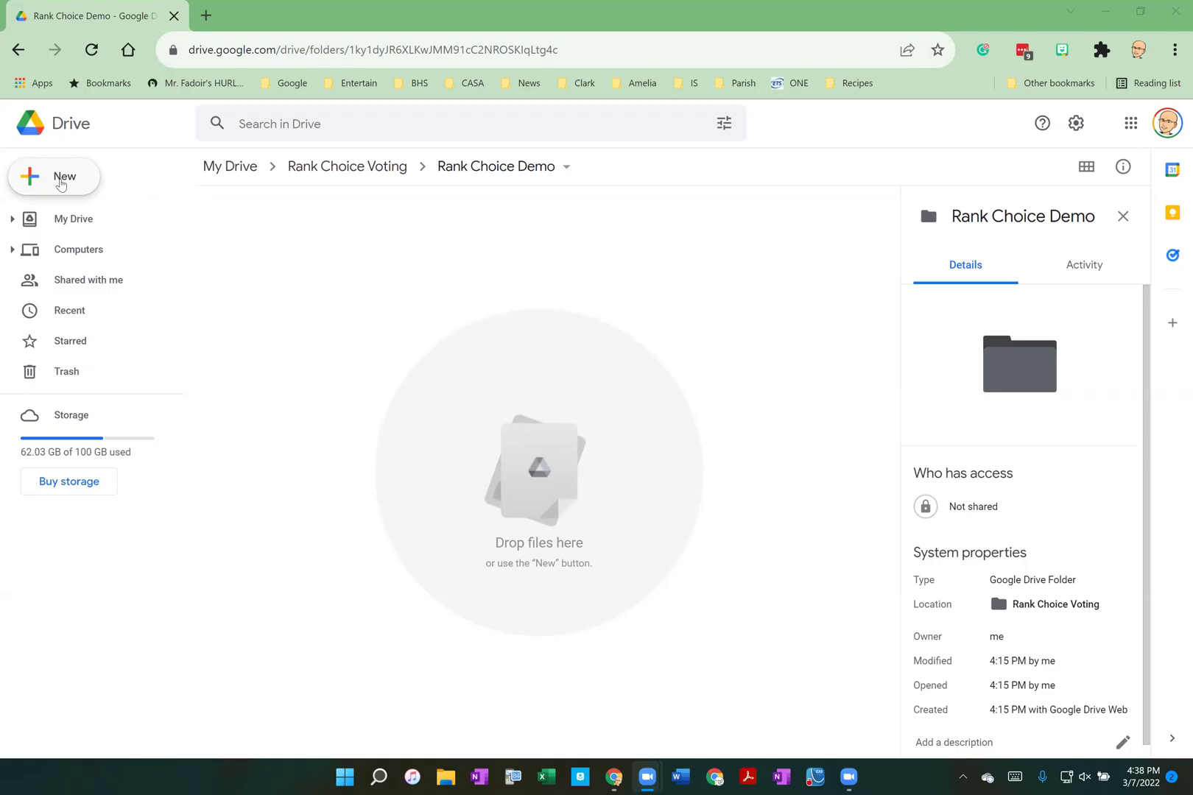
Create a blank spreadsheet with a Sandwich header in A1 and six sandwich names in A2:A7
click(61, 182)
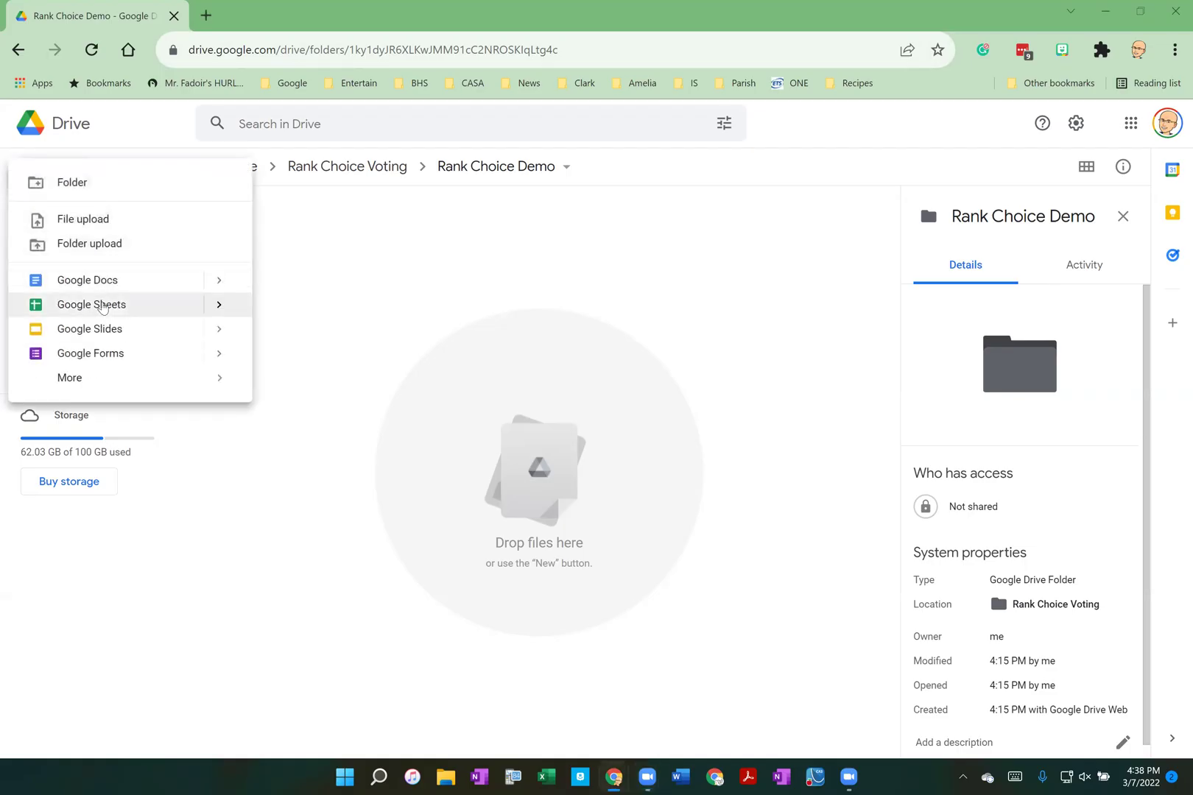
mouse_move(223, 307)
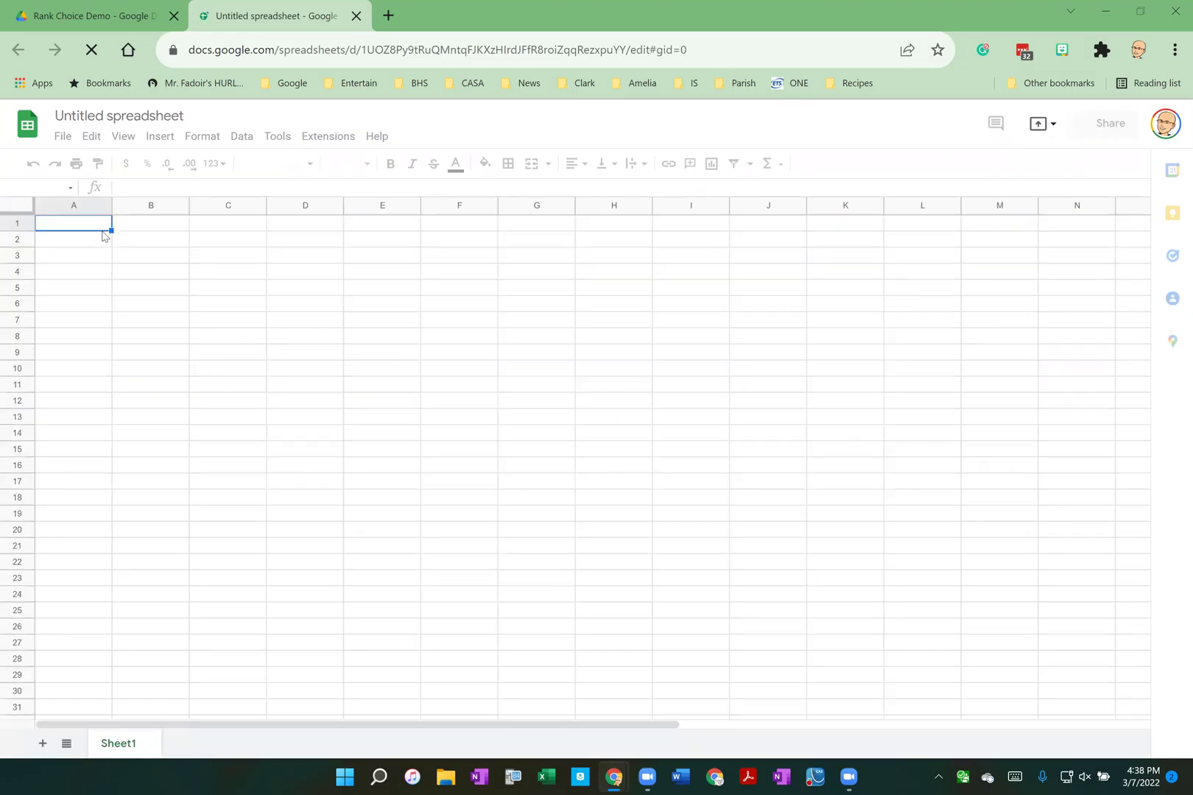
text(Sandwsih)
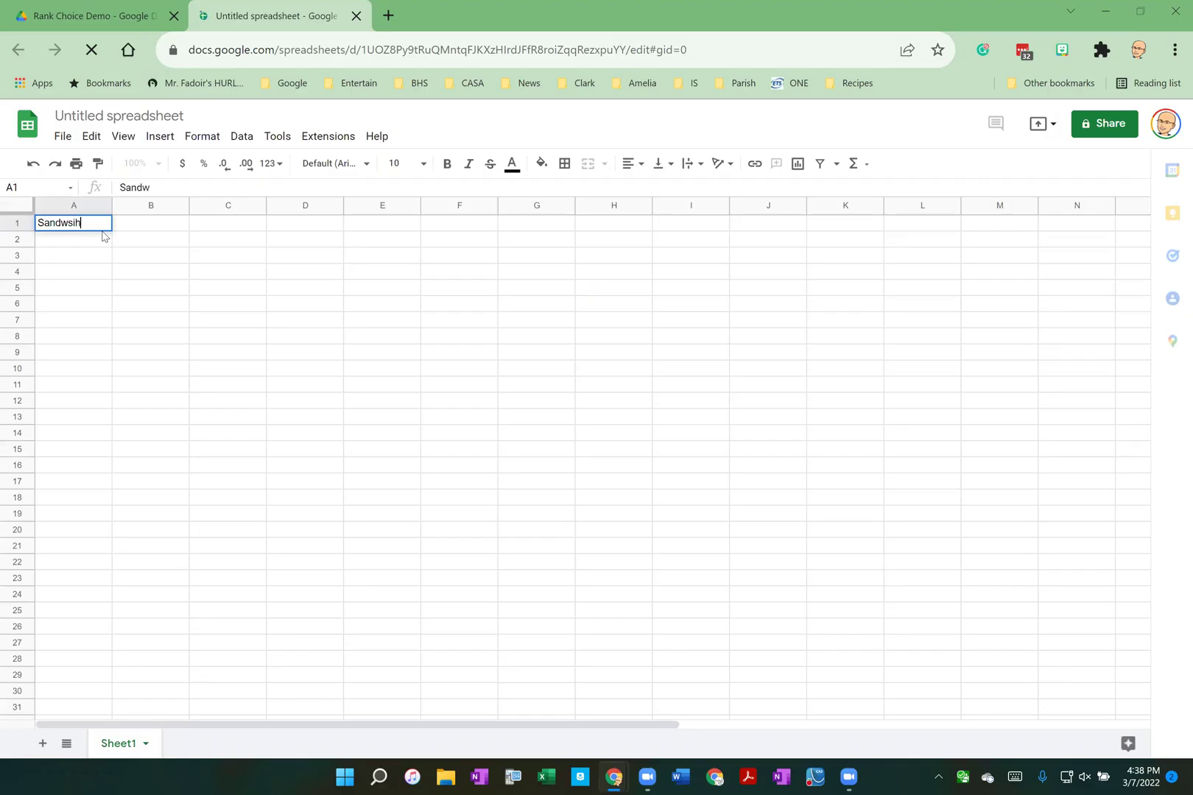
key(BackSpace)
key(BackSpace)
key(BackSpace)
text(isch)
key(BackSpace)
key(BackSpace)
key(BackSpace)
text(ch)
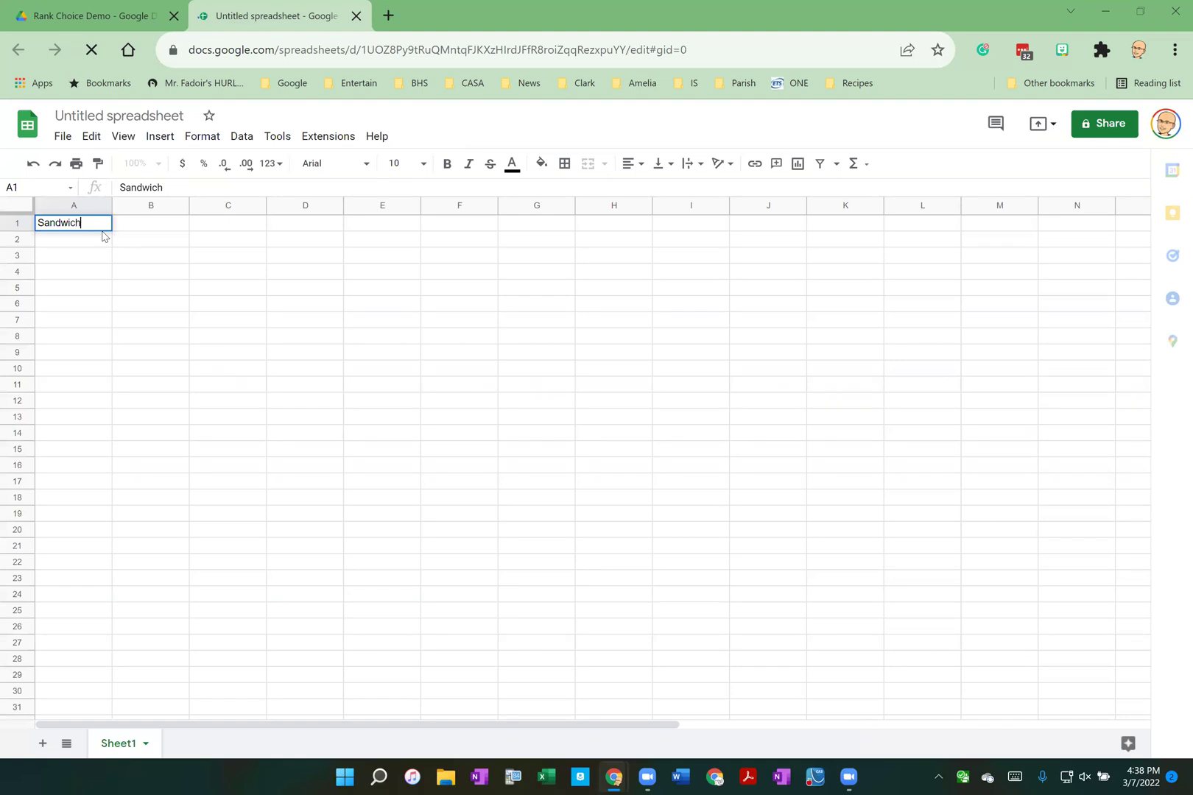
key(Return)
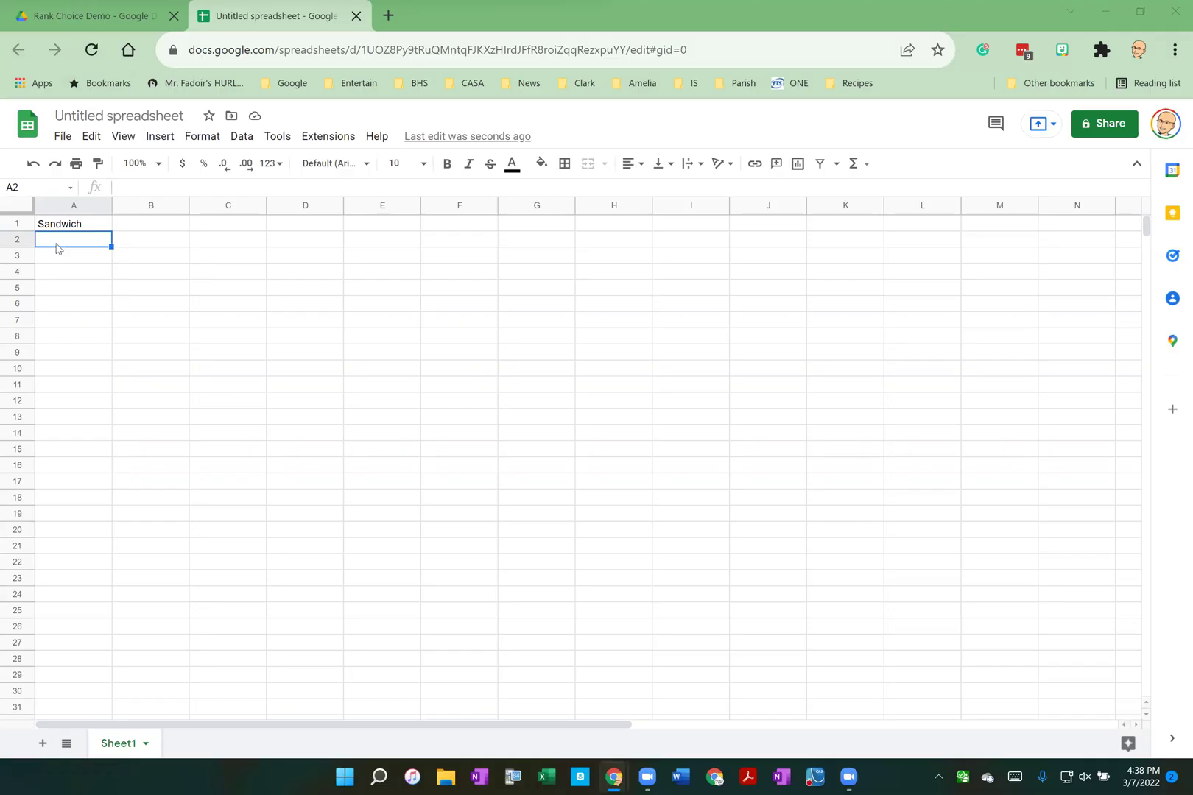
text(Peanut Butter and Jelly Ham and Swiss Turkey Club Ruben Egg Salad Tuna Salad)
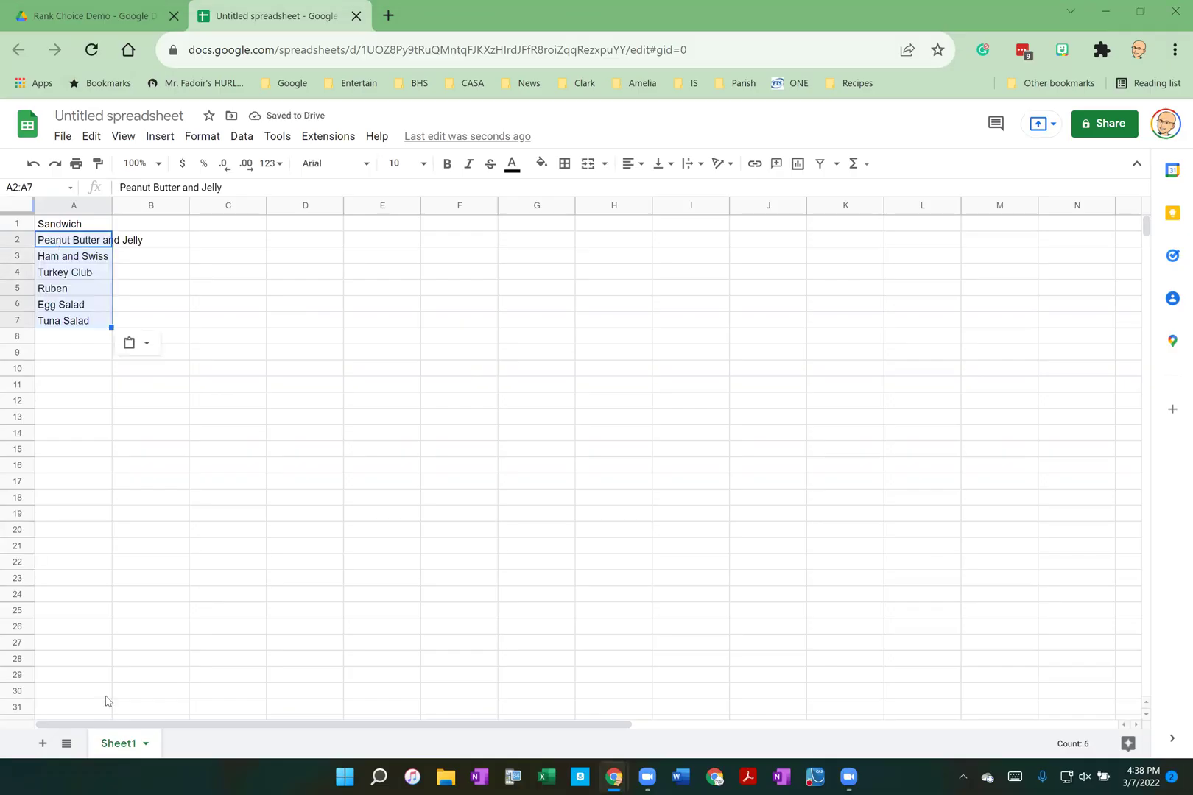
Rename Sheet1 to One and return to the Rank Choice Demo folder
click(145, 744)
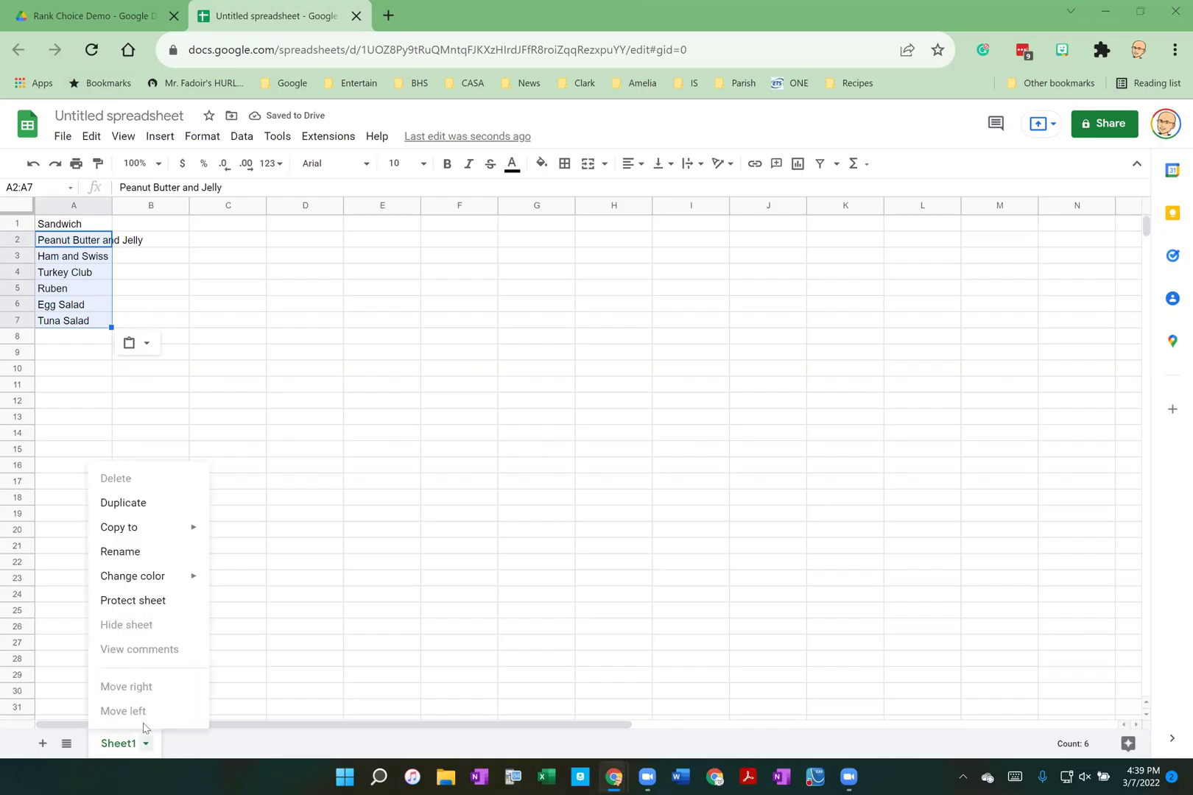
click(134, 553)
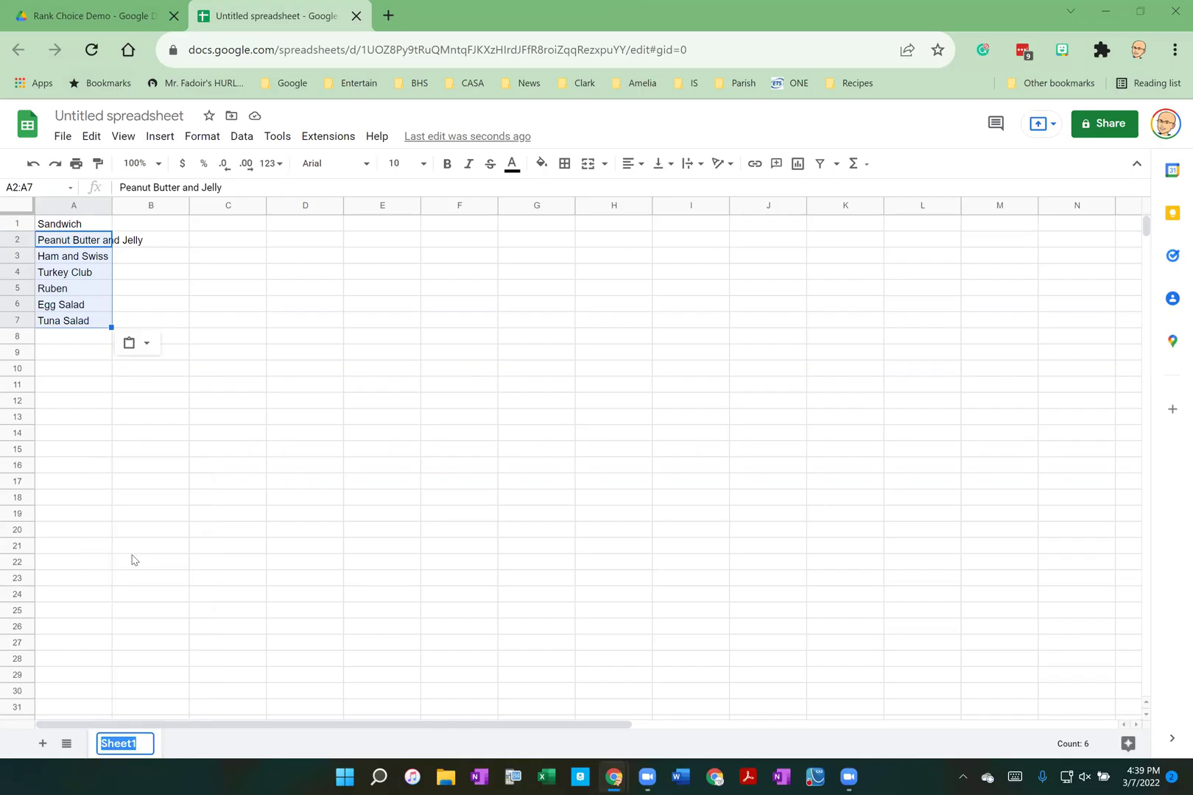
text(One)
key(Return)
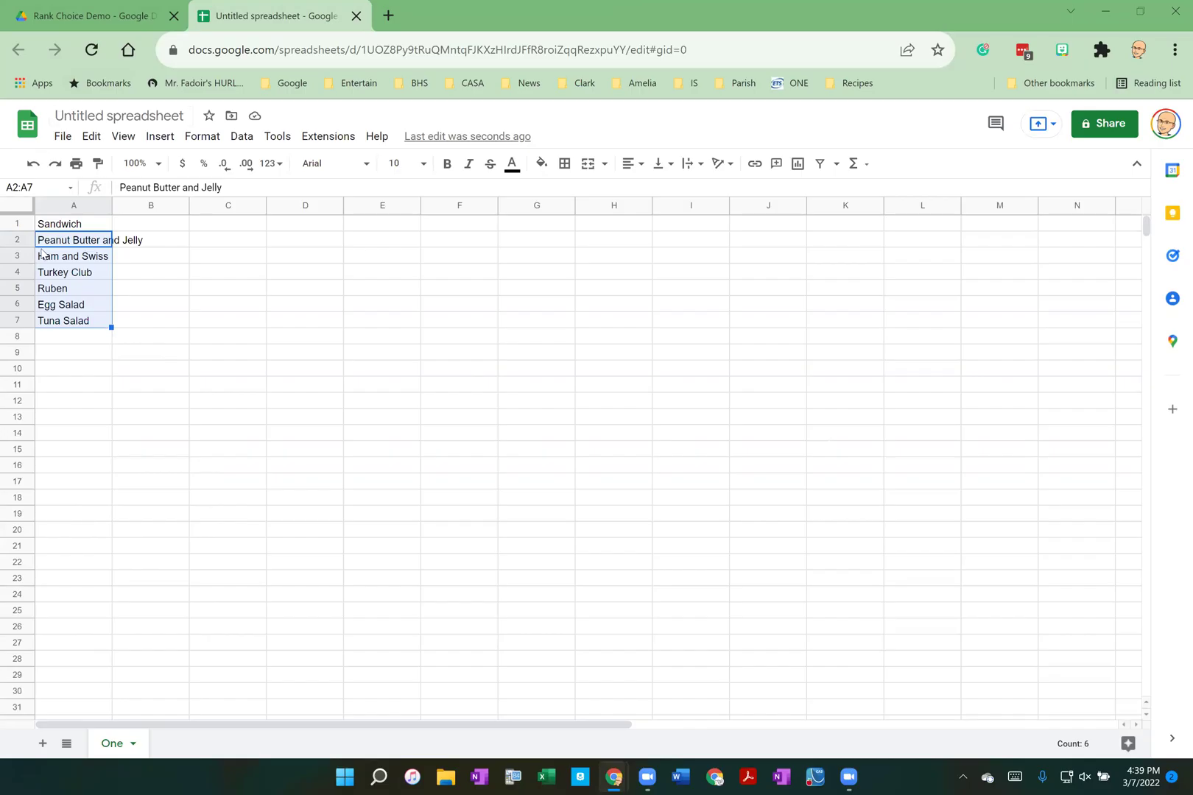
click(92, 16)
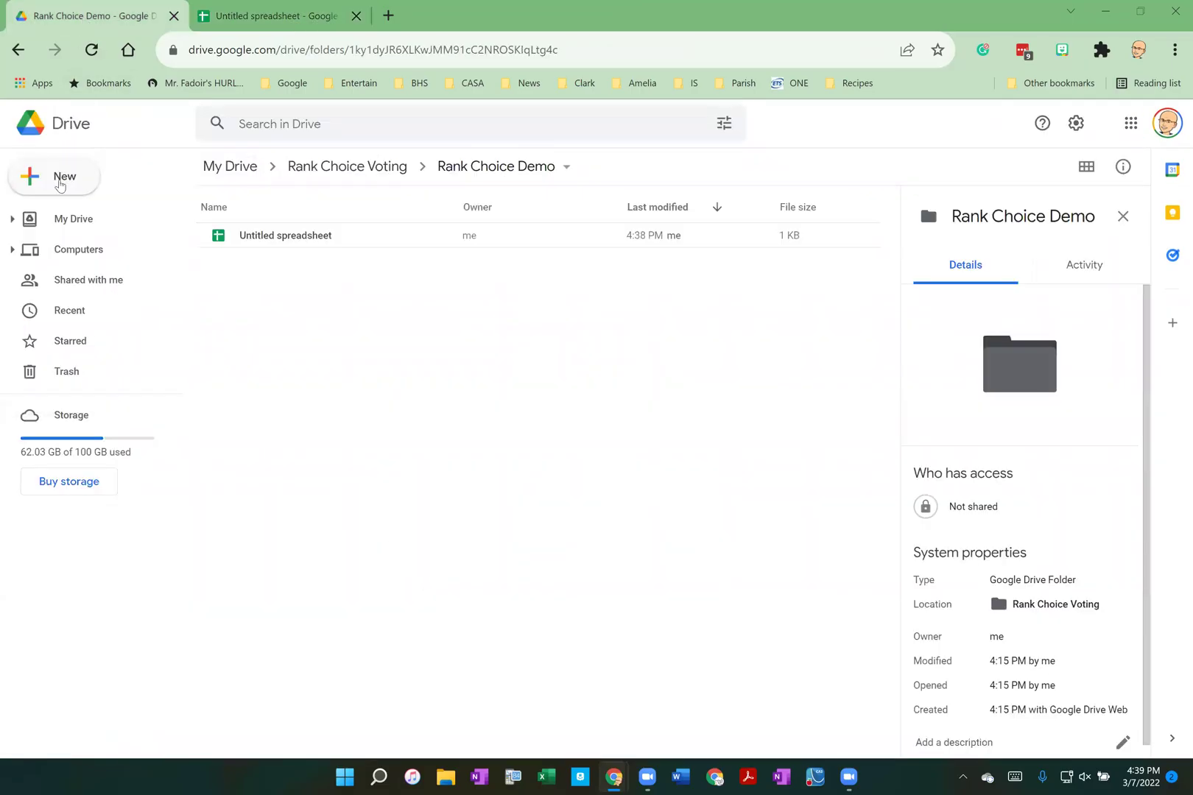
Create a new Google Form titled 'Sandwich Rank Choice'
click(59, 177)
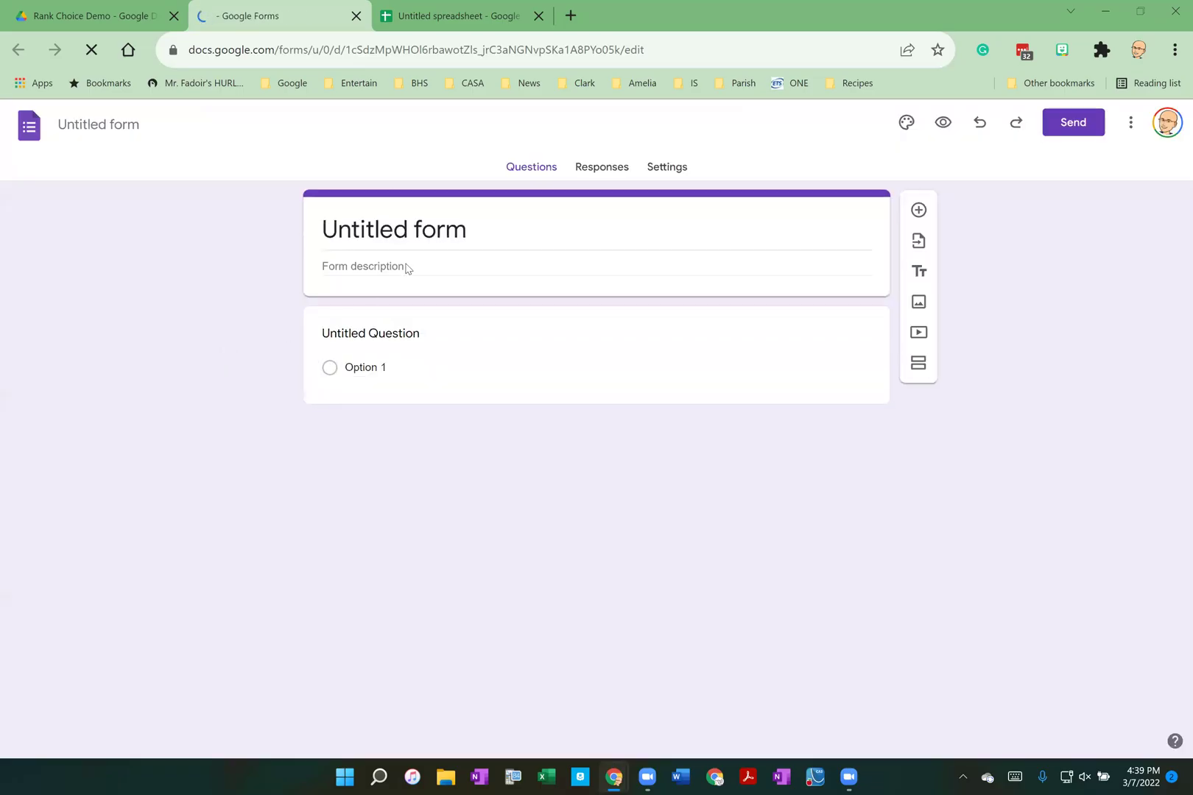
click(128, 125)
text(San)
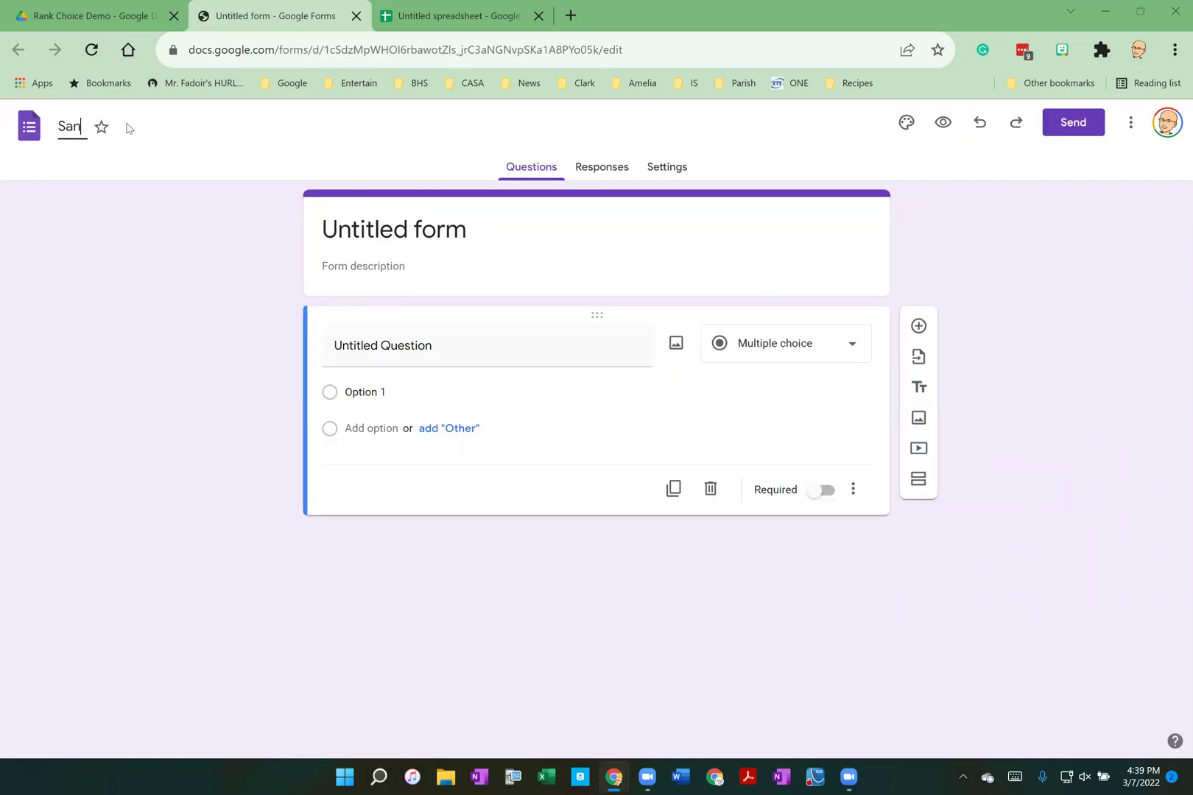
text(dwic)
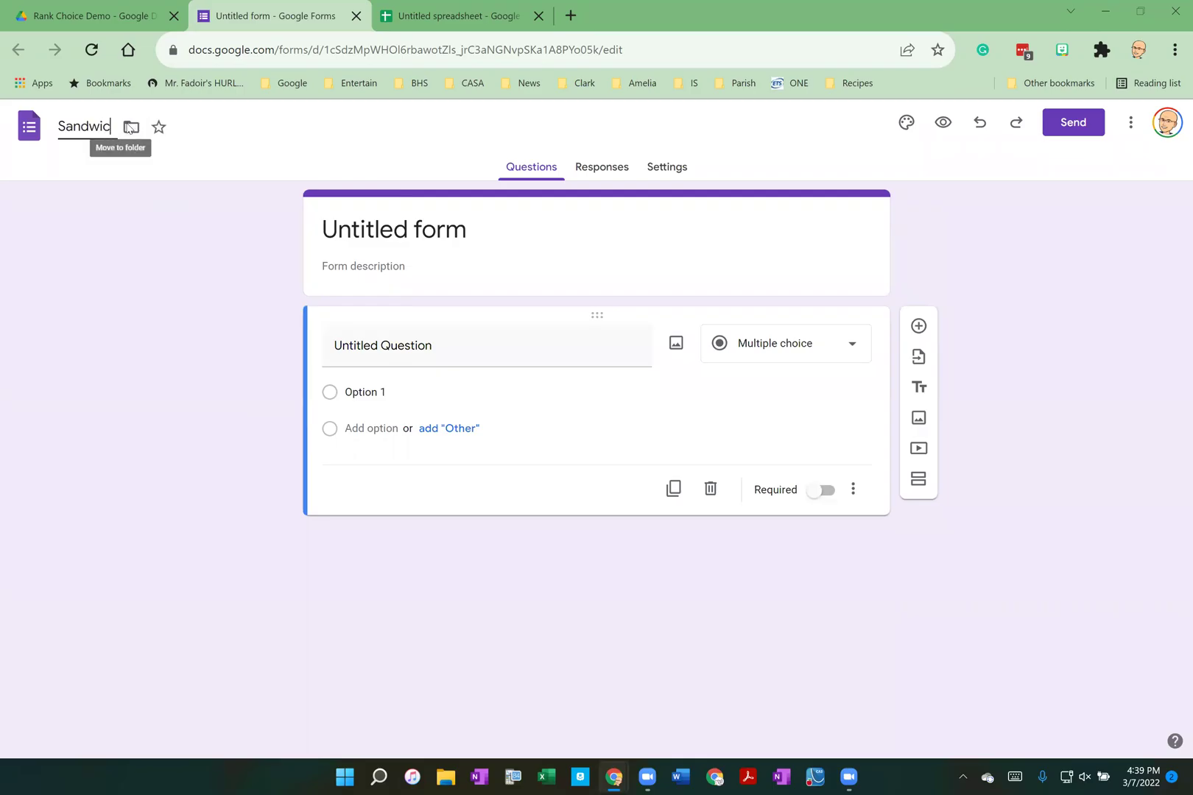
text(h Rand)
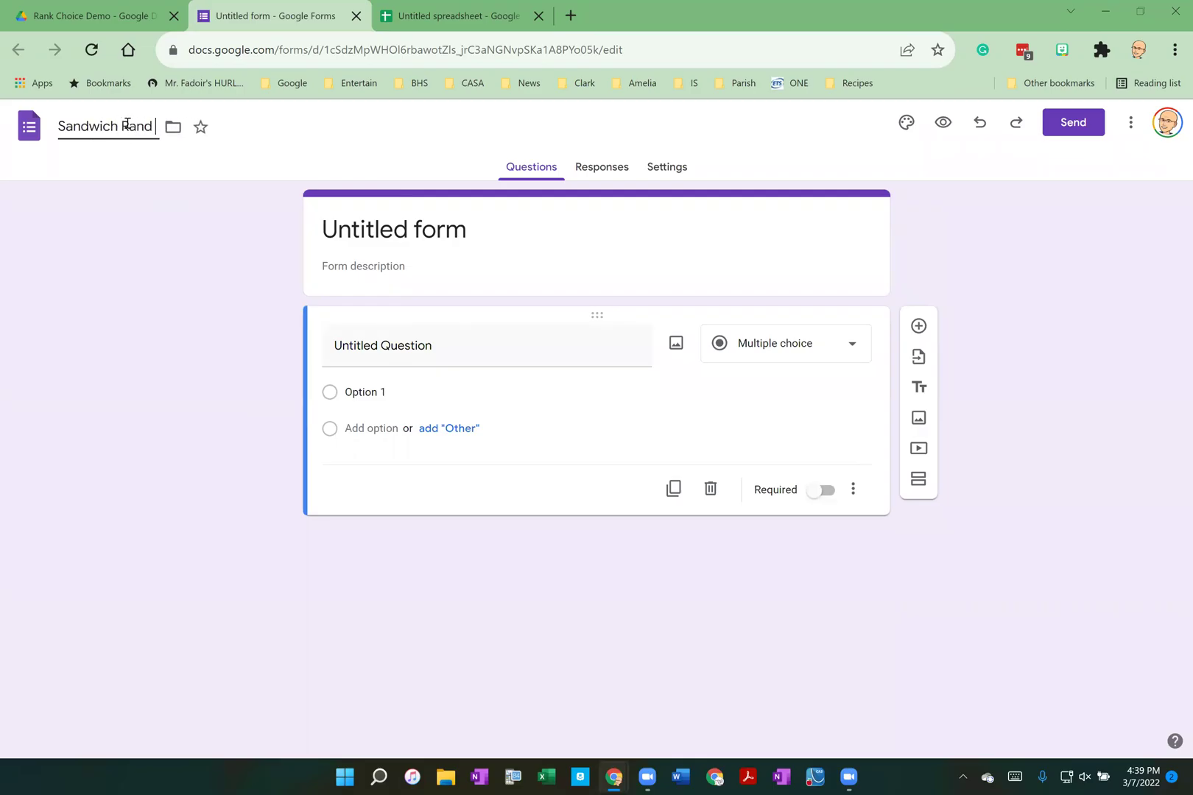
key(BackSpace)
text(k Choice)
click(573, 261)
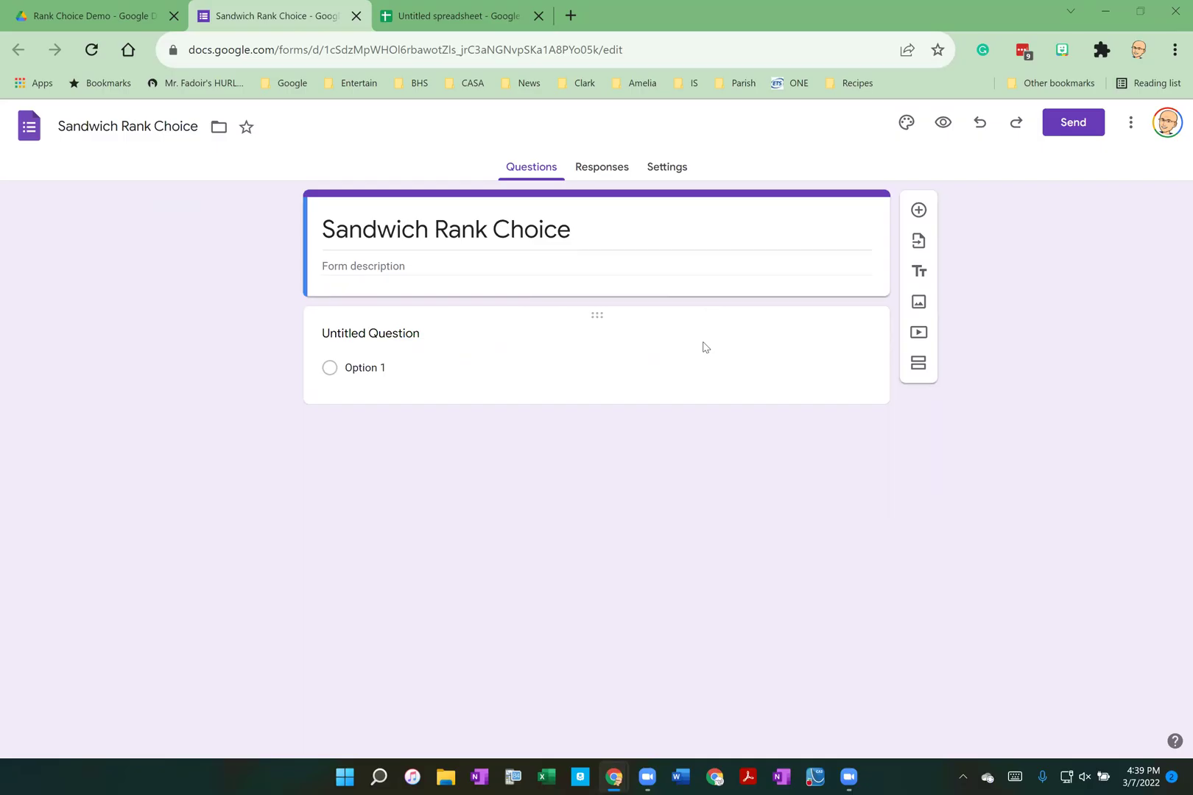
Set the first question's title to 'Rank favorite sandwiches'
click(399, 335)
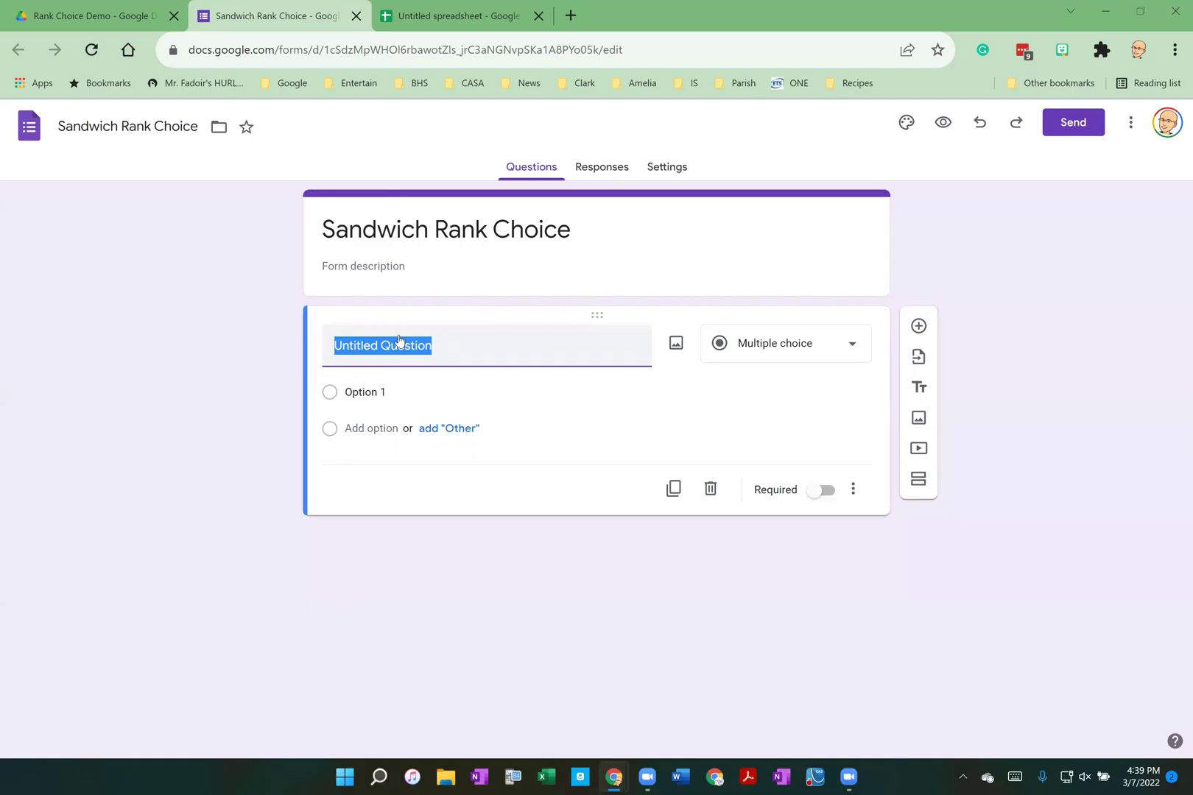
text(Ran)
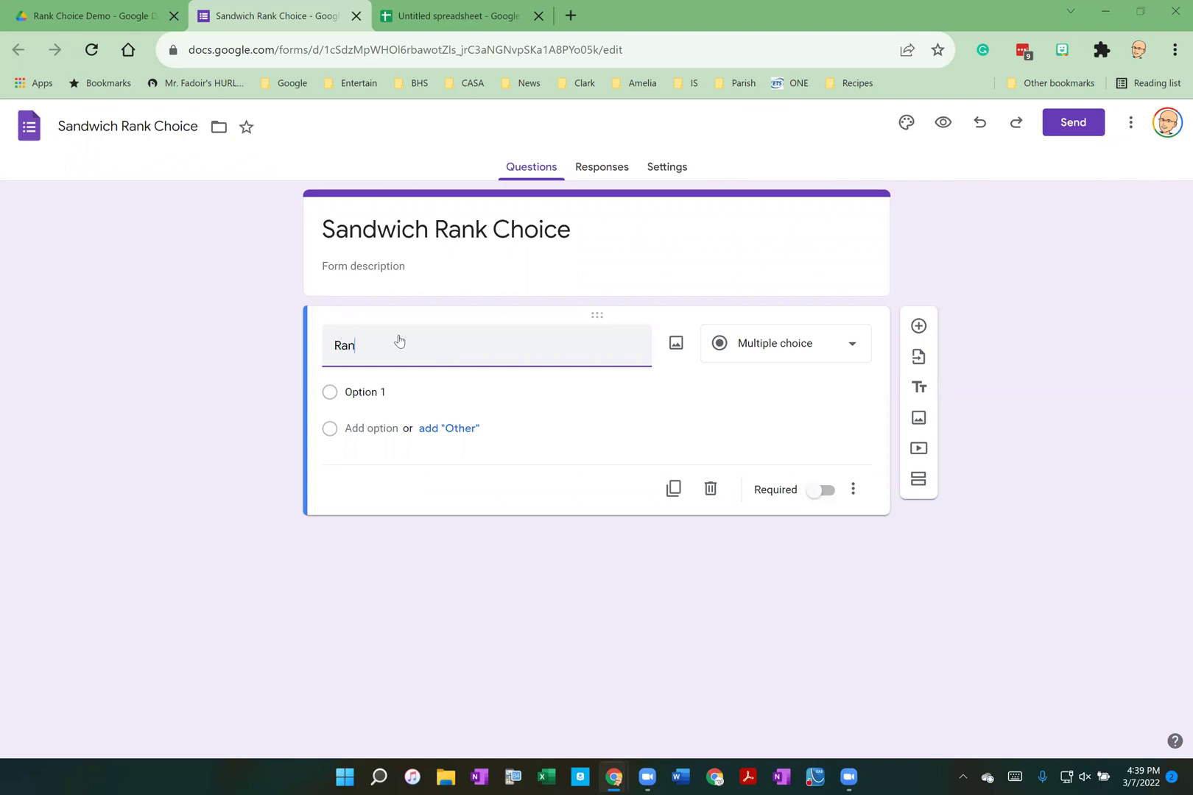
text(k favorite sandwiches)
key(Tab)
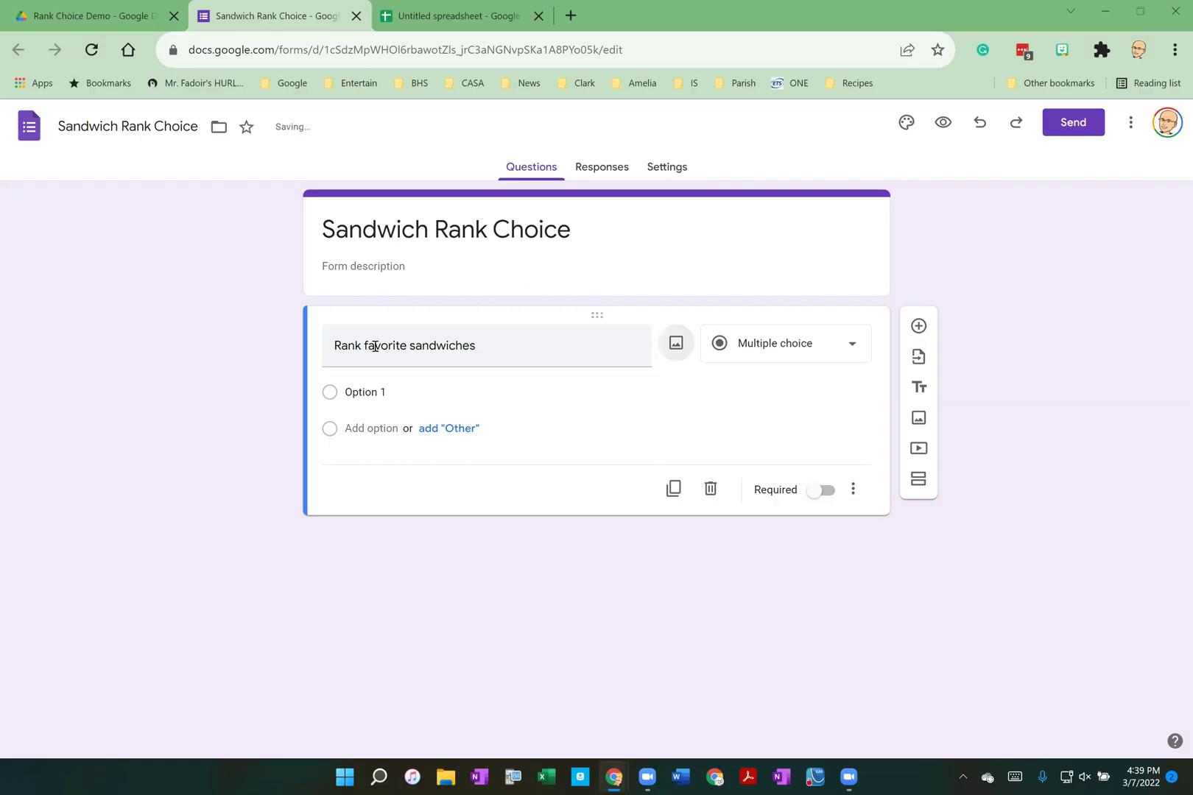
Make the question a multiple choice grid with the six sandwiches pasted as rows
click(765, 352)
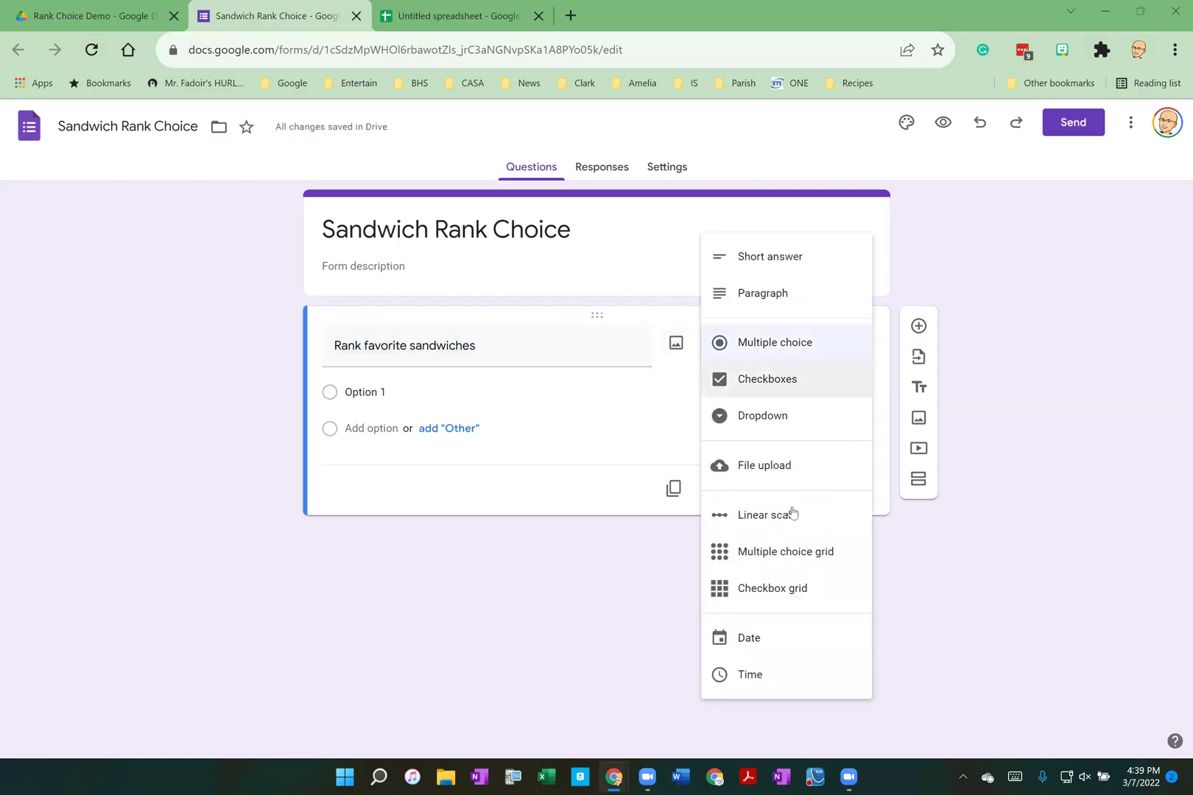
click(792, 555)
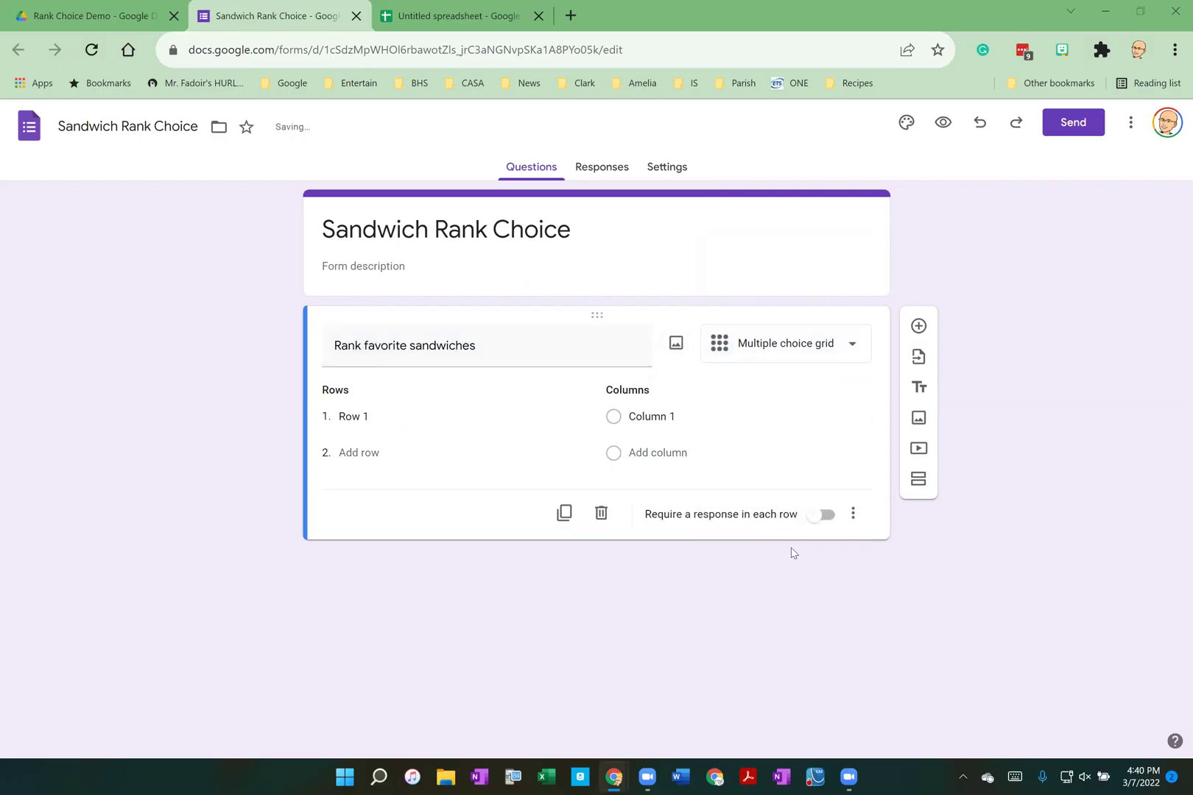
click(357, 416)
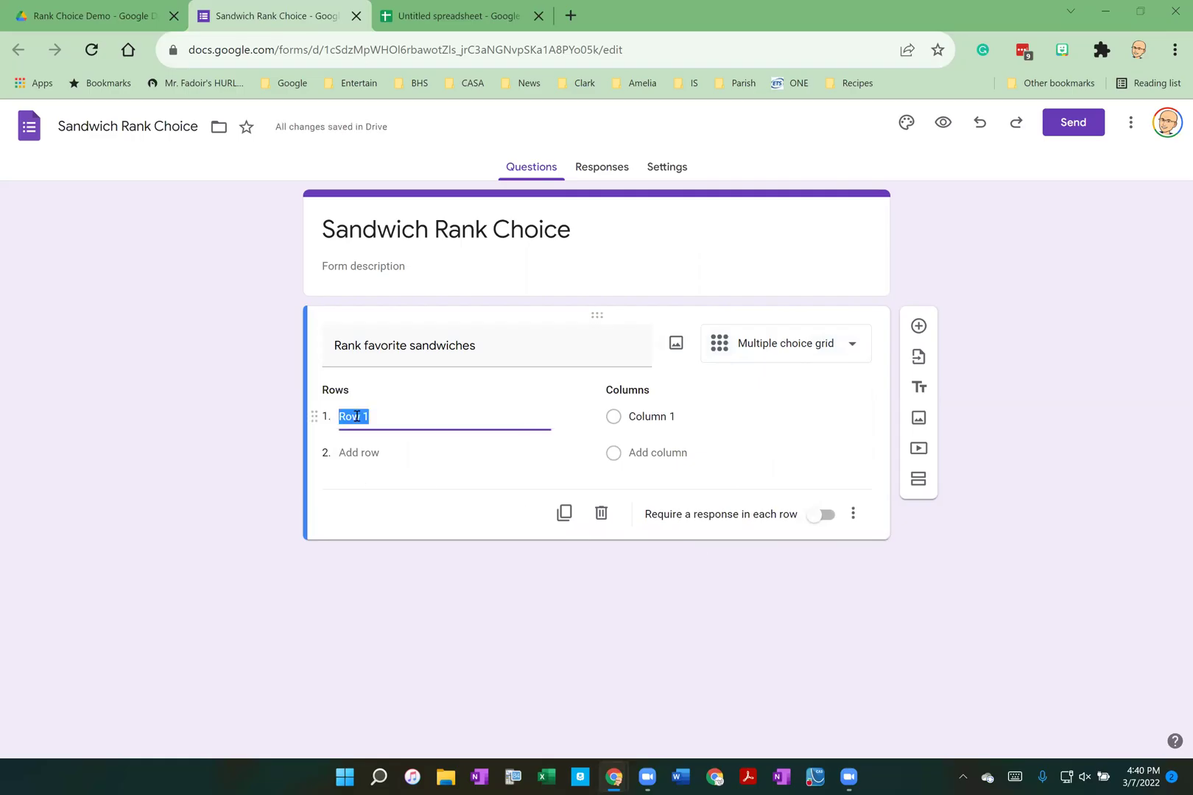
text(Peanut Butter and Jelly Ham and Swiss Turkey Club Ruben Egg Salad Tuna Salad)
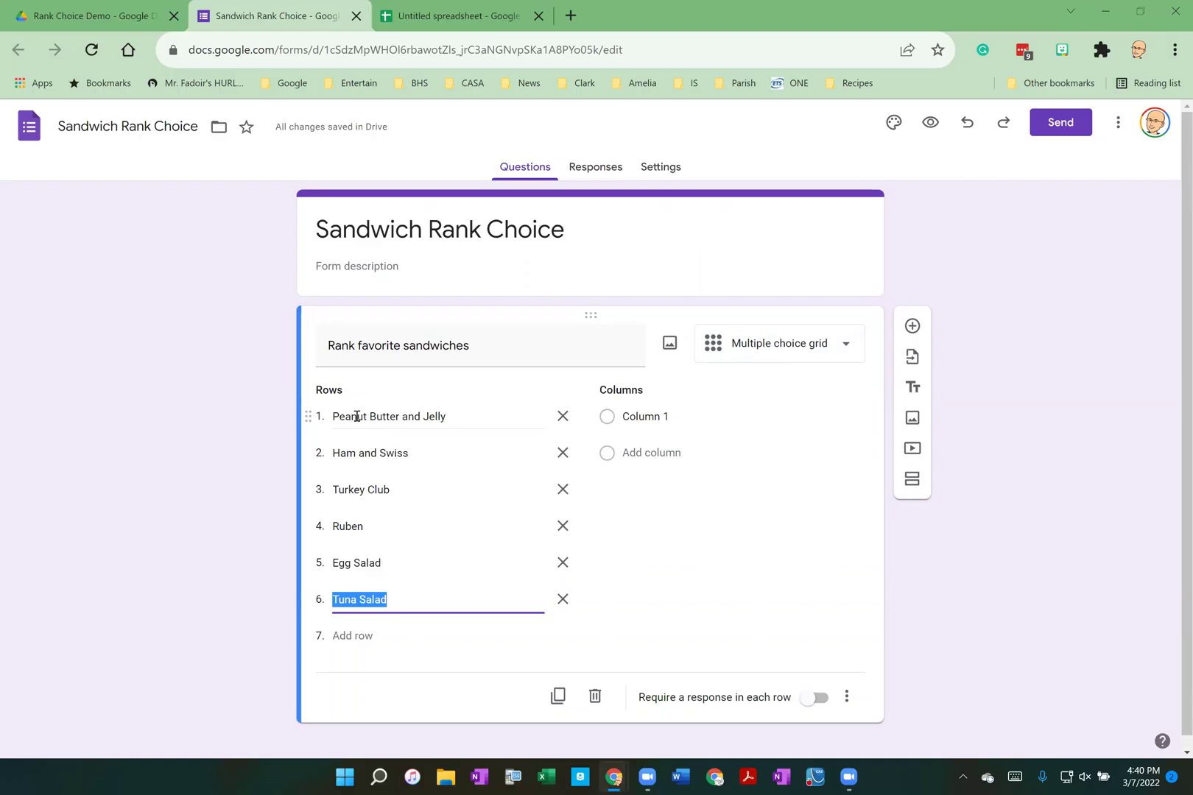
Add grid columns 1st, 2nd, 3rd, 4th, 5th and 6th
click(658, 416)
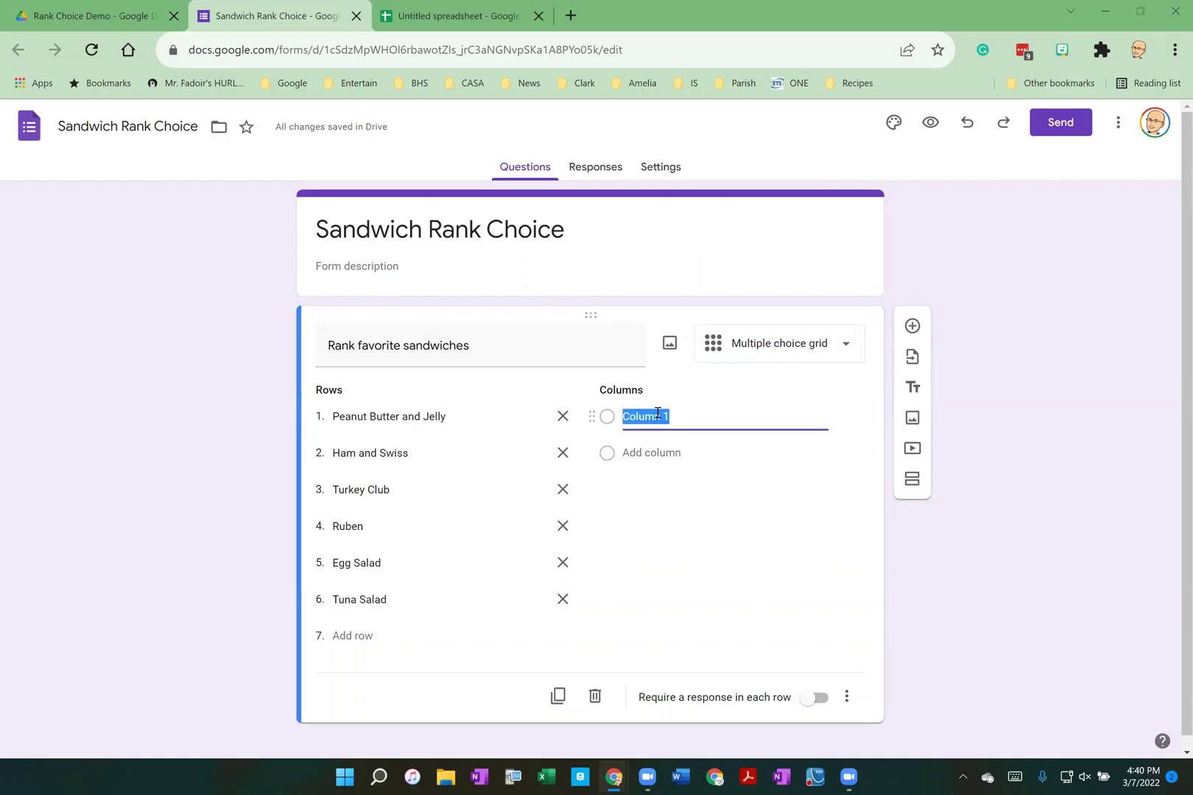
text(1st)
key(Return)
text(2nd)
key(Return)
text(3rd)
key(Return)
text(4th)
key(Return)
text(5th)
key(Return)
text(6th)
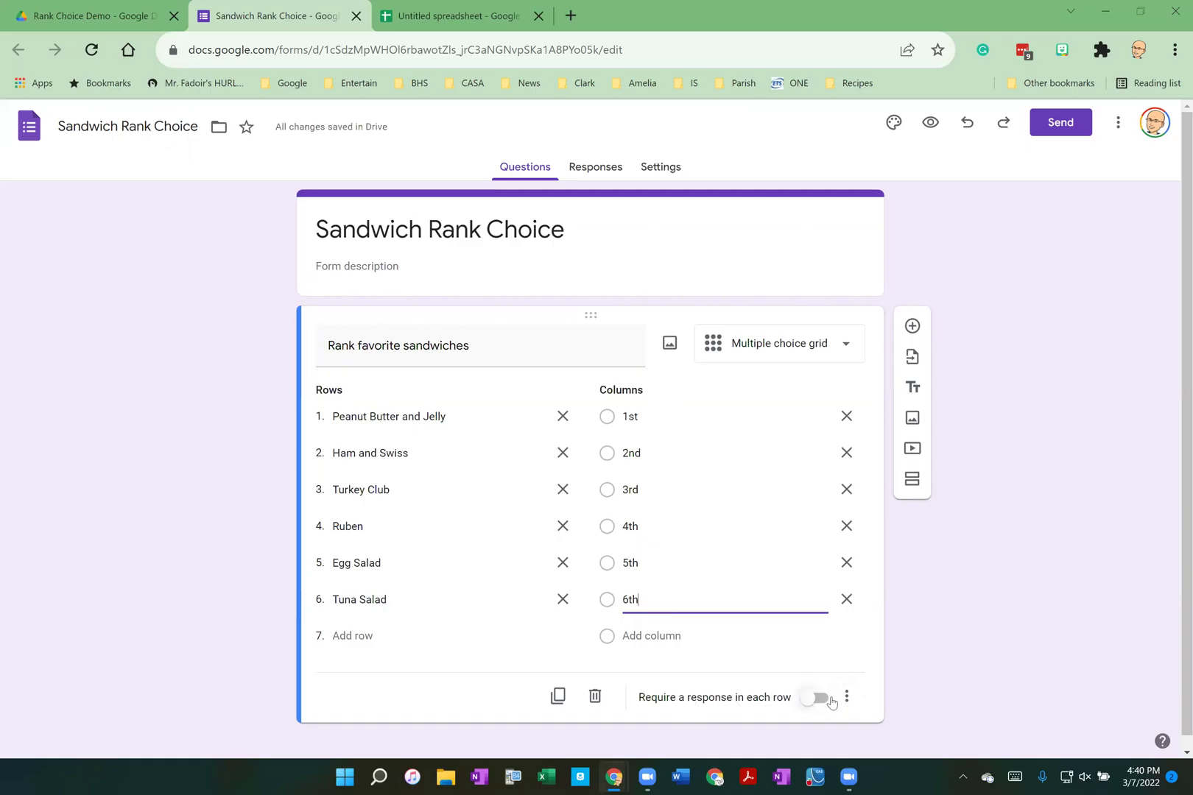
Turn on Limit to one response per column and Shuffle row order
click(848, 694)
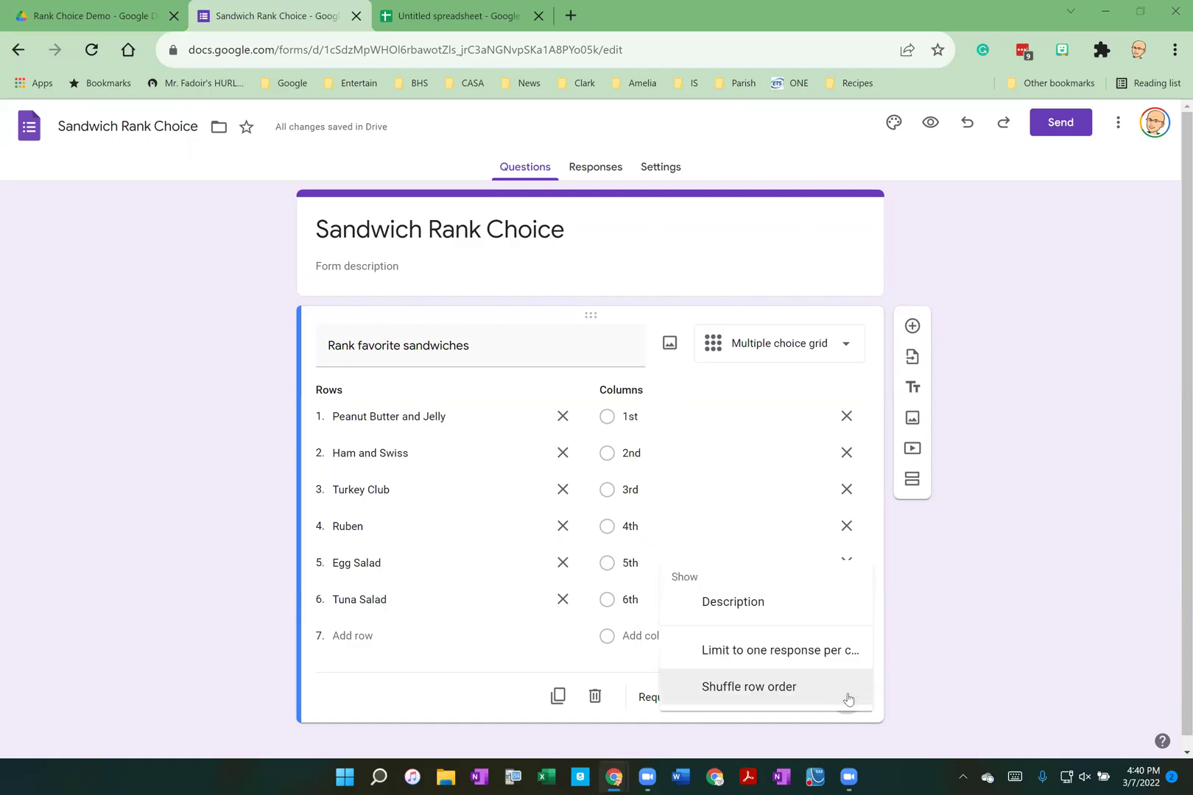
click(796, 654)
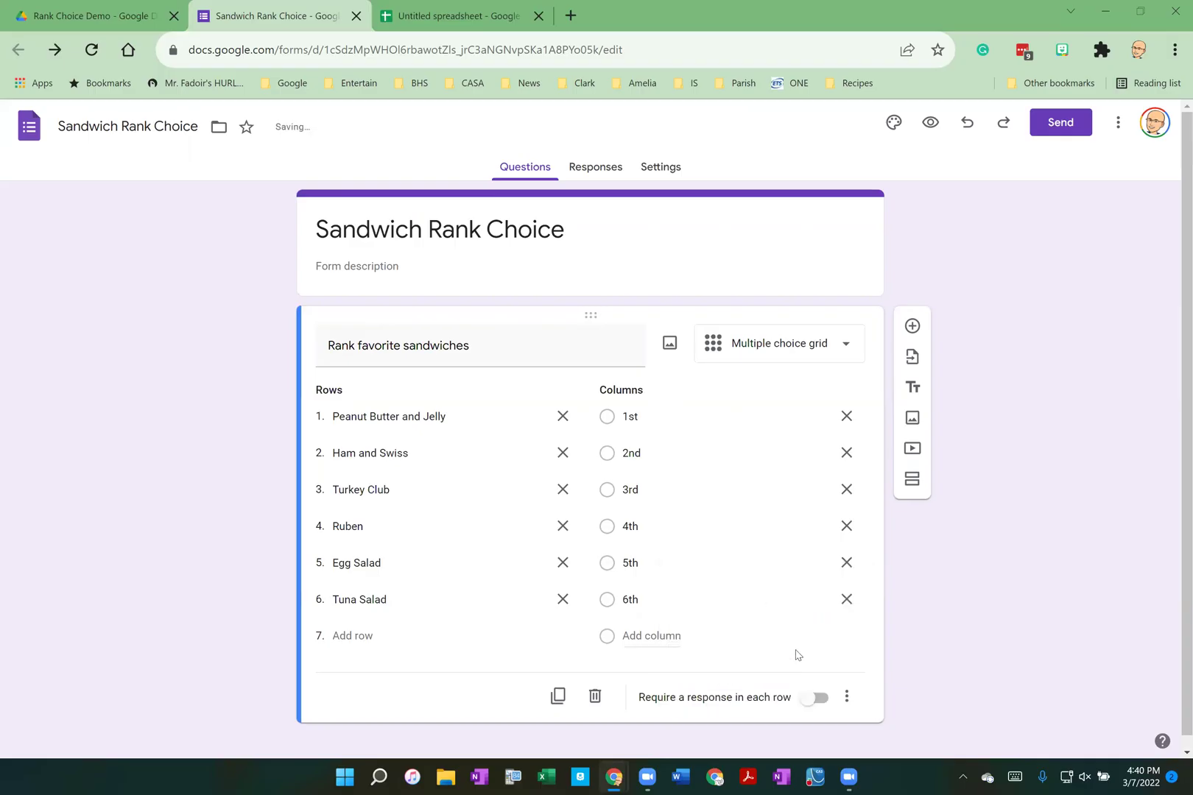
click(846, 697)
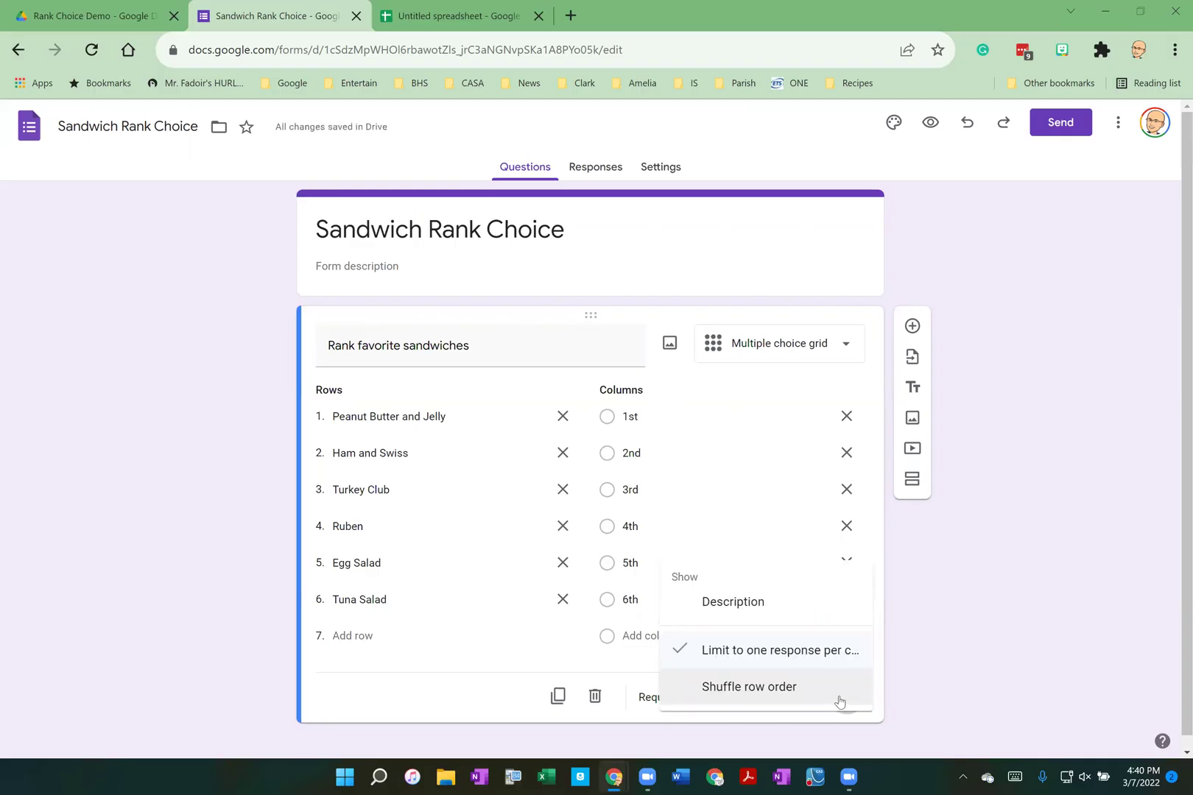
click(765, 688)
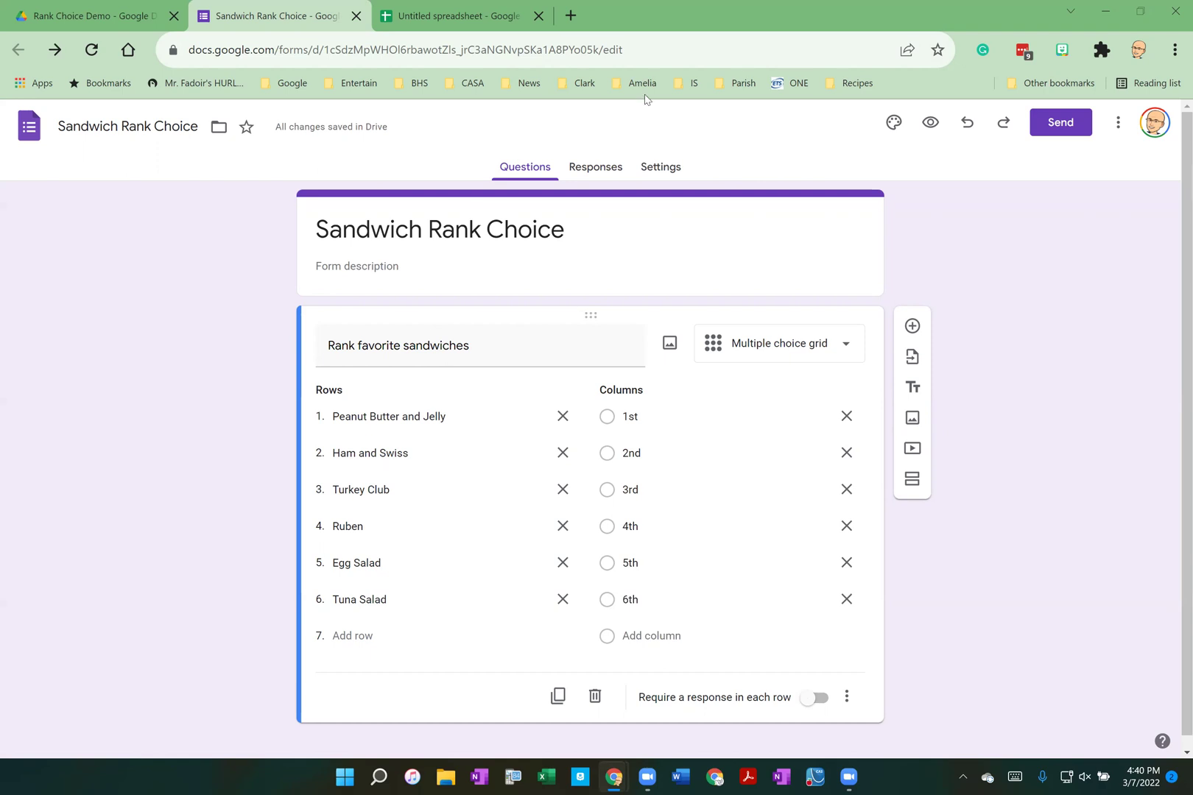
In preview, rank Ruben, Tuna Salad, Egg Salad, Turkey Club, Ham and Swiss, Peanut Butter and Jelly 1st–6th and submit
click(931, 123)
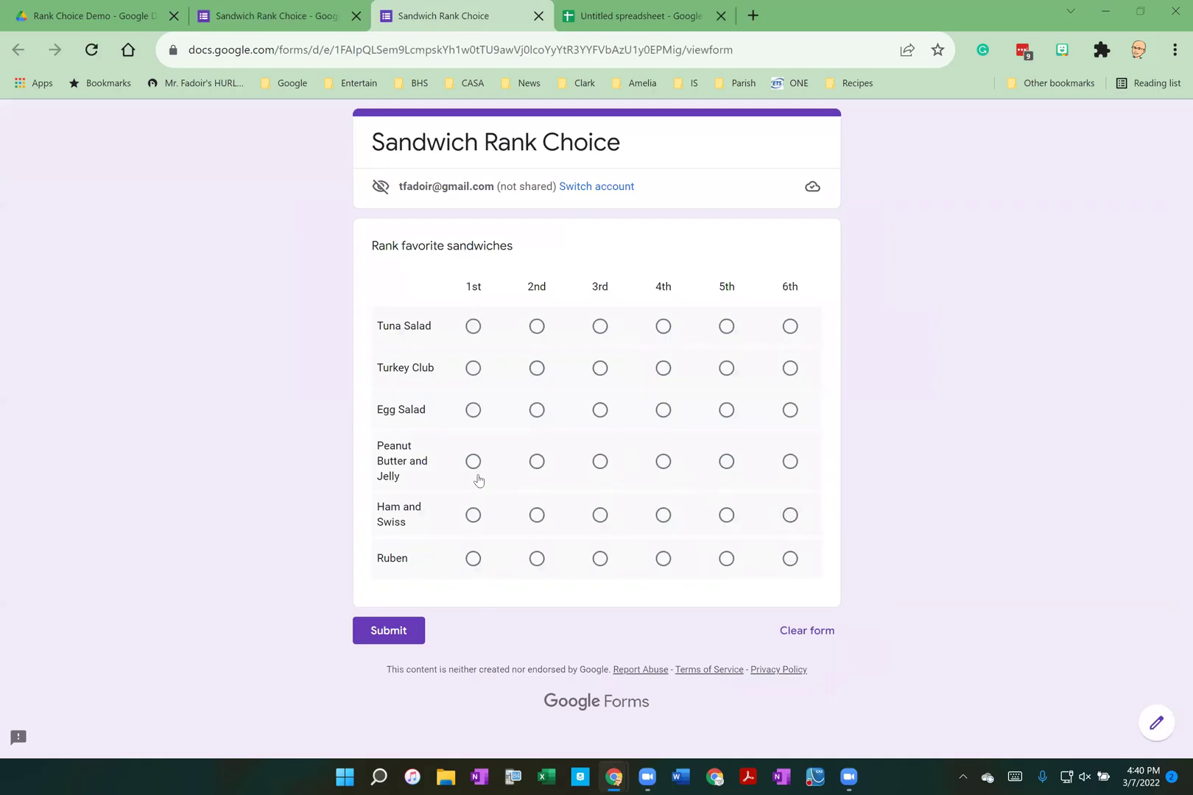
click(473, 559)
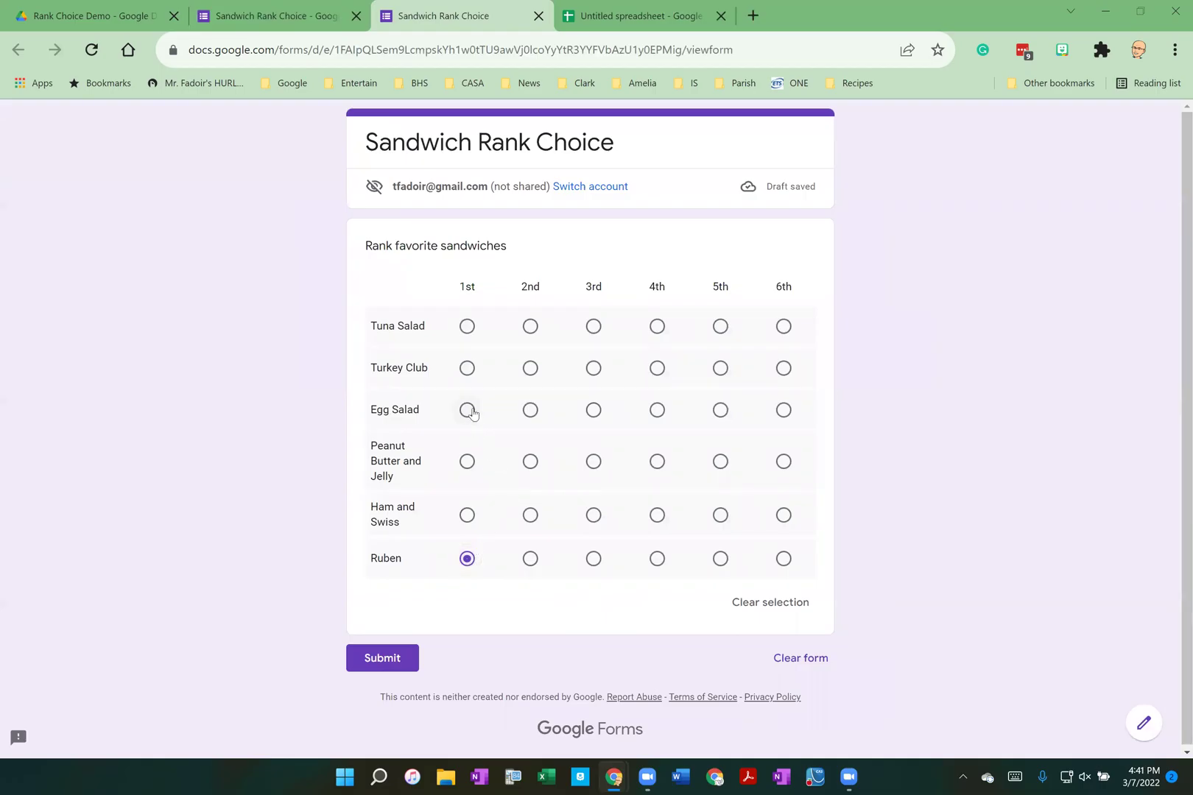
click(467, 327)
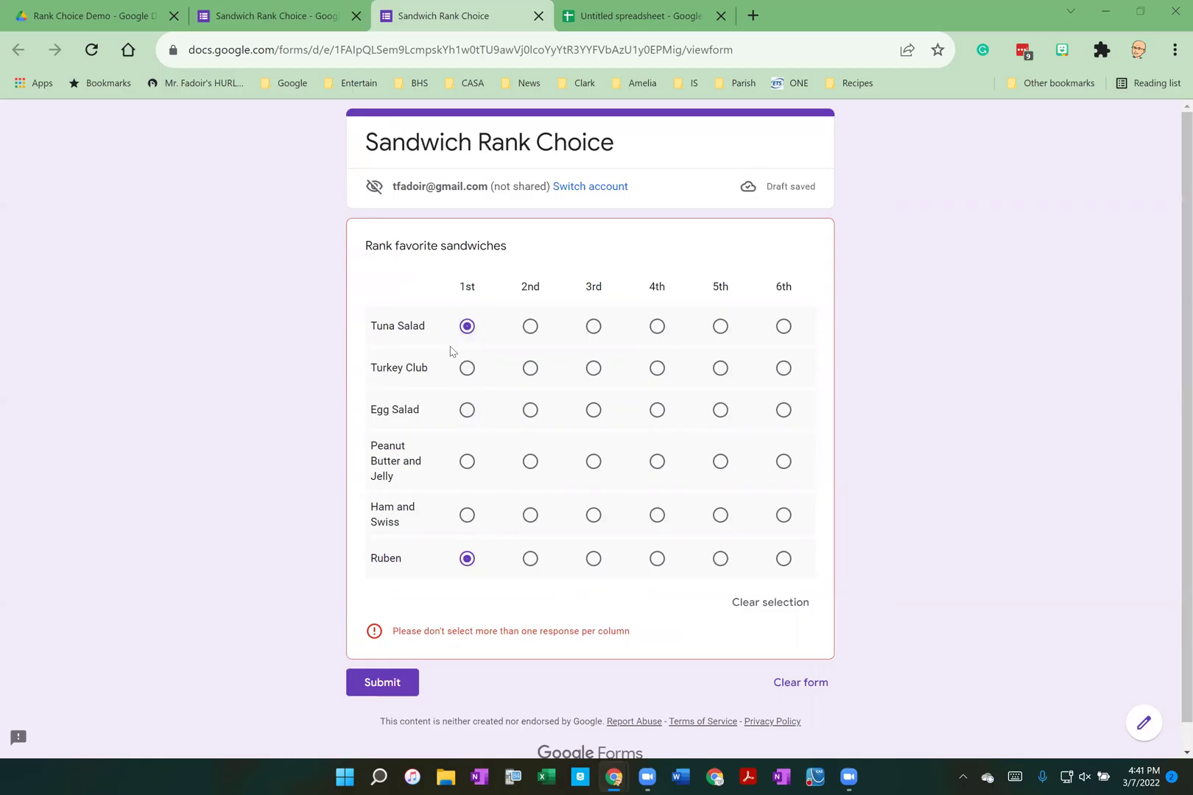
click(530, 326)
click(594, 410)
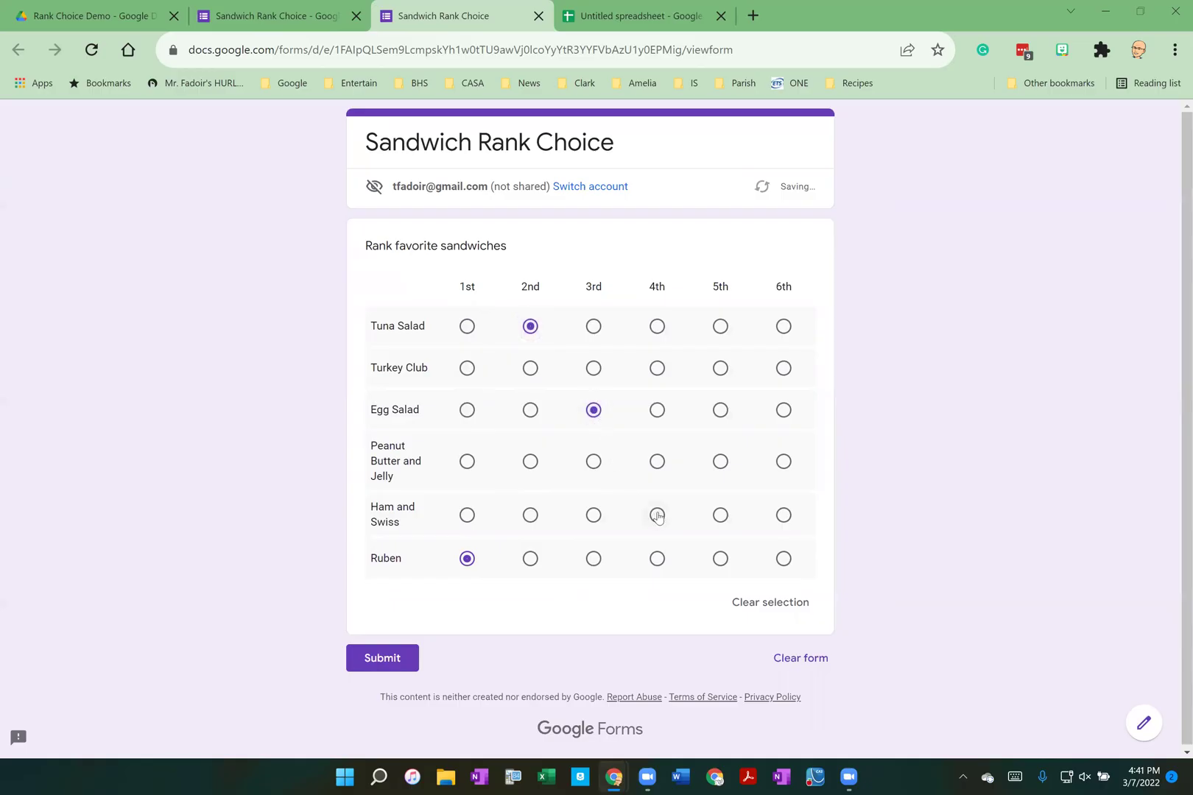
click(657, 369)
click(720, 515)
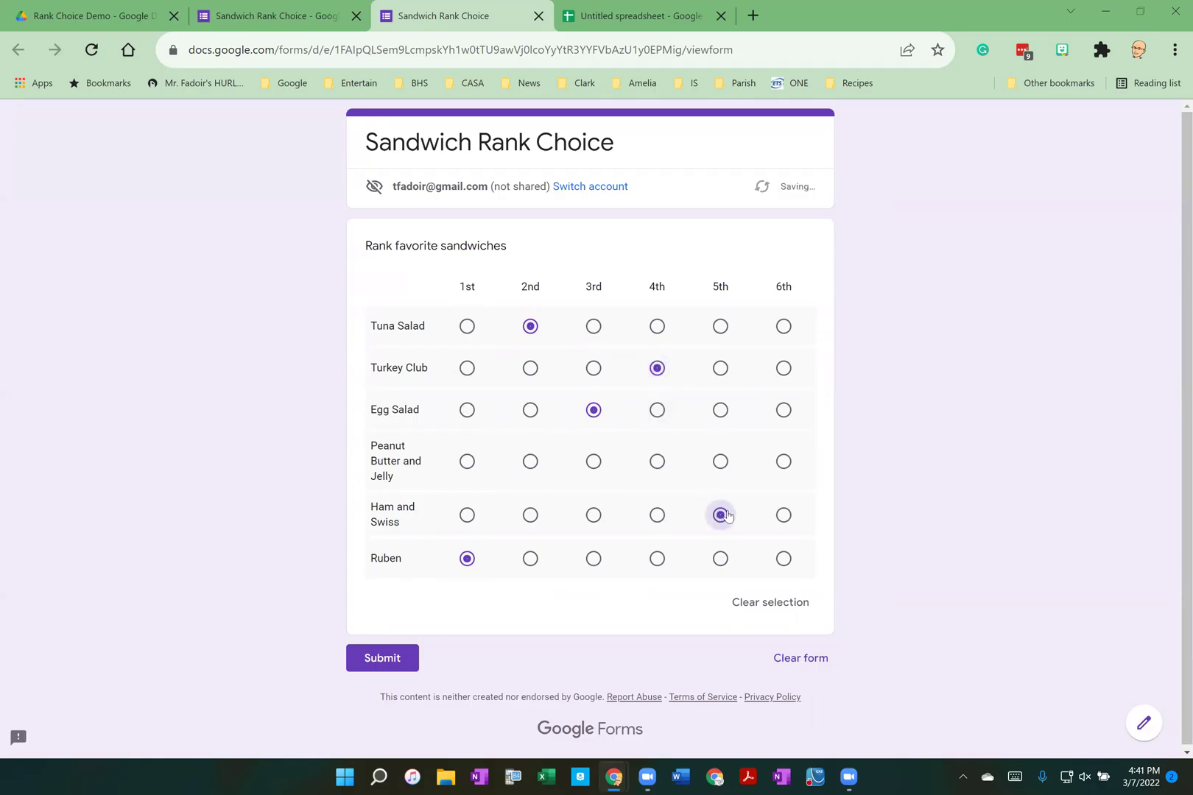
click(784, 462)
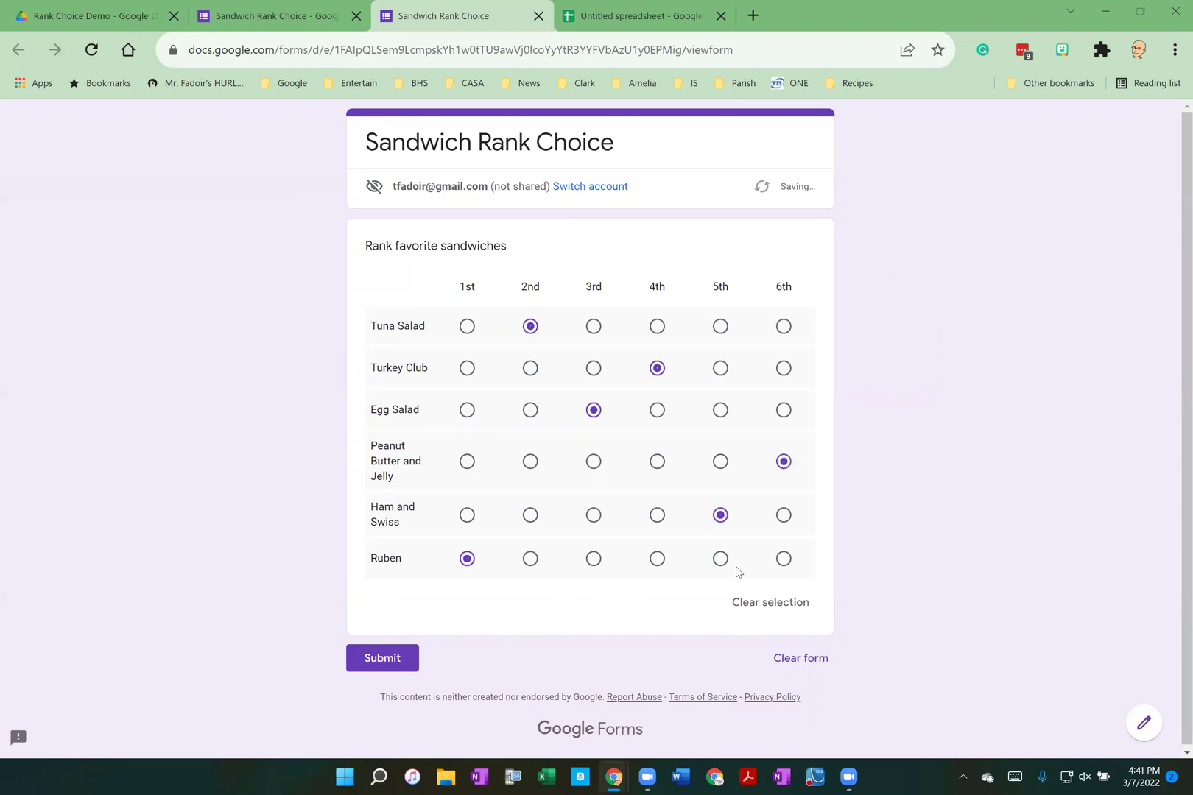
click(396, 659)
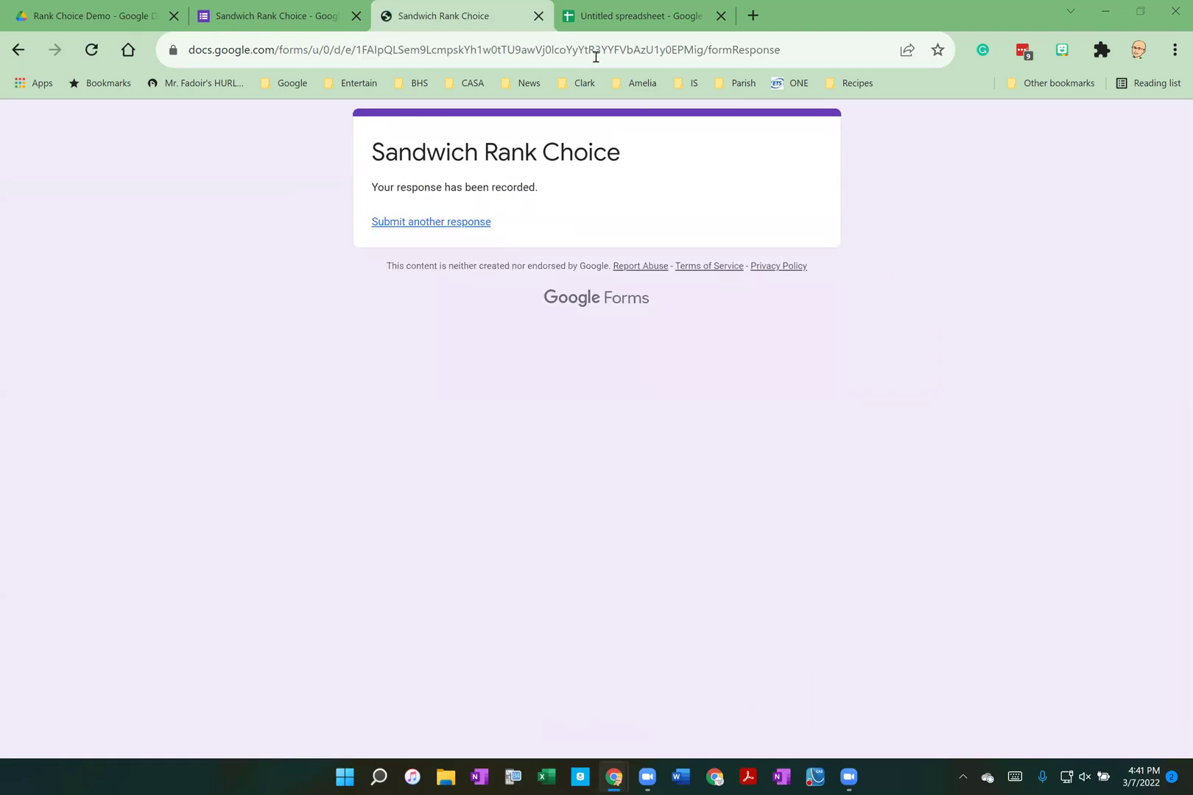
Link the form's responses to the existing Untitled spreadsheet via the Responses tab
click(301, 15)
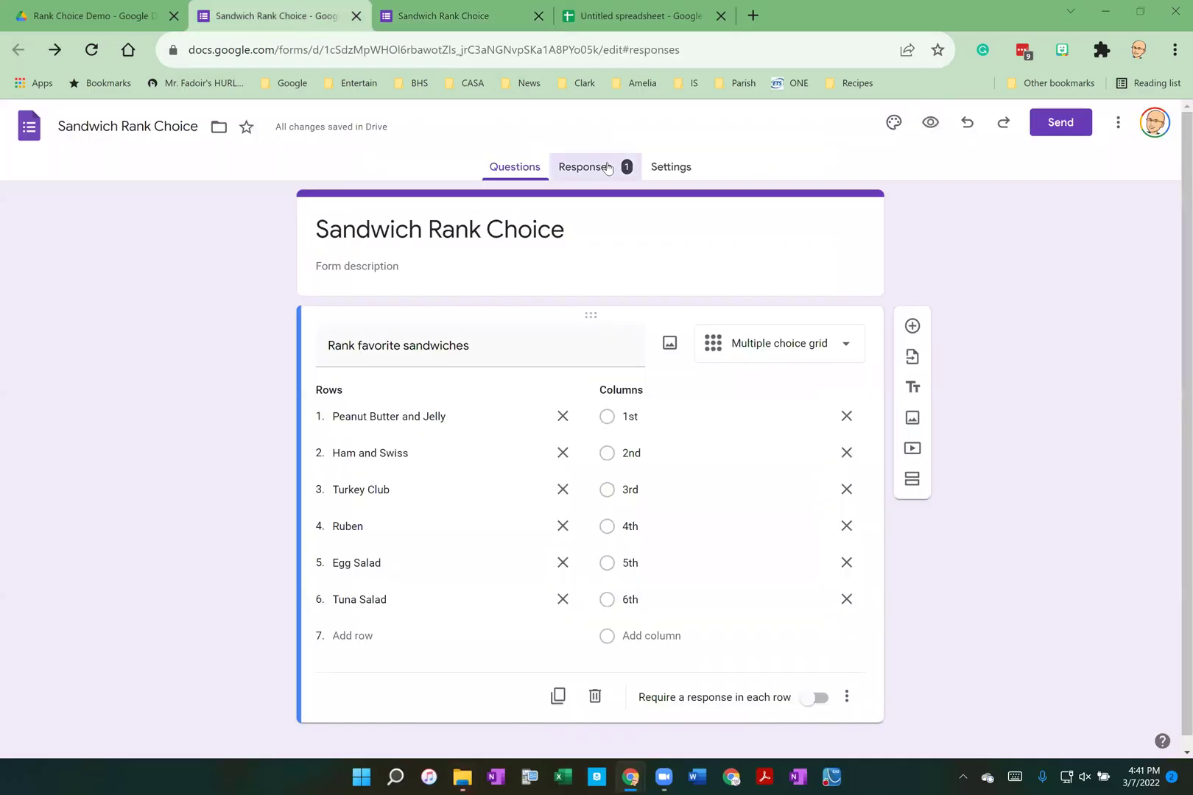
click(608, 167)
mouse_move(819, 499)
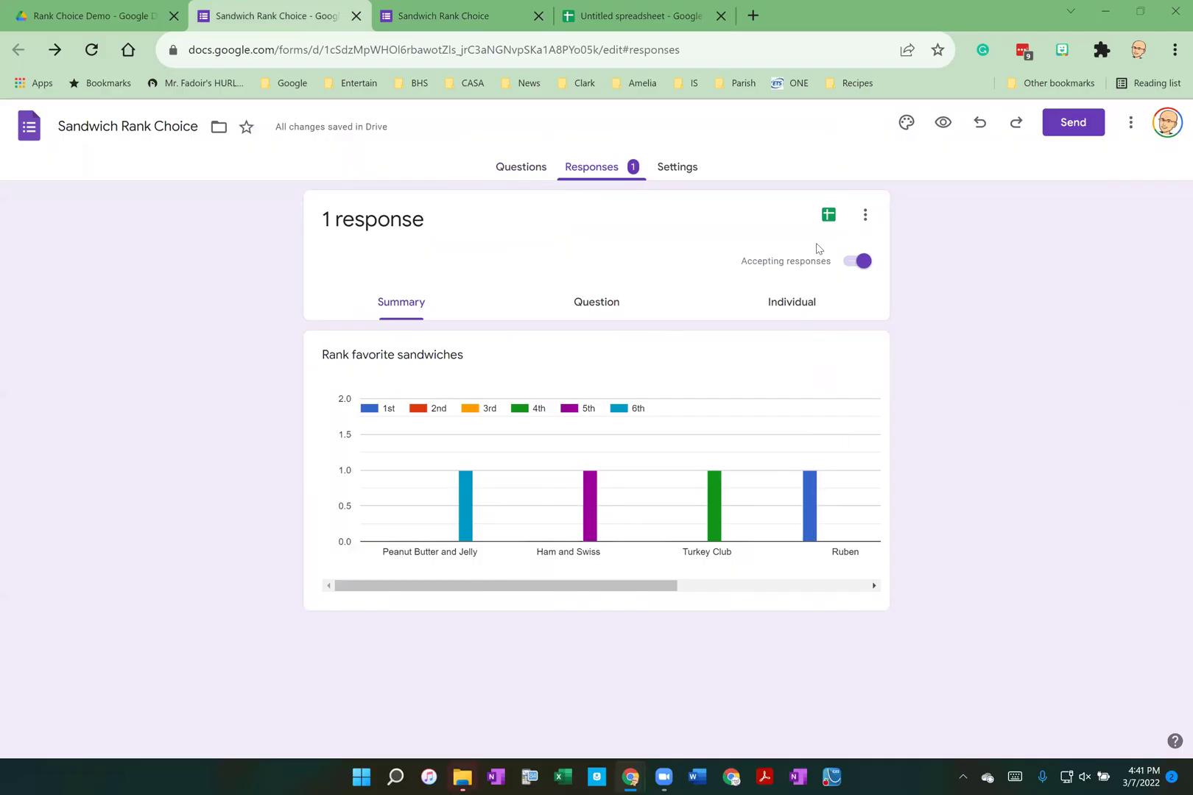
click(829, 215)
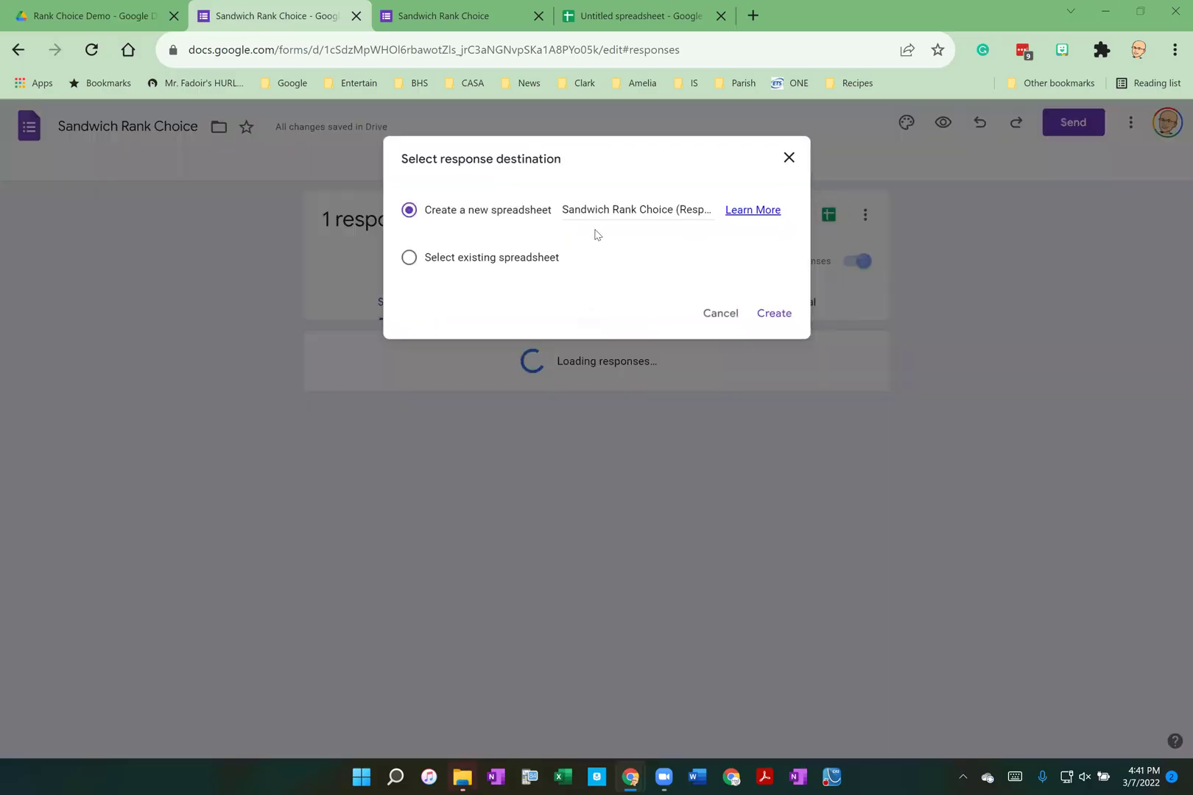
click(492, 259)
click(785, 316)
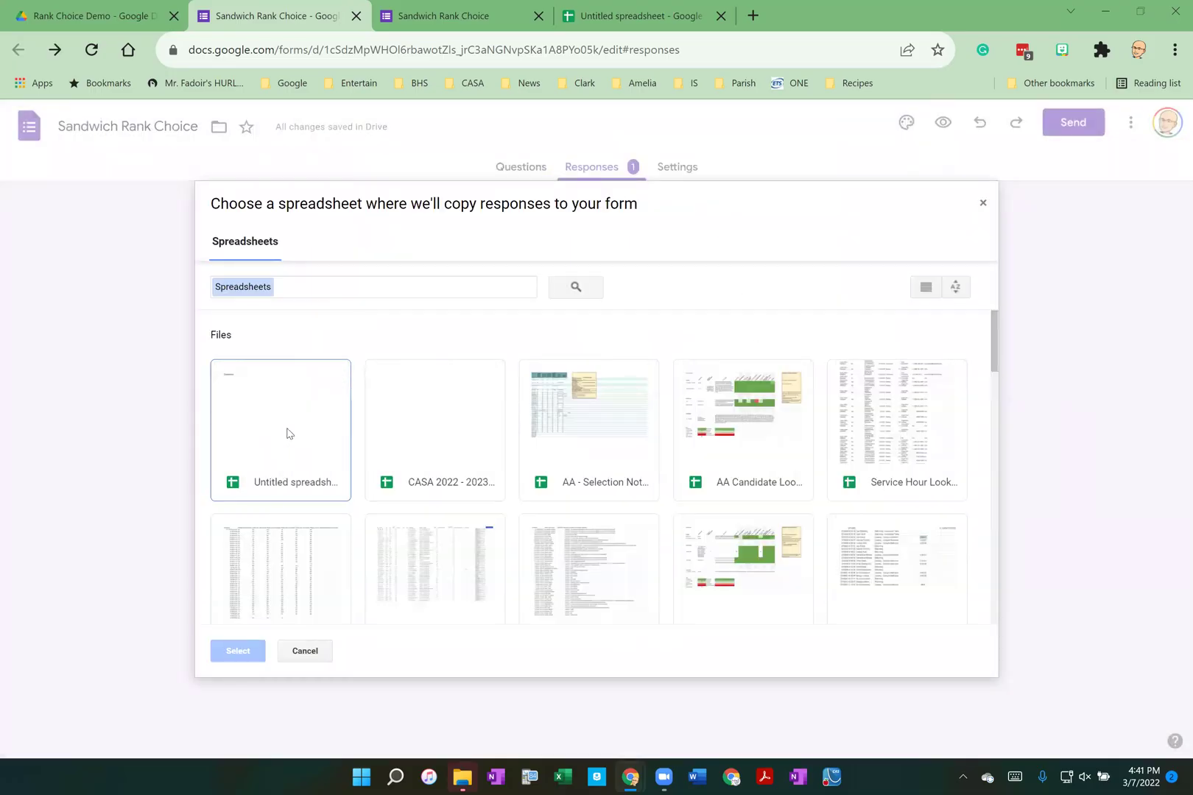
click(287, 432)
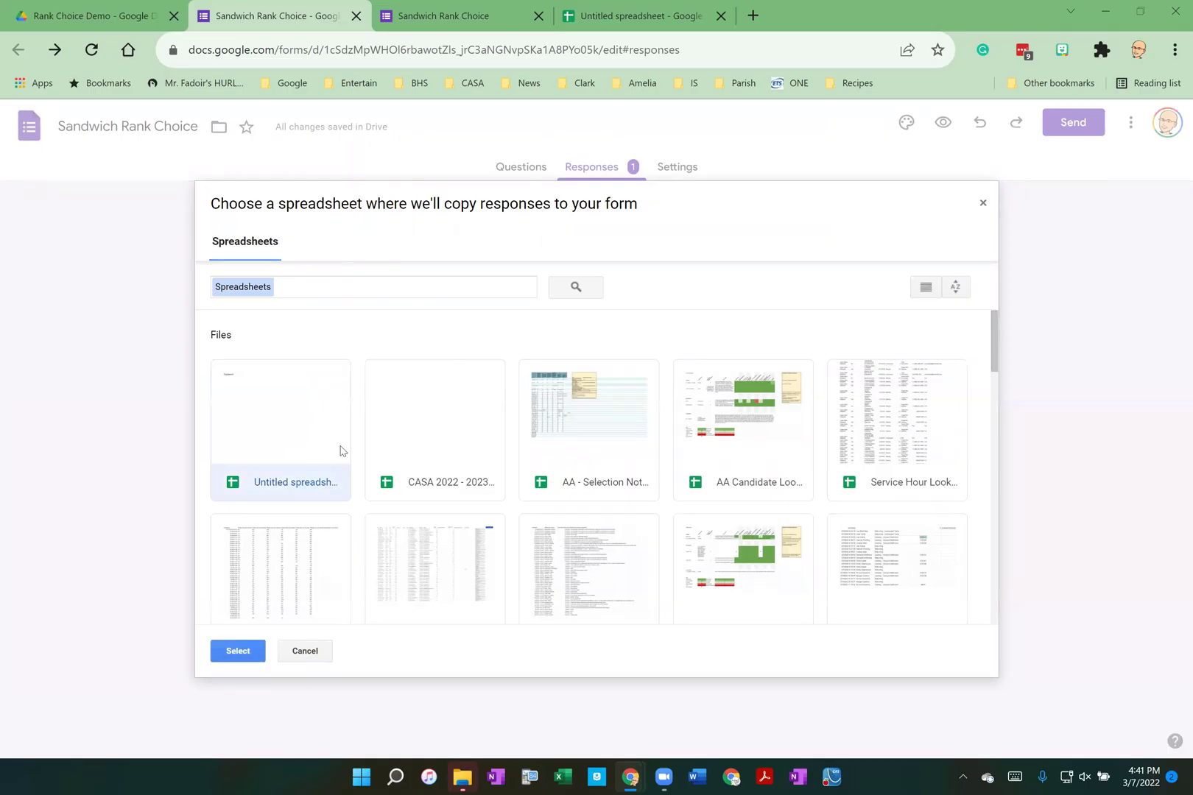
click(235, 649)
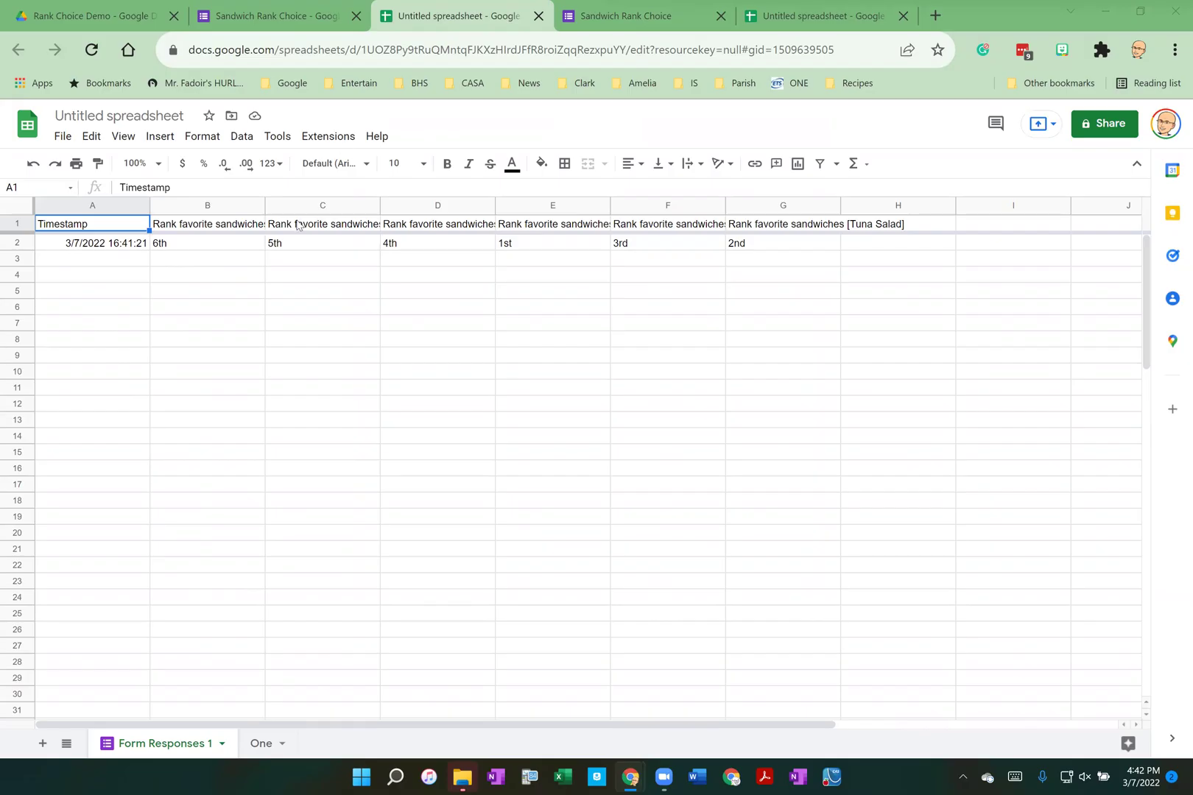
Paste the sample rank responses starting at cell A3 of Form Responses 1
click(129, 263)
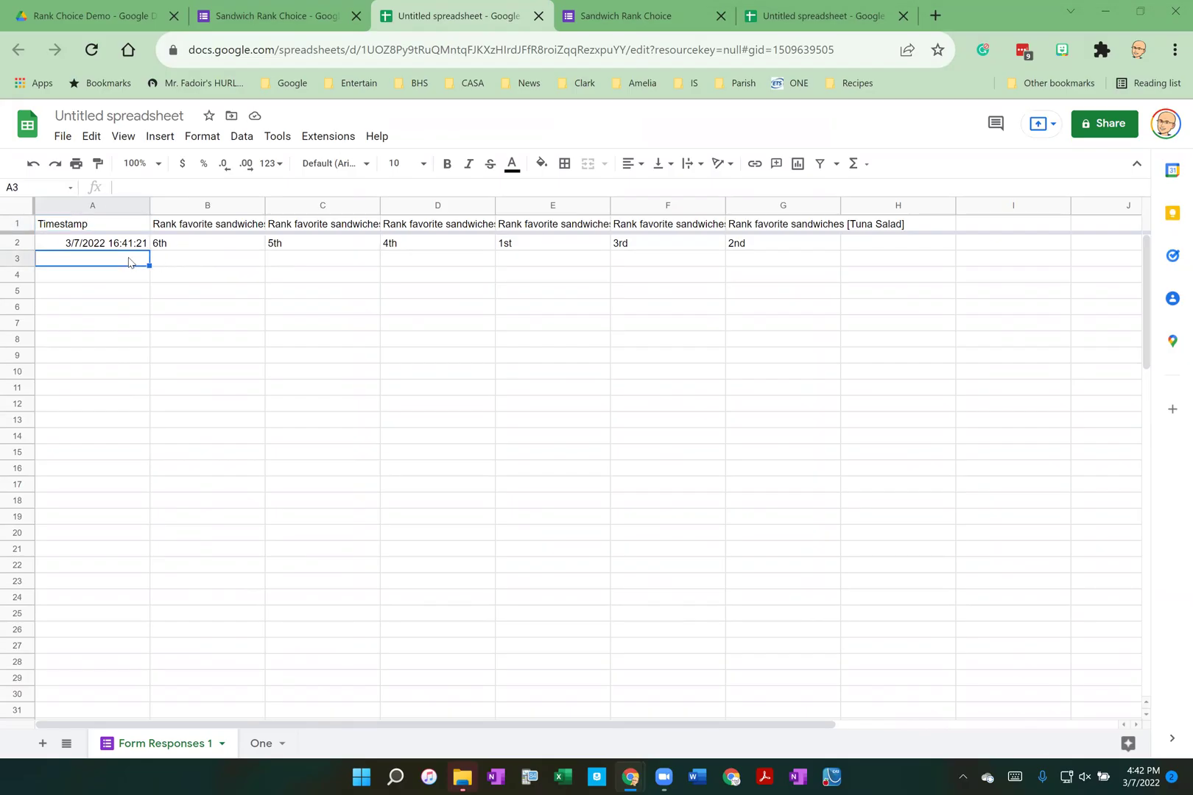
key(ctrl+v)
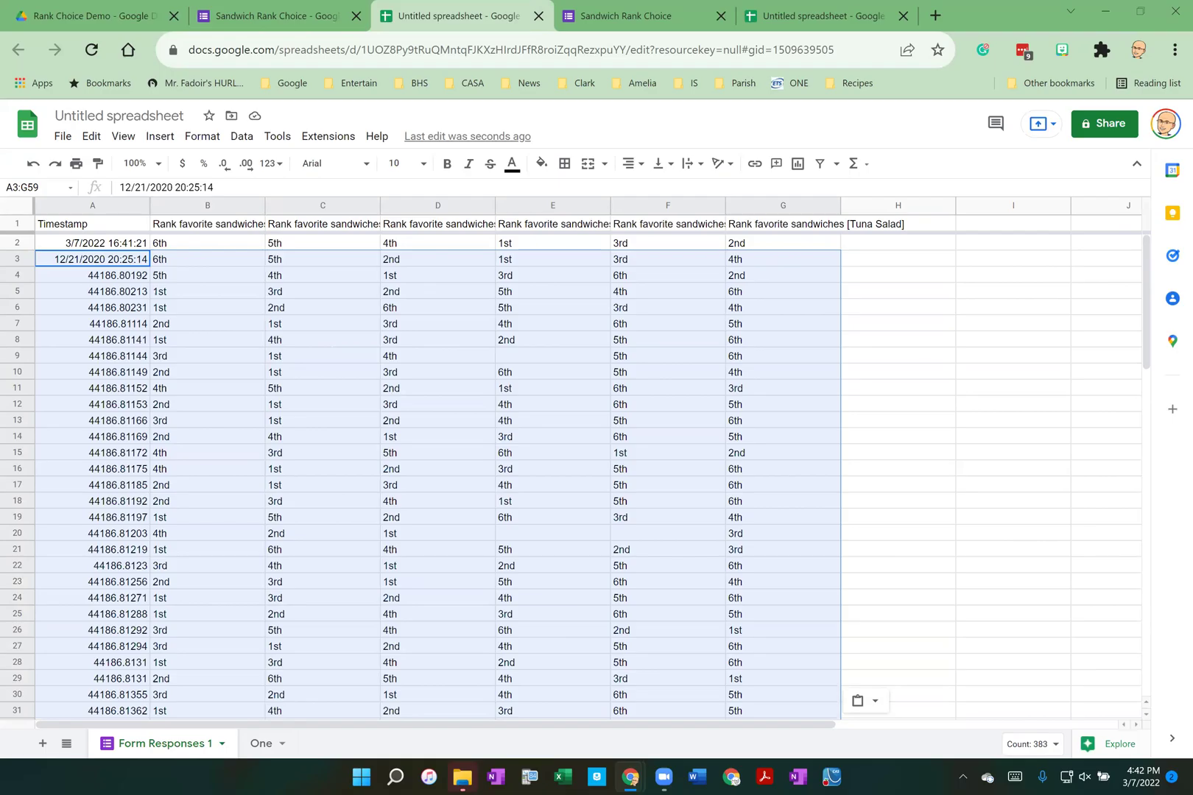
Add a new sheet and name it Transposed
click(42, 743)
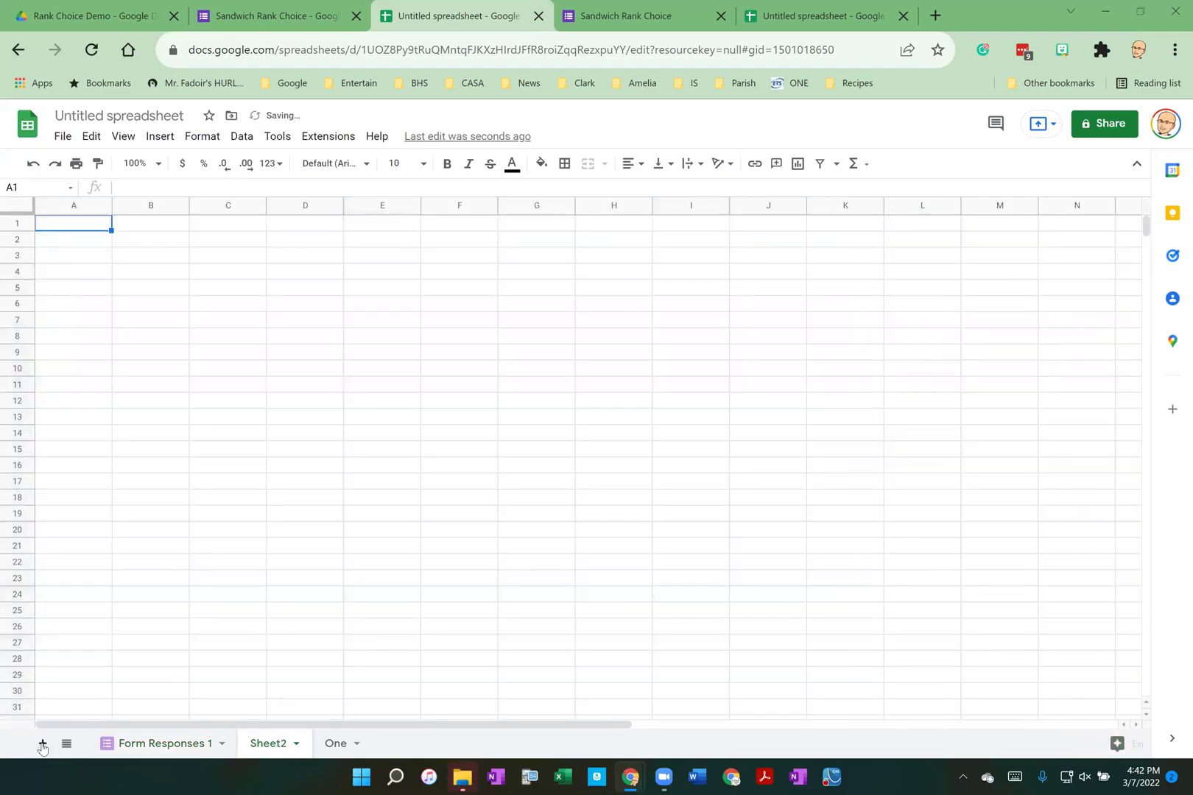
click(296, 744)
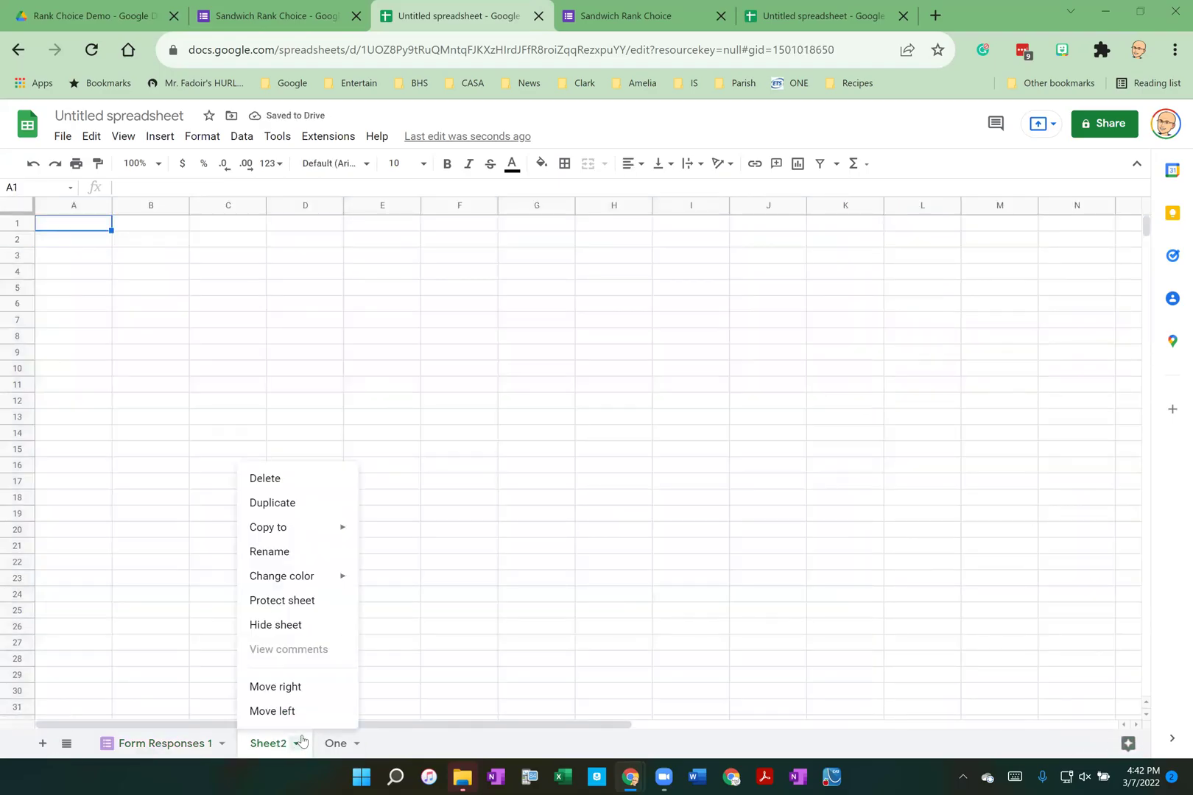
click(299, 557)
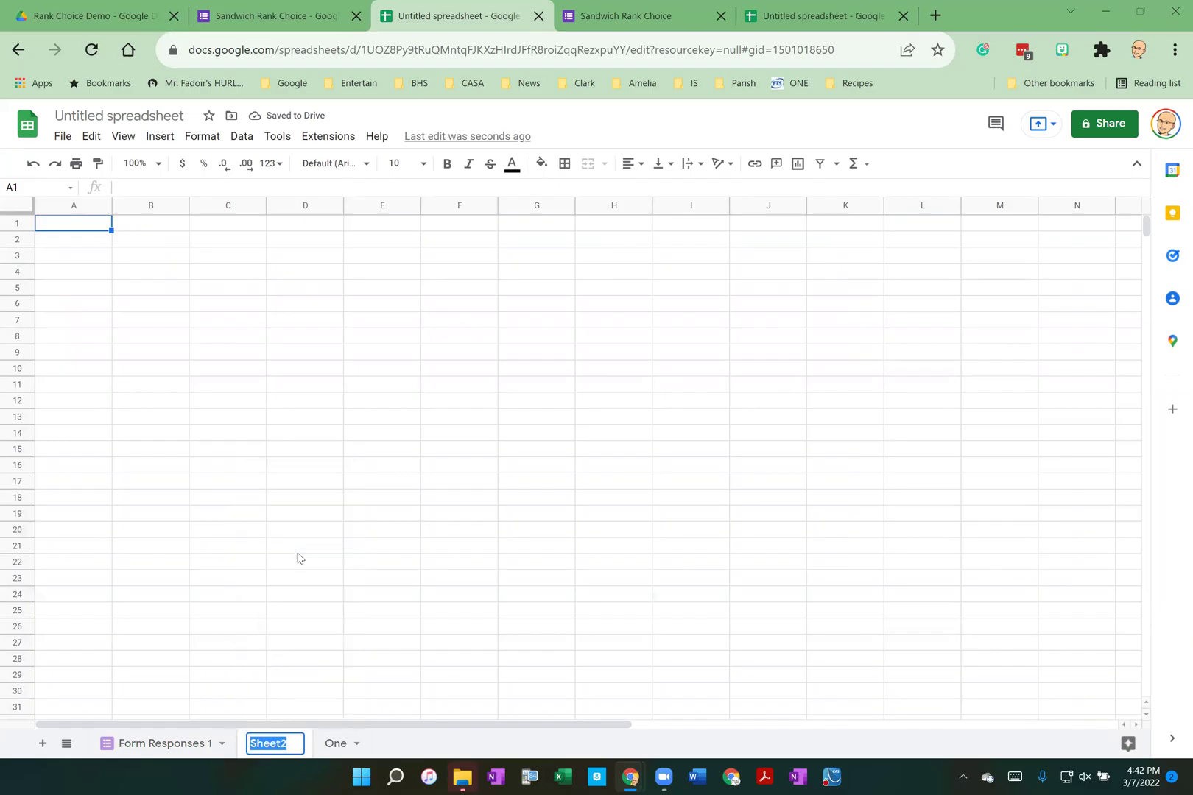
text(Transposed)
key(Return)
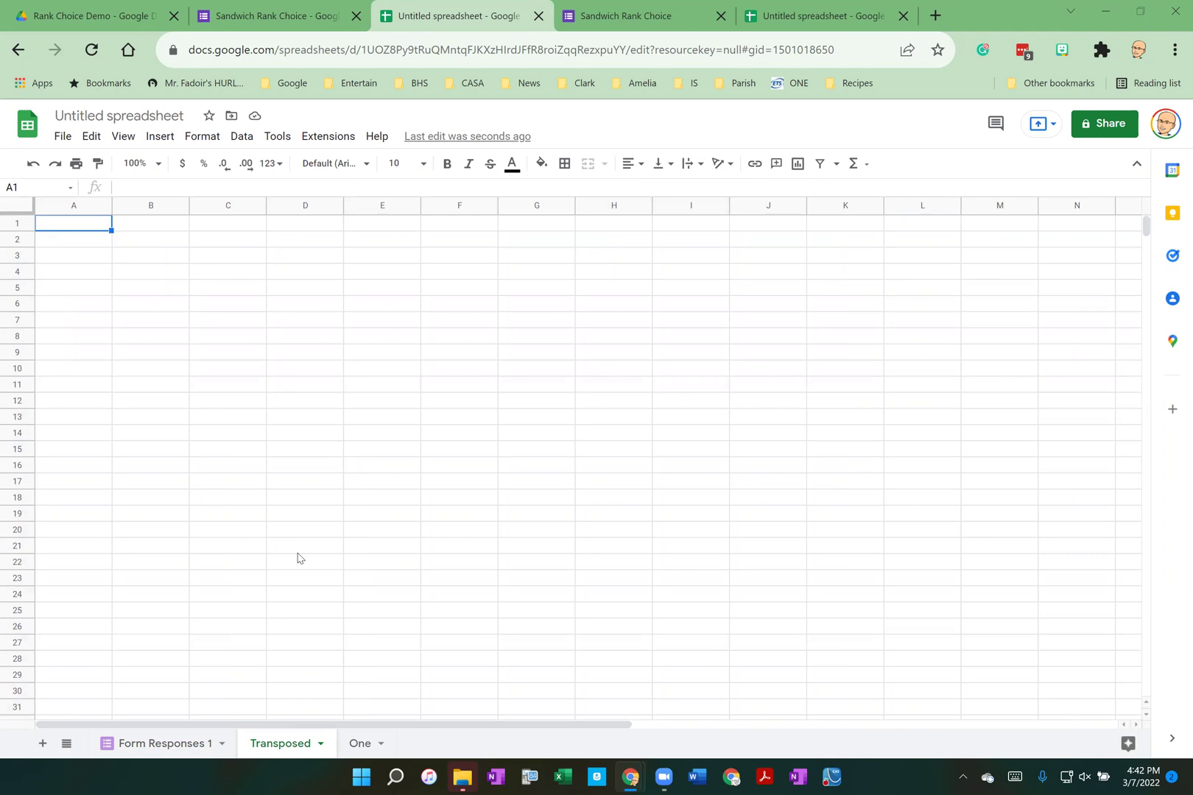
Enter =One!A1 in A1 of Transposed and fill it down to A7
text(=)
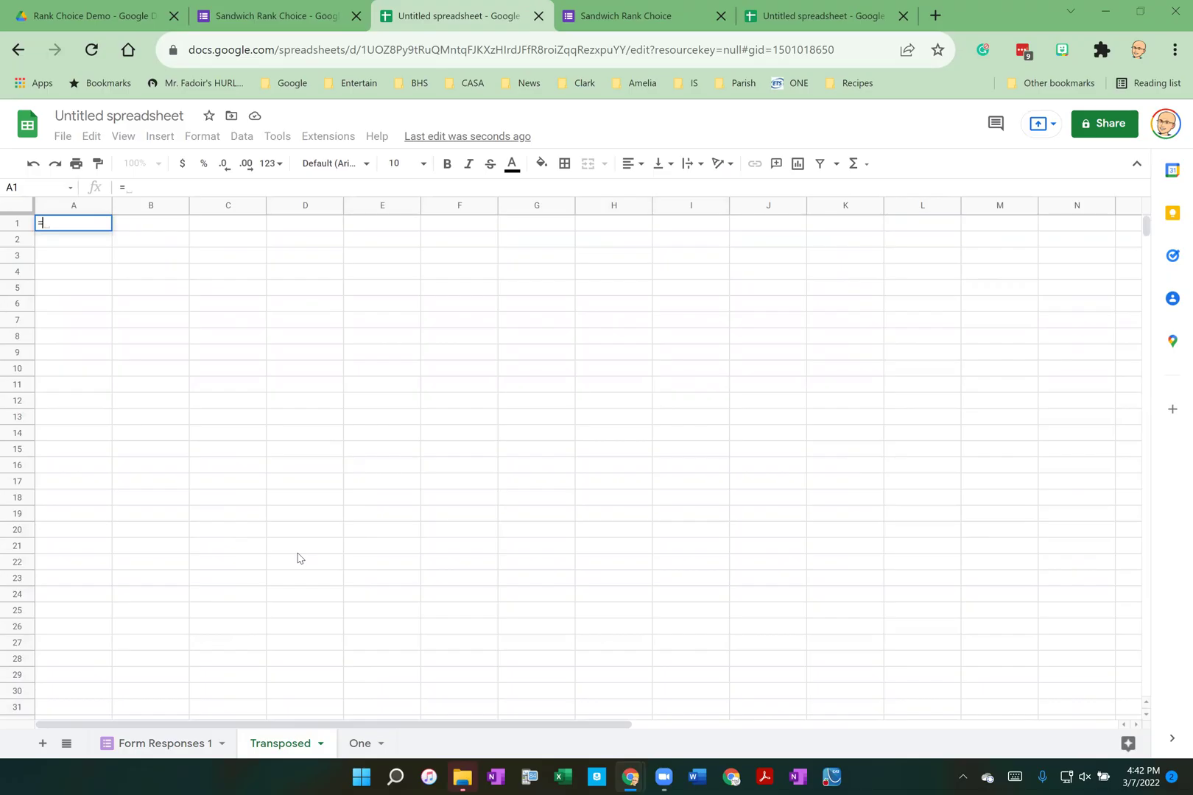
text(One)
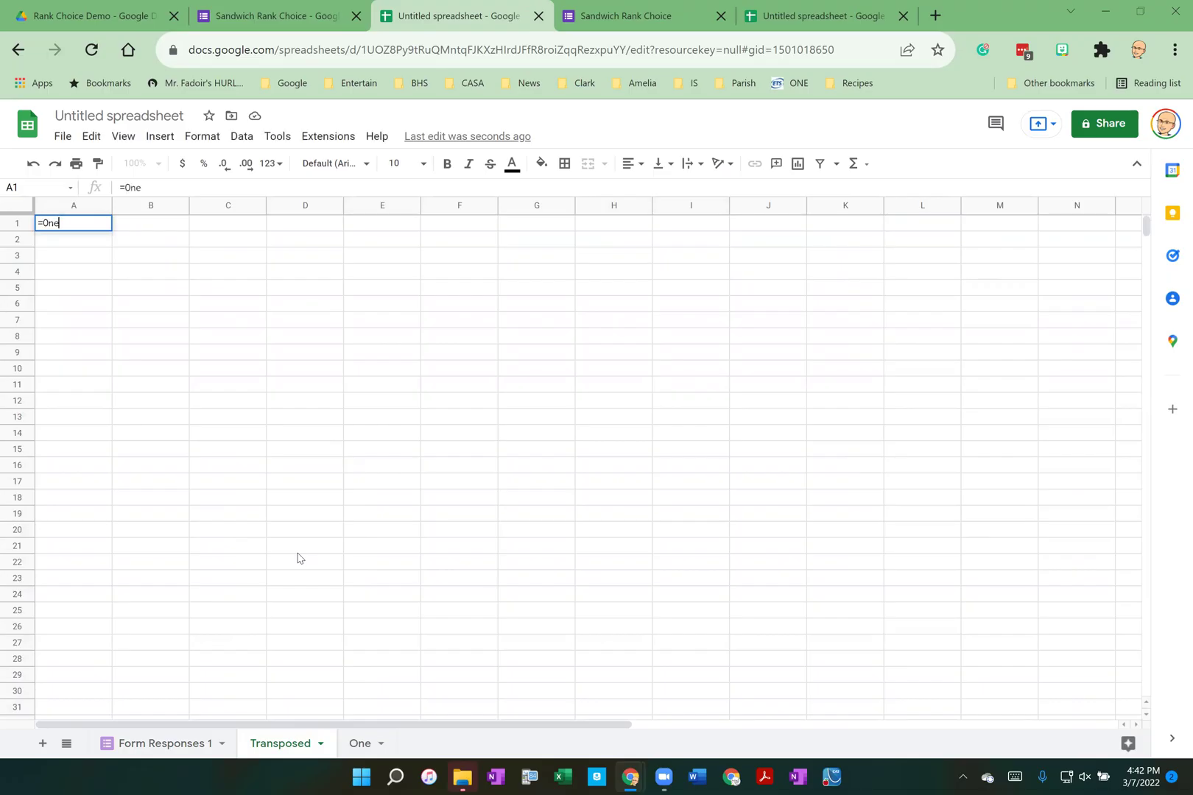
text(!a1)
key(Return)
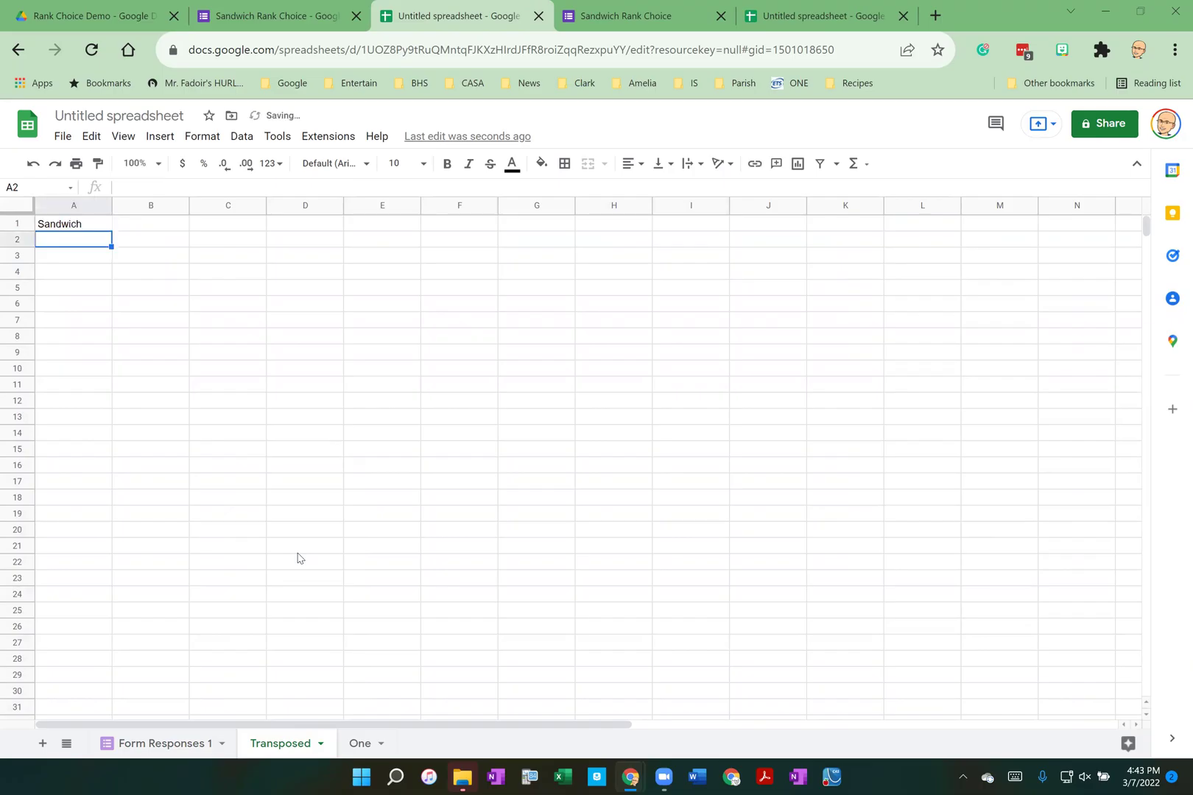
click(92, 228)
drag(111, 231, 117, 322)
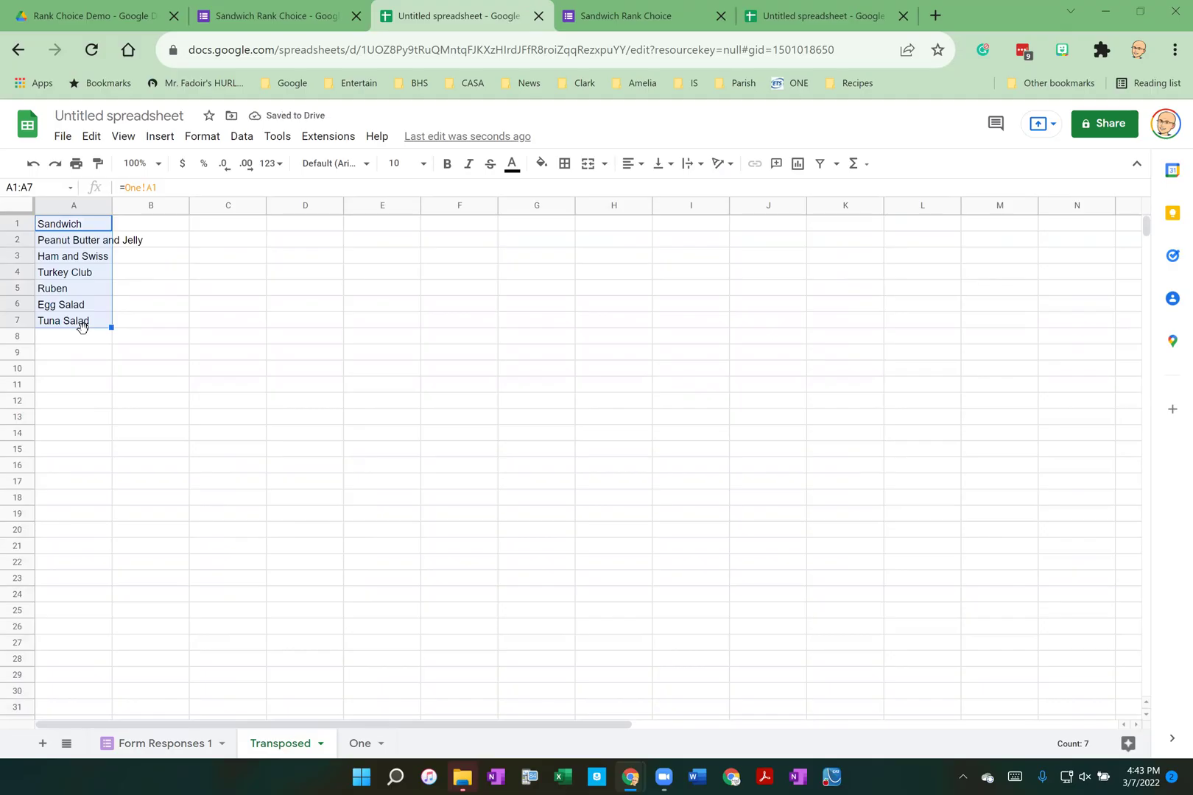
Enter =transpose('Form Responses 1'!A:G) in cell B1 of the Transposed sheet
click(126, 225)
text(=trans)
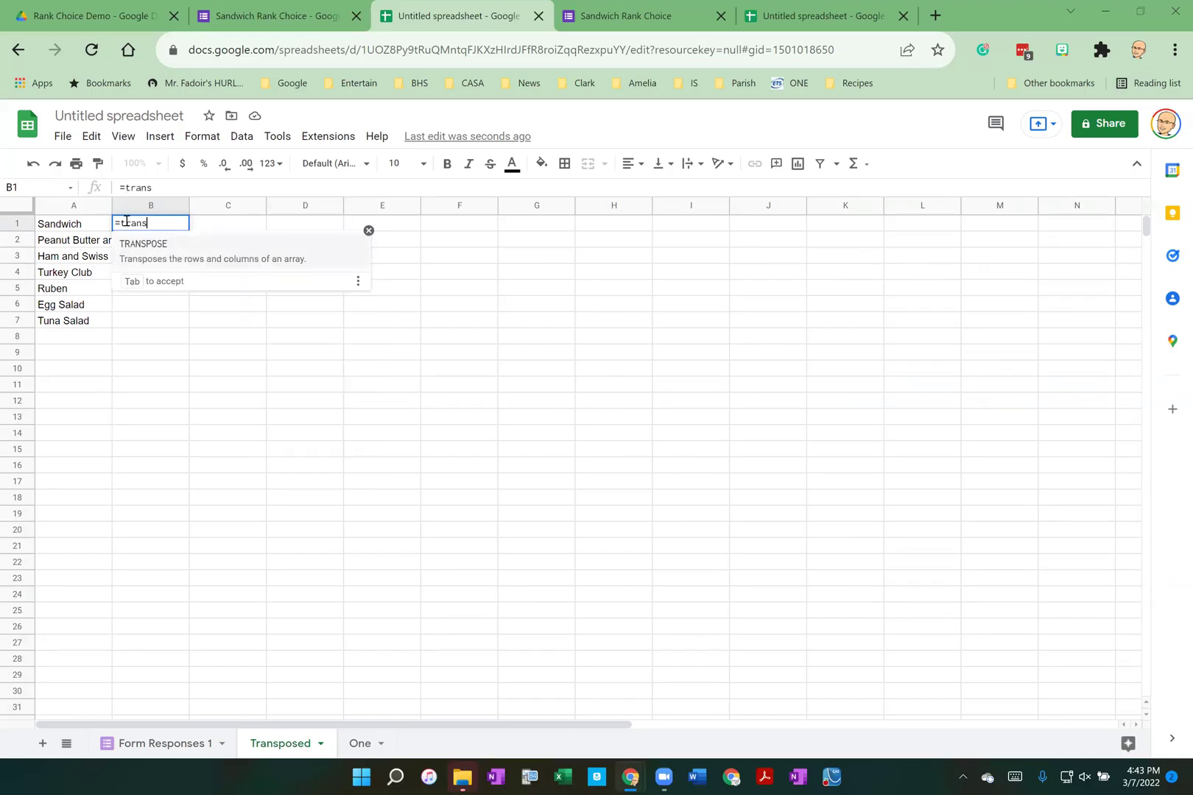
text(pose()
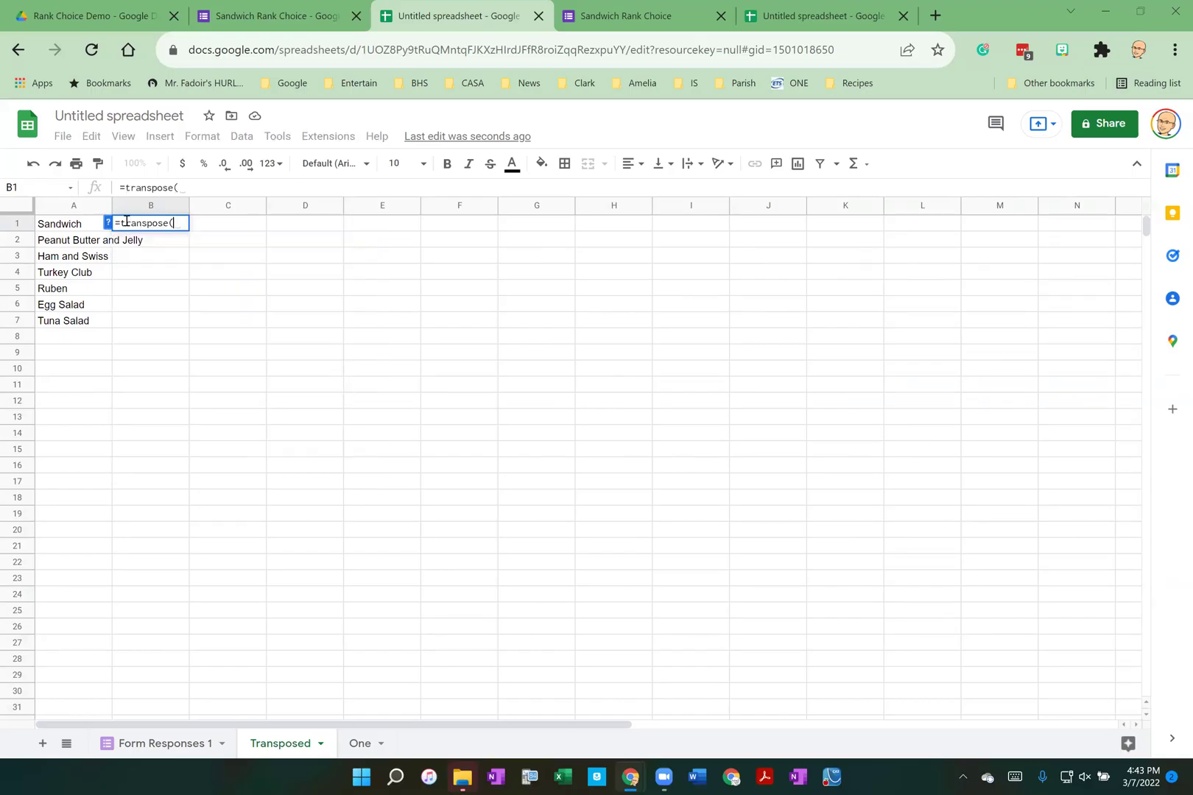
click(137, 745)
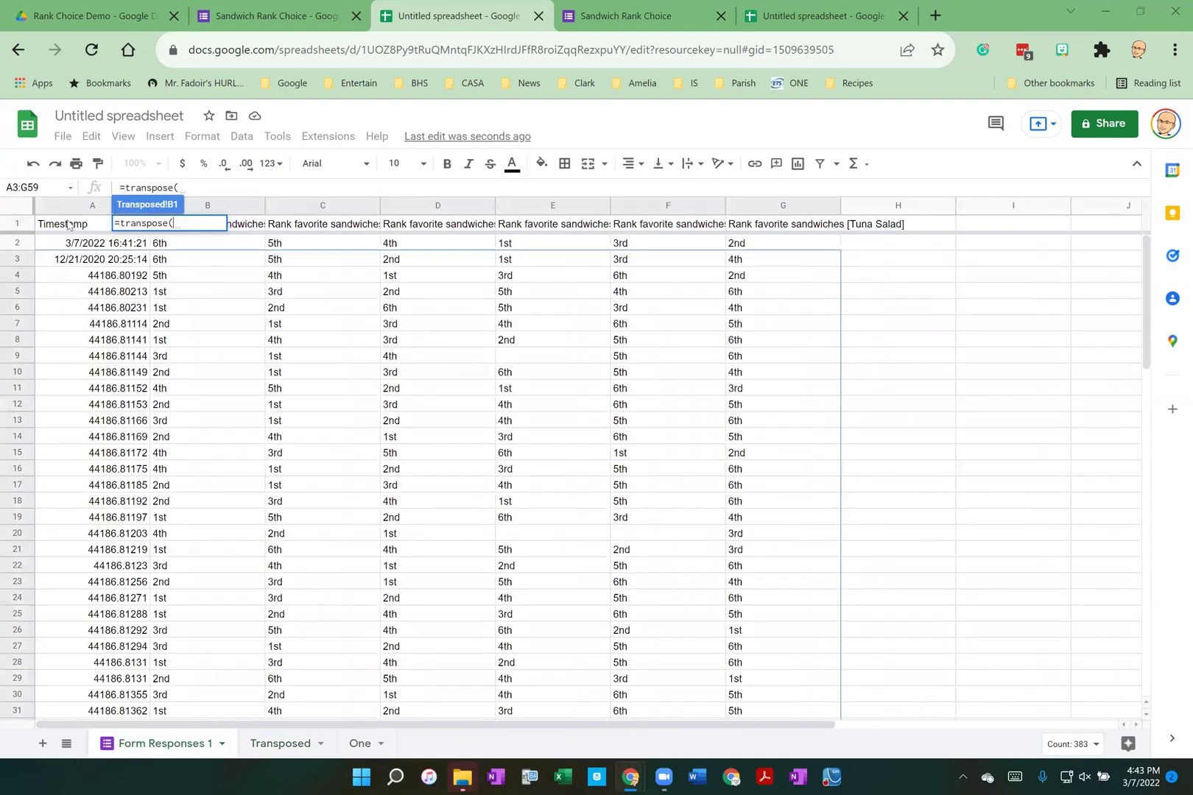
drag(70, 207, 207, 207)
drag(464, 212, 761, 210)
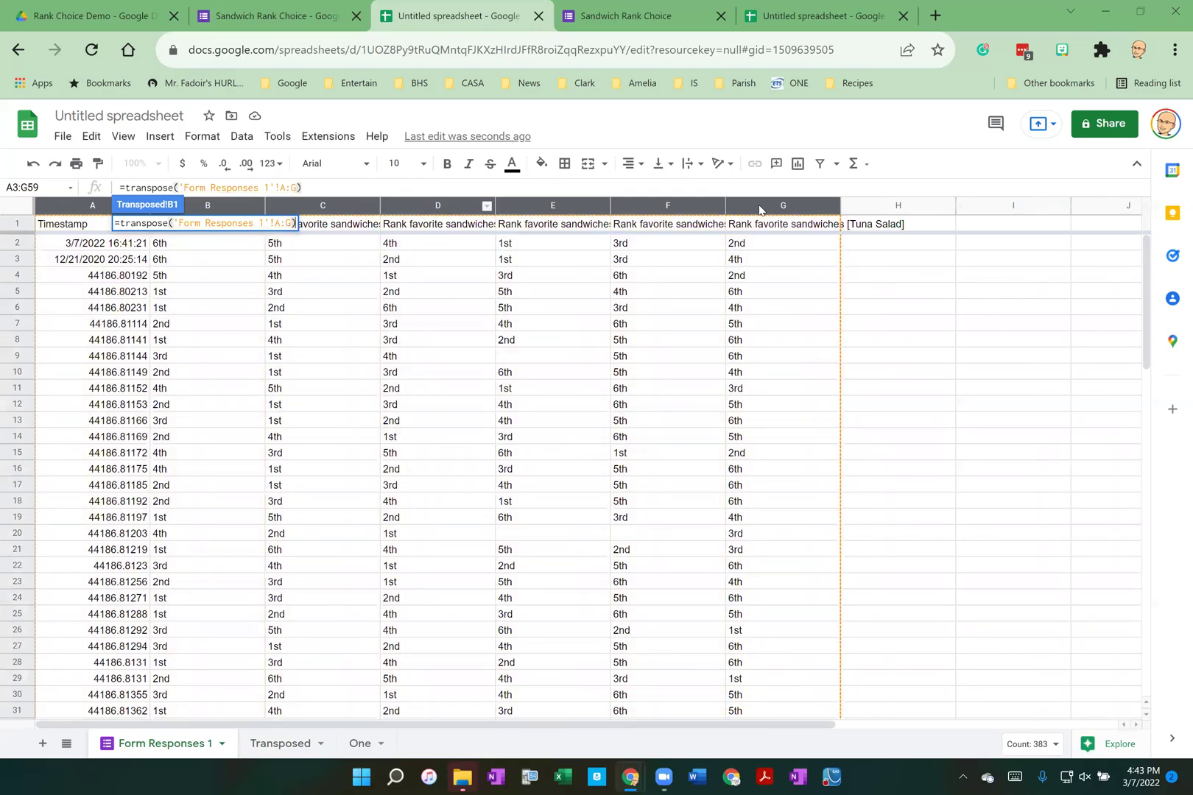
key(Return)
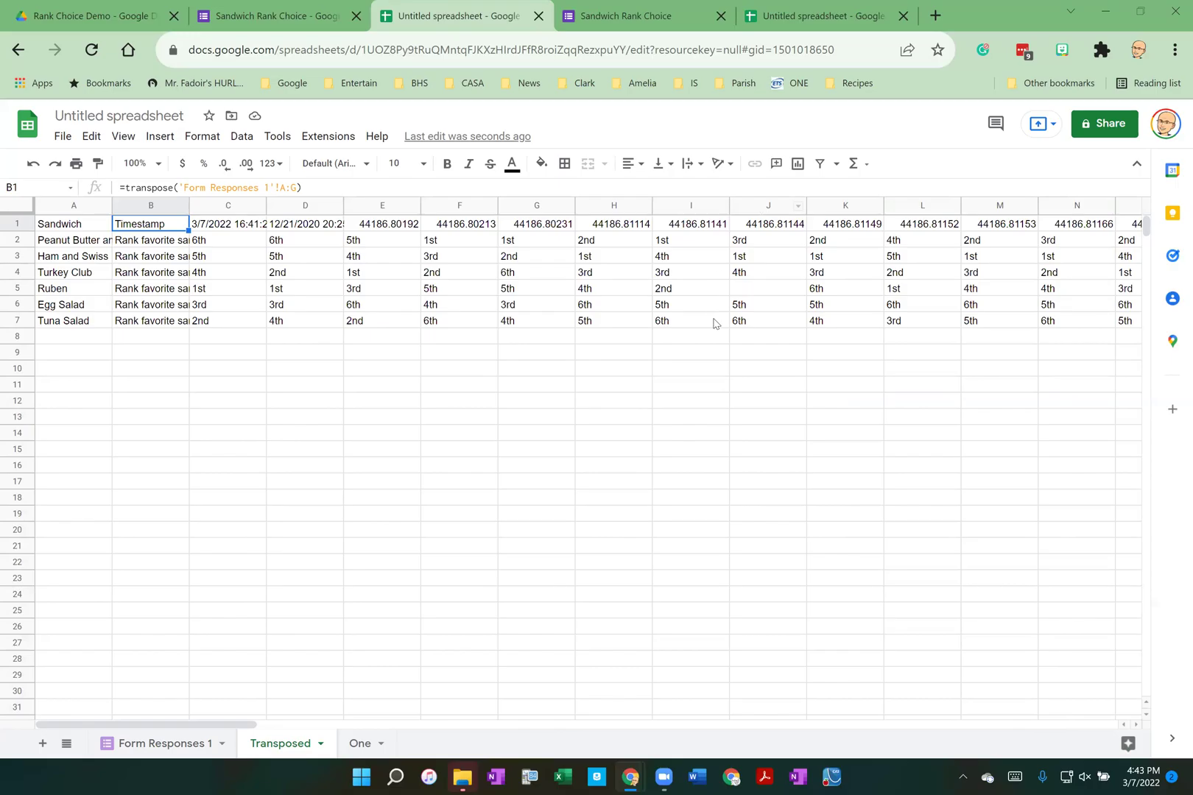
Enter =sort(A2:A7,C2:C7,true) in C11 to order sandwiches by the first voter's ranks
click(232, 390)
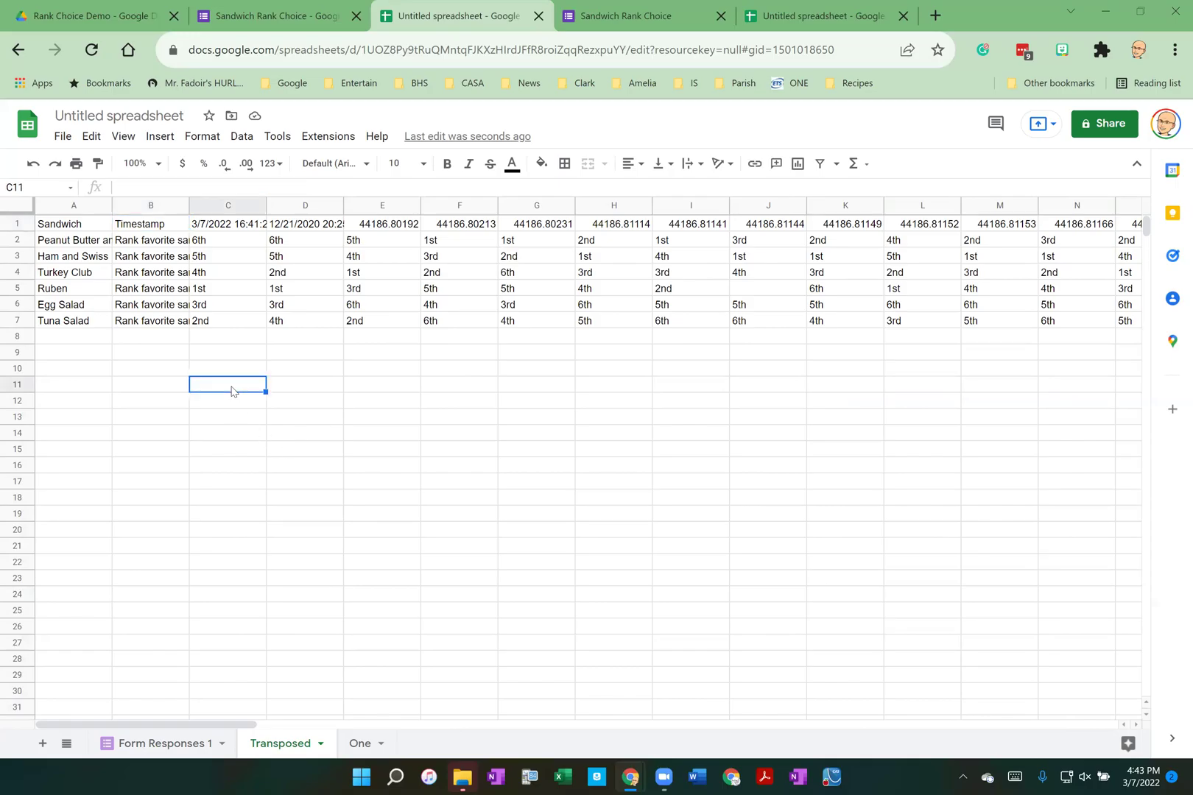
text(=)
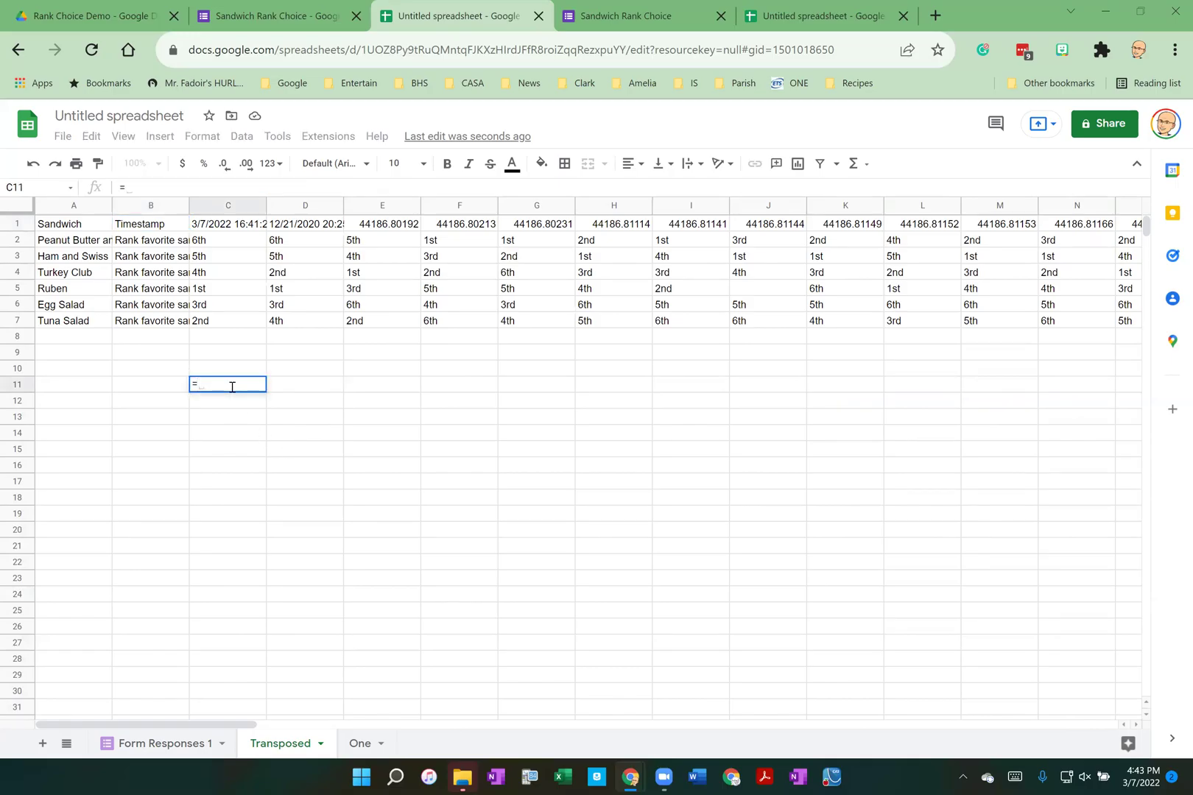
text(sort()
drag(71, 247, 72, 325)
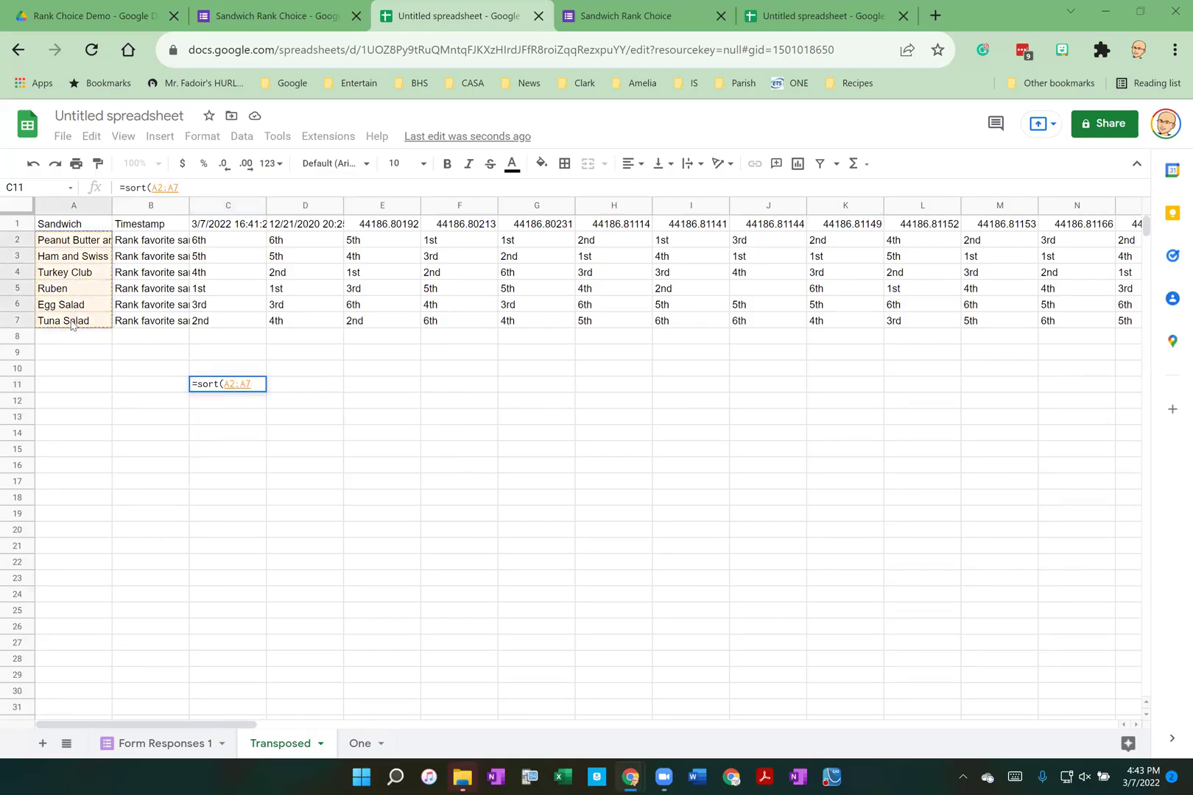
text(,)
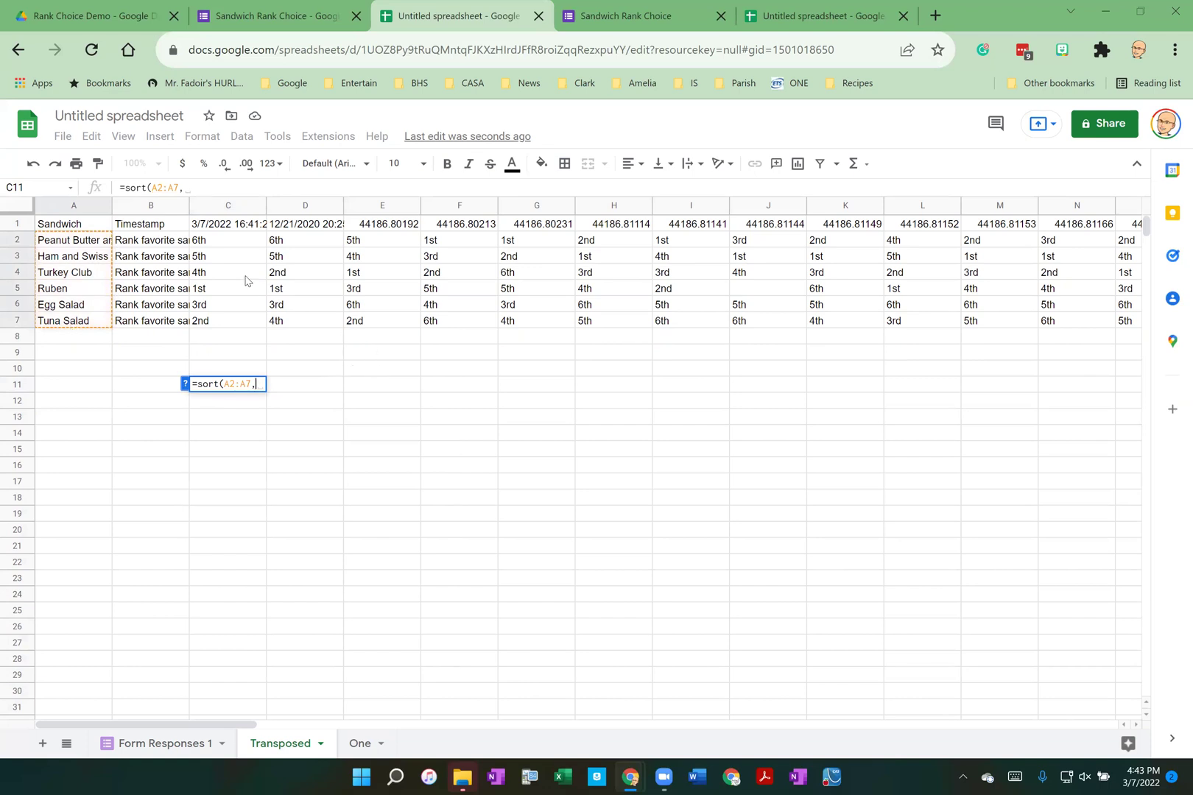
drag(232, 248, 234, 322)
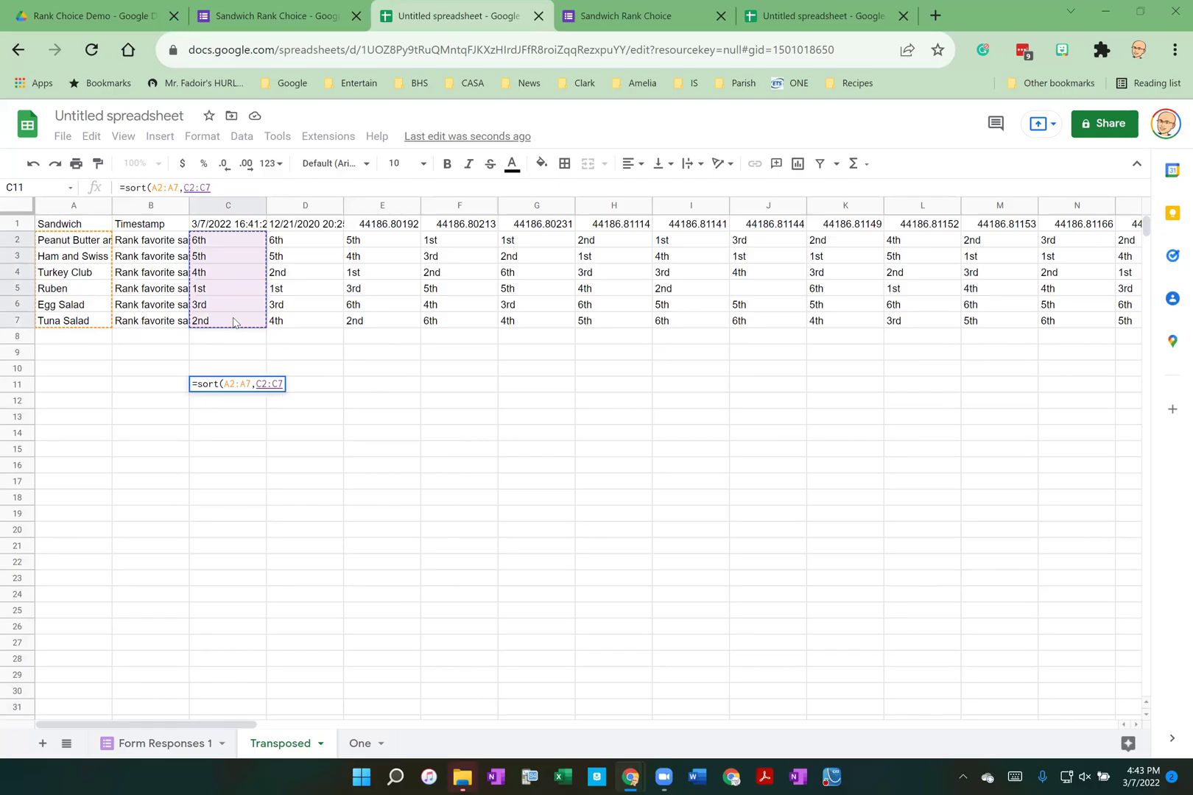
text())
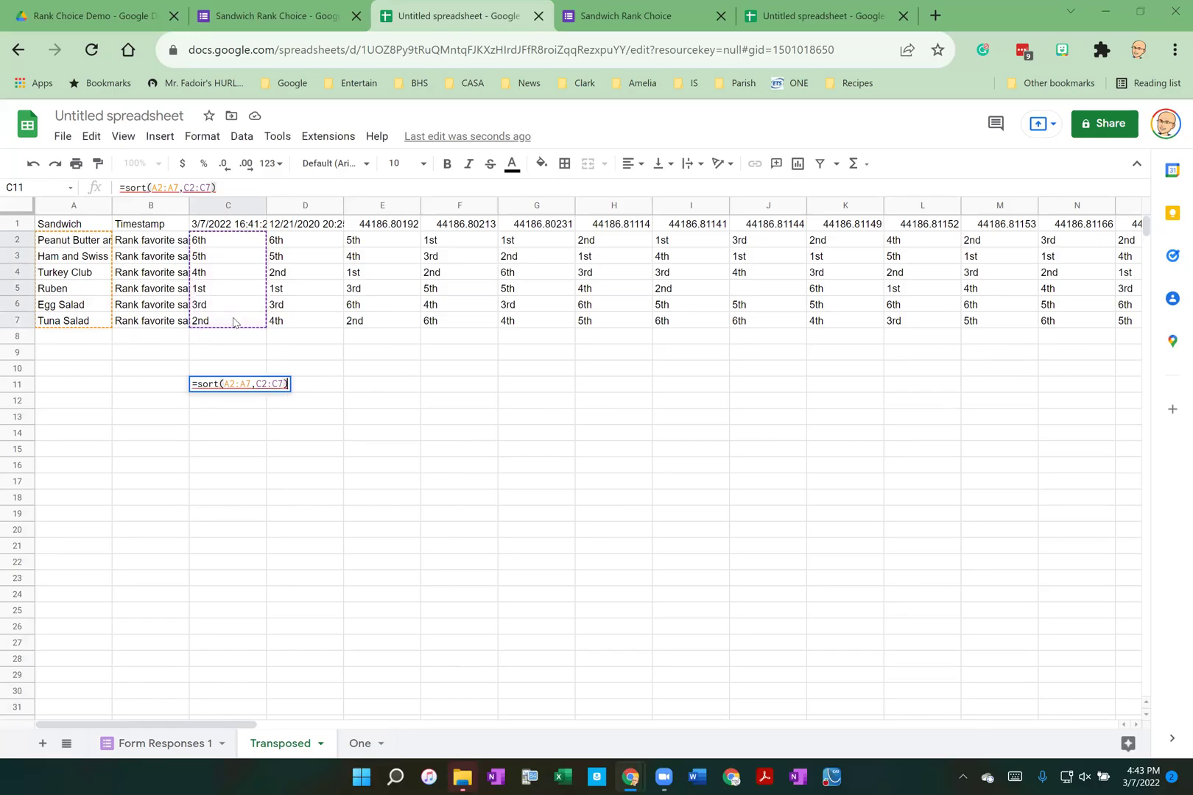
key(BackSpace)
text(,t)
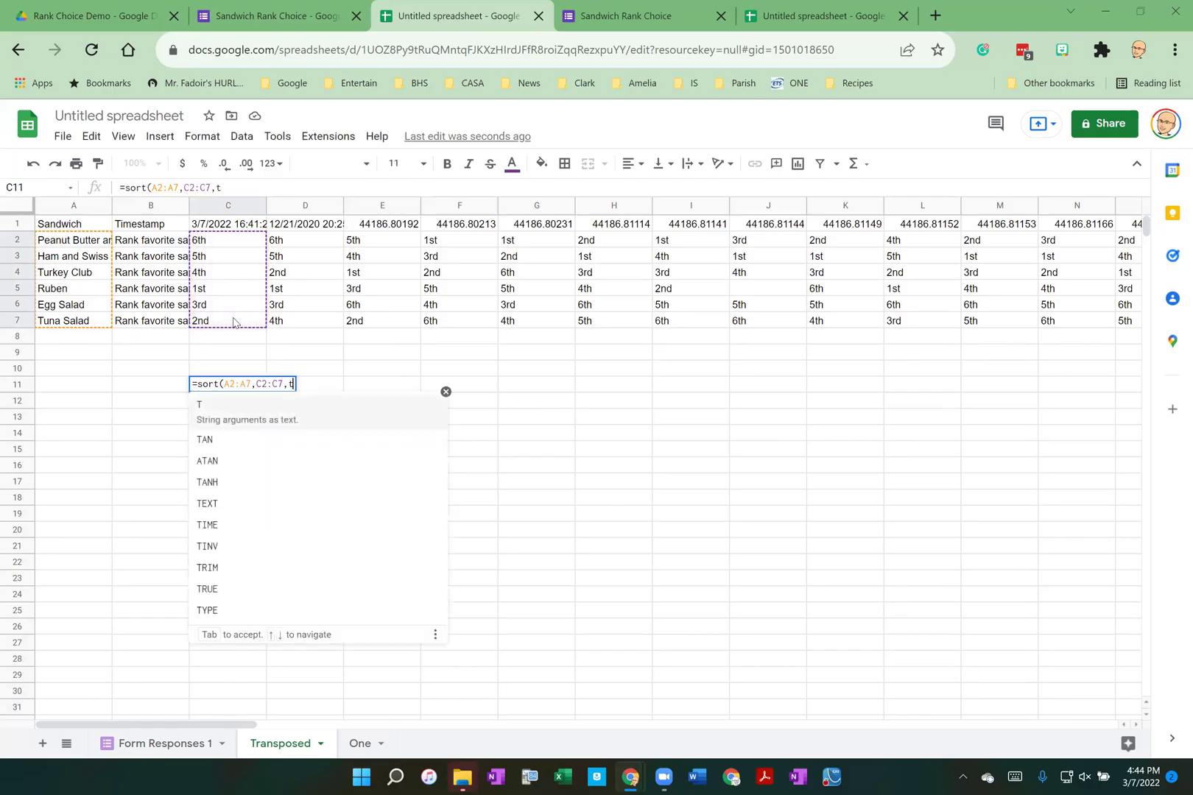
text(rue))
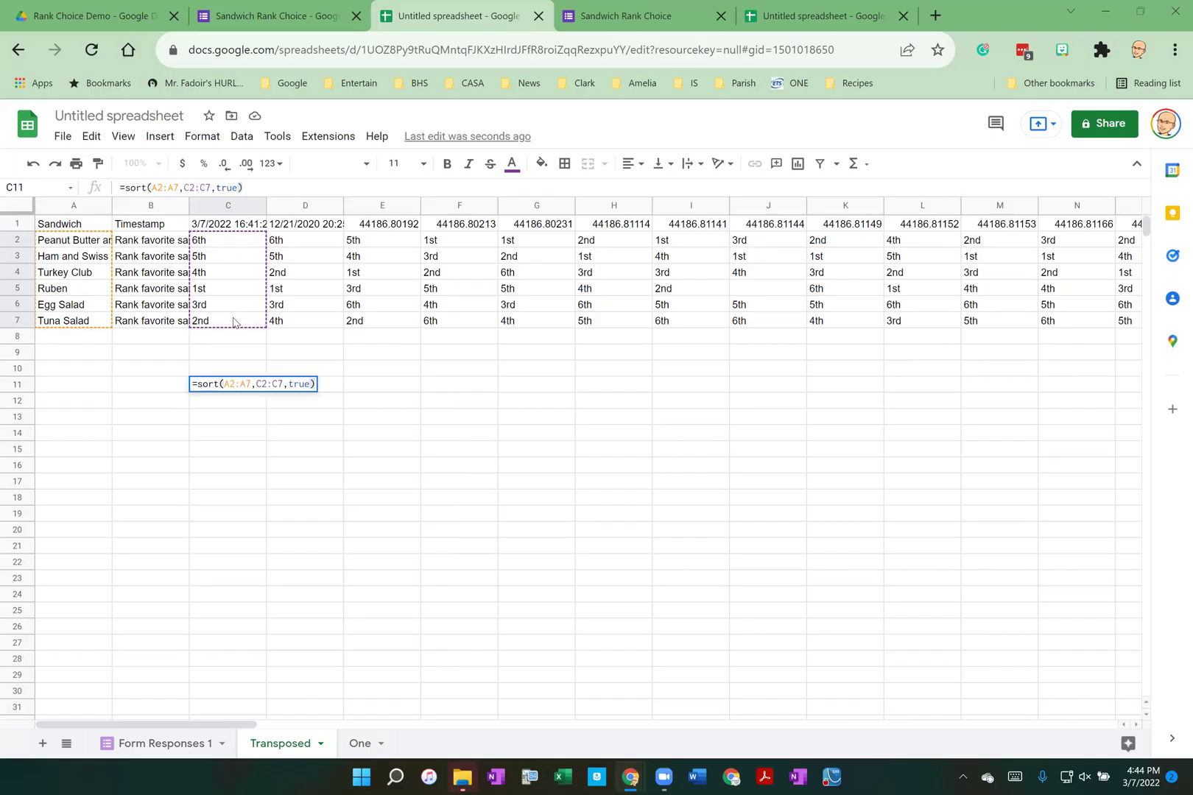
key(Return)
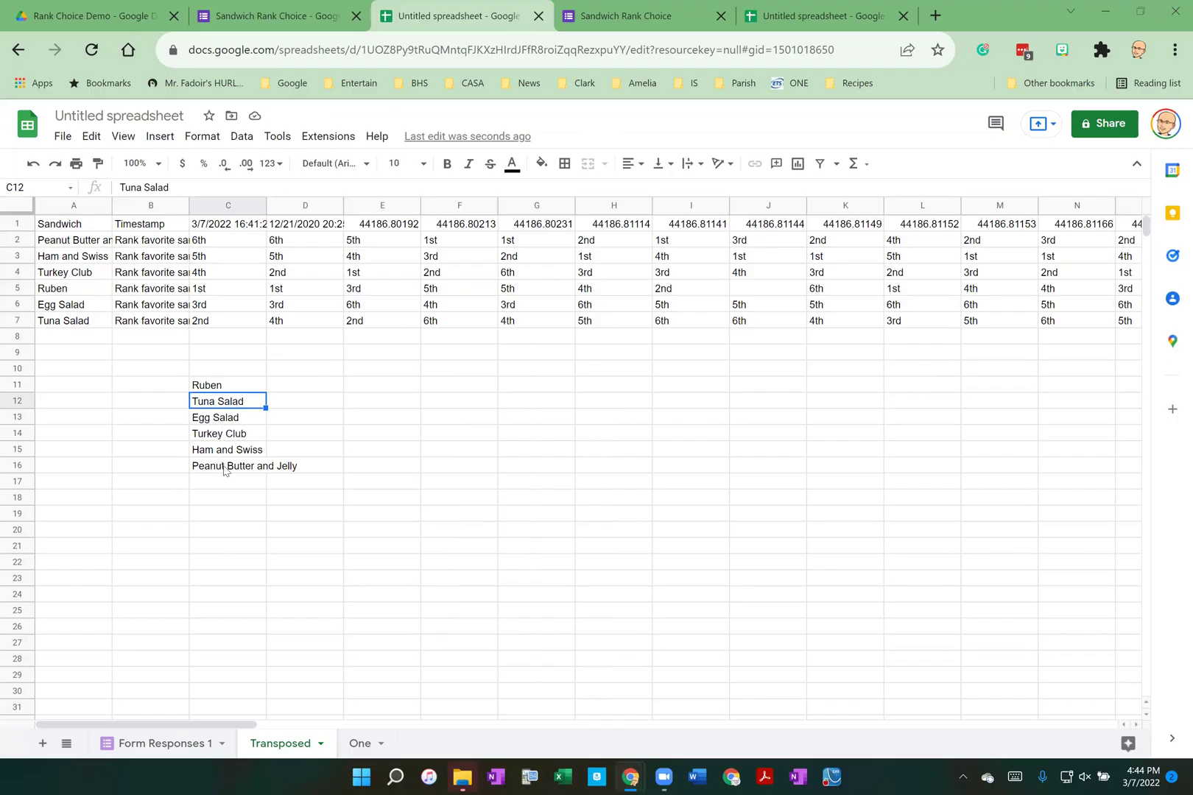
Change C11's formula to =sort($A2:$A7,C2:C7,true) so the sandwich names stay anchored
click(208, 385)
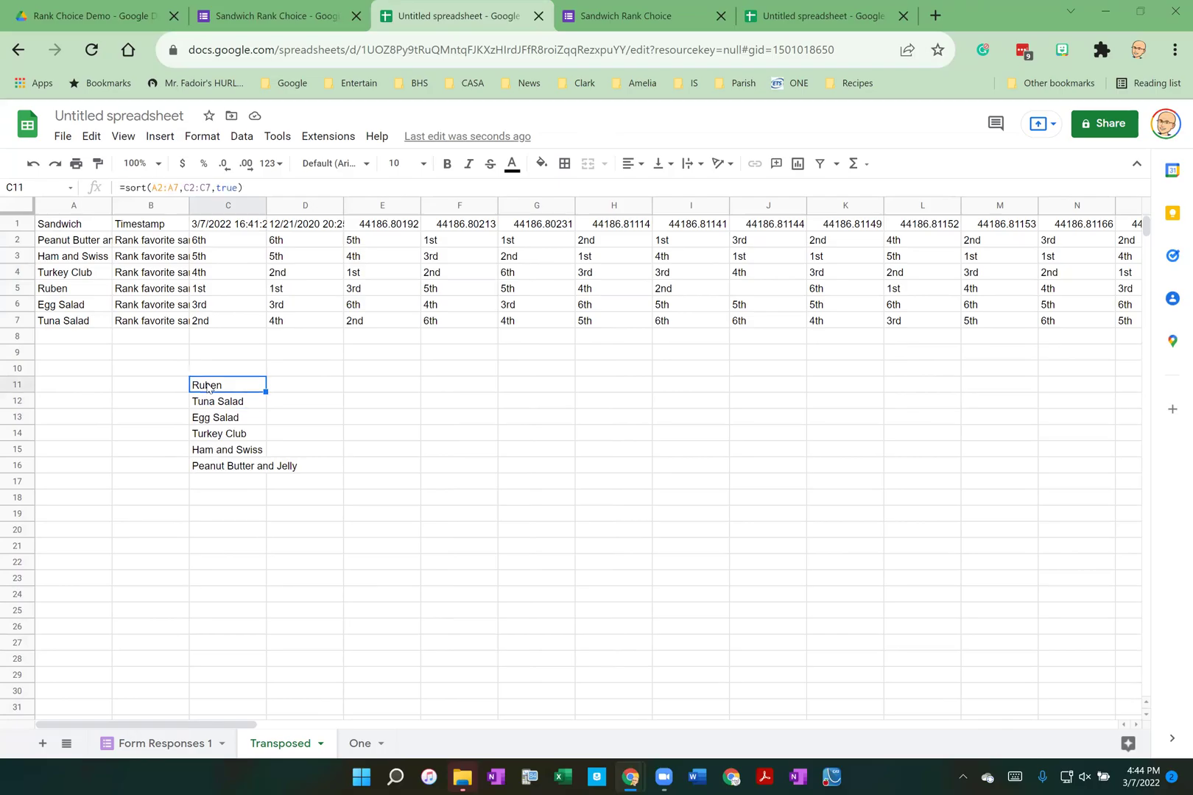
click(151, 188)
text($A2:)
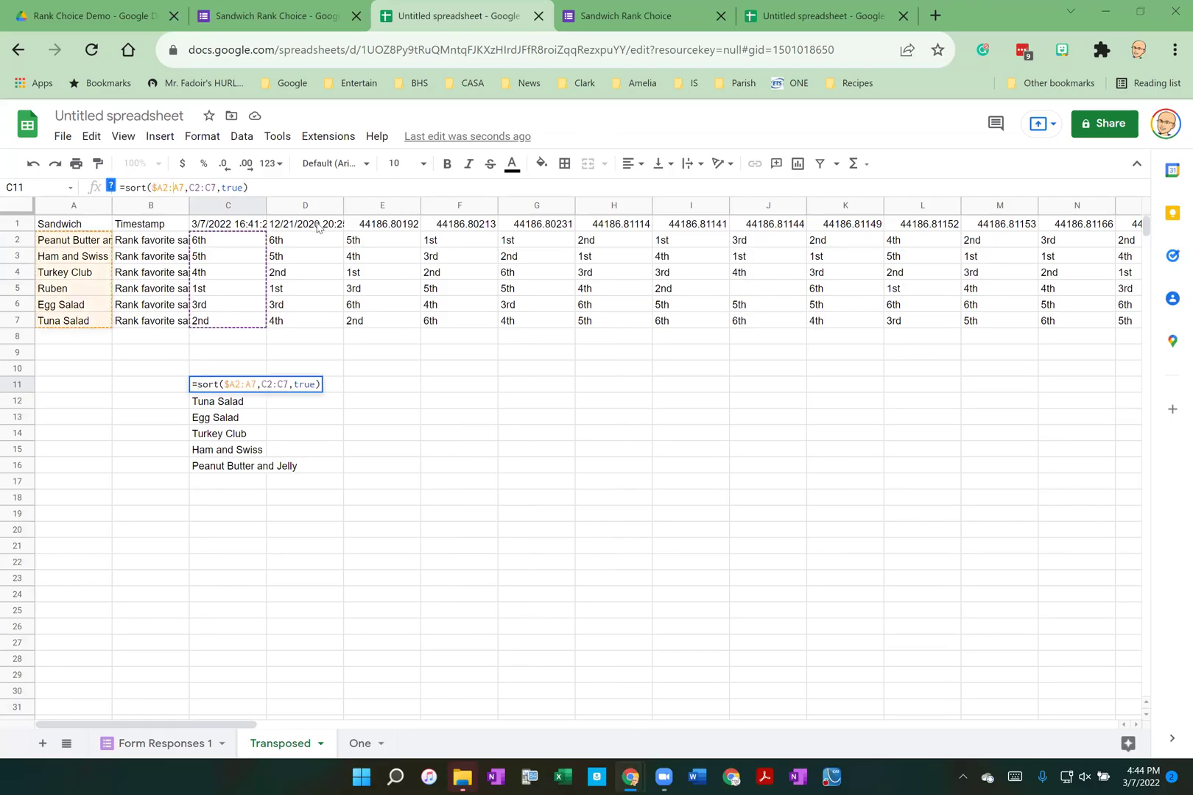
text($)
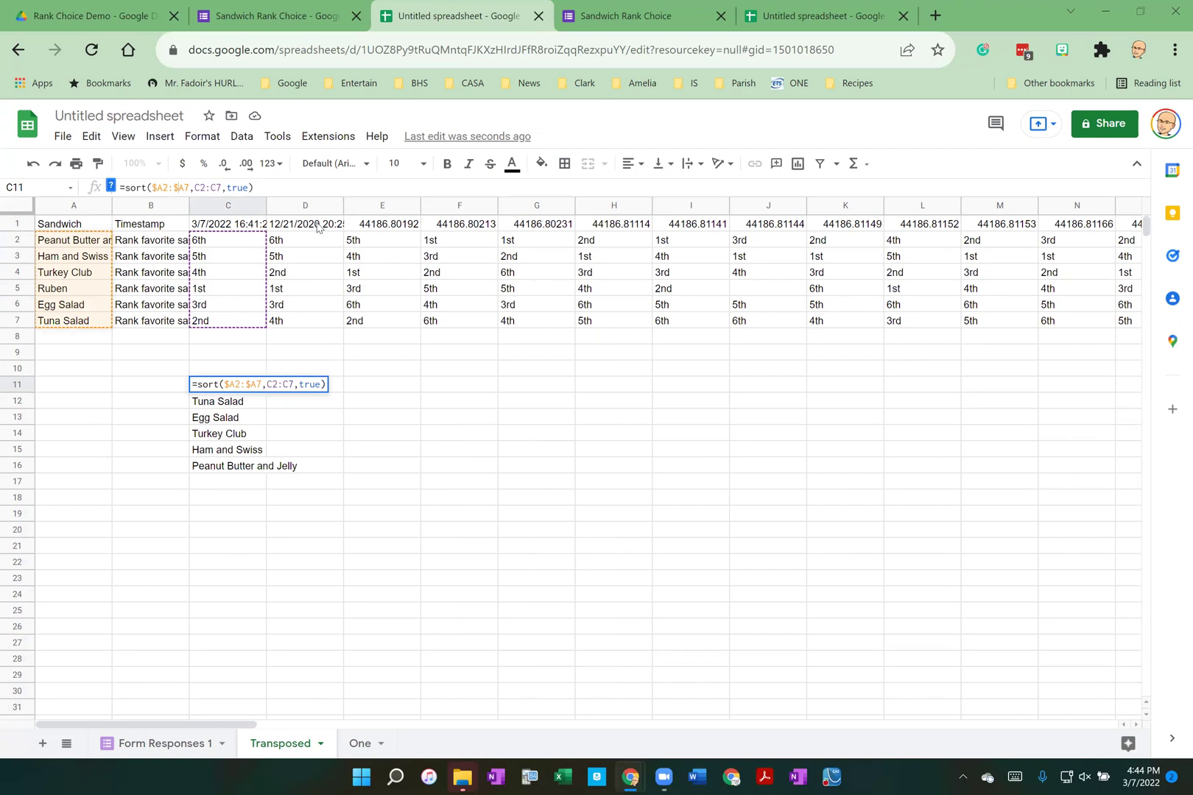
key(Return)
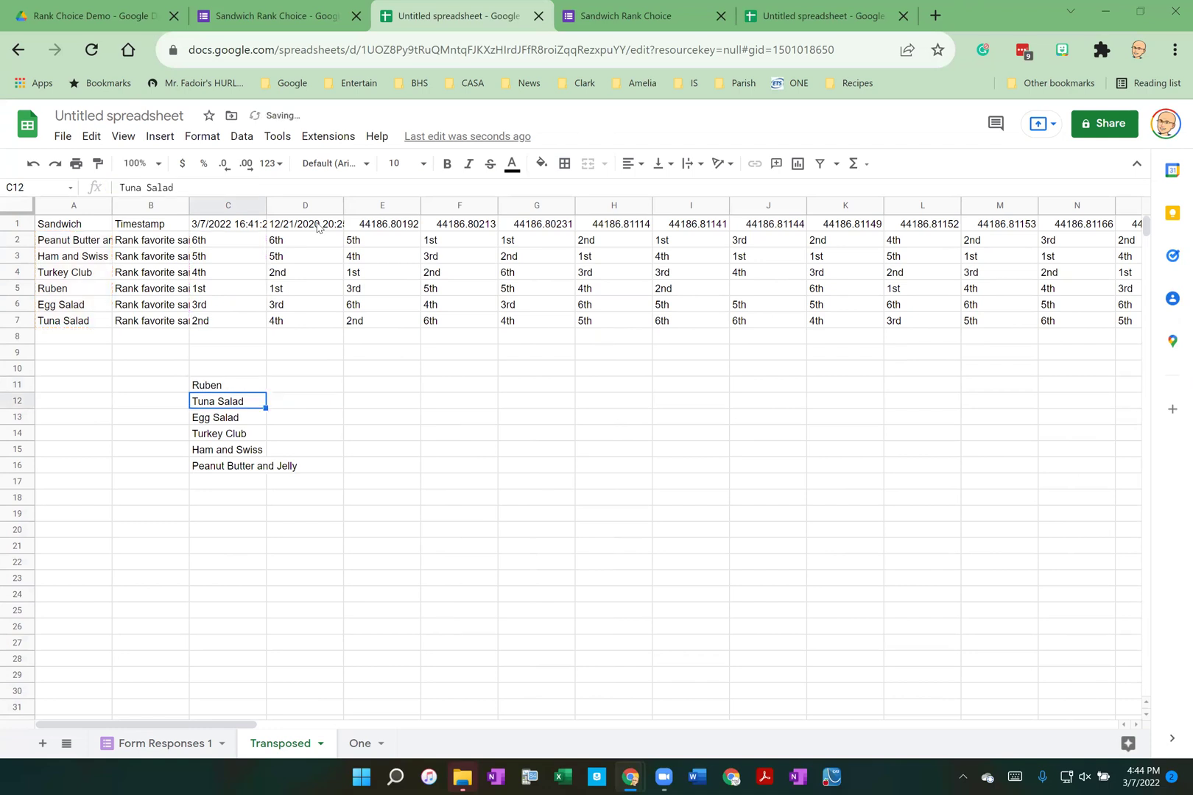
Copy the sort formula from C11 into D11 and check the copied formula
drag(226, 387, 245, 469)
click(244, 388)
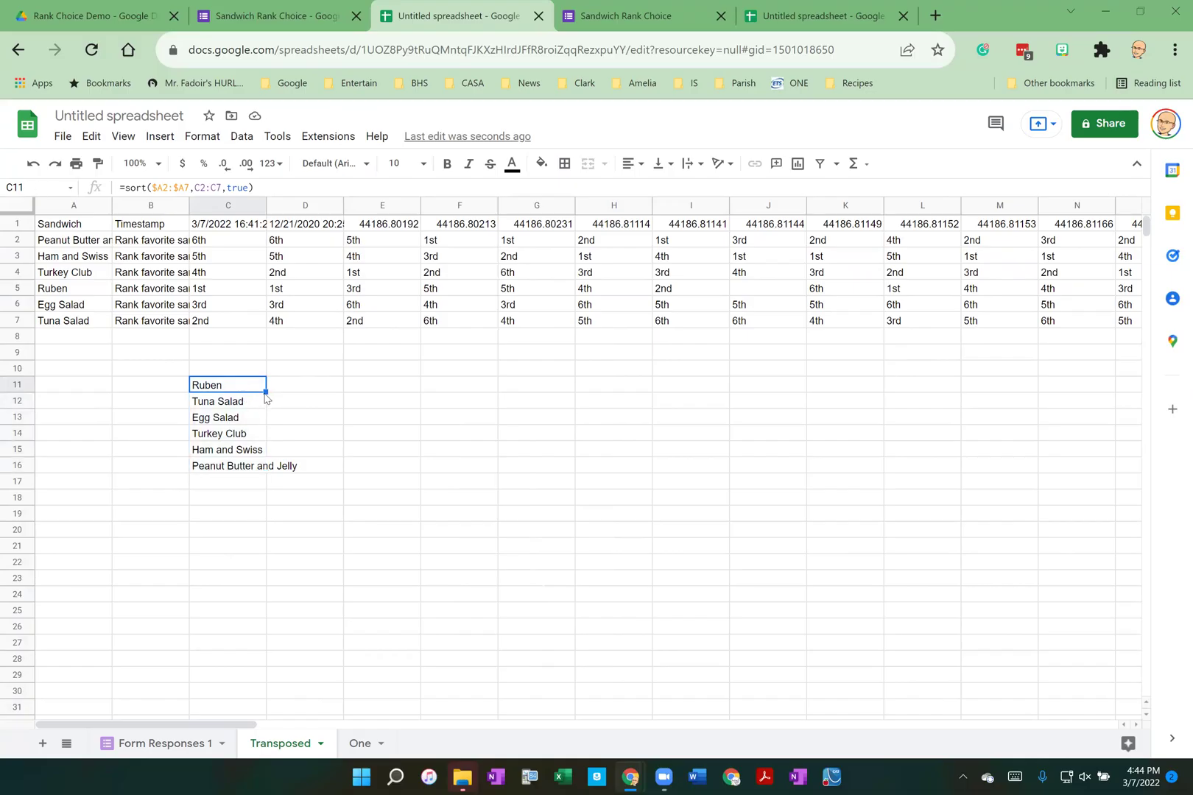
drag(265, 392, 319, 409)
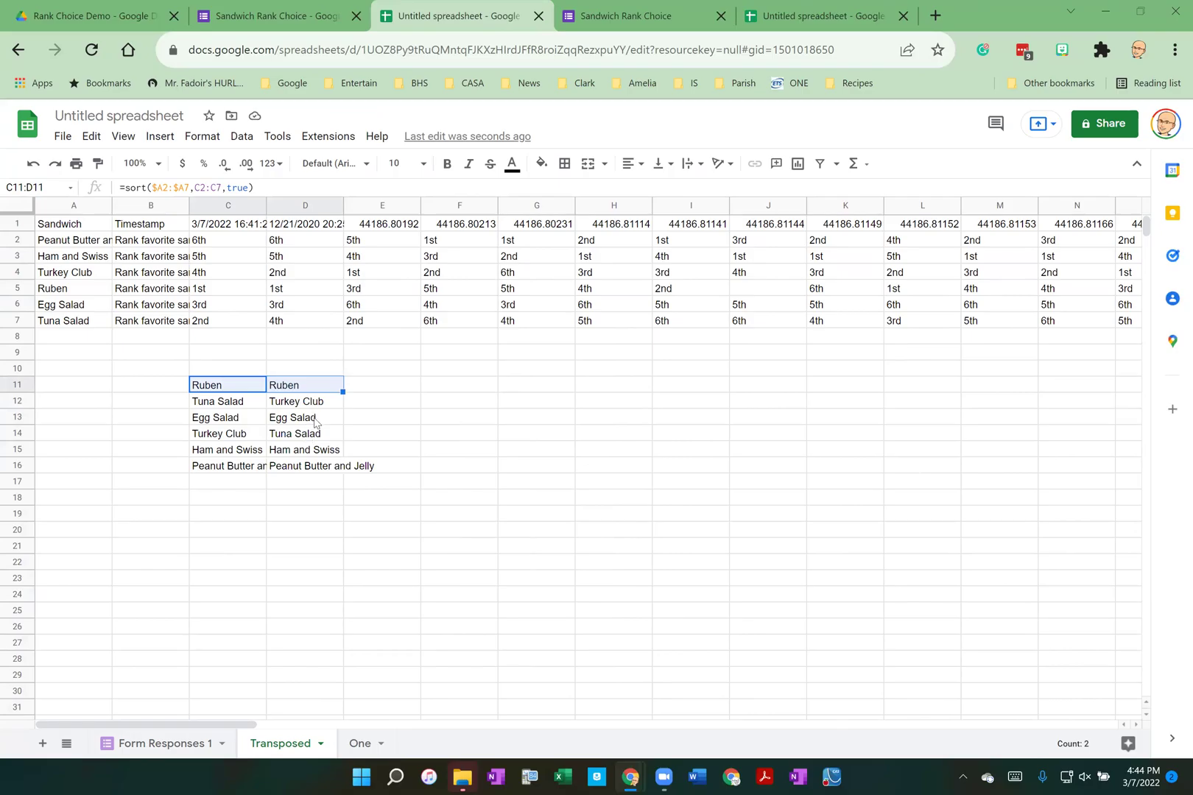
click(223, 390)
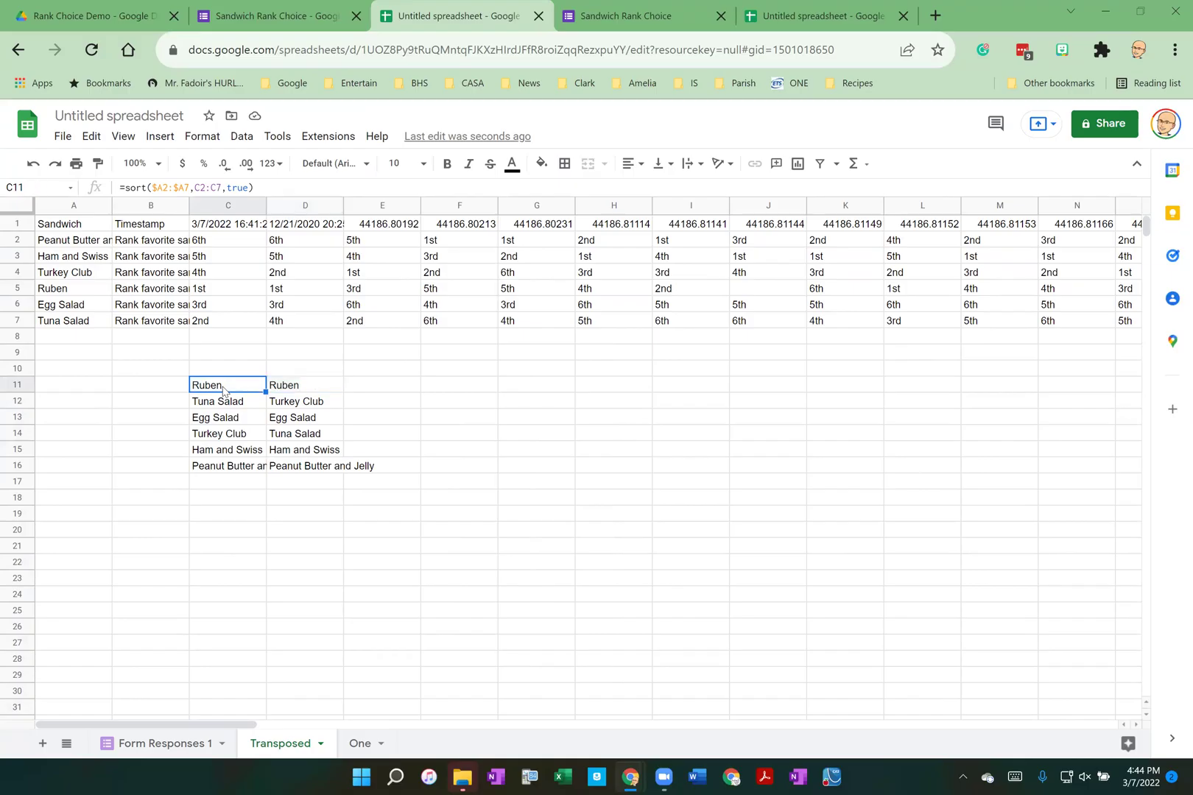
click(292, 389)
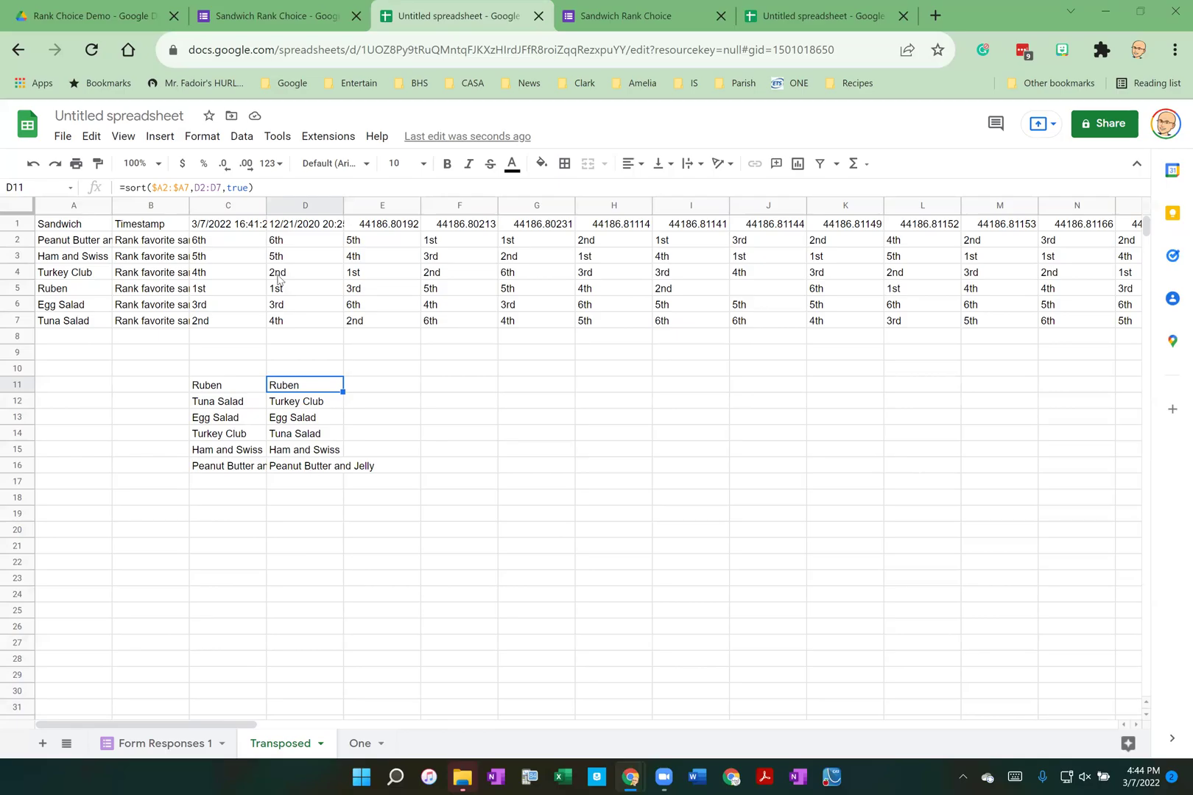
click(220, 388)
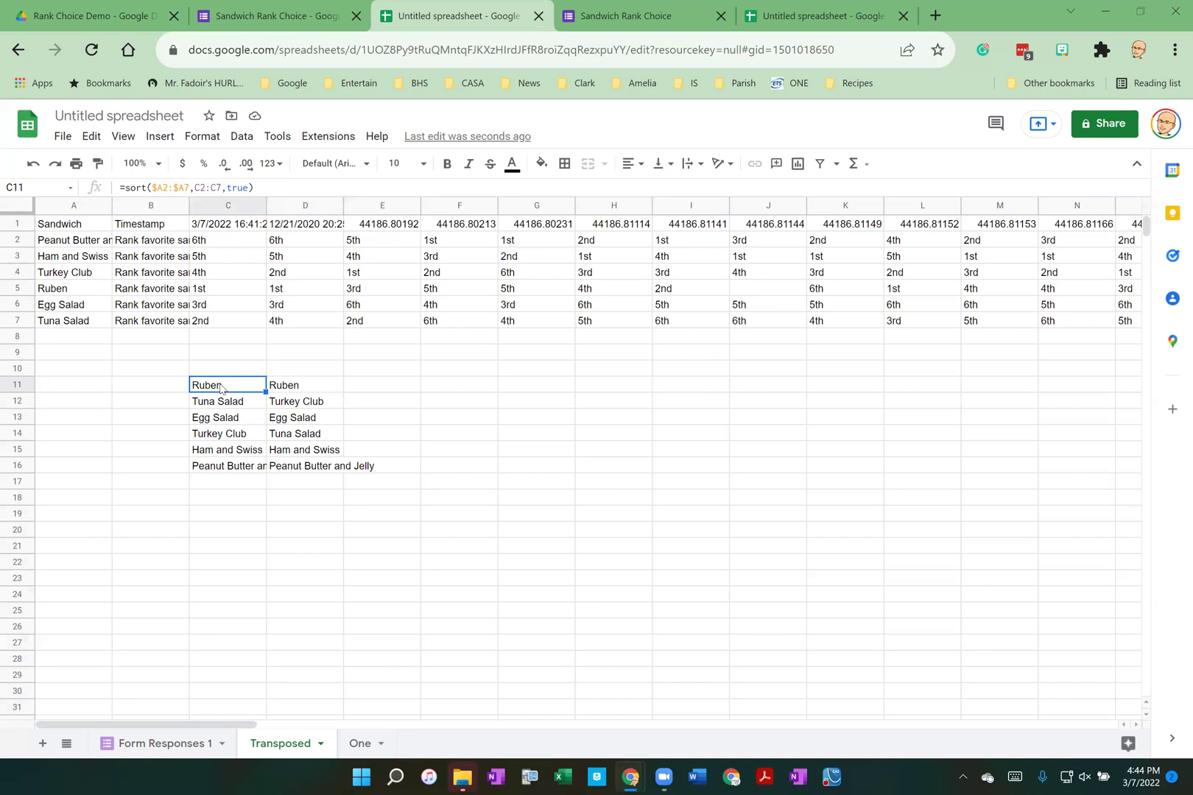
Wrap C11's sort in =if(C1<>"", …, "") and copy it across to F11
click(127, 189)
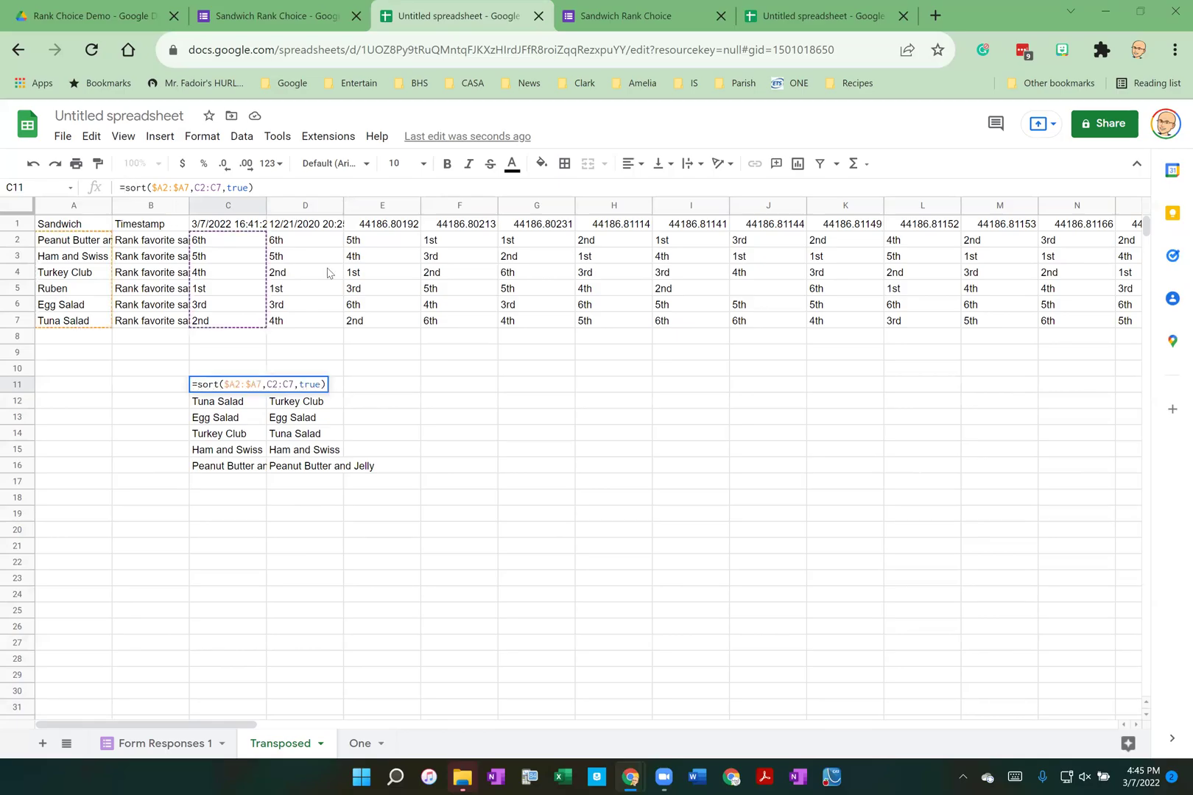
text(if()
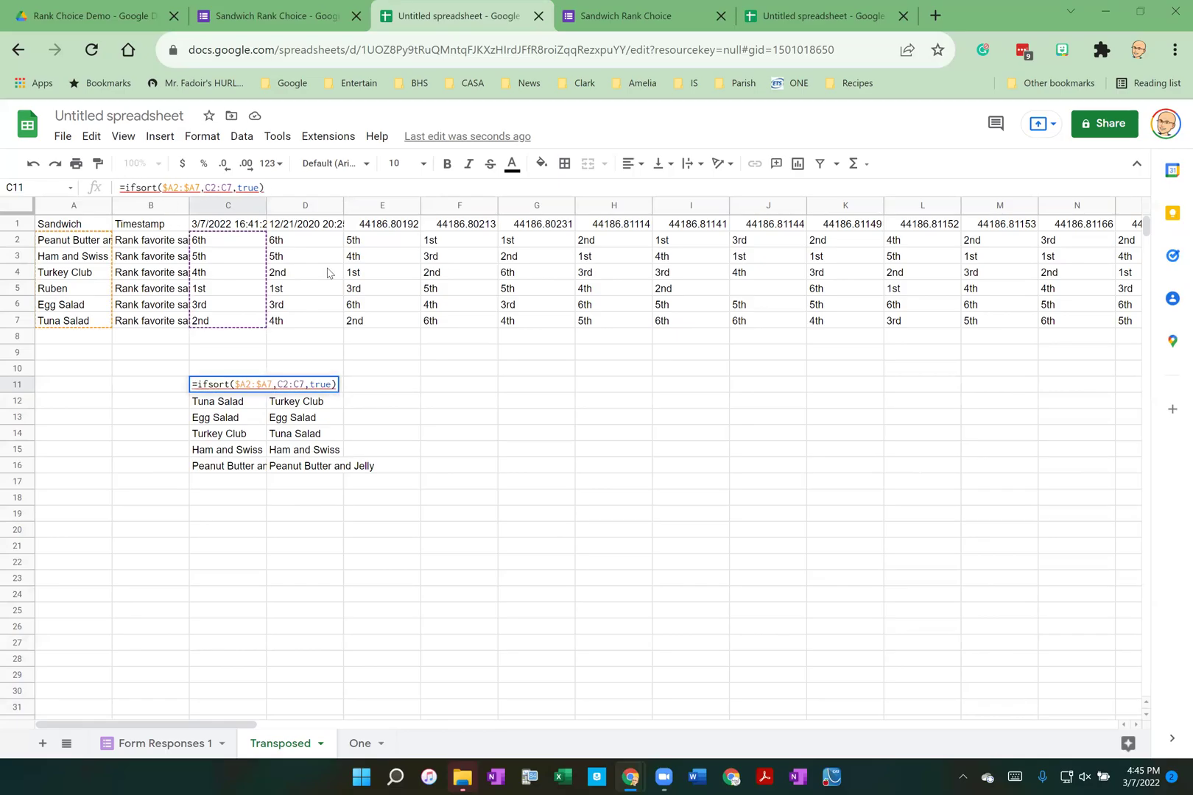
click(246, 226)
text(<>)
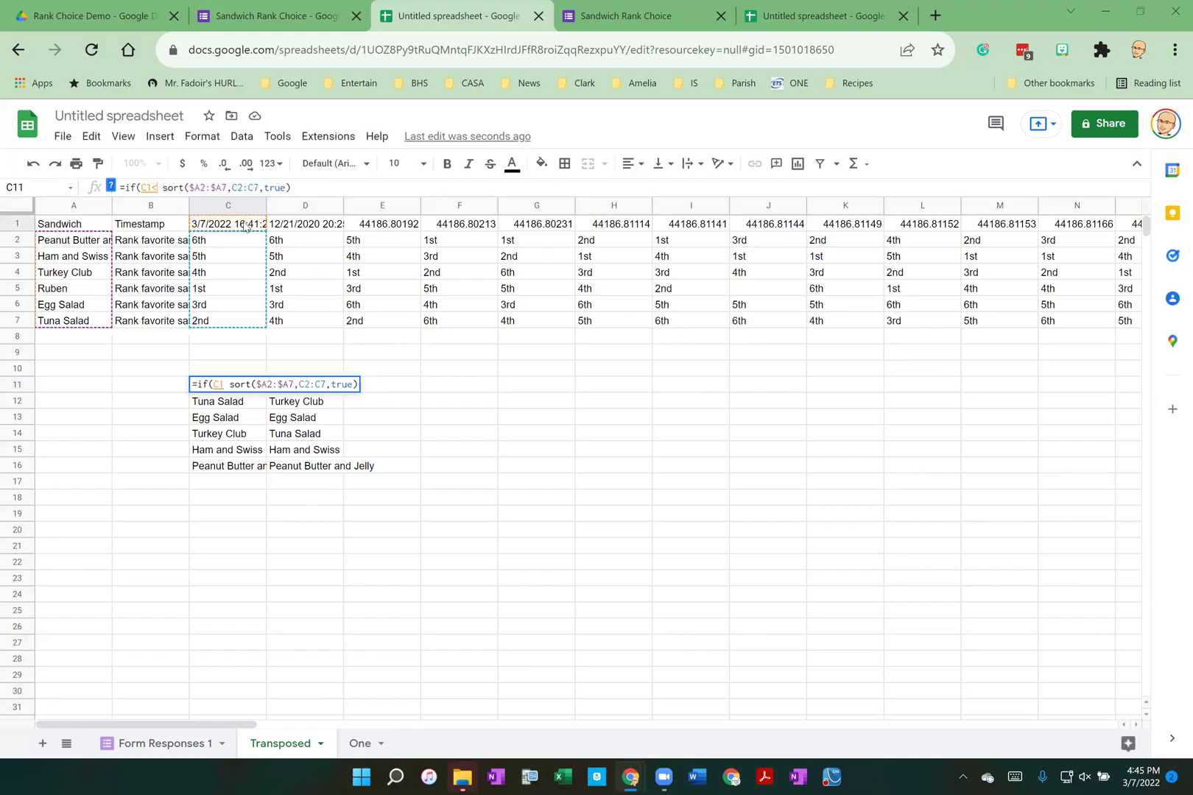
text("")
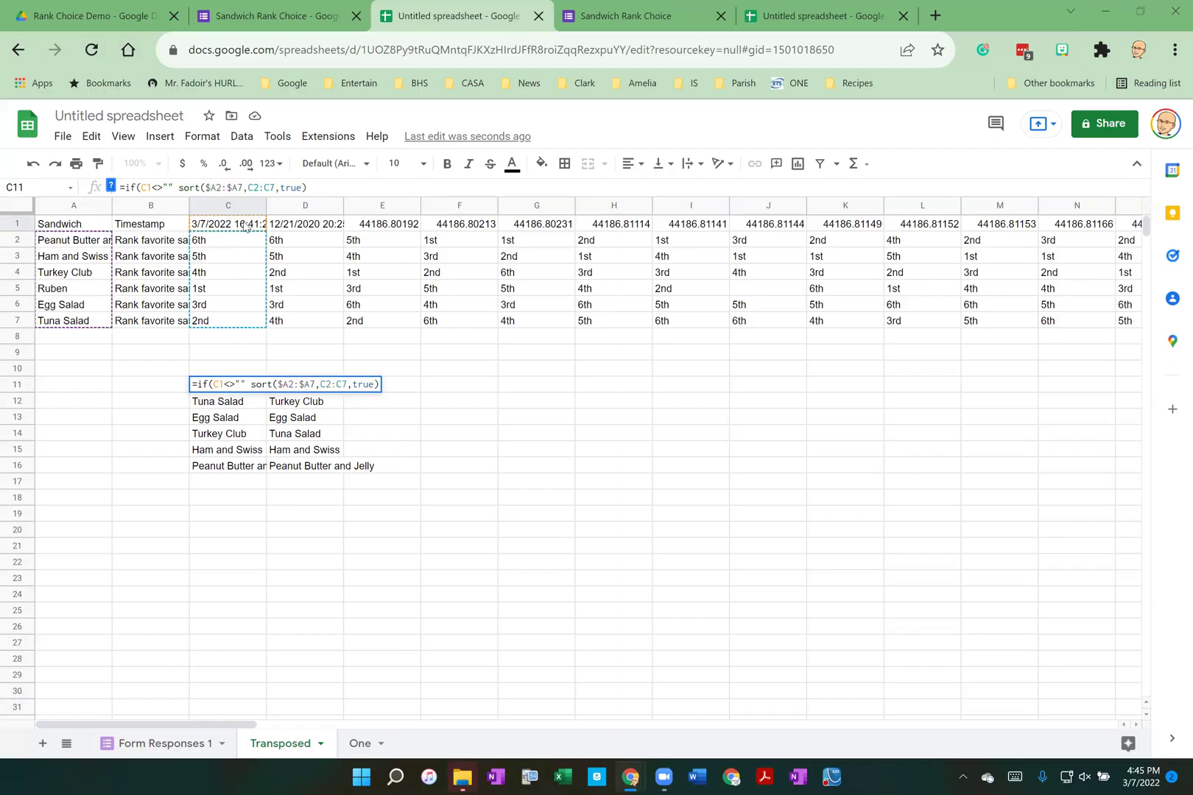
text(,)
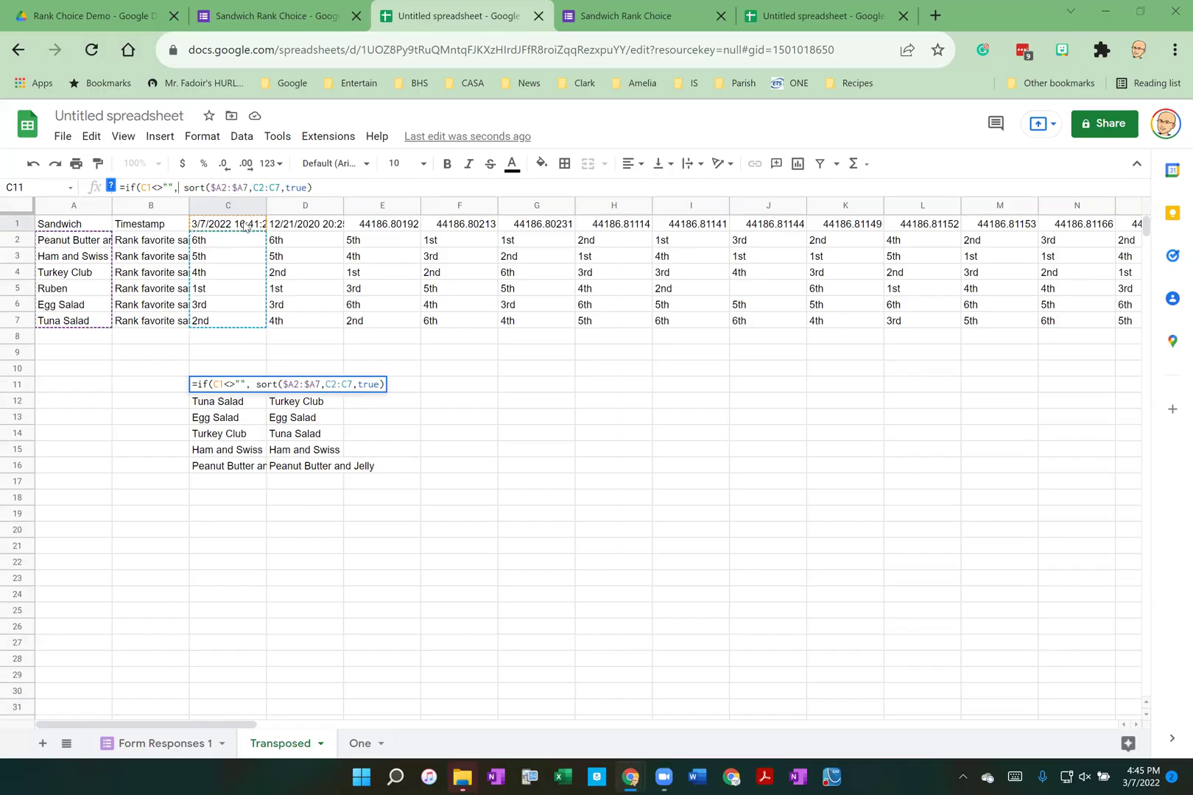
click(333, 187)
text(,""))
key(Return)
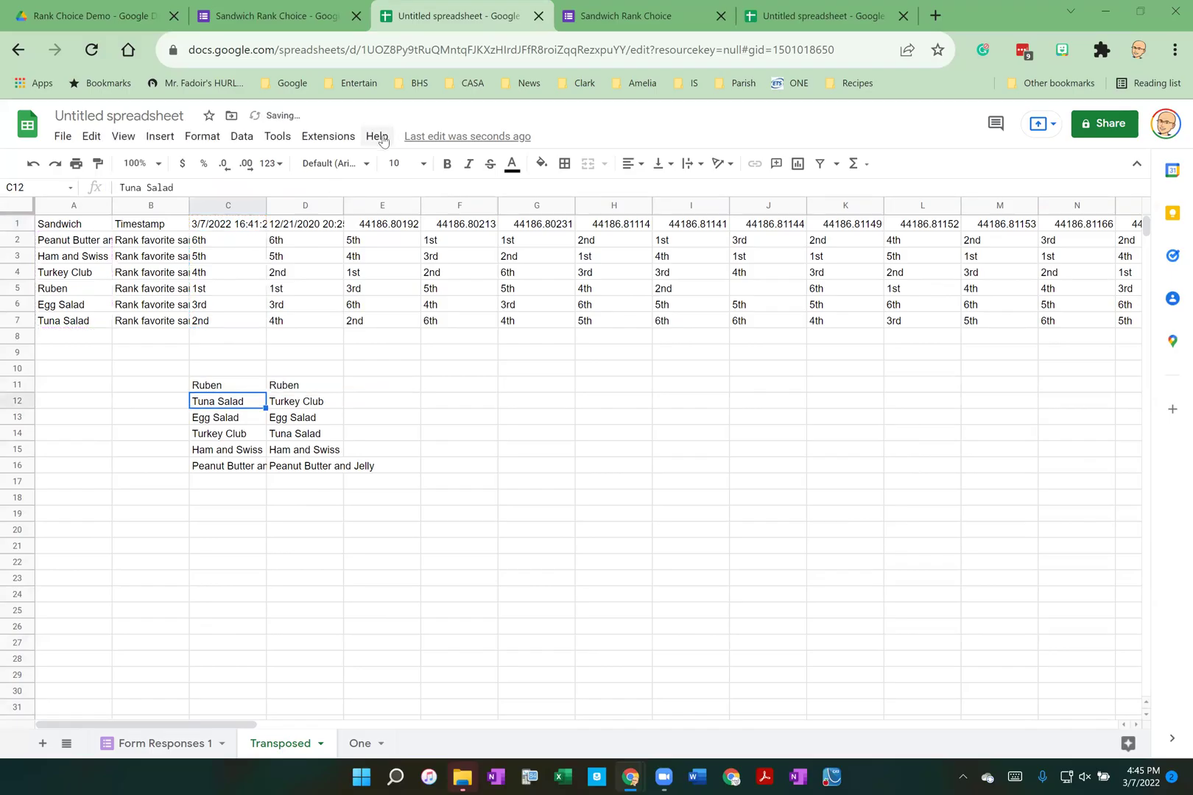
click(249, 389)
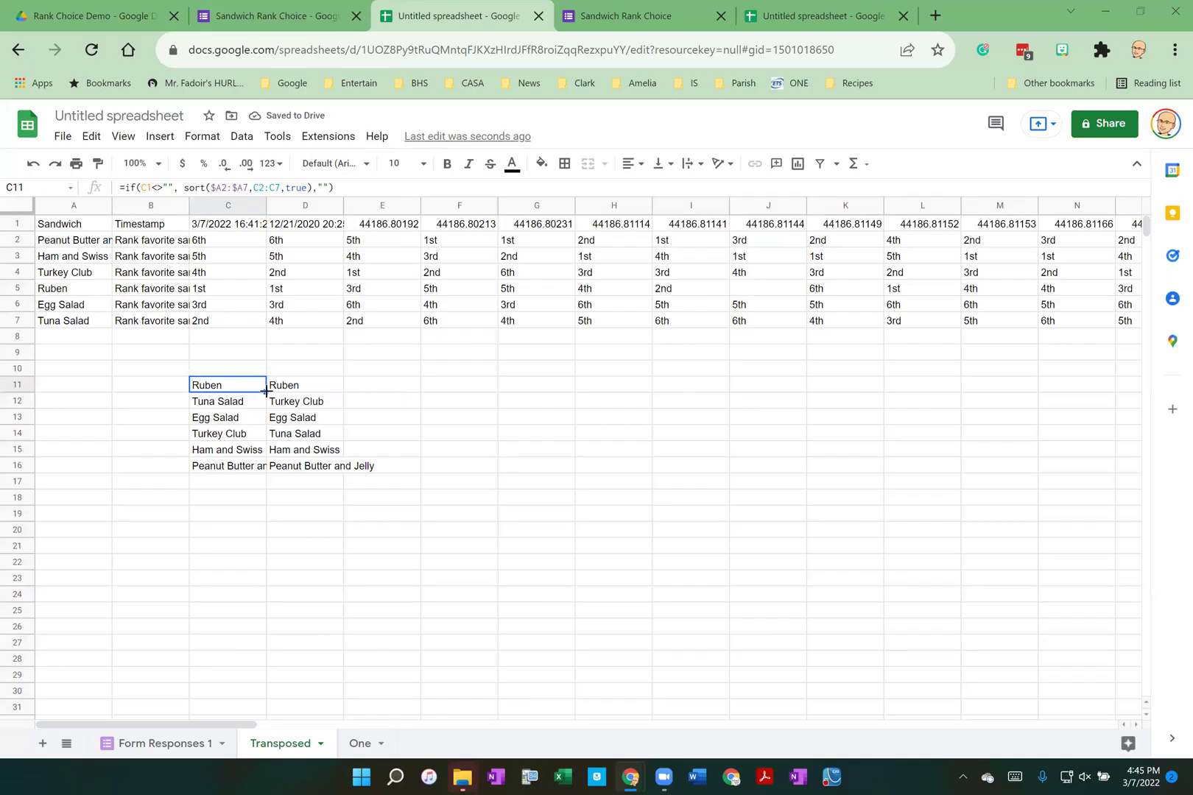
drag(266, 391, 486, 389)
Select F11 through BR11 and fill the ranked-list formula right with Ctrl+R
click(484, 391)
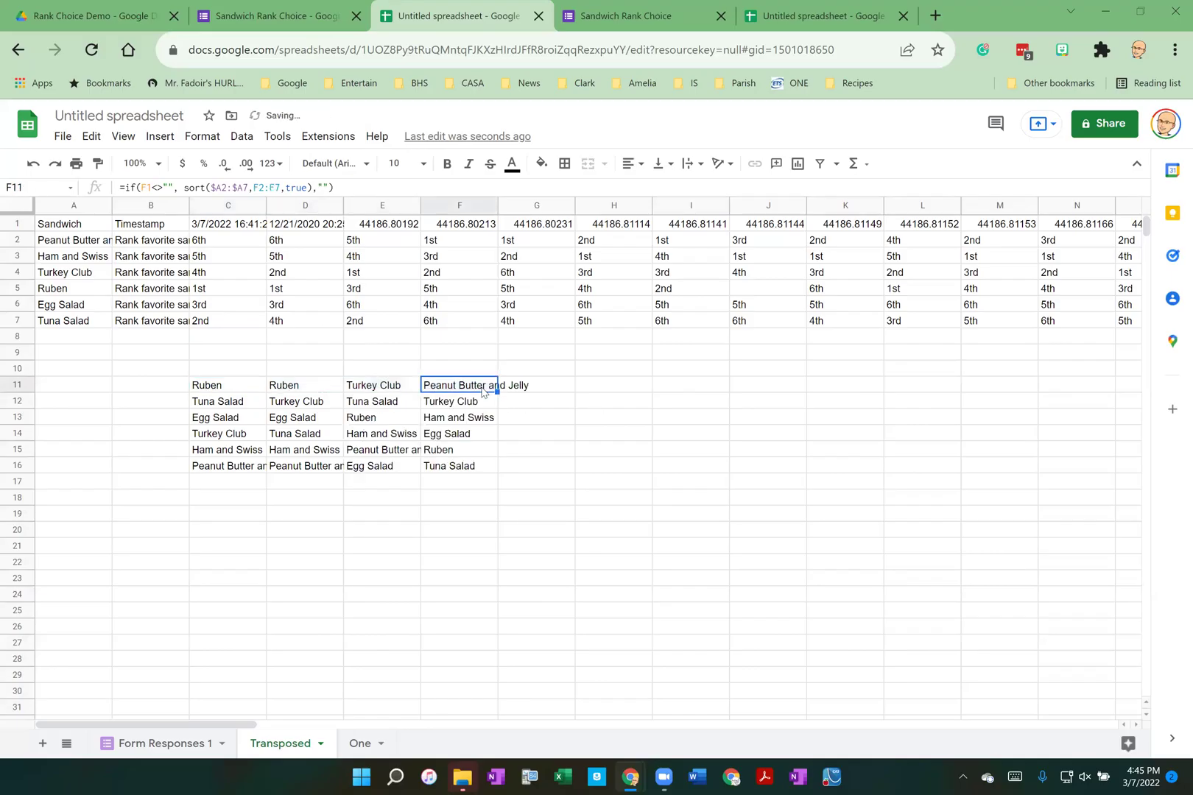
key(shift+Right)
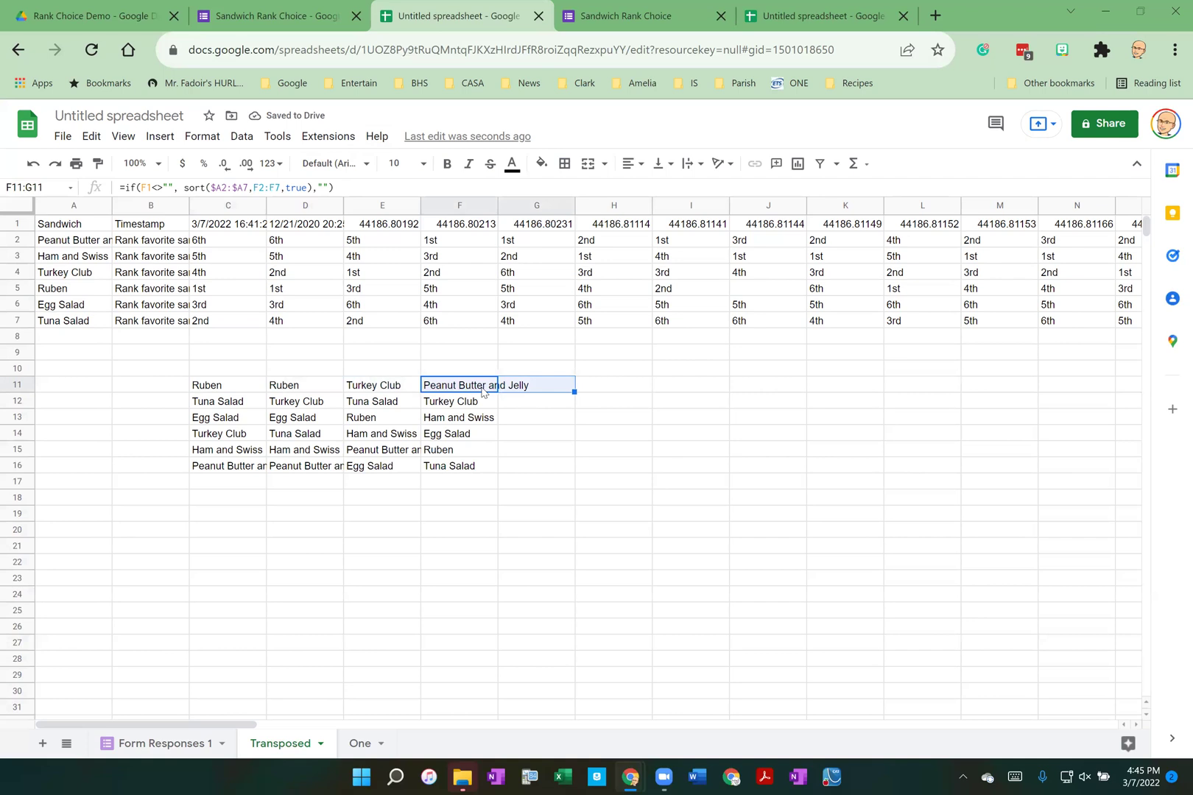
key(shift+Right)
key(shift+Right)
key(shift+Right)
key(shift+Right)
key(shift+Right)
key(shift+Right)
key(shift+Right)
key(shift+Right)
key(shift+Right)
key(shift+Right)
key(shift+Right)
key(shift+Right)
key(shift+Right)
key(shift+Right)
key(shift+Right)
key(shift+Right)
key(shift+Right)
key(shift+Right)
key(shift+Right)
key(shift+Right)
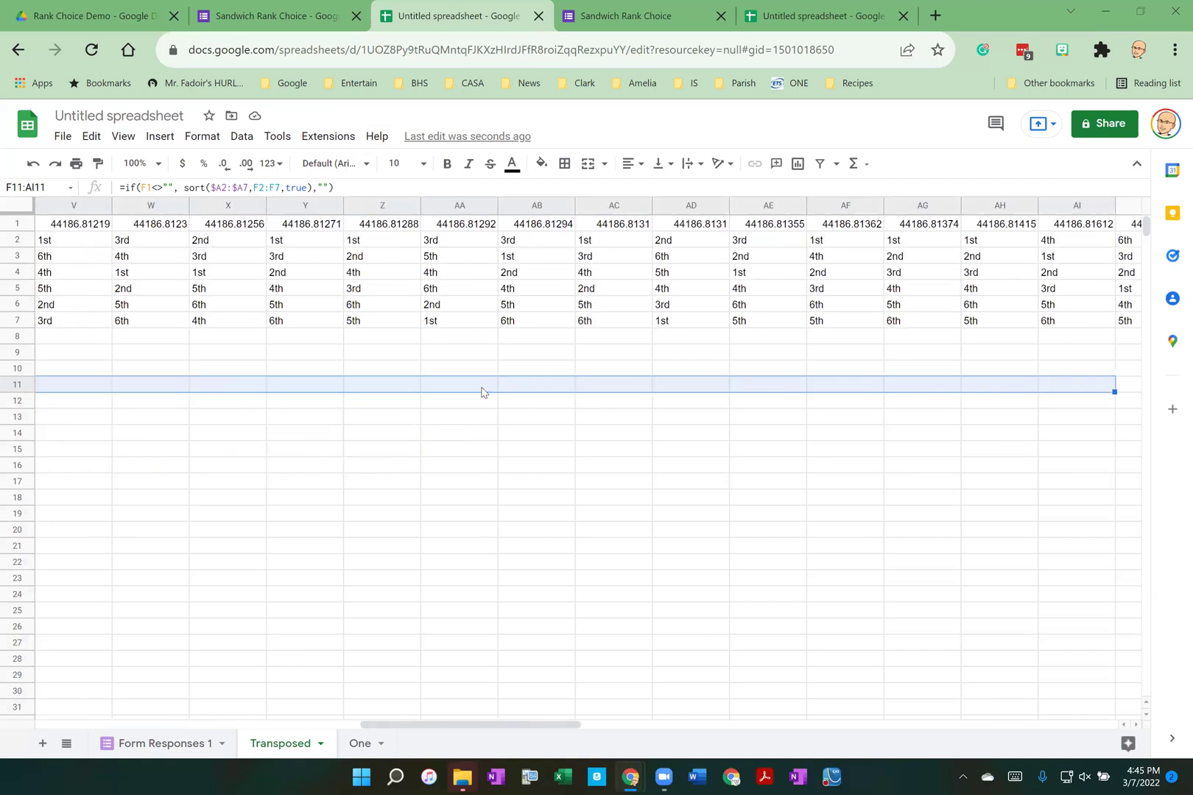
key(shift+Right)
key(shift+Right)
key(shift+Right)
key(shift+Right)
key(shift+Right)
key(shift+Right)
key(shift+Right)
key(shift+Right)
key(shift+Right)
key(shift+Right)
key(shift+Right)
key(shift+Right)
key(shift+Right)
key(shift+Right)
key(shift+Right)
key(shift+Right)
key(shift+Right)
key(shift+Right)
key(shift+Right)
key(shift+Right)
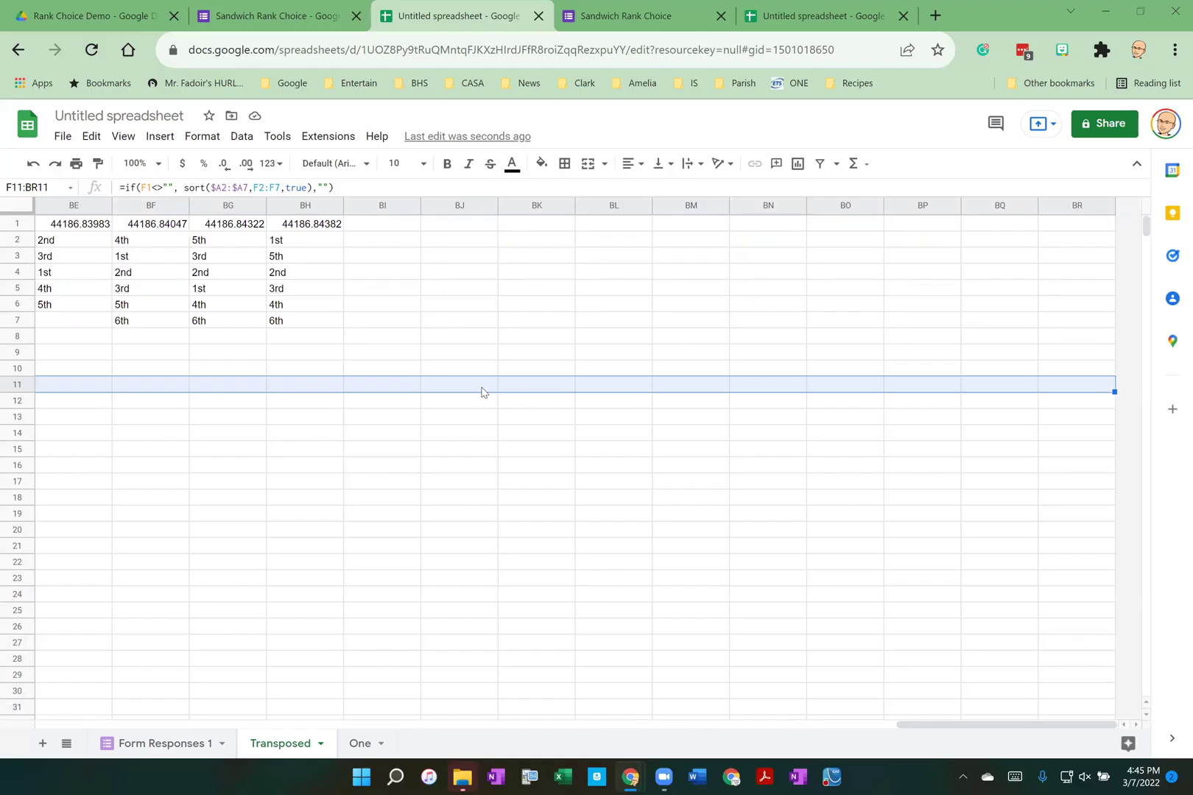
key(ctrl+r)
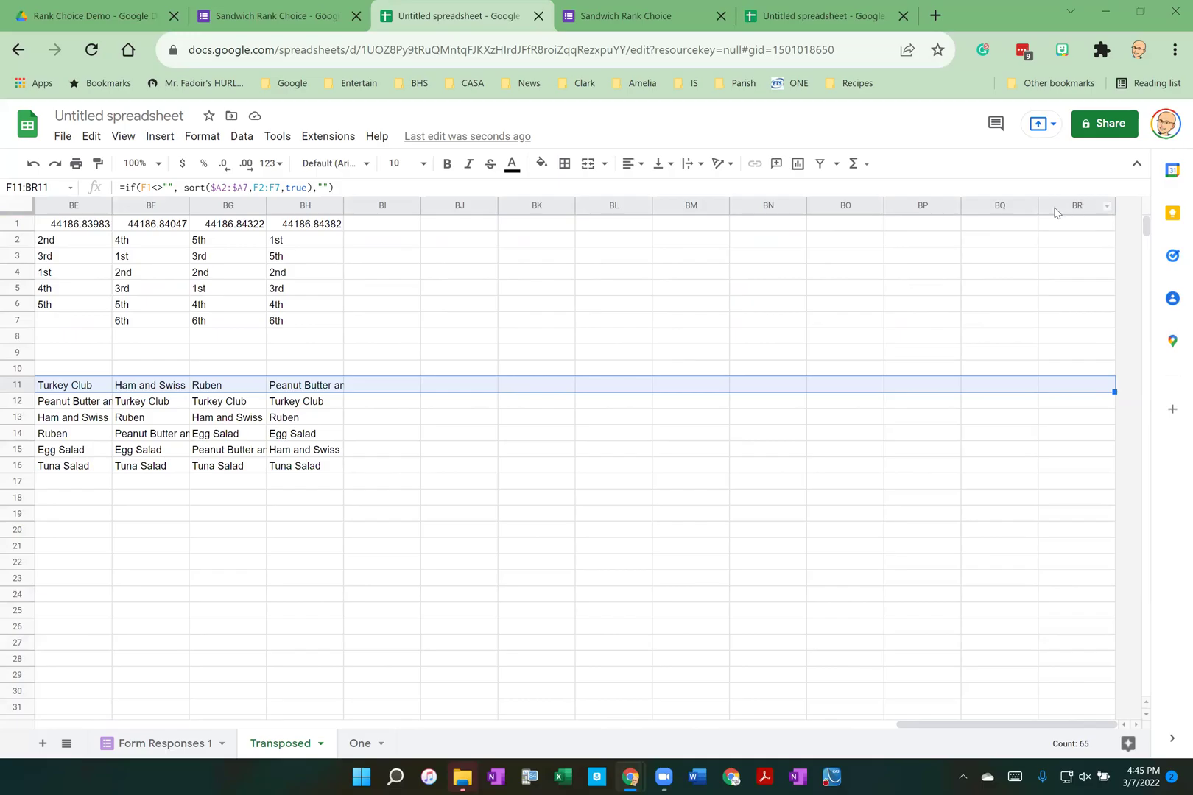
Insert several empty columns after column BR for additional ballots
click(1075, 386)
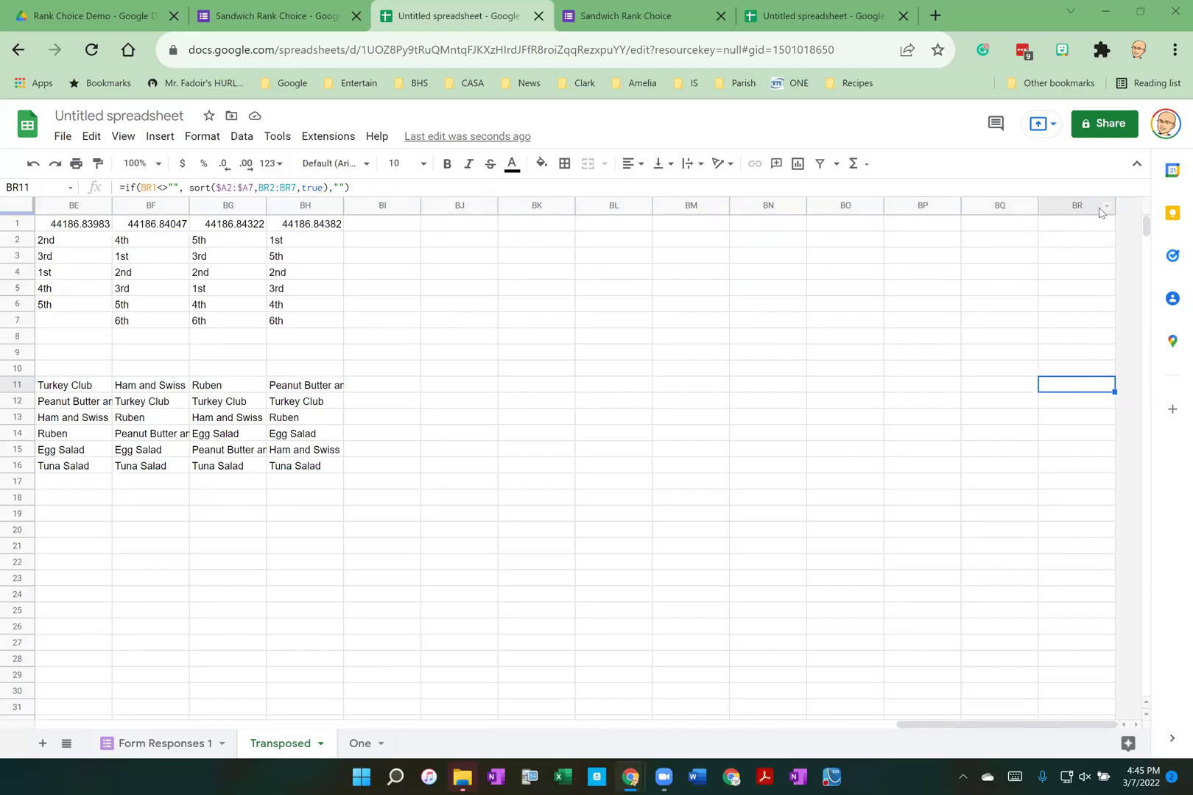
click(1106, 206)
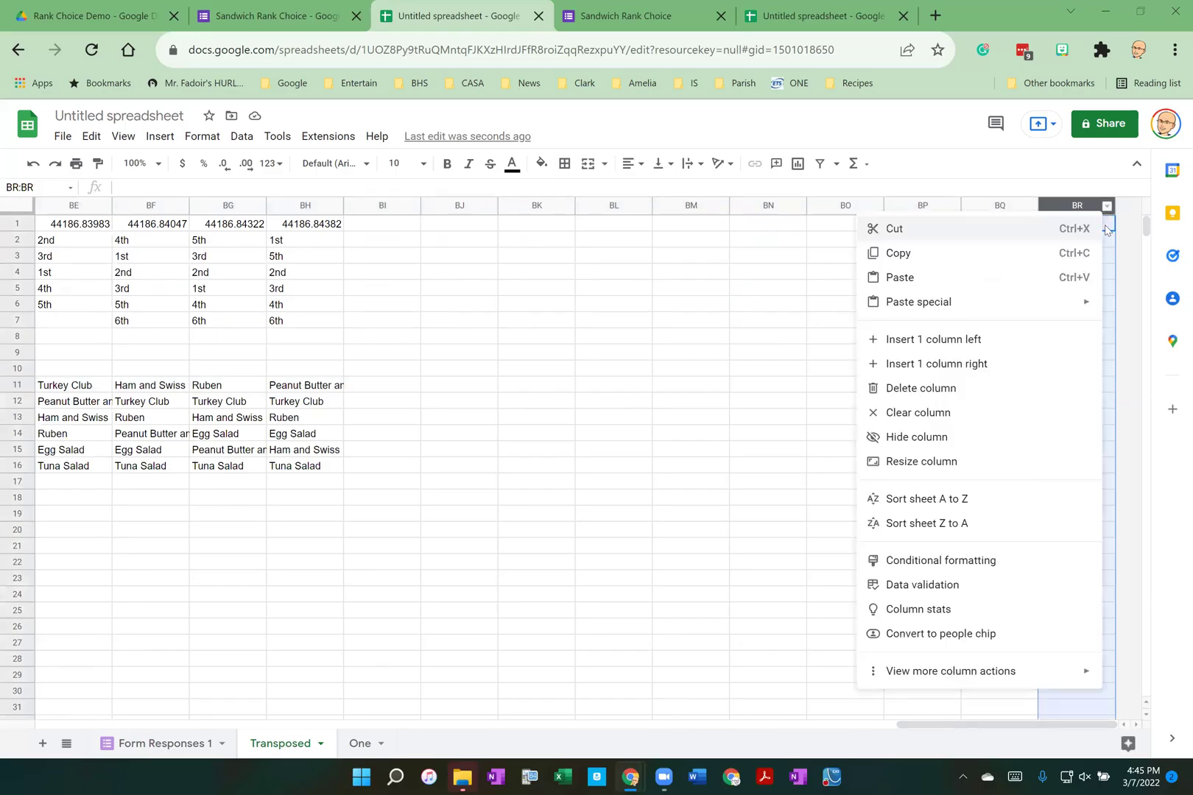
click(962, 365)
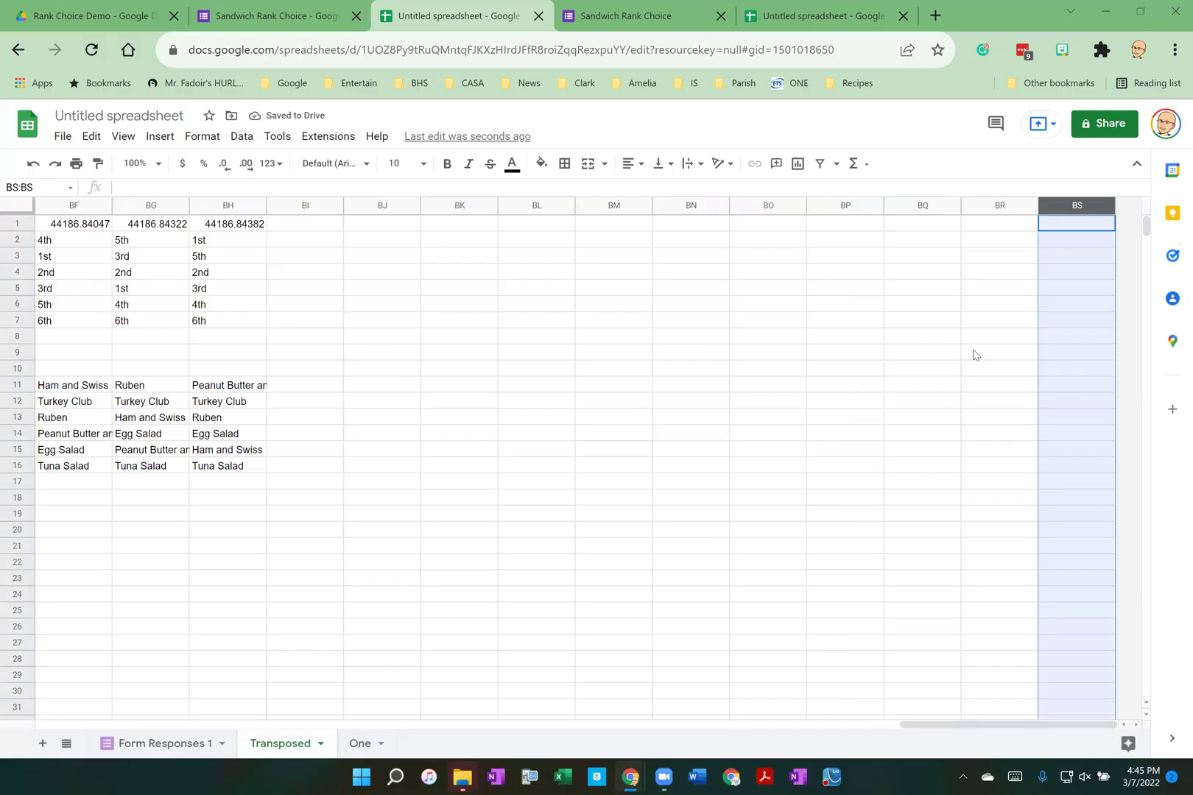
key(F4)
key(F4)
key(F4)
key(F4)
key(F4)
key(F4)
key(F4)
key(F4)
key(F4)
key(F4)
key(F4)
key(F4)
key(F4)
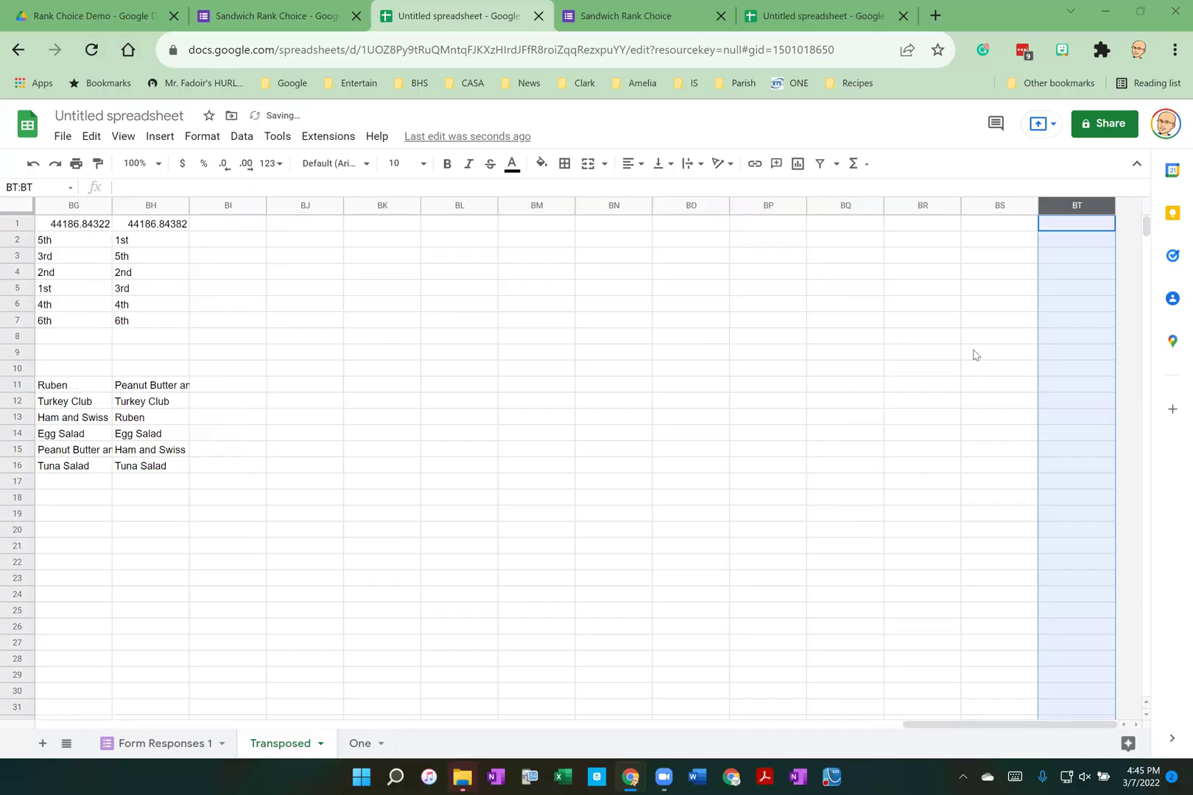
key(F4)
key(F4)
key(F4)
key(F4)
key(F4)
key(F4)
key(F4)
key(F4)
key(F4)
key(F4)
key(F4)
key(F4)
key(F4)
key(F4)
key(F4)
key(F4)
key(F4)
key(F4)
key(F4)
key(F4)
key(F4)
key(F4)
key(F4)
key(F4)
key(F4)
key(F4)
key(F4)
key(F4)
key(F4)
key(F4)
key(F4)
key(F4)
key(F4)
key(F4)
key(F4)
key(F4)
key(F4)
key(F4)
key(F4)
key(F4)
key(F4)
key(F4)
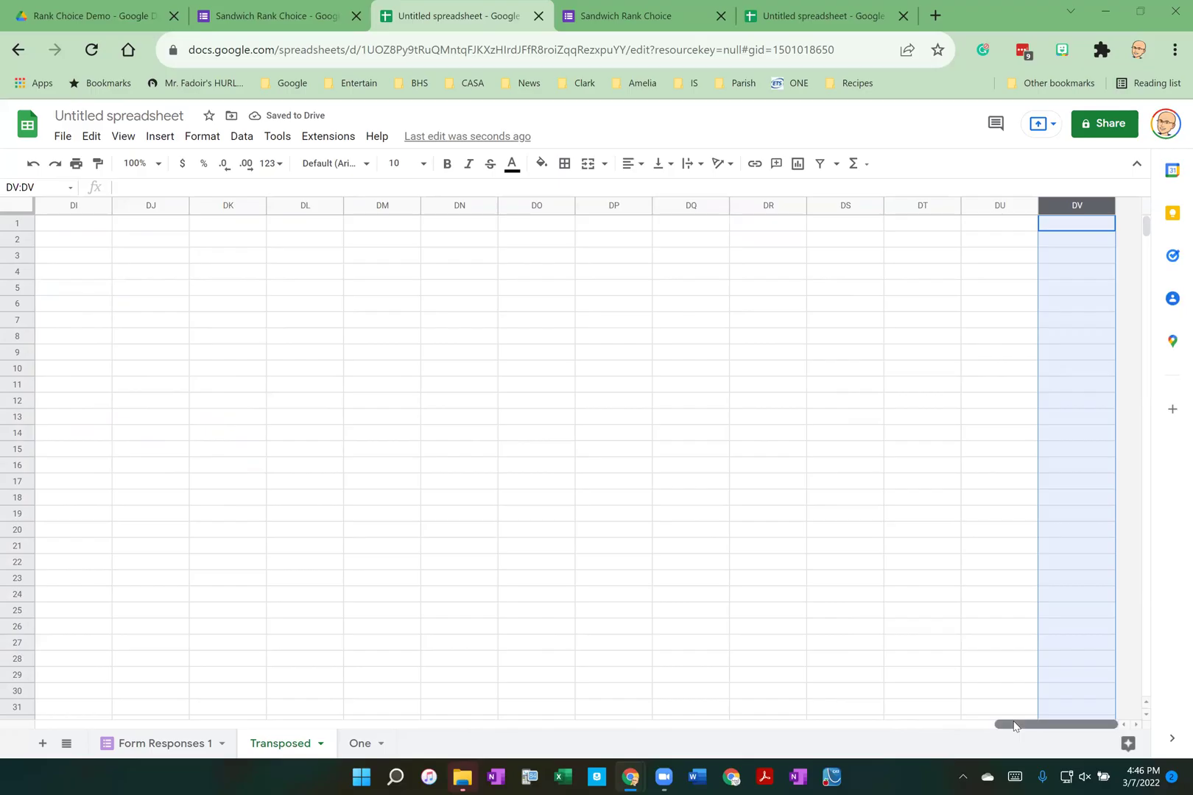
drag(1001, 727, 510, 714)
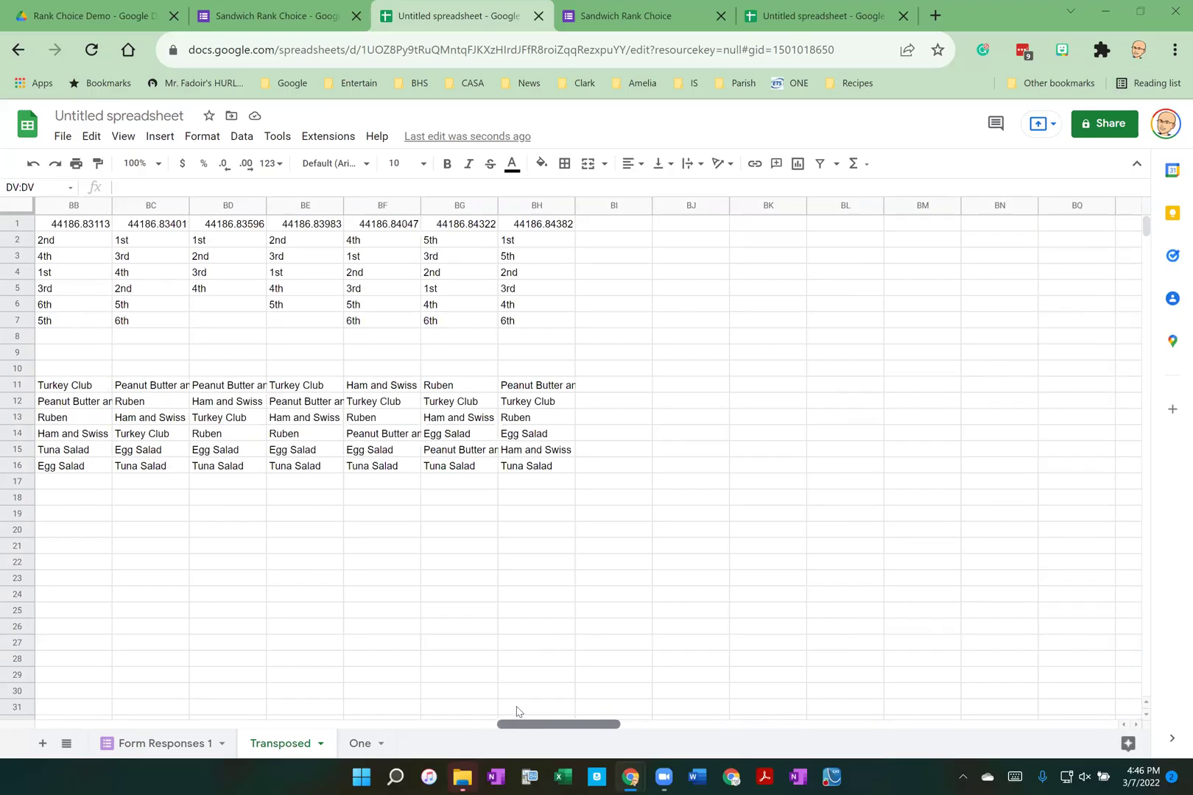
Fill the row 11 sort formula from BH11 through DV11, then return to A1
click(562, 390)
key(shift+Right)
key(shift+Right)
key(shift+Right)
key(shift+Right)
key(shift+Right)
key(shift+Right)
key(shift+Right)
key(shift+Right)
key(shift+Right)
key(shift+Right)
key(shift+Right)
key(shift+Right)
key(shift+Right)
key(shift+Right)
key(shift+Right)
key(shift+Right)
key(shift+Right)
key(shift+Right)
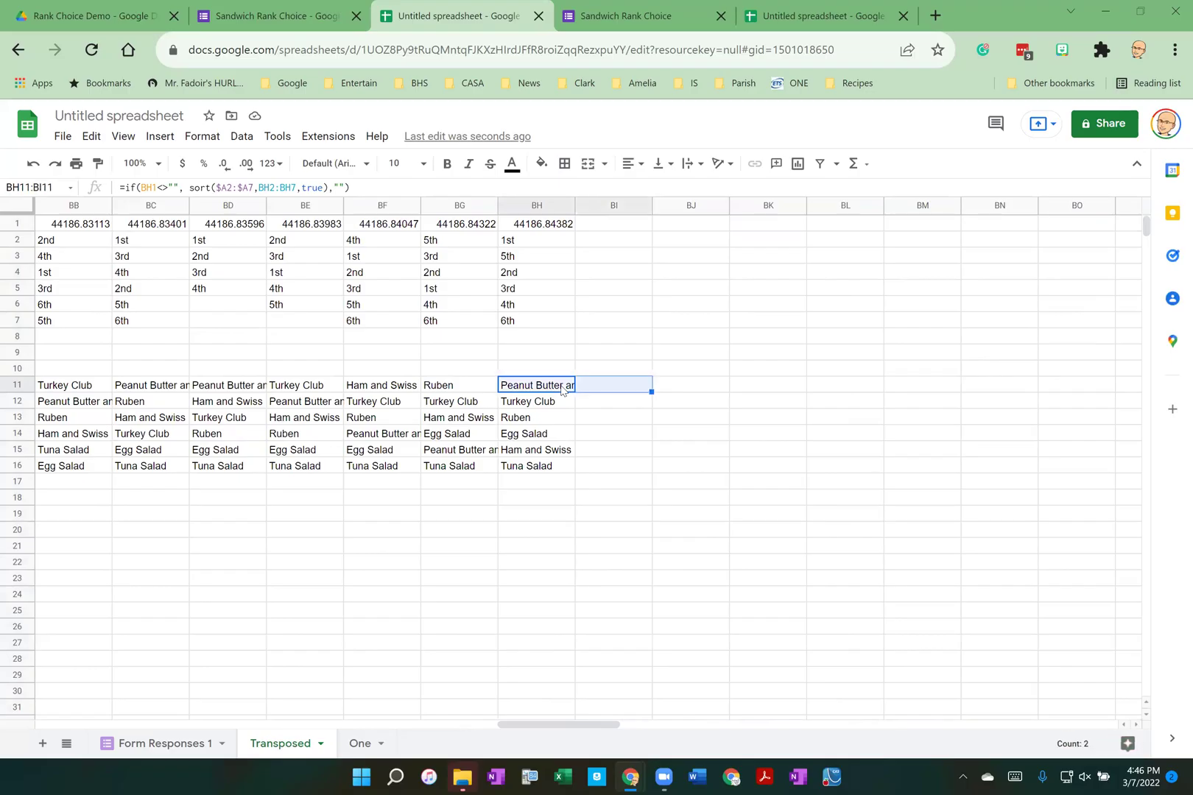
key(shift+Right)
key(shift+Right)
key(shift+Right)
key(shift+Right)
key(shift+Right)
key(shift+Right)
key(shift+Right)
key(shift+Right)
key(shift+Right)
key(shift+Right)
key(shift+Right)
key(shift+Right)
key(shift+Right)
key(shift+Right)
key(shift+Right)
key(shift+Right)
key(shift+Right)
key(shift+Right)
key(shift+Right)
key(shift+Right)
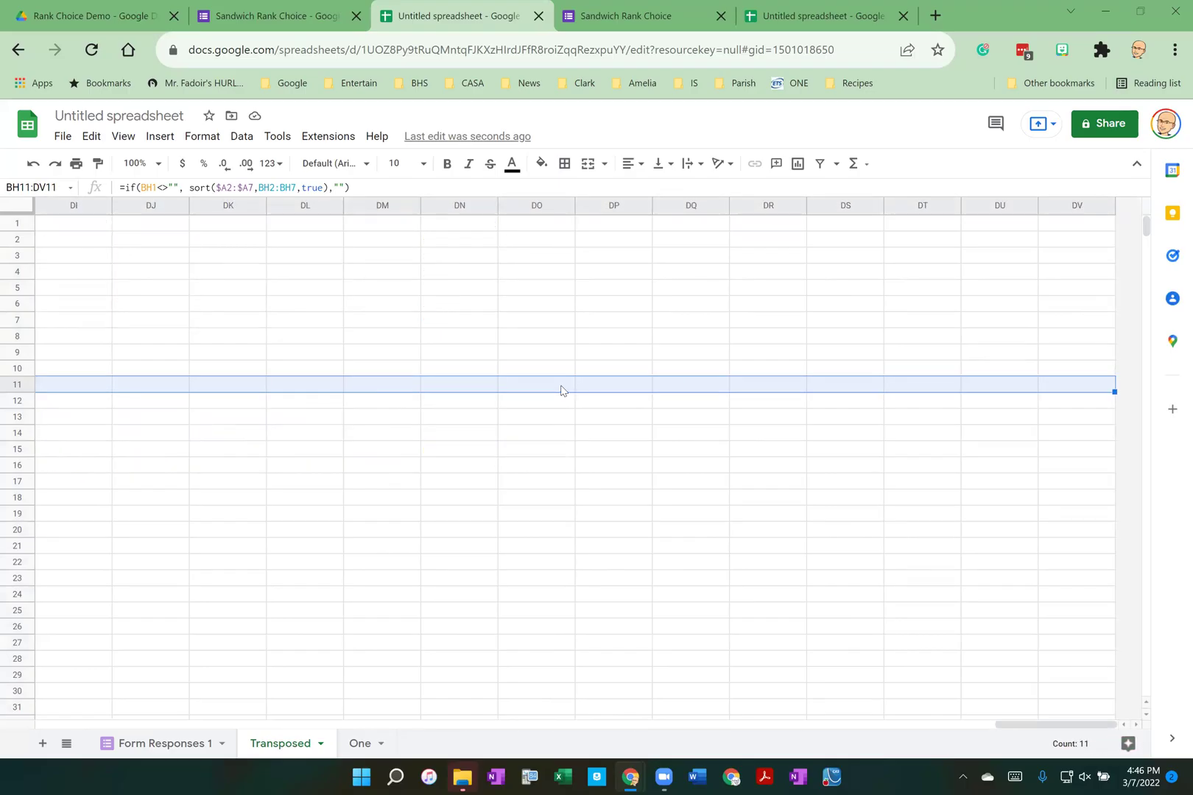
key(ctrl+r)
click(1053, 385)
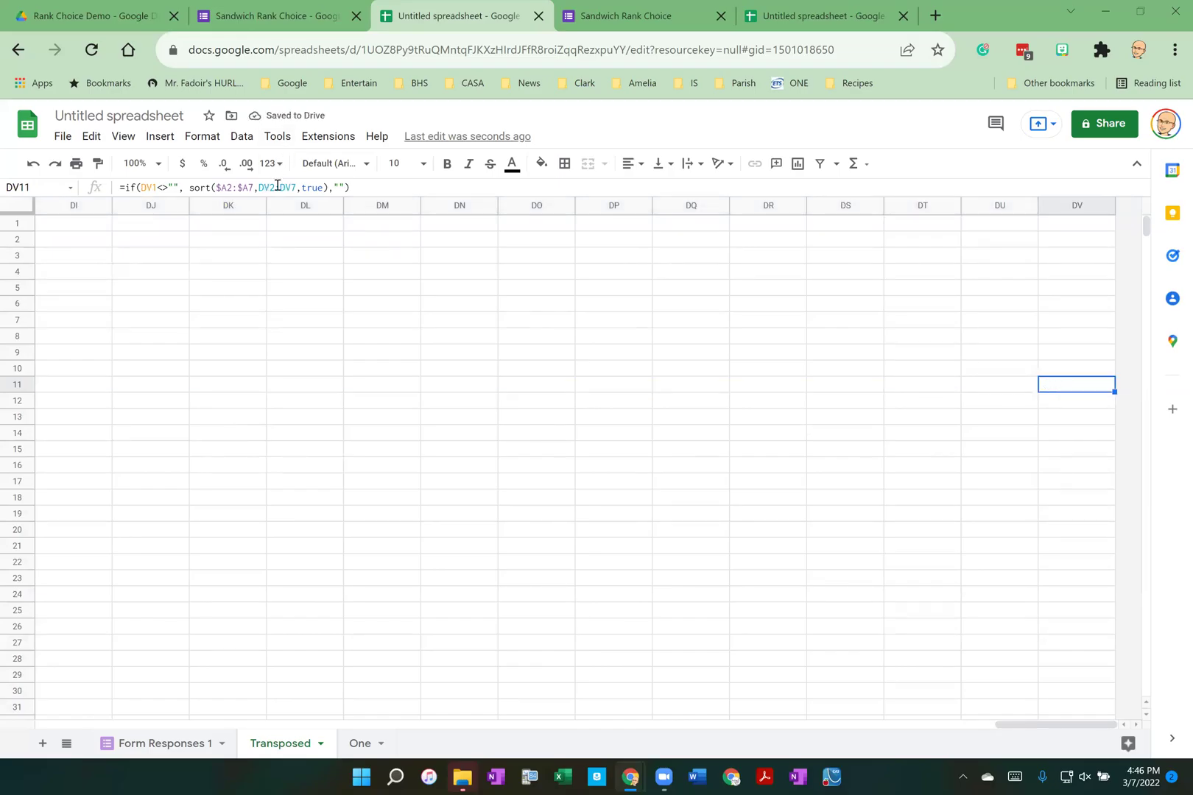
key(ctrl+Home)
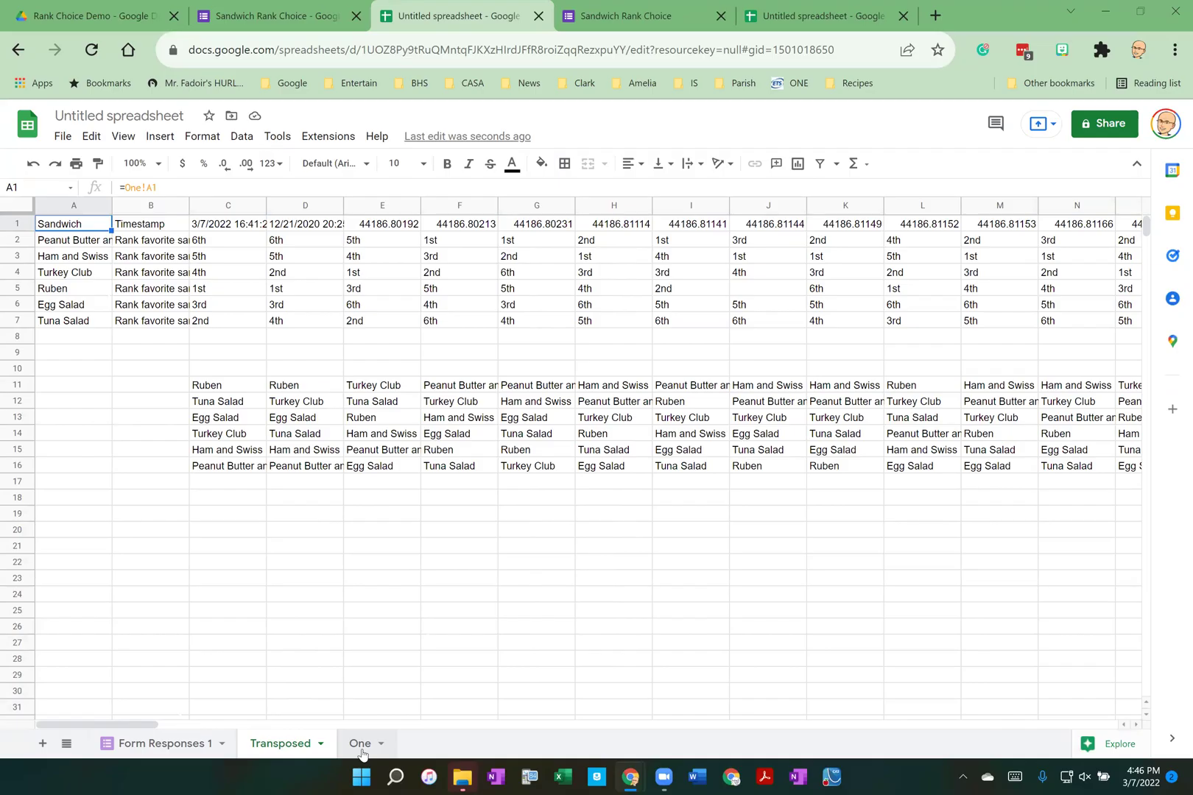
Enter =transpose(Transposed!11:16) in A10 of the One sheet
click(360, 743)
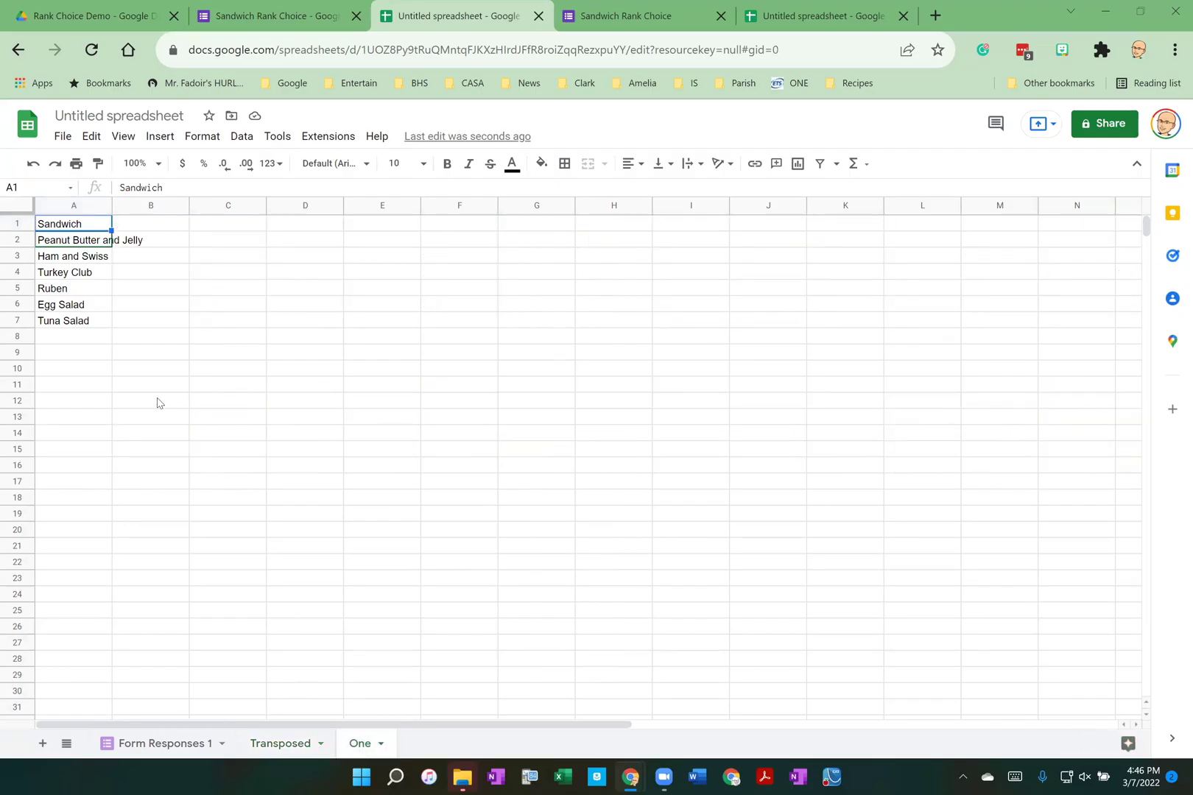
click(101, 375)
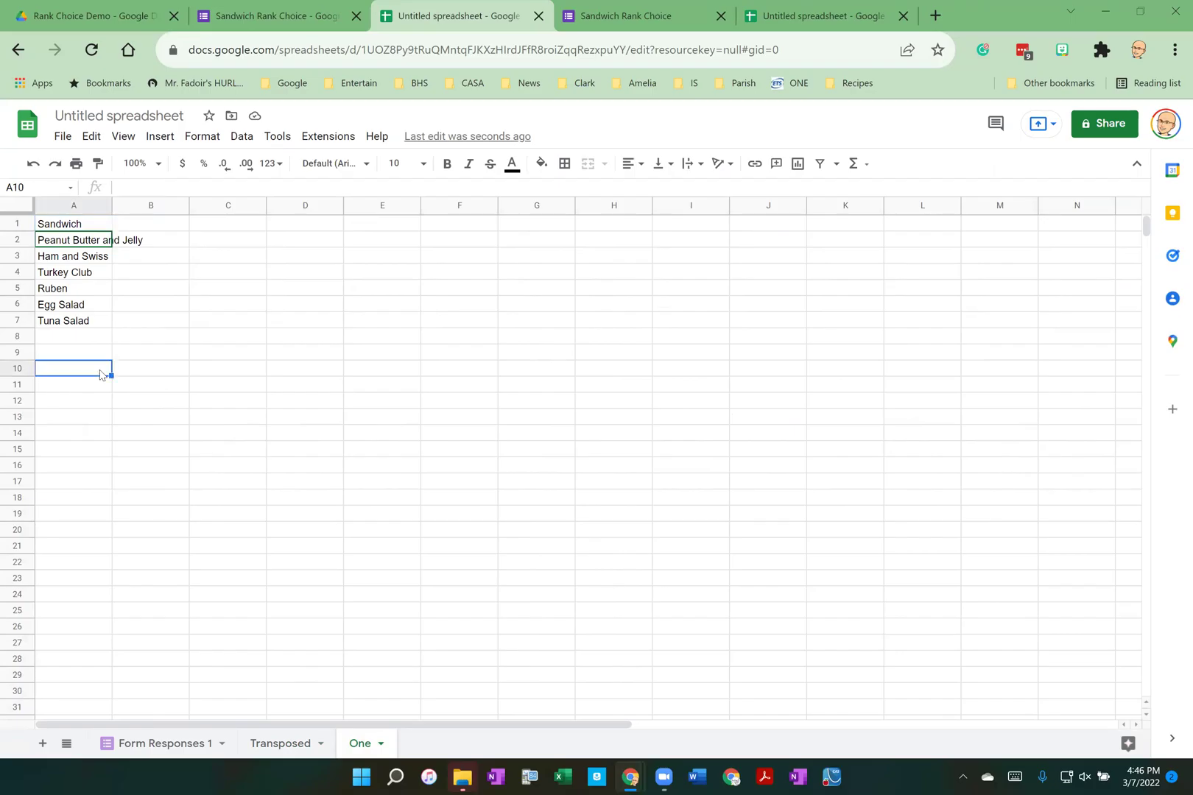
click(89, 386)
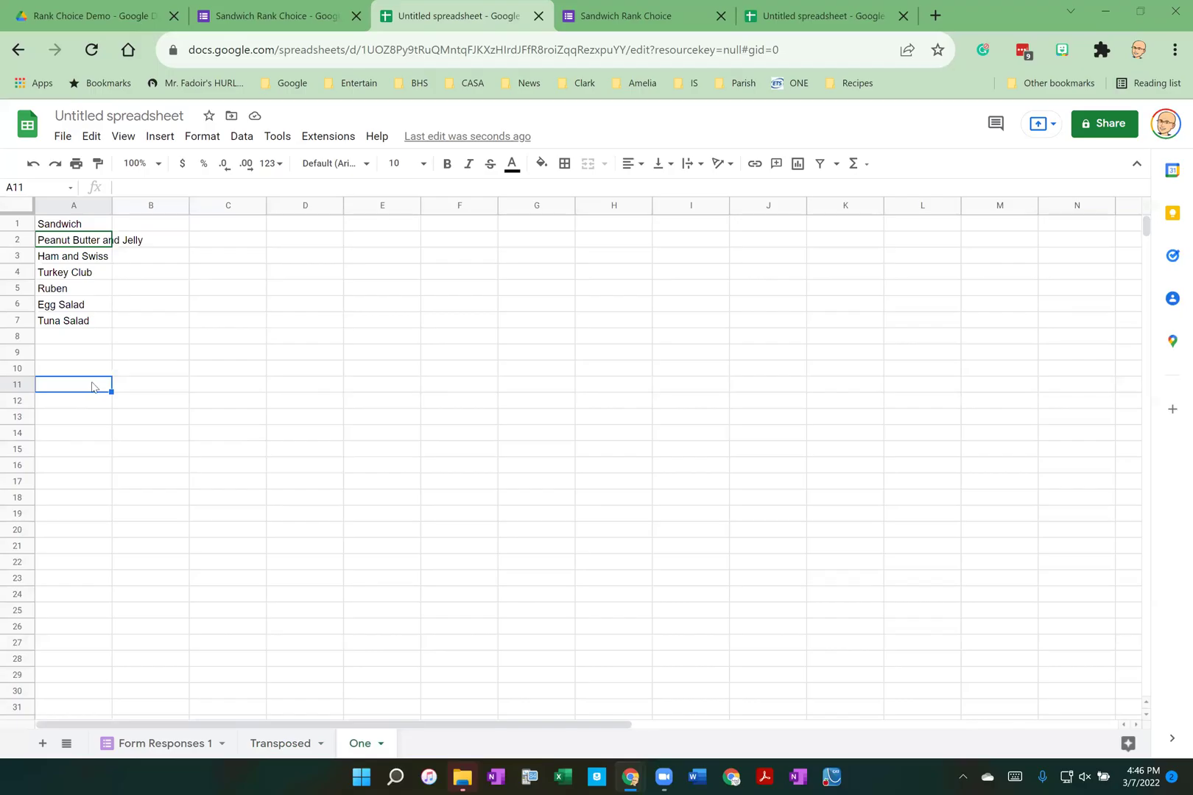
click(93, 374)
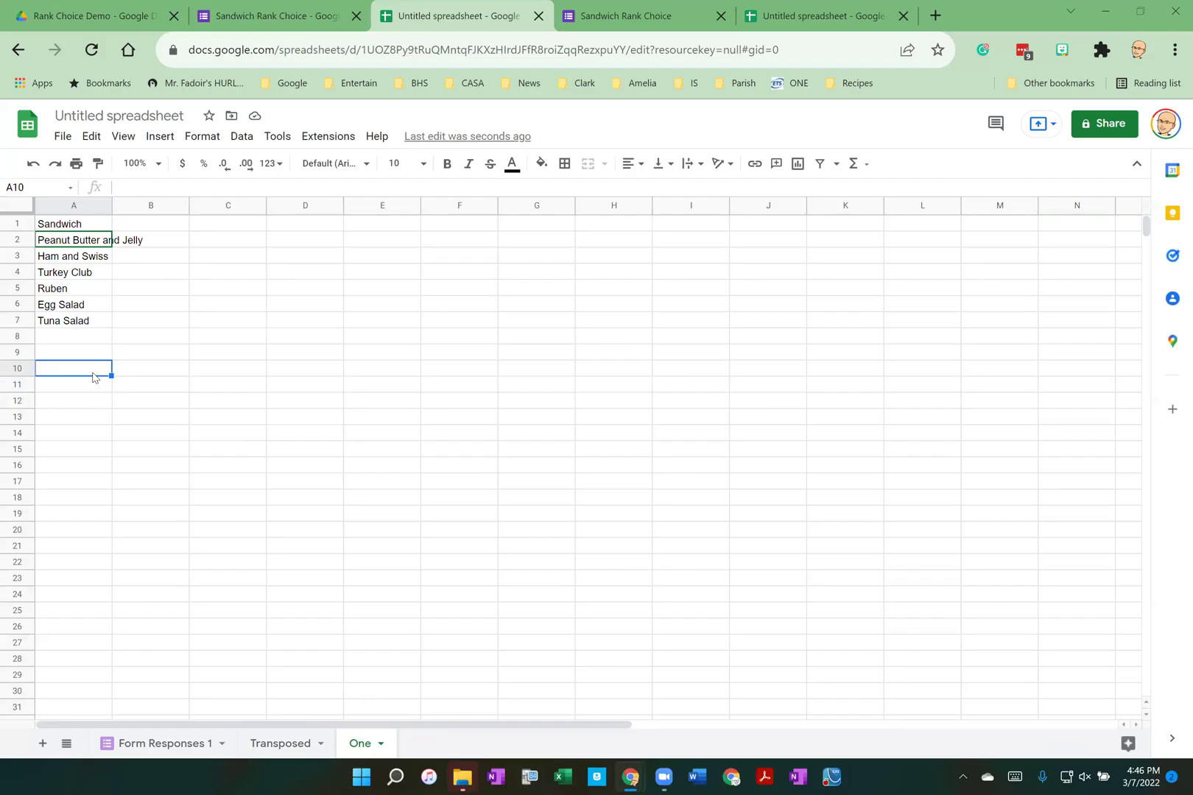
text(=)
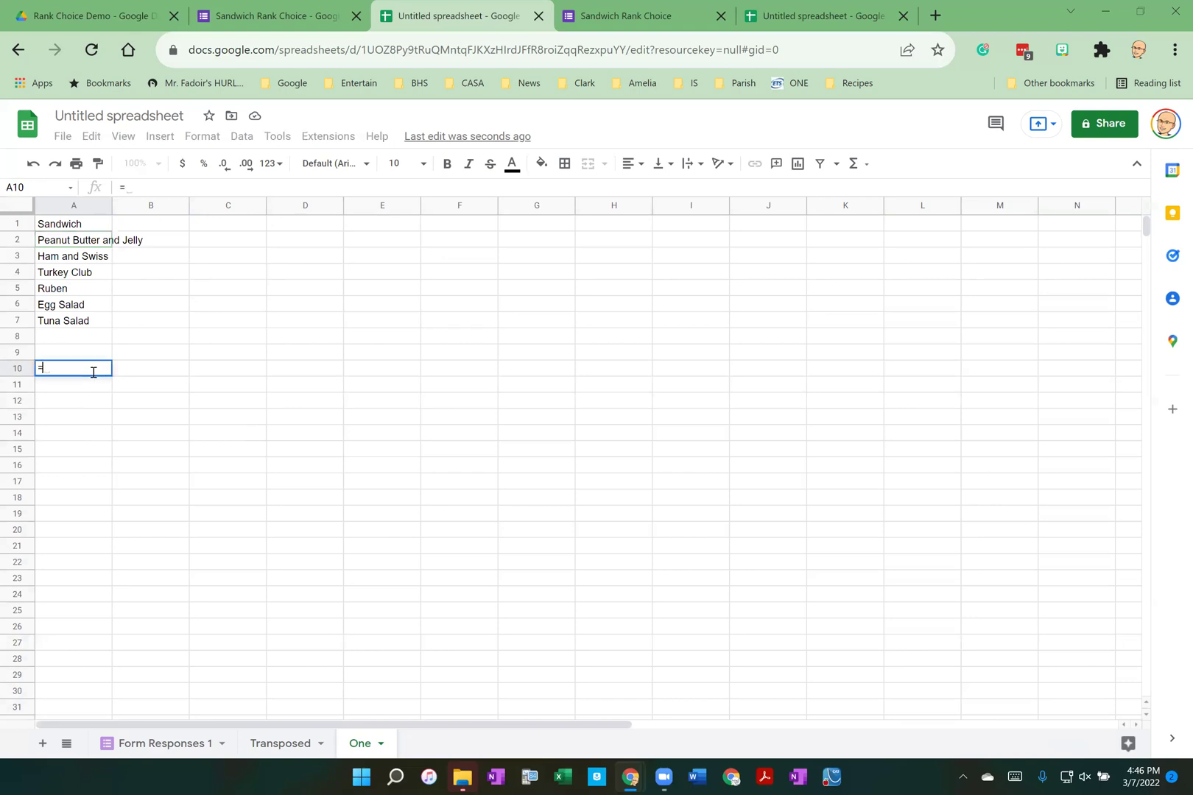
text(trans)
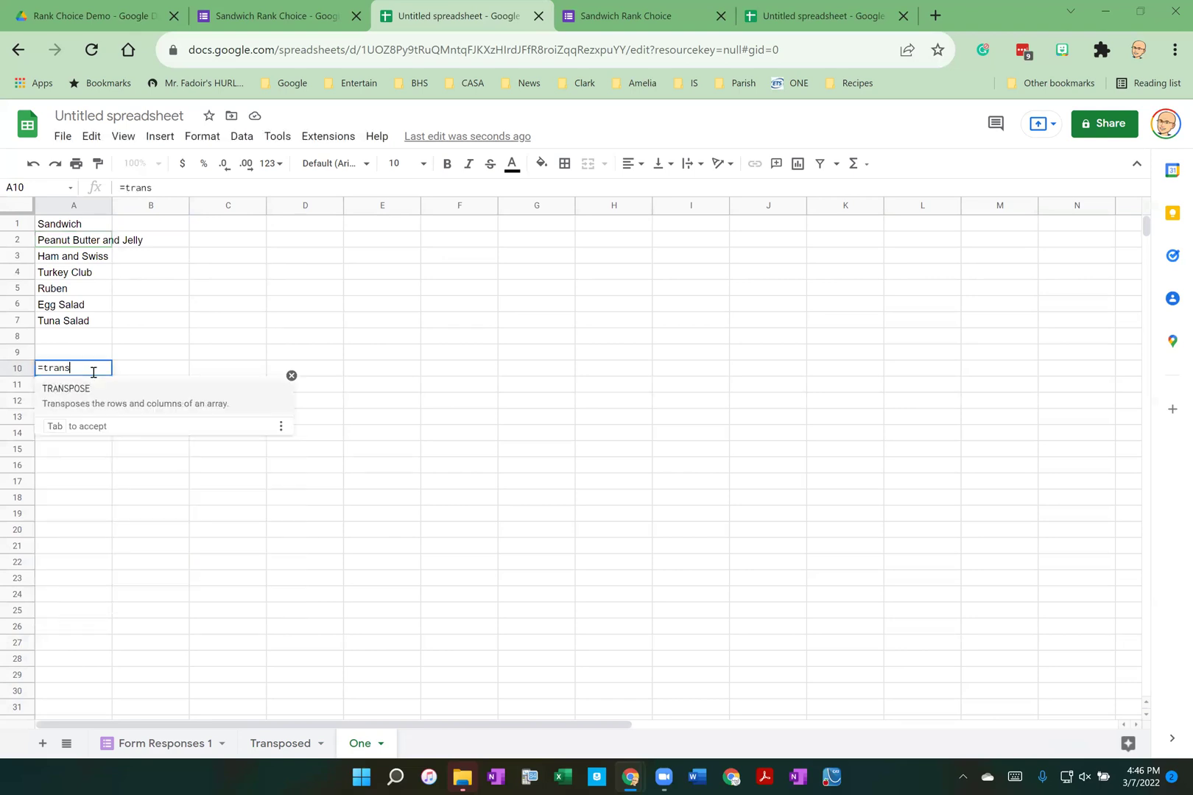
text(pose()
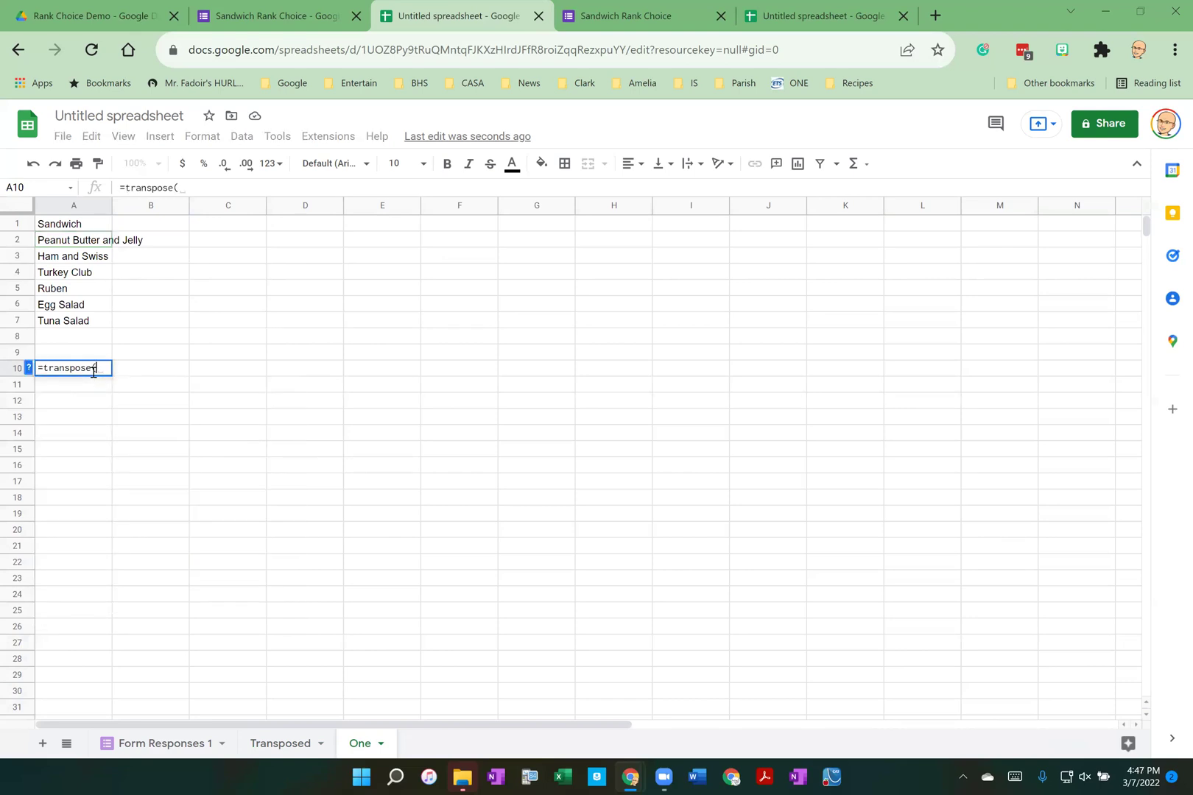
click(277, 744)
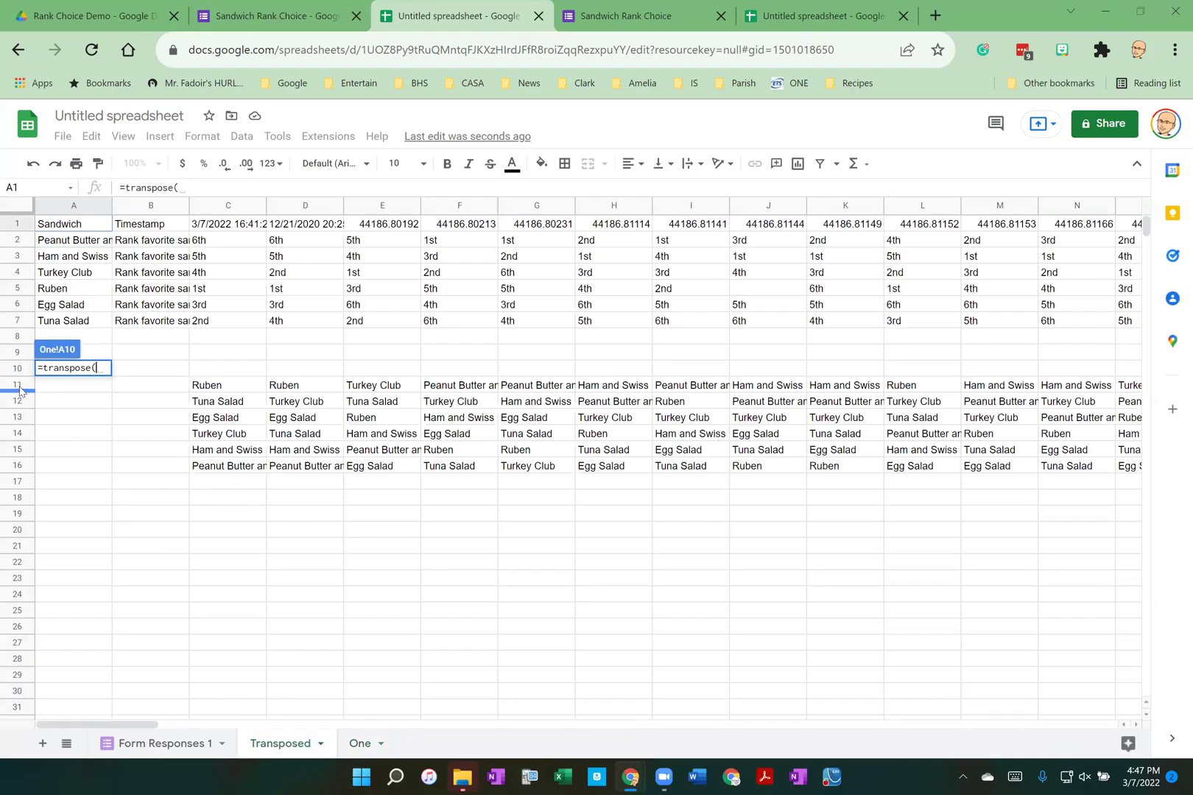
drag(20, 386, 15, 468)
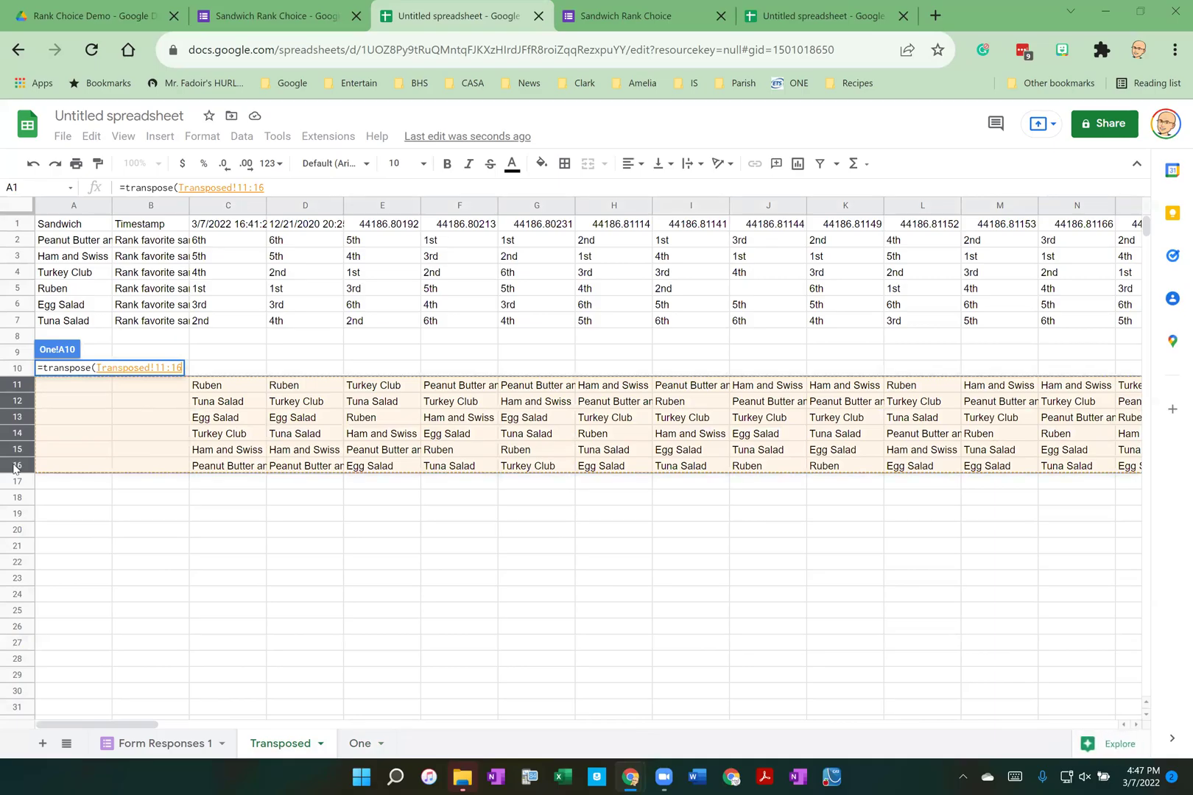
key(Return)
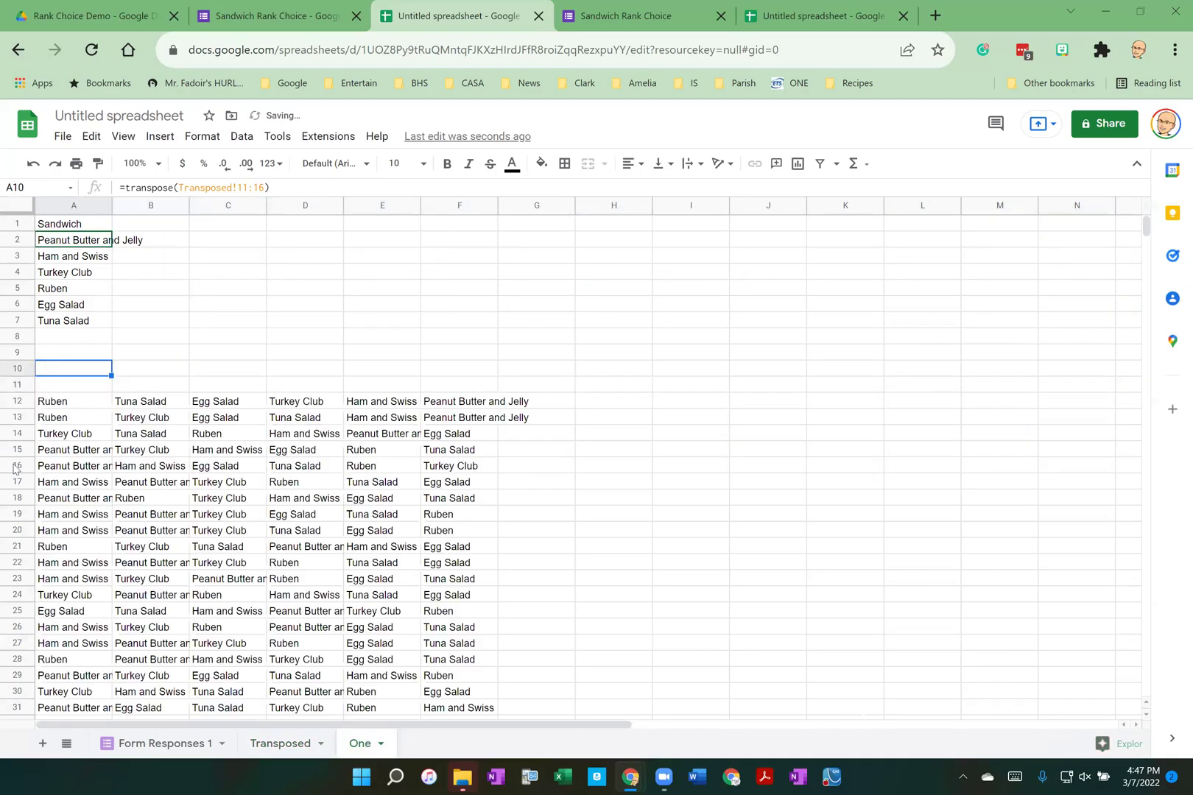
Label cell A9 as 1st
click(85, 356)
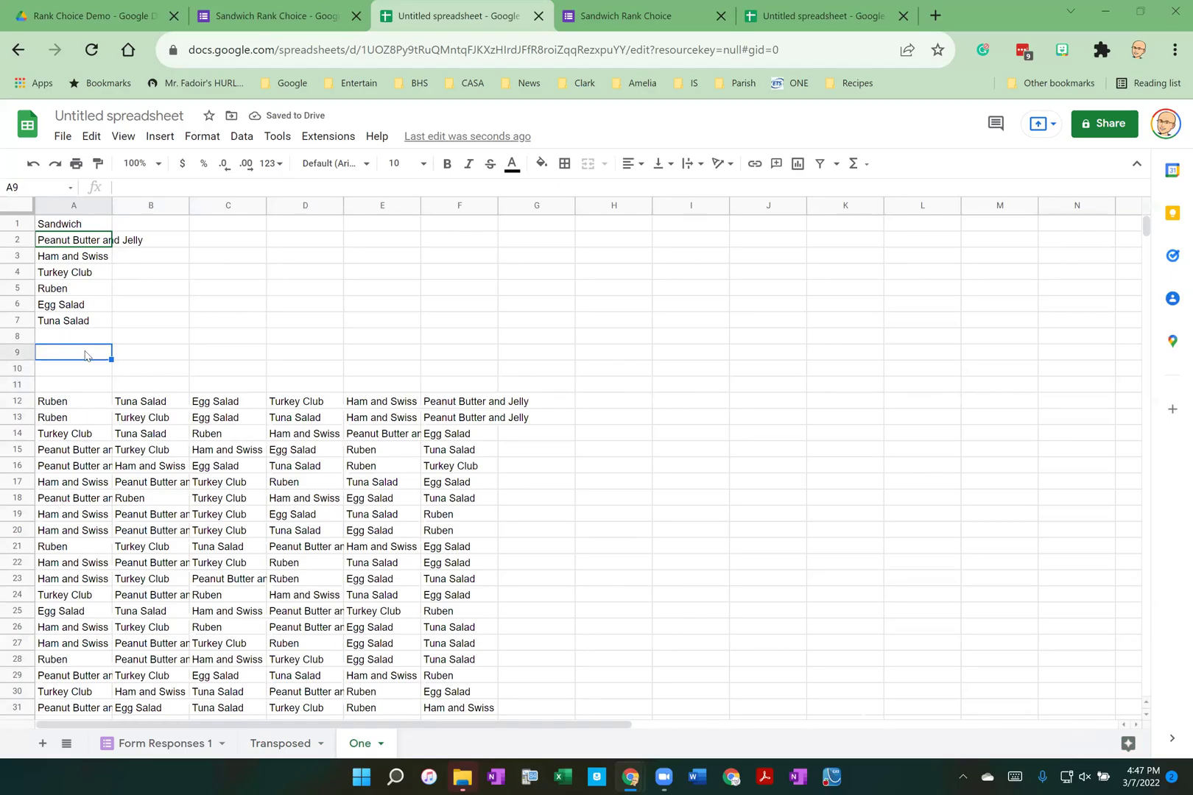
text(1st)
key(Return)
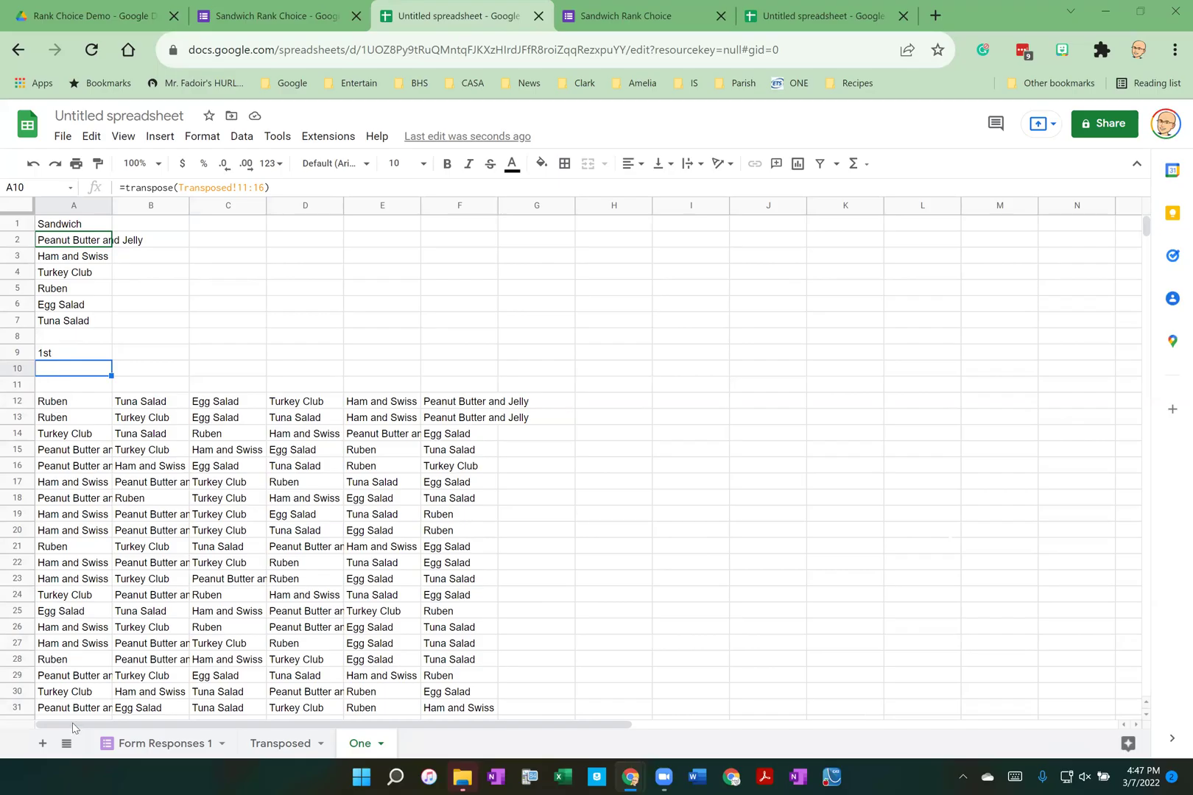
Enter =countif(A12:A,A2) in B2, giving 22 for Peanut Butter and Jelly
click(151, 242)
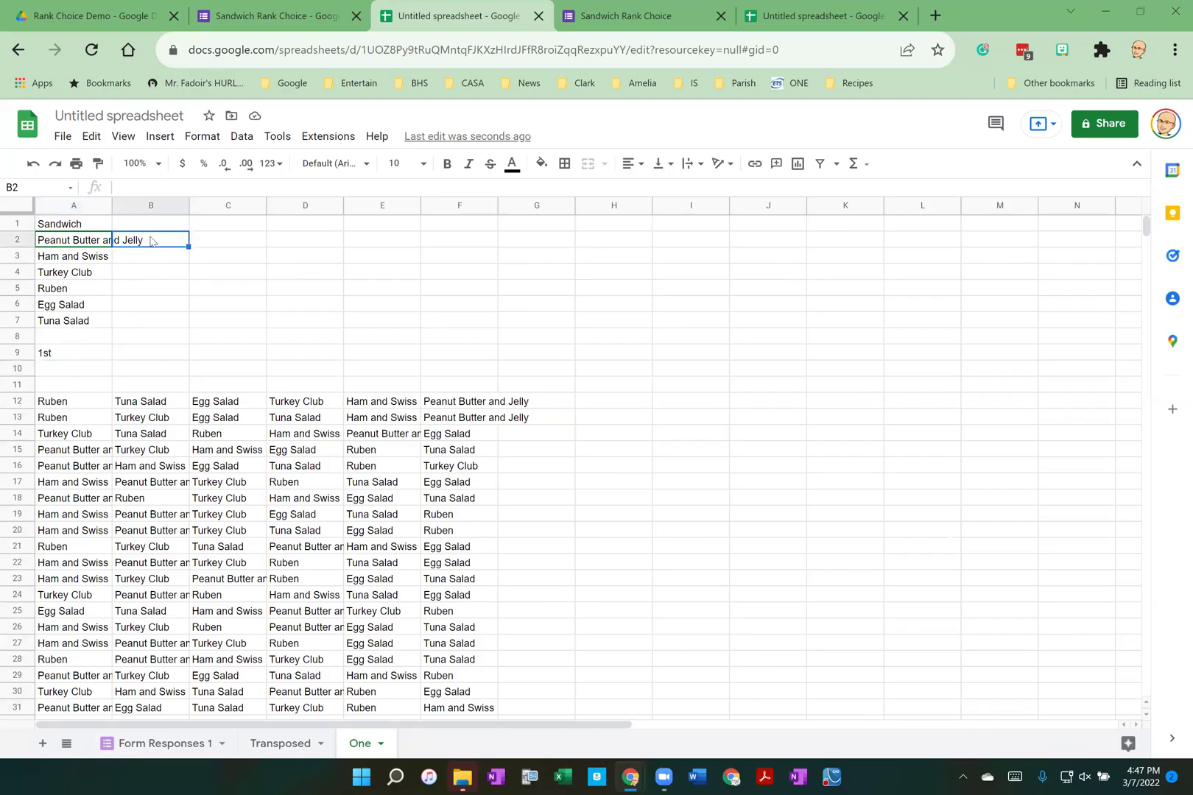
text(=)
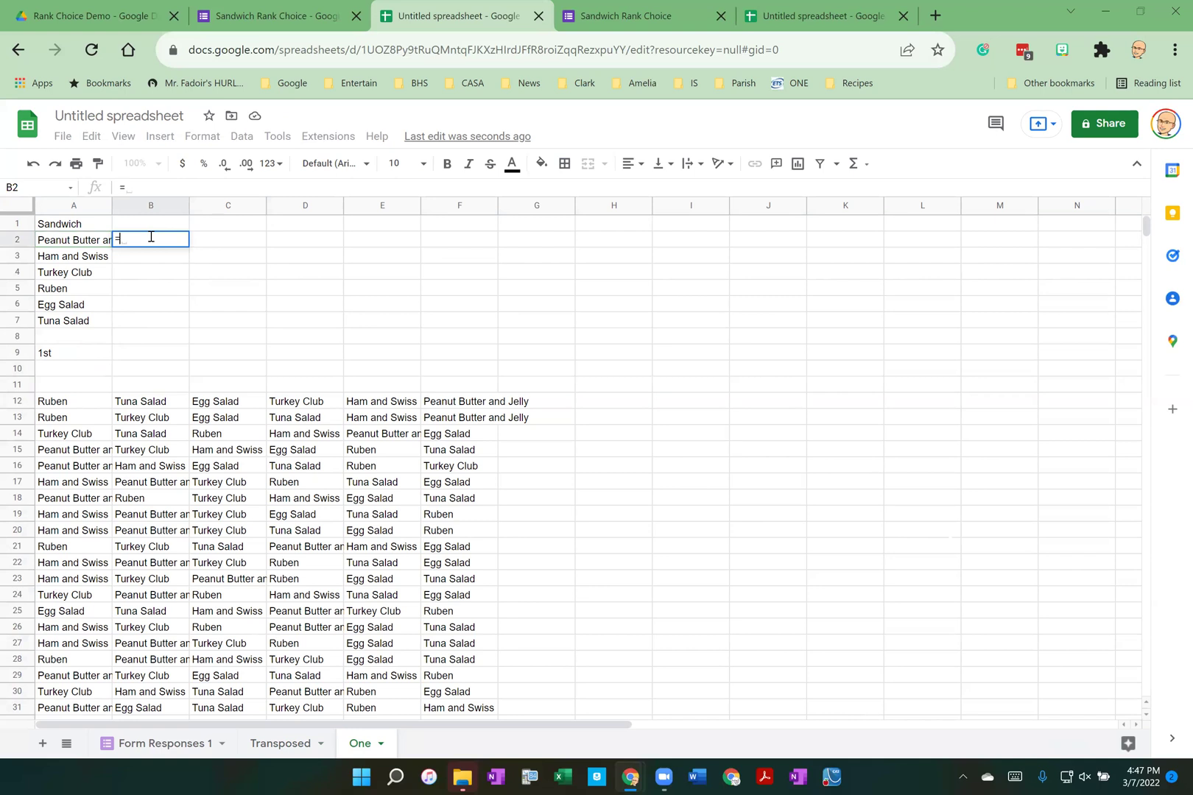
text(ic)
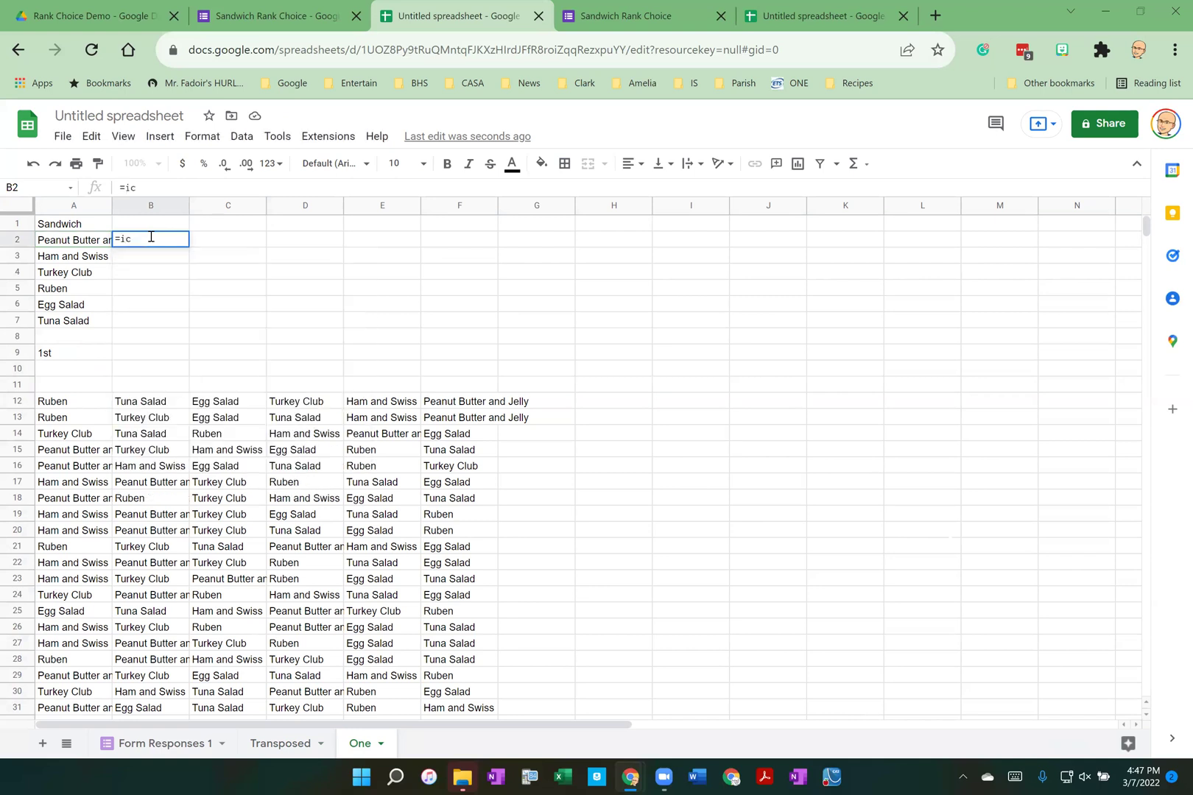
key(BackSpace)
key(BackSpace)
text(count)
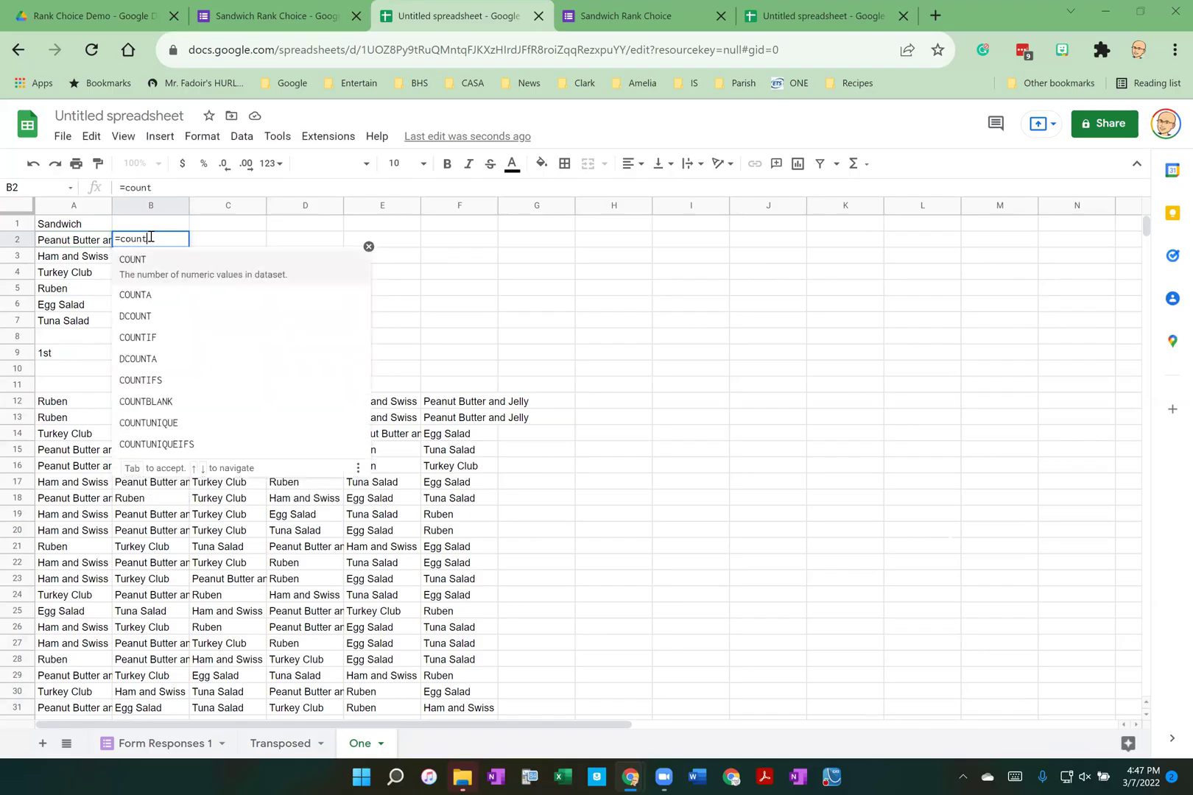
text(if()
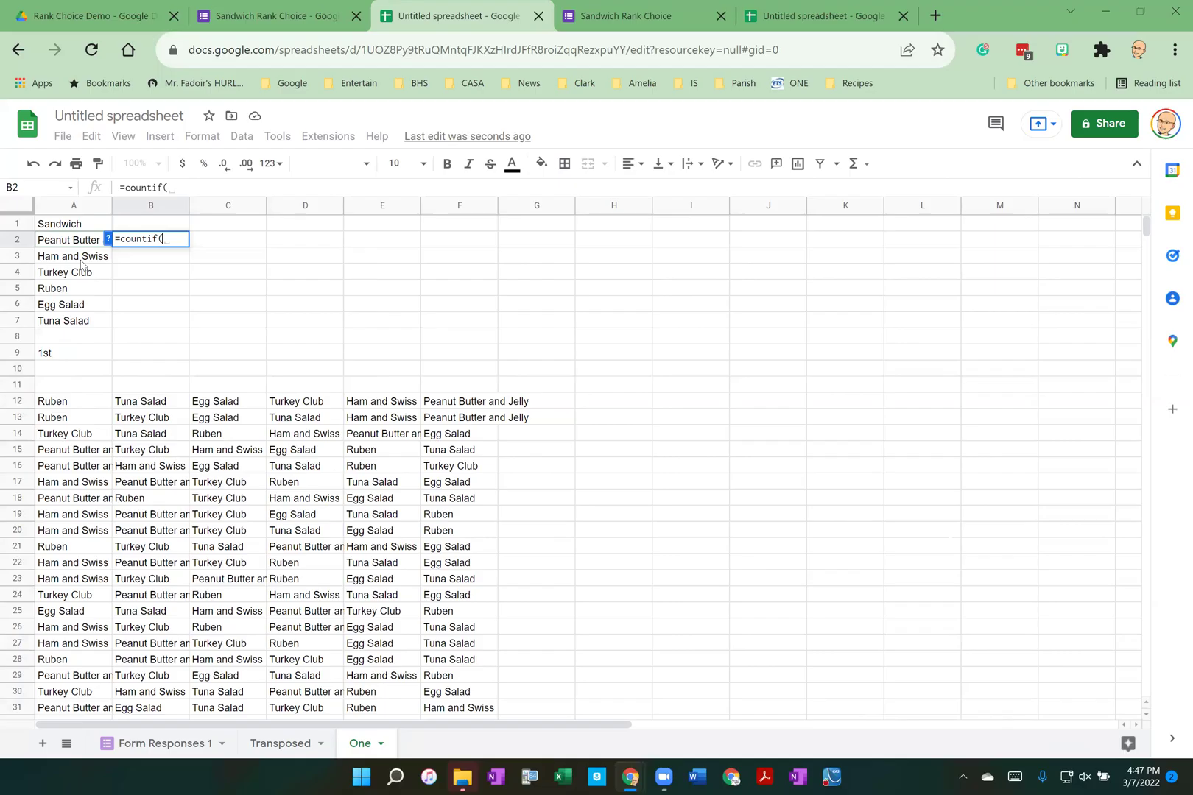
click(59, 207)
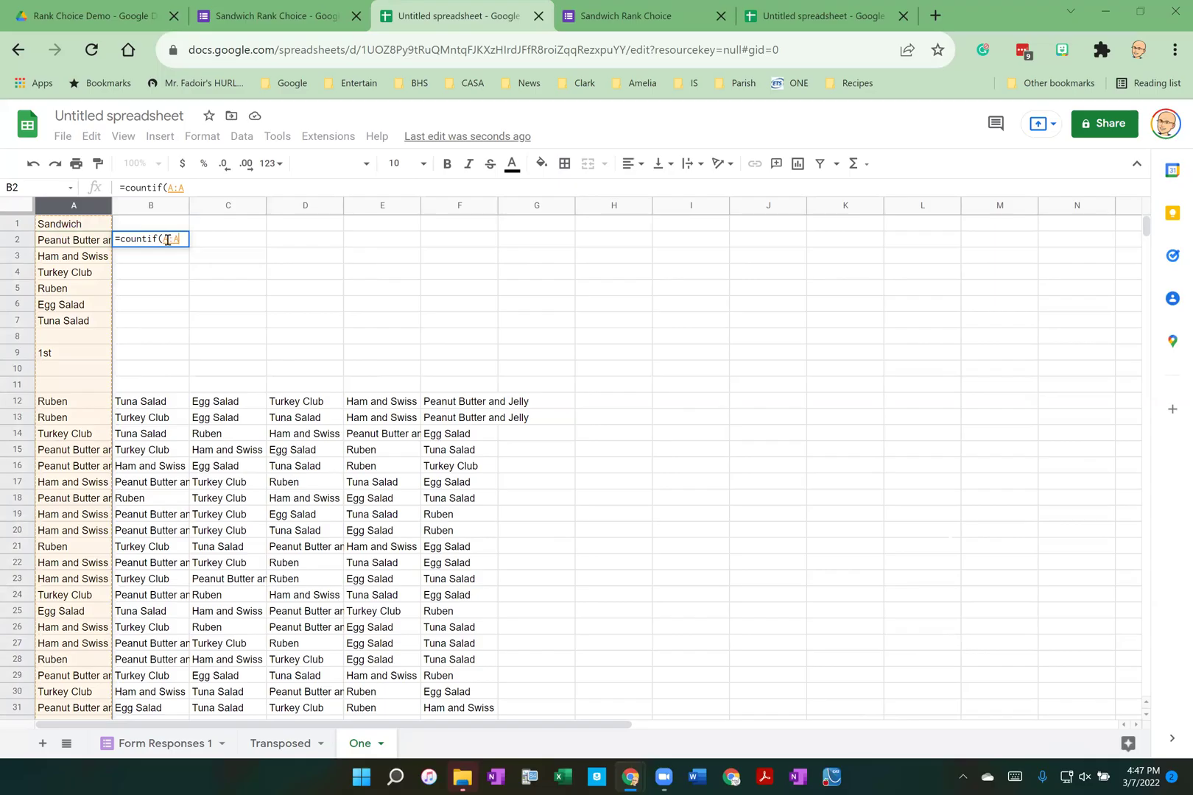
click(168, 240)
text(12:A)
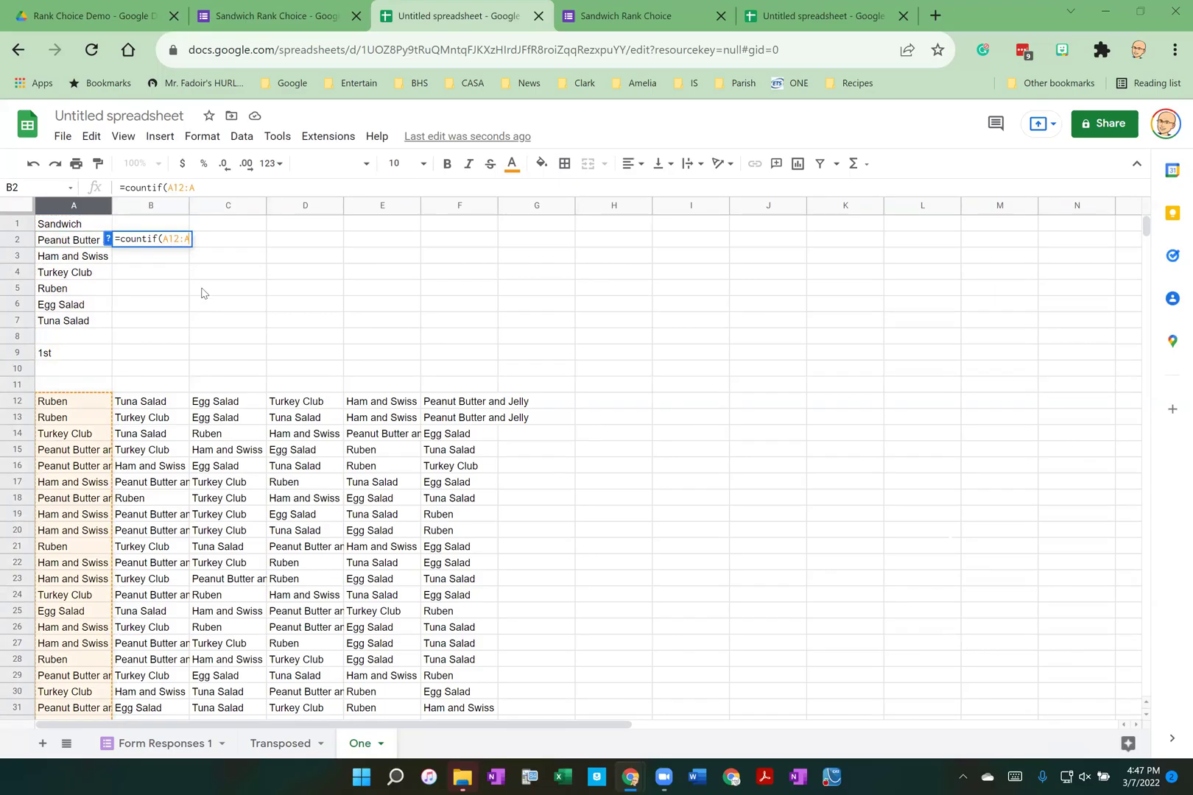
text(,)
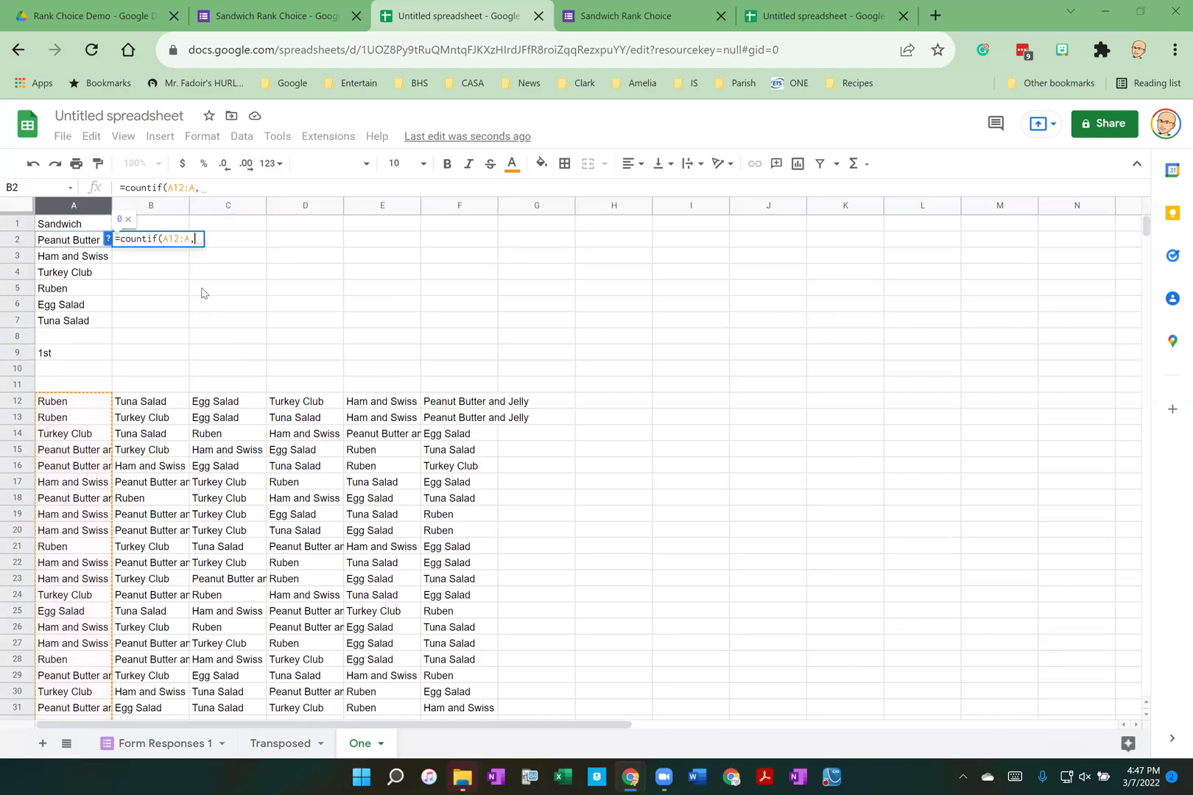
click(77, 245)
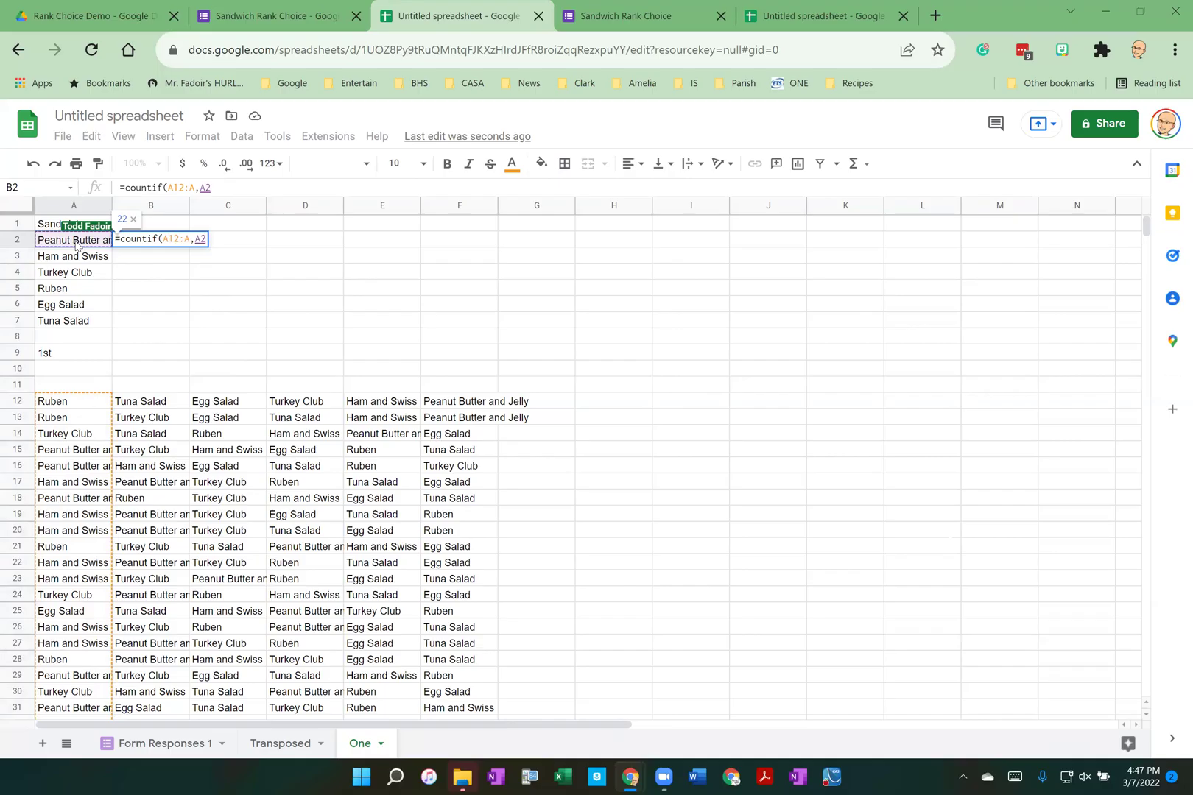
text())
key(Return)
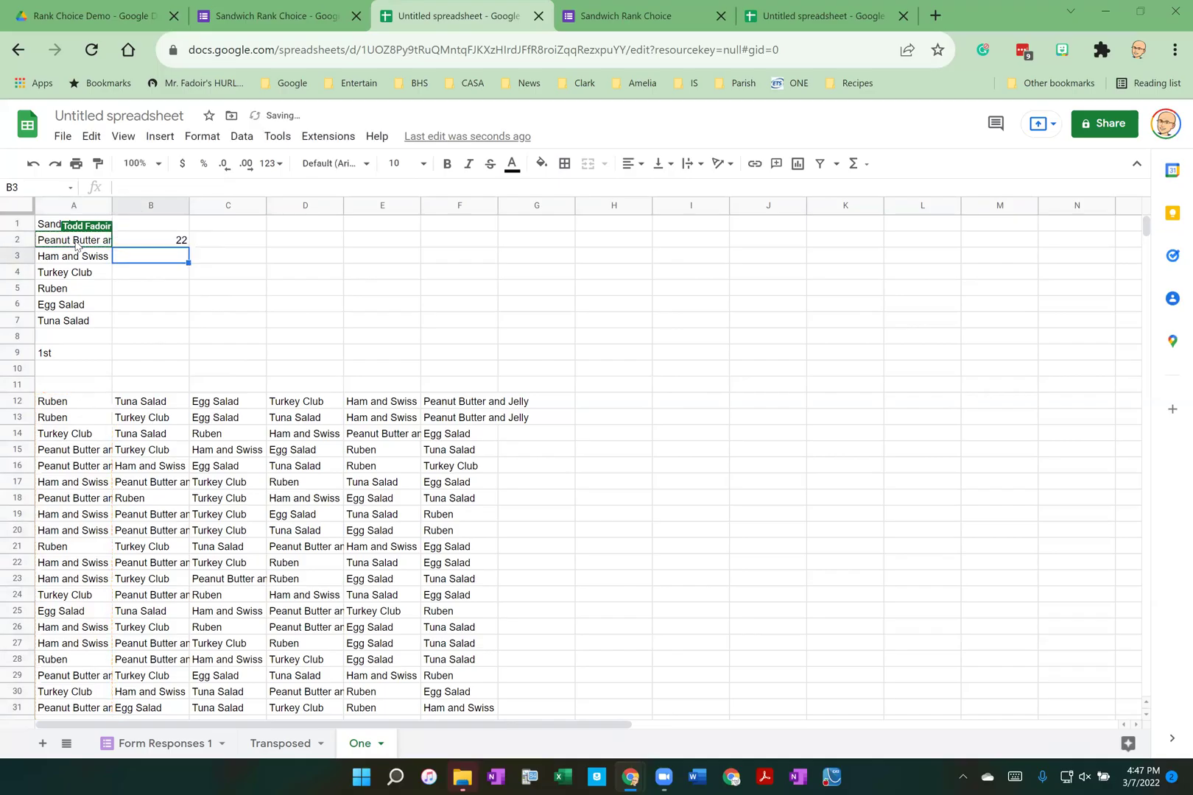
Copy the count formula down B2:B7 and check it for Egg Salad
click(148, 243)
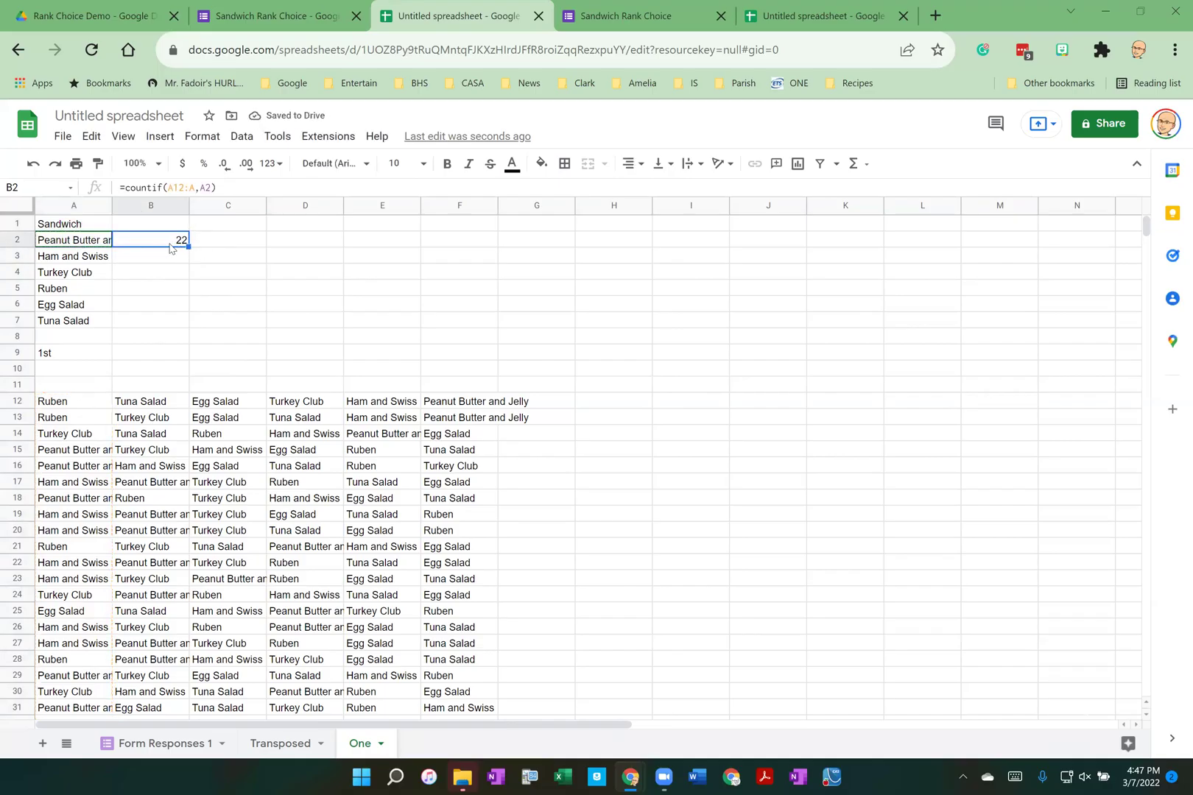
drag(188, 246, 195, 319)
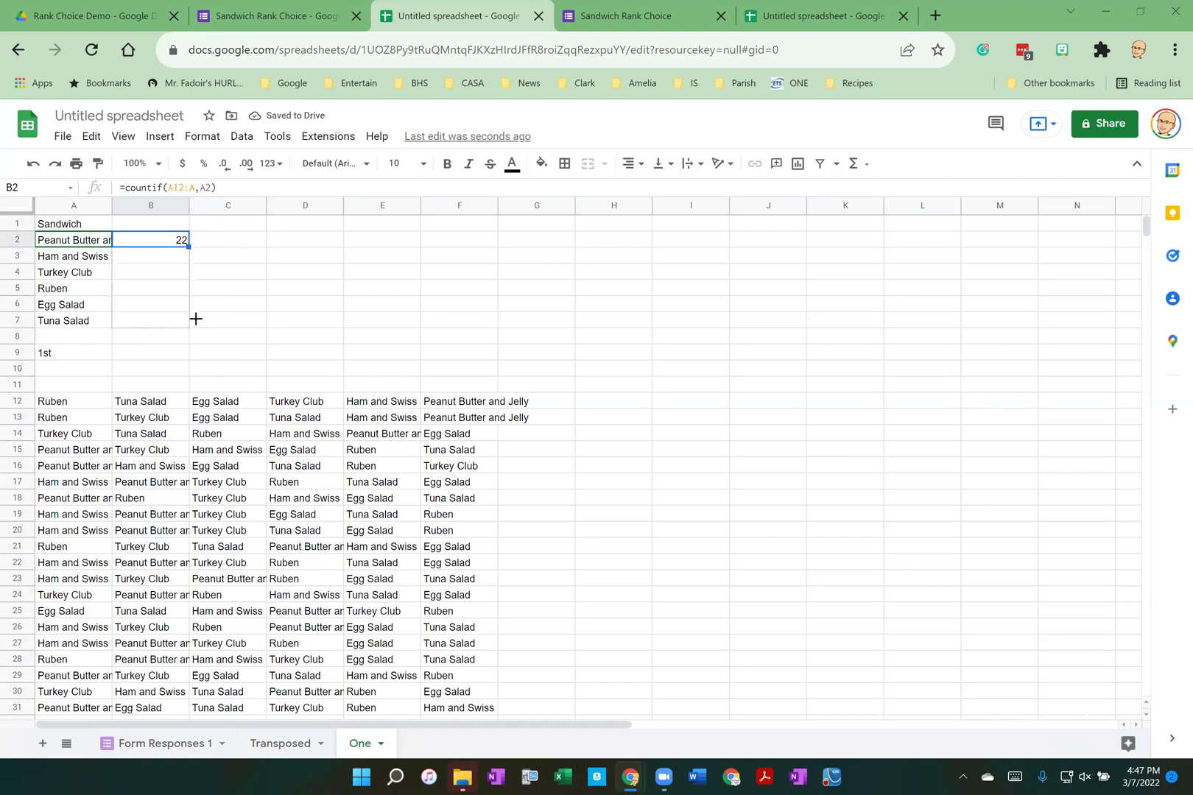
click(160, 306)
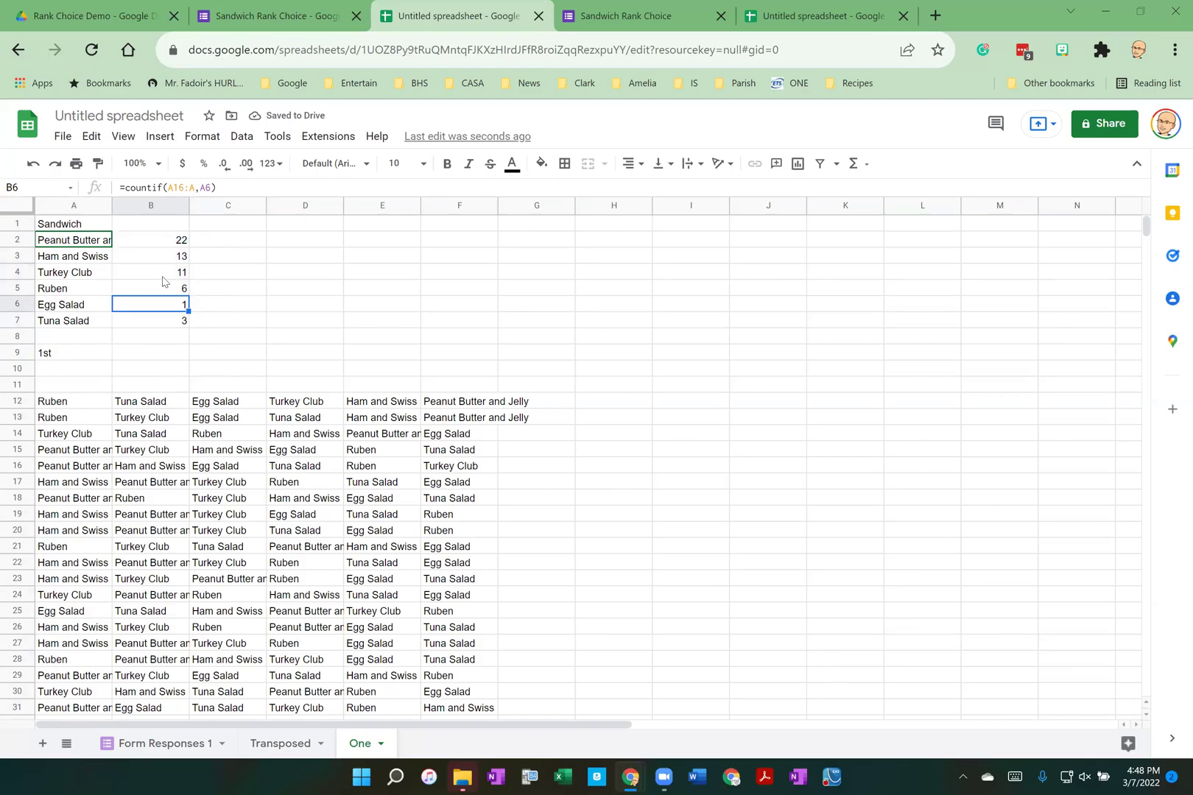
Divide B2's count by countif(A12:A,">""") and format it as a percentage, showing 37.93%
click(164, 240)
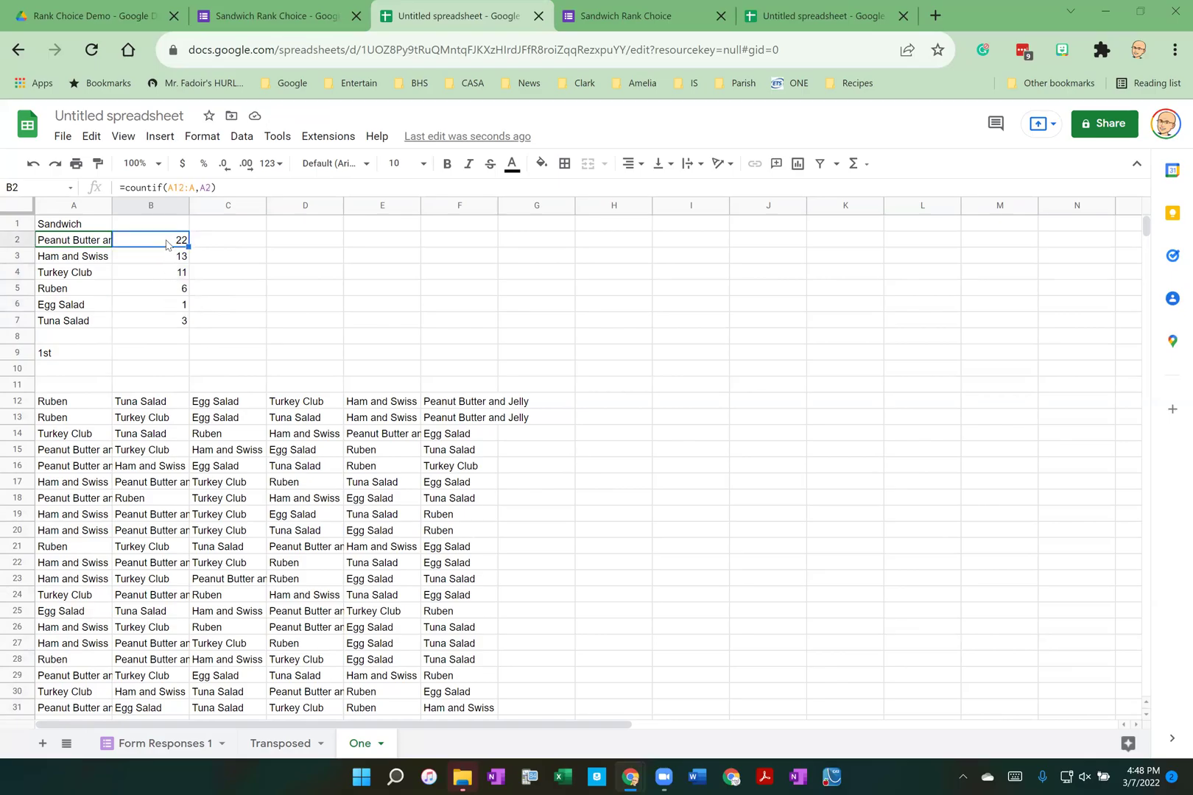
click(228, 186)
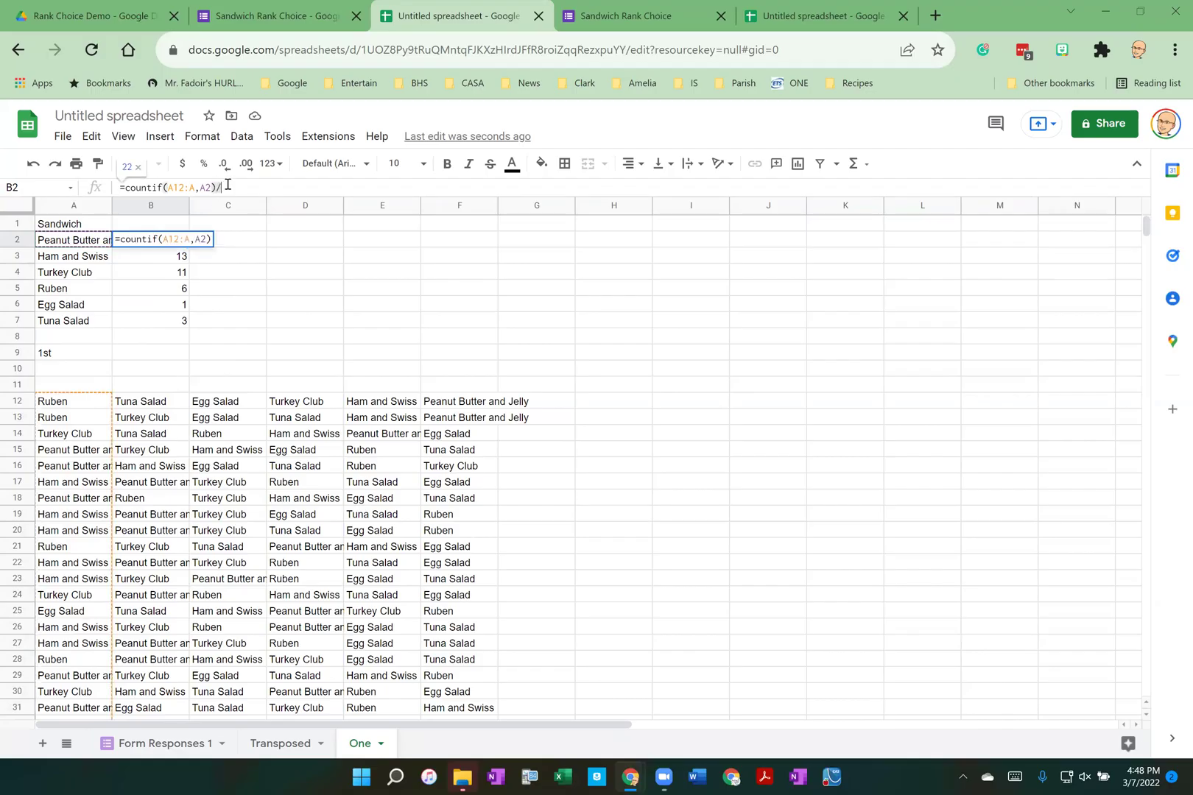
text(/)
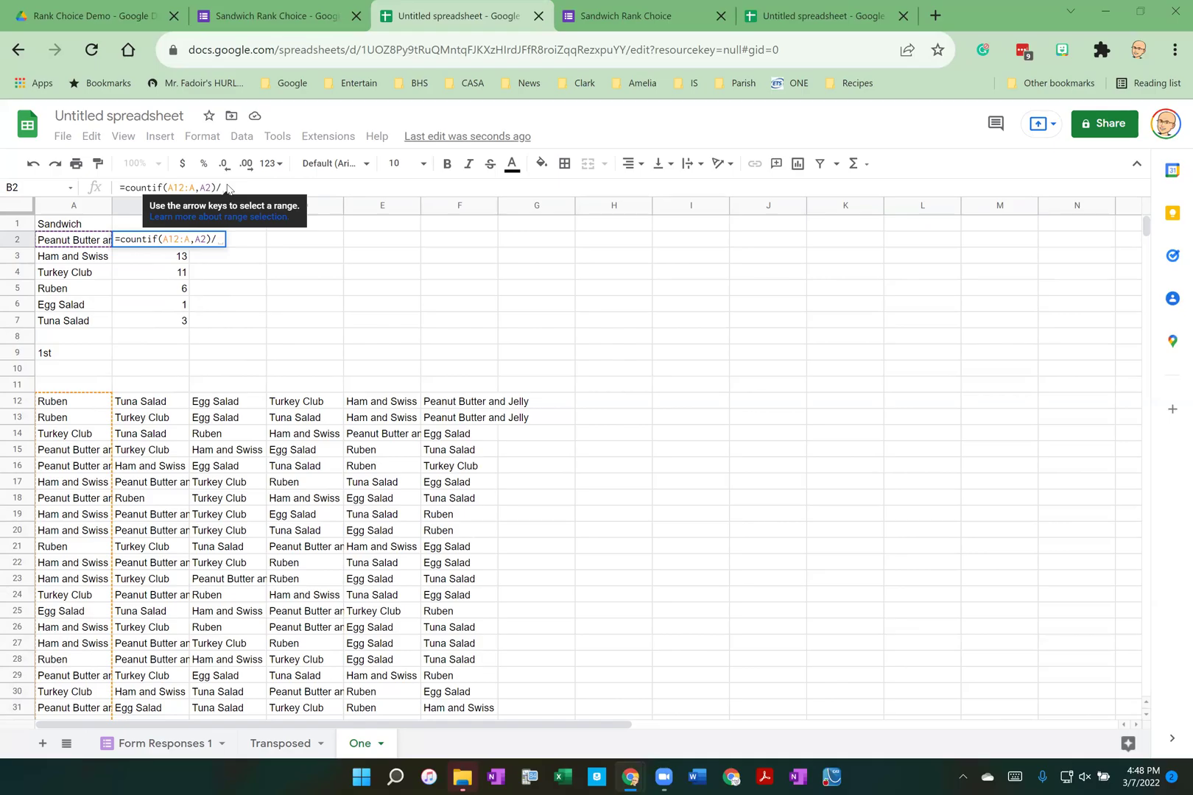
text(conutif()
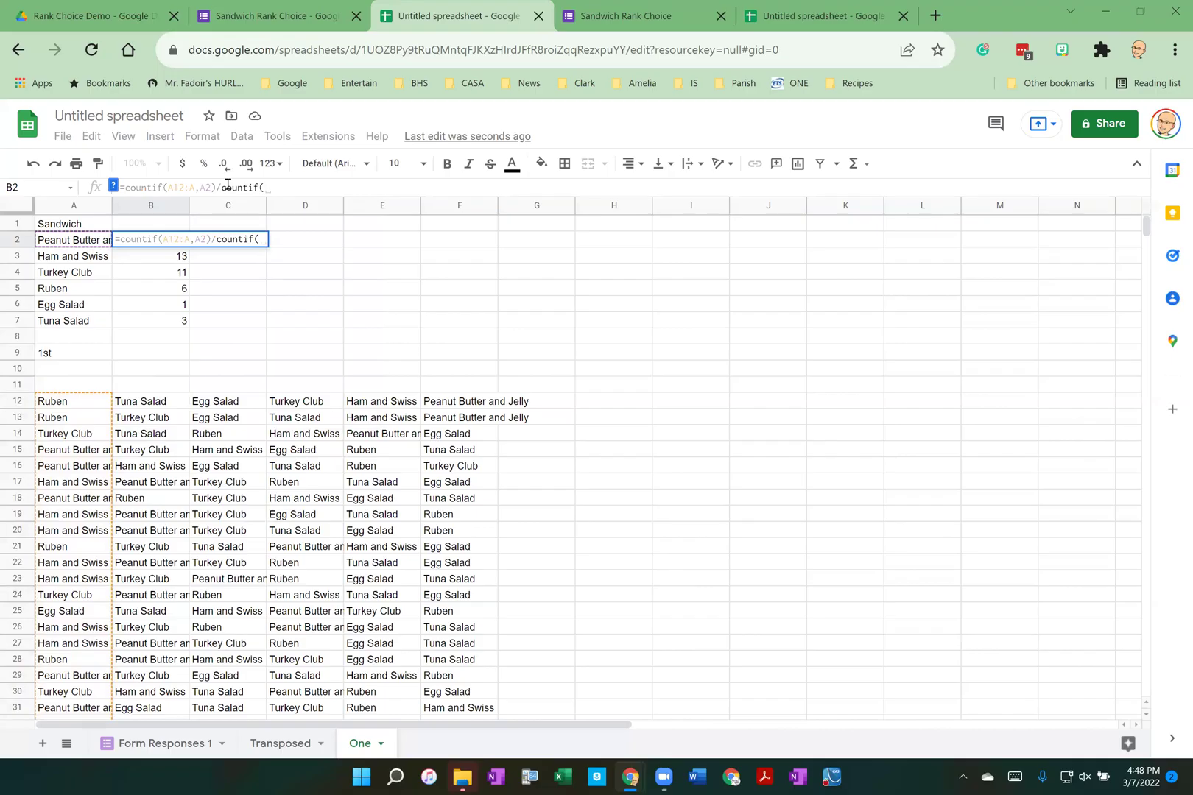
text(a12,)
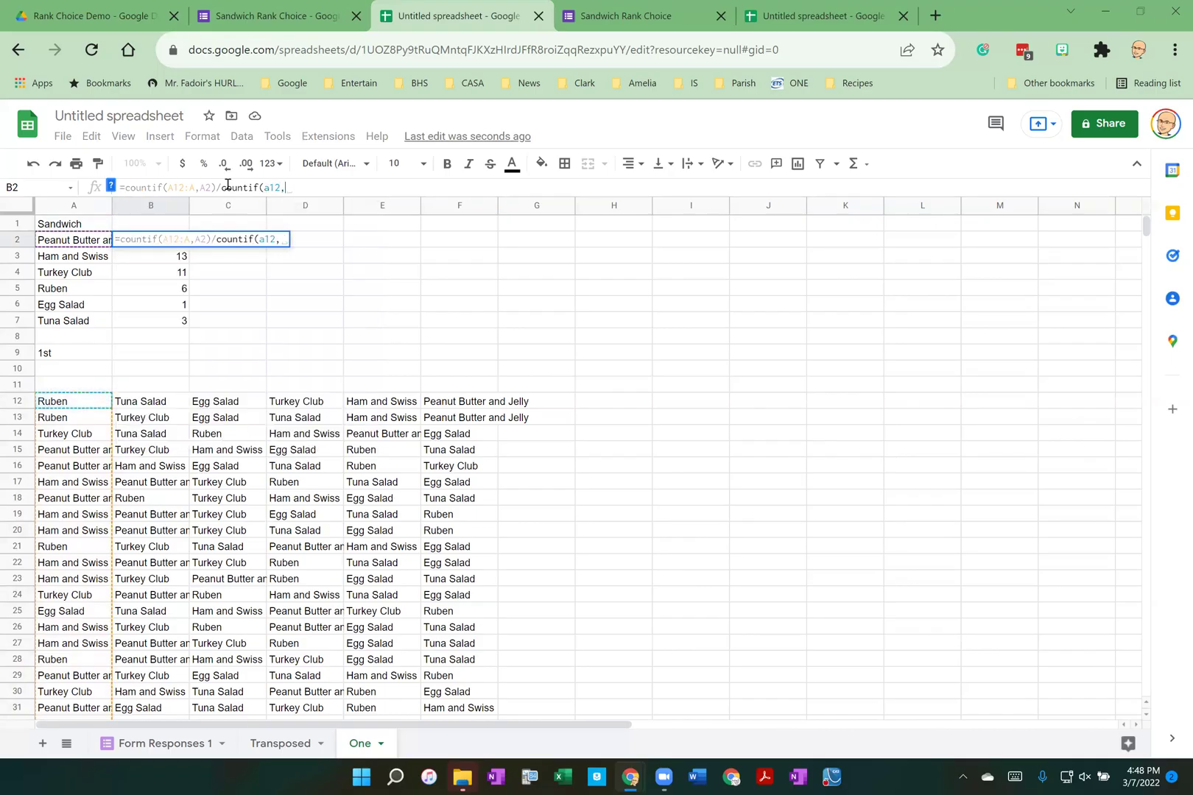
key(BackSpace)
text(A)
key(BackSpace)
text(:a,")
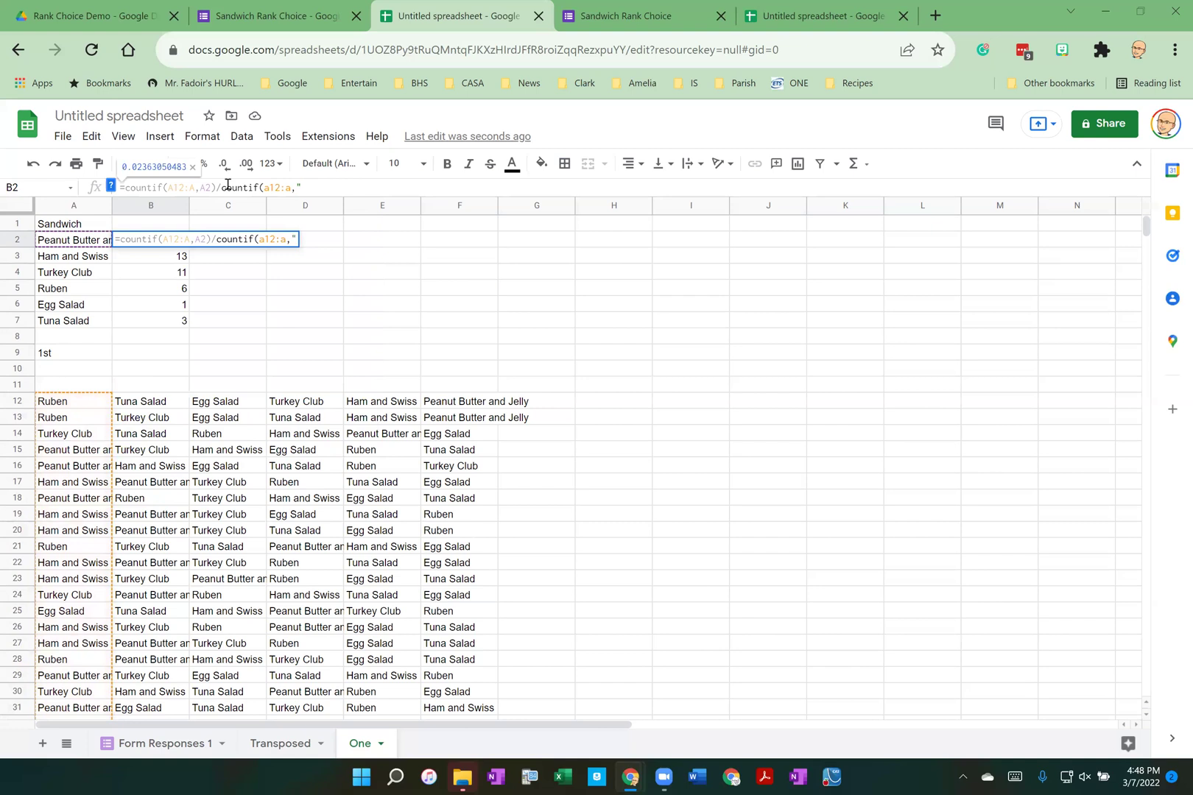
text(>)
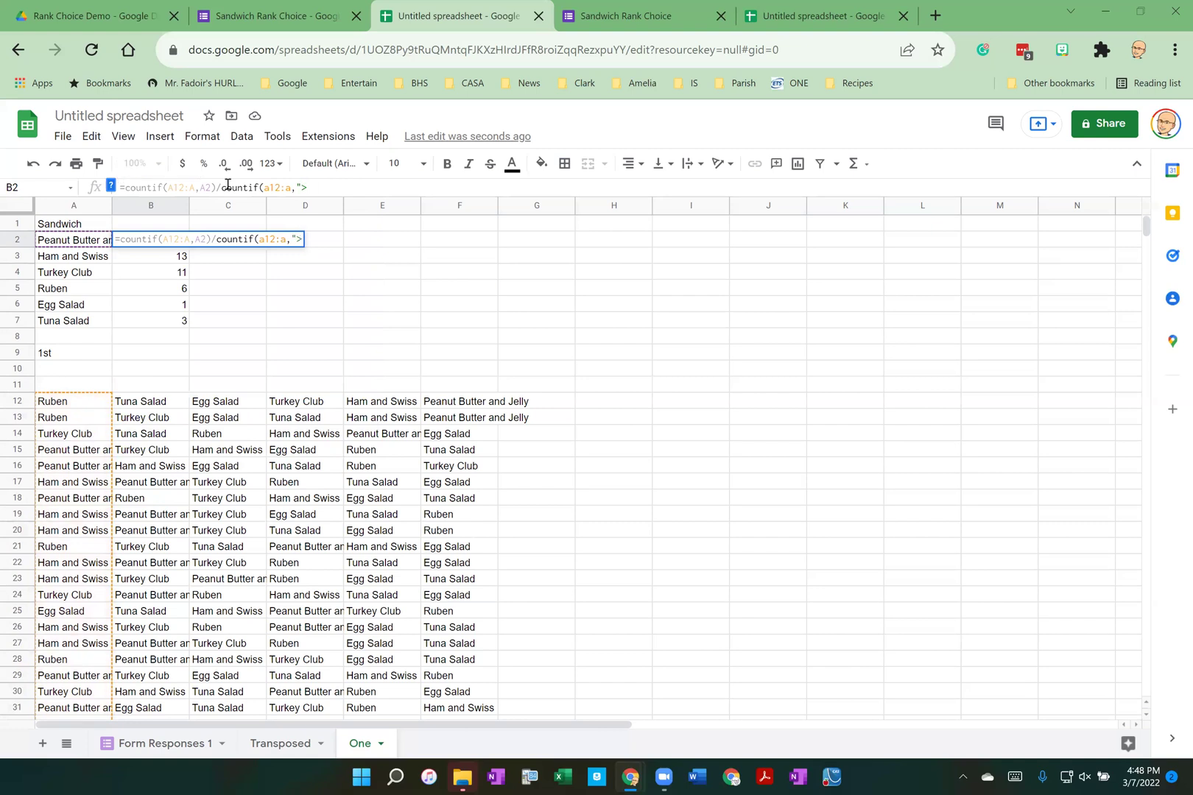
text(""")
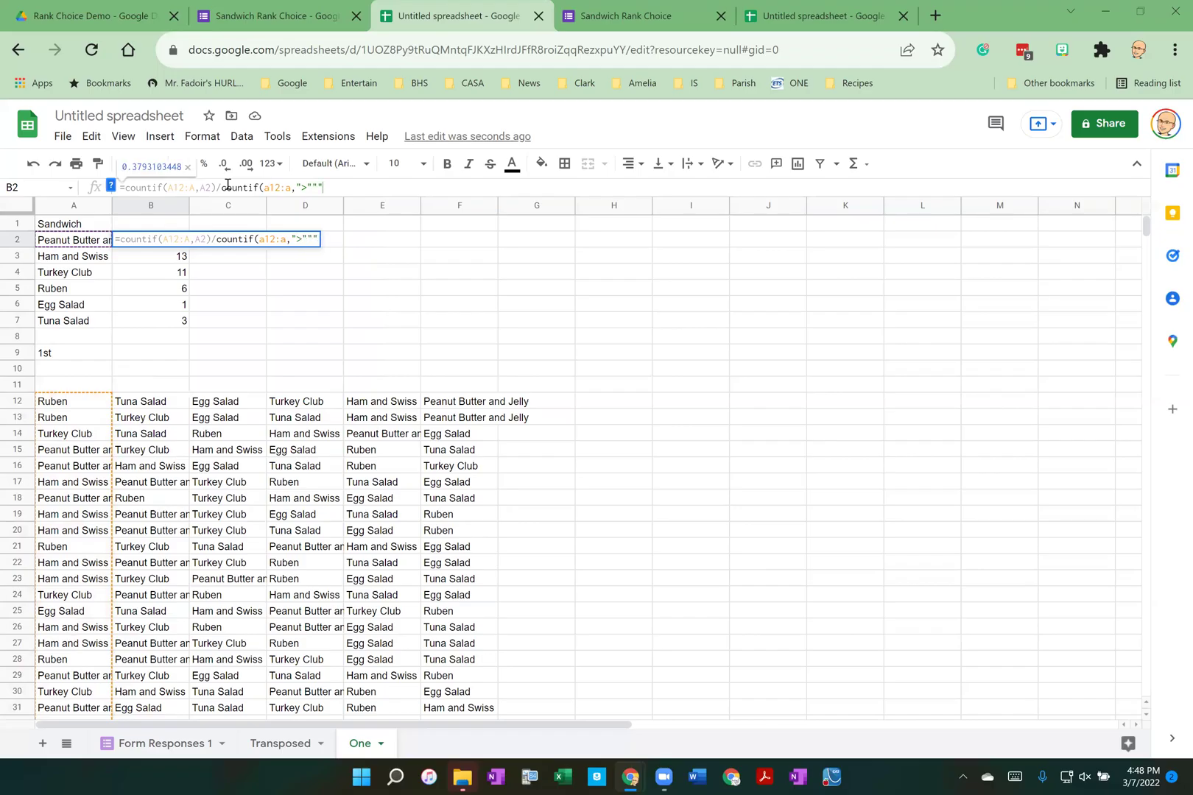
text())
key(Return)
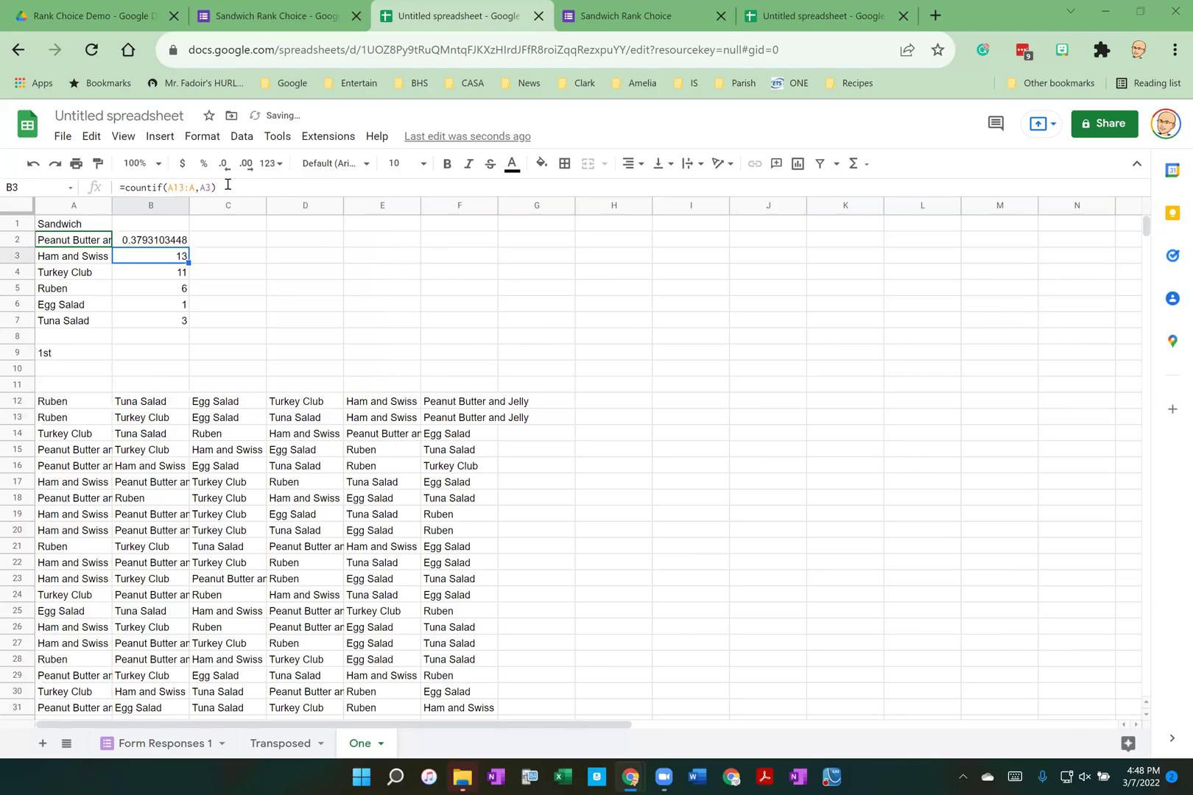
click(179, 241)
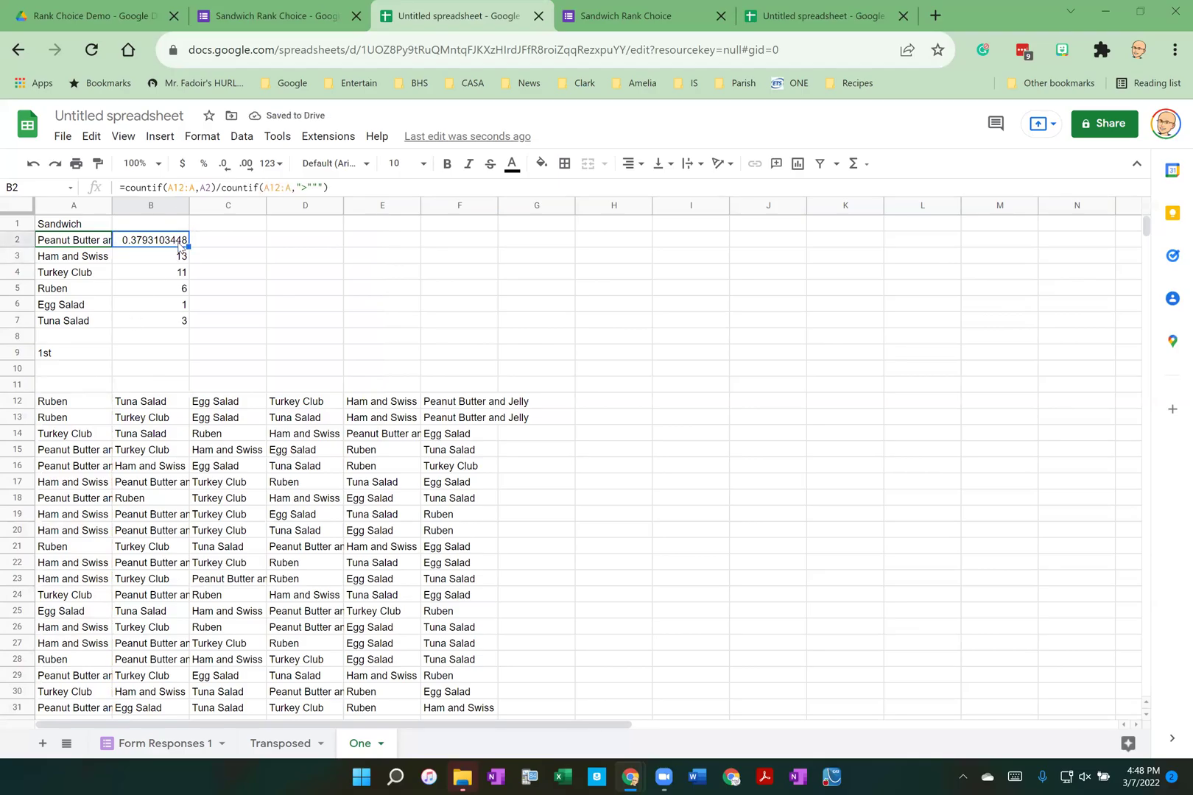
click(209, 168)
Undo a mistaken copy into C2 and anchor B2's range as A$12:A
mouse_move(188, 245)
mouse_down()
mouse_move(190, 317)
mouse_move(198, 244)
mouse_up()
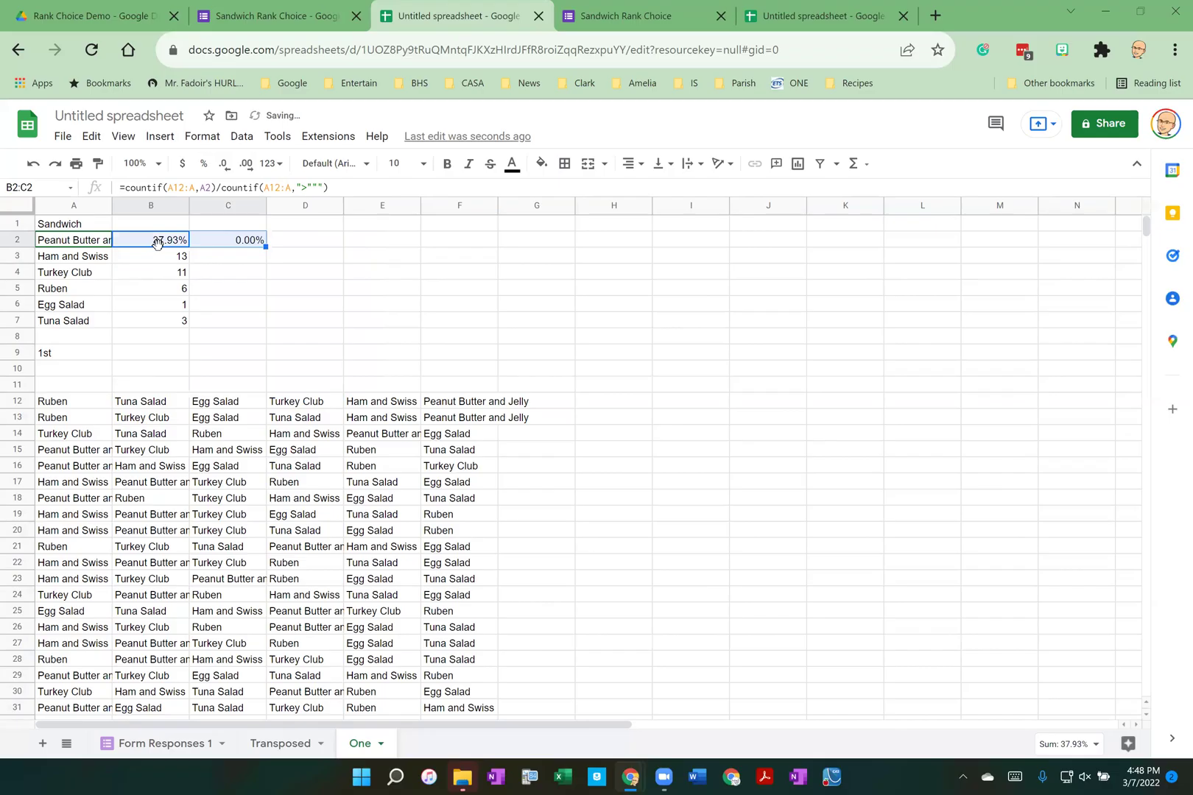
key(Delete)
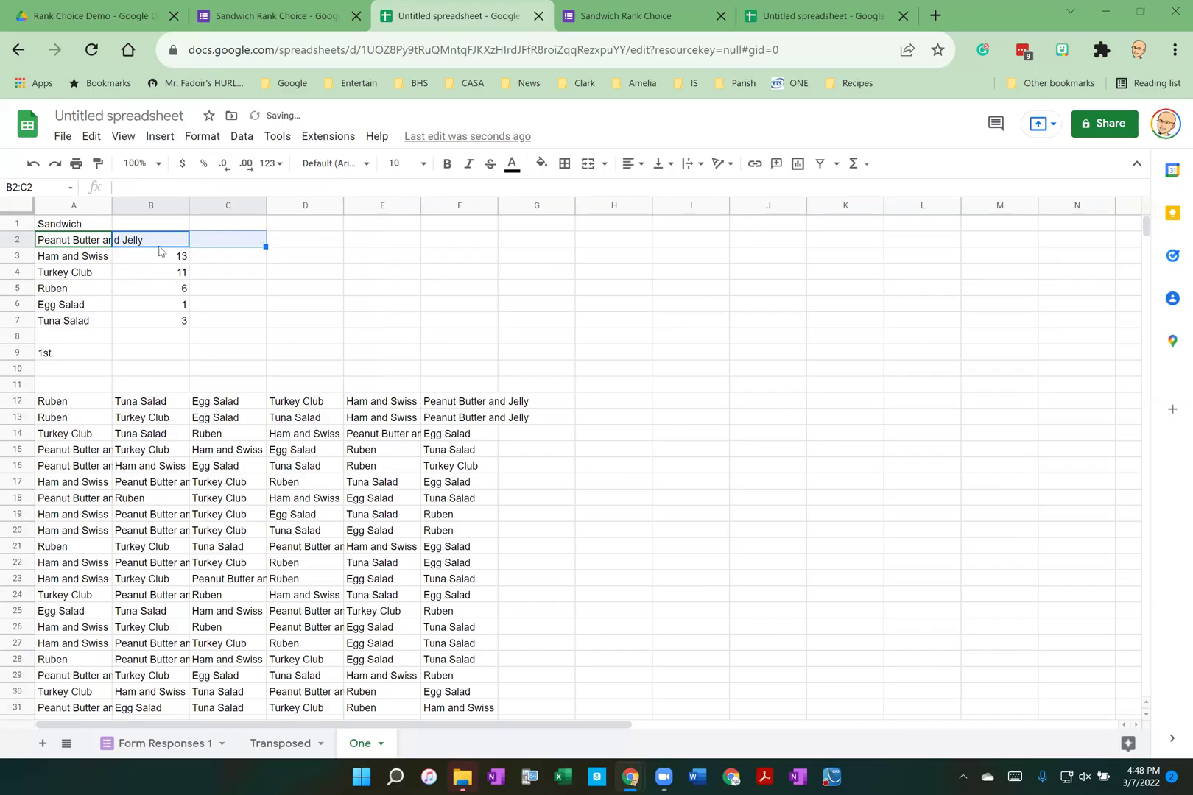
key(ctrl+z)
click(234, 247)
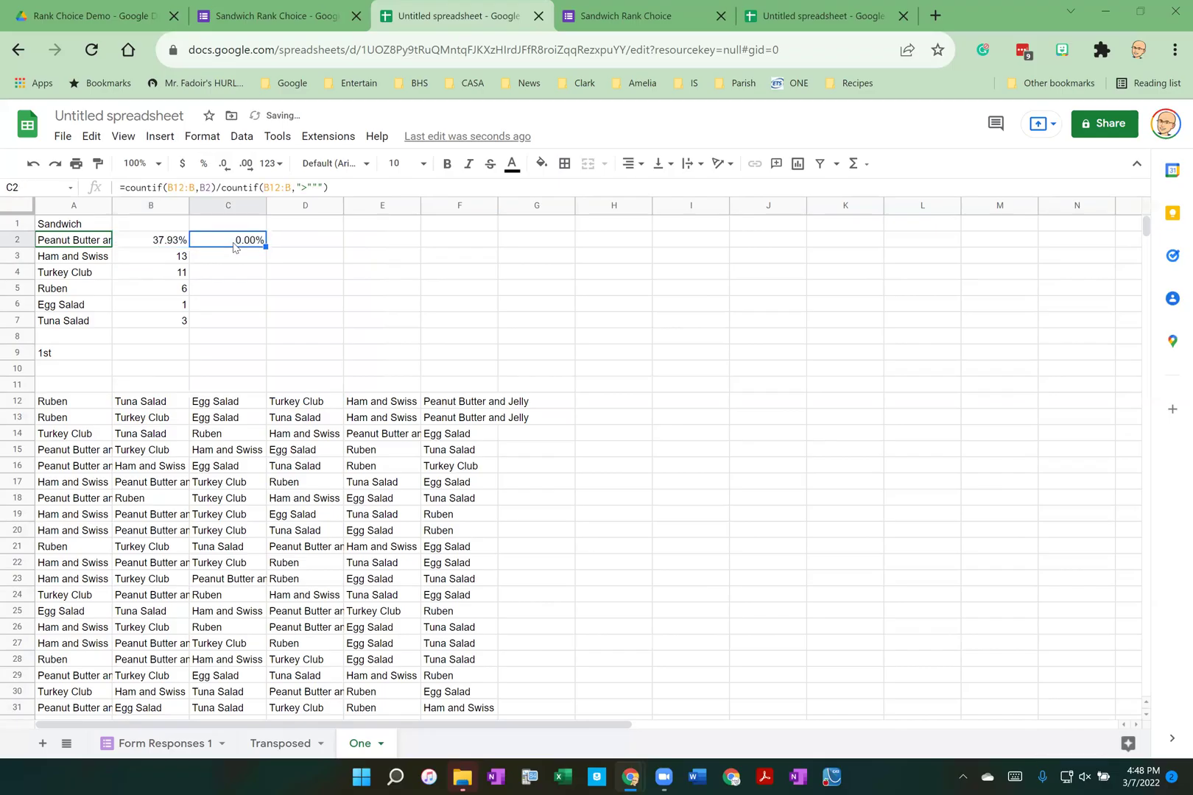
click(172, 245)
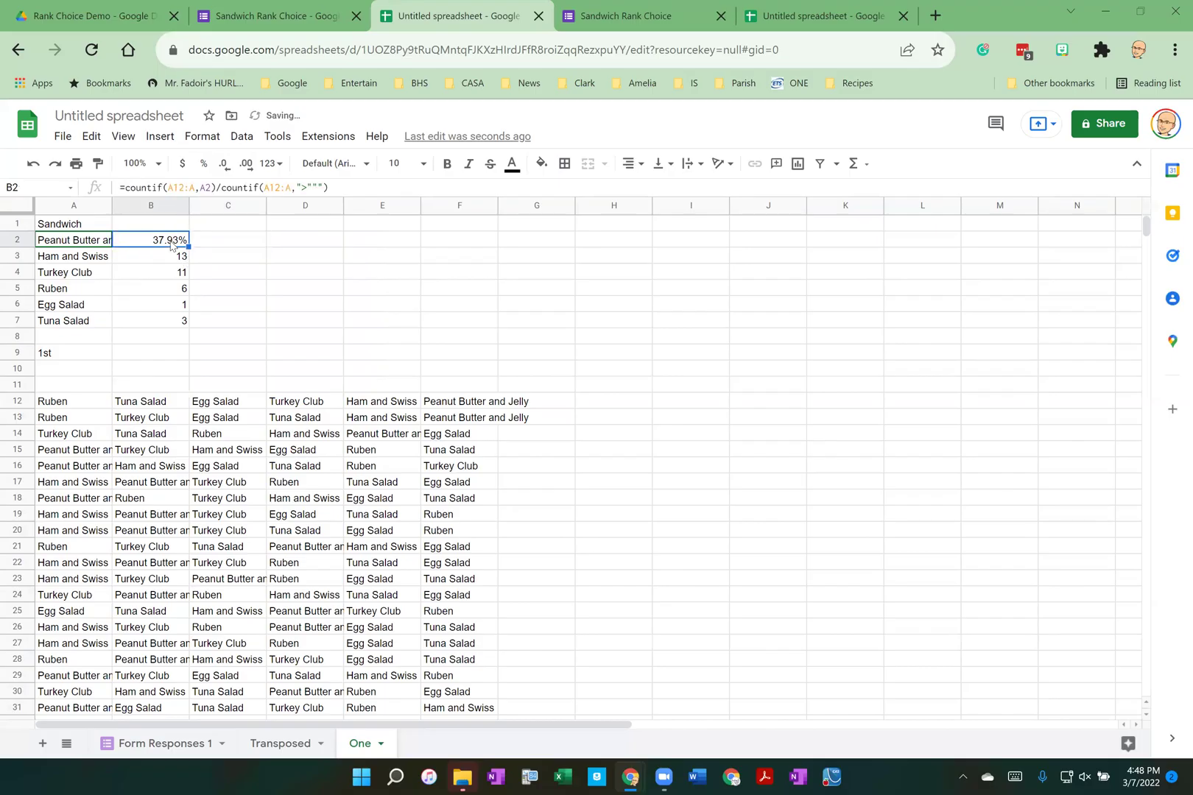
click(184, 189)
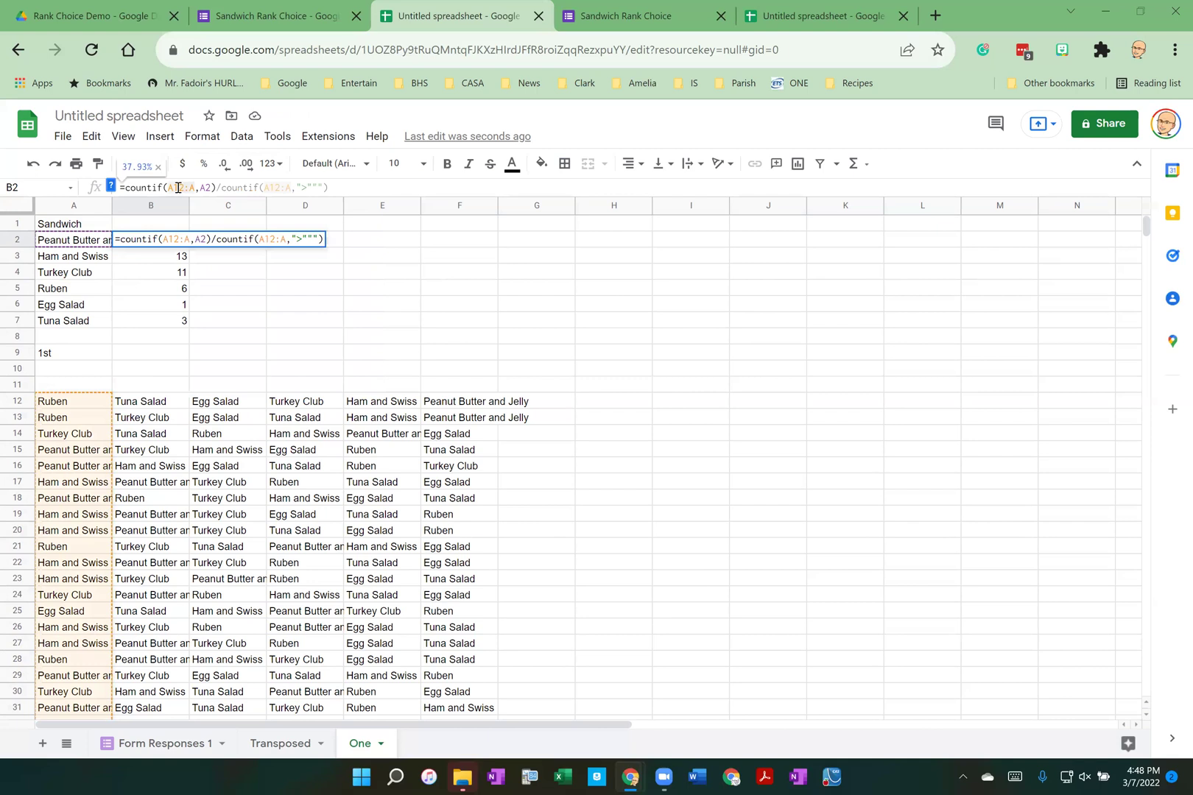
text($)
key(Return)
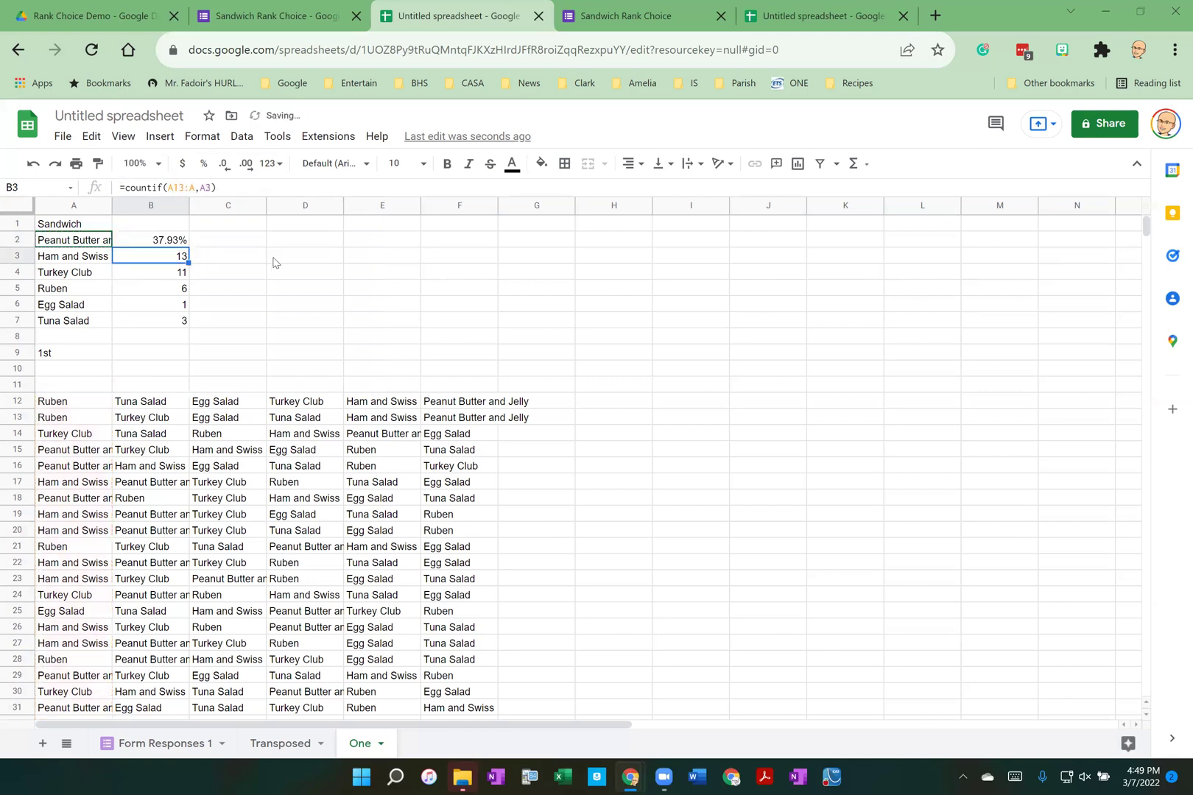
Copy the percentage formula down to B7 and autofit column A for full sandwich names
click(144, 245)
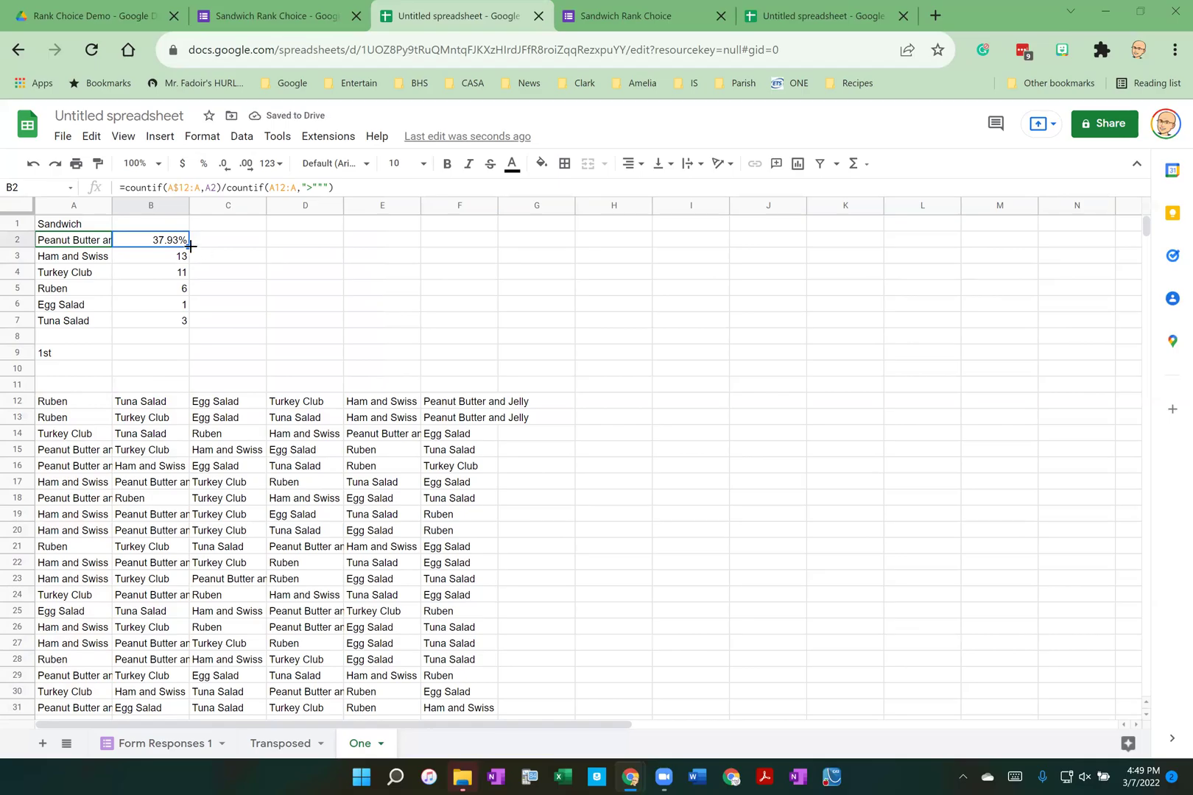
drag(189, 247, 186, 325)
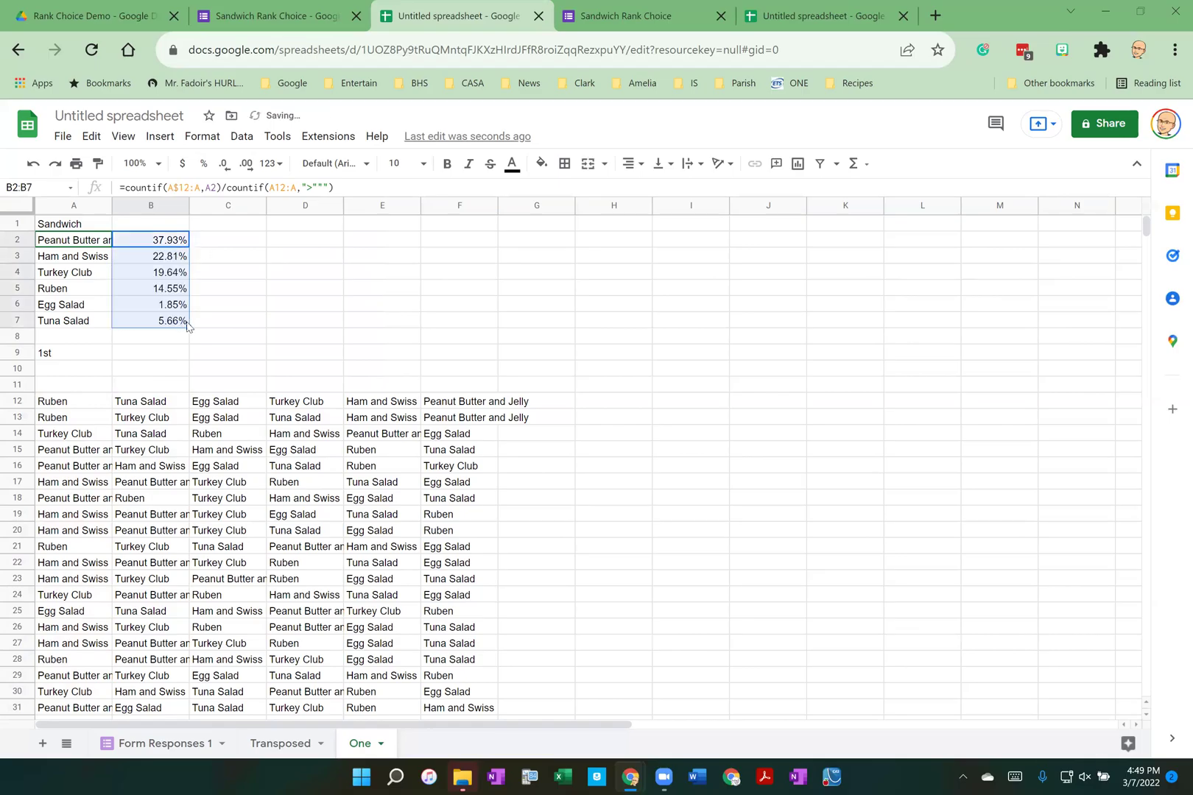
click(169, 246)
click(170, 259)
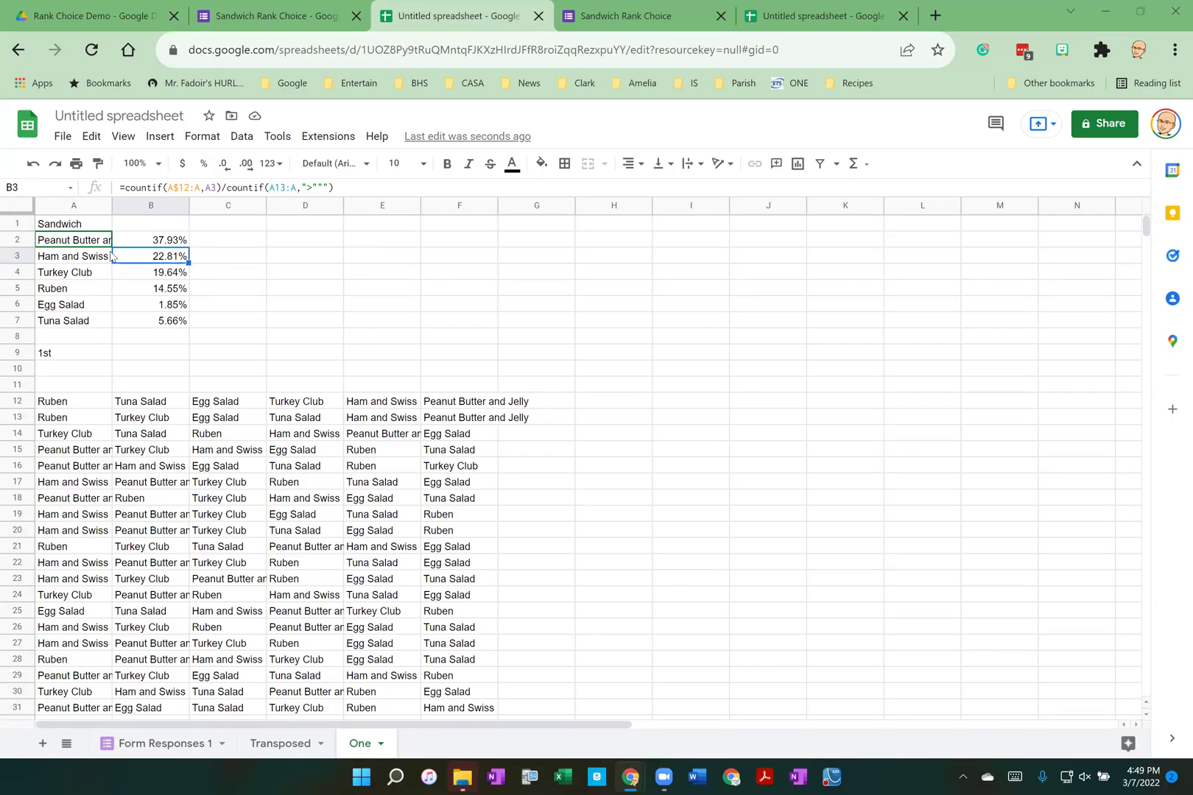
click(147, 241)
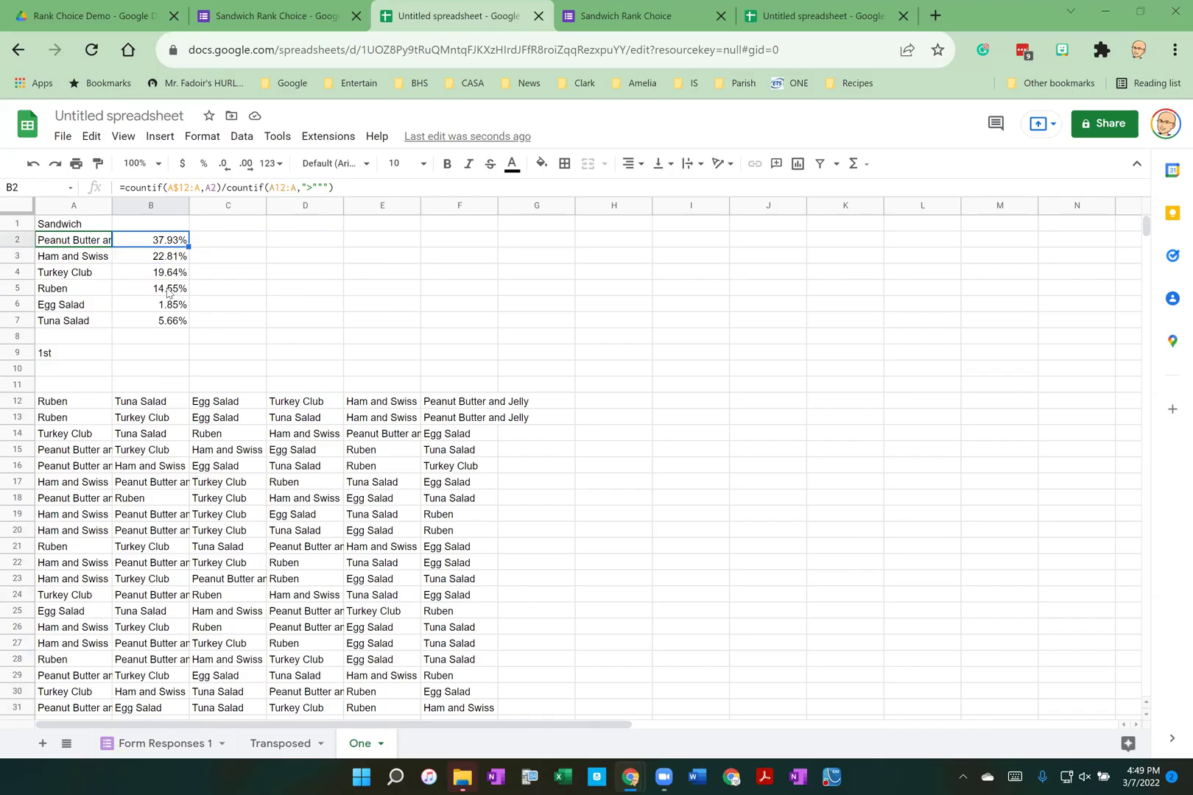
double_click(110, 205)
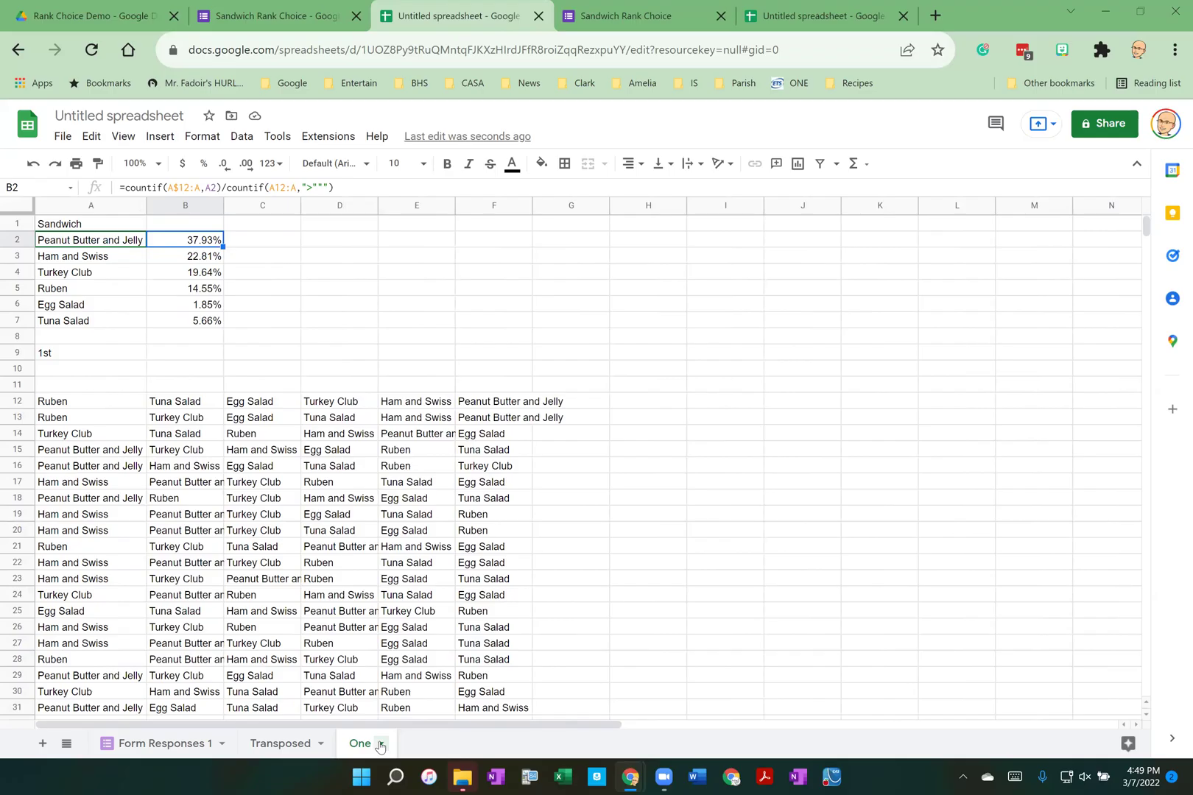
Duplicate the One sheet as Copy of One and locate its transpose formula in A10
click(380, 744)
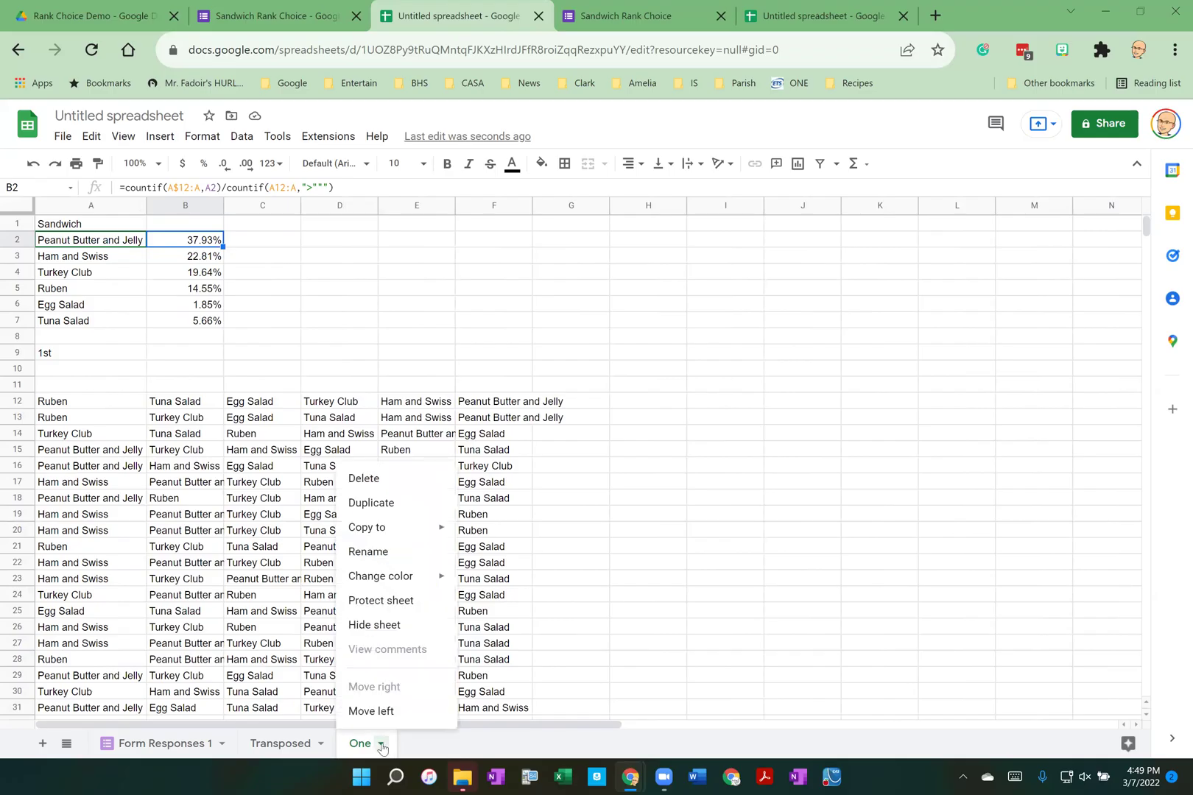
click(384, 504)
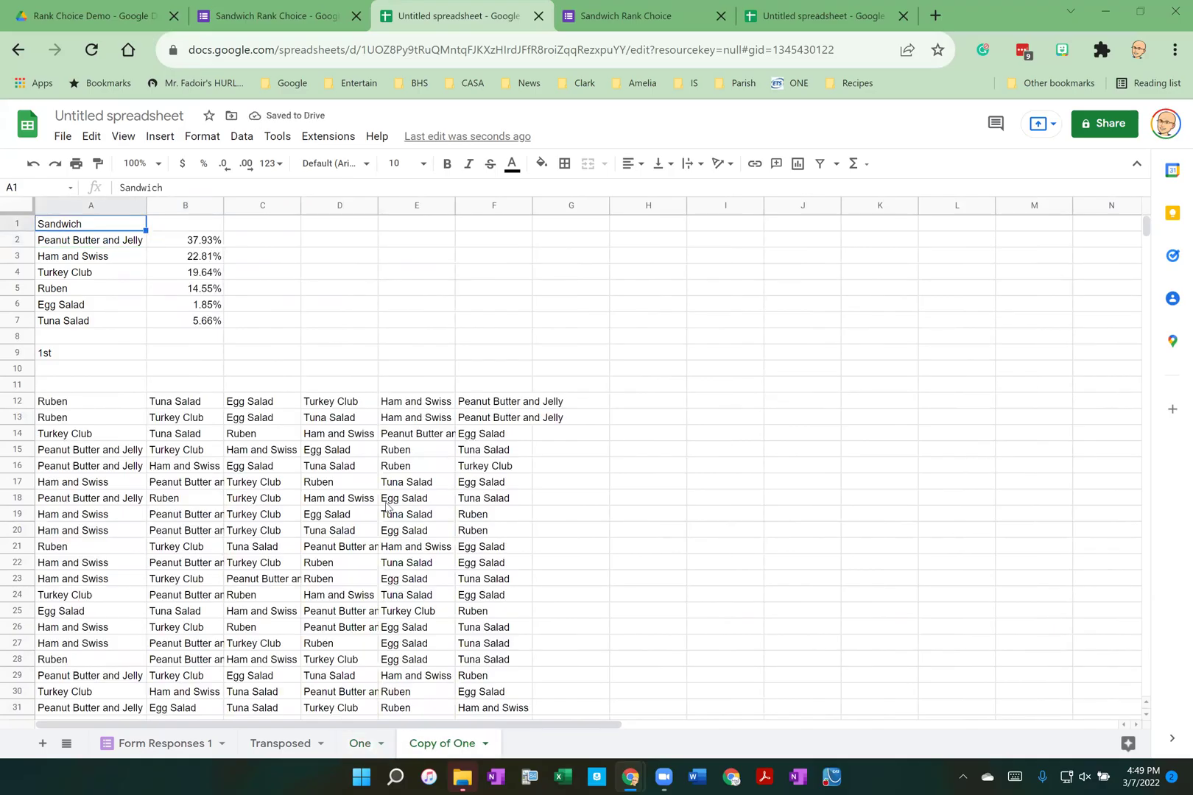
click(83, 407)
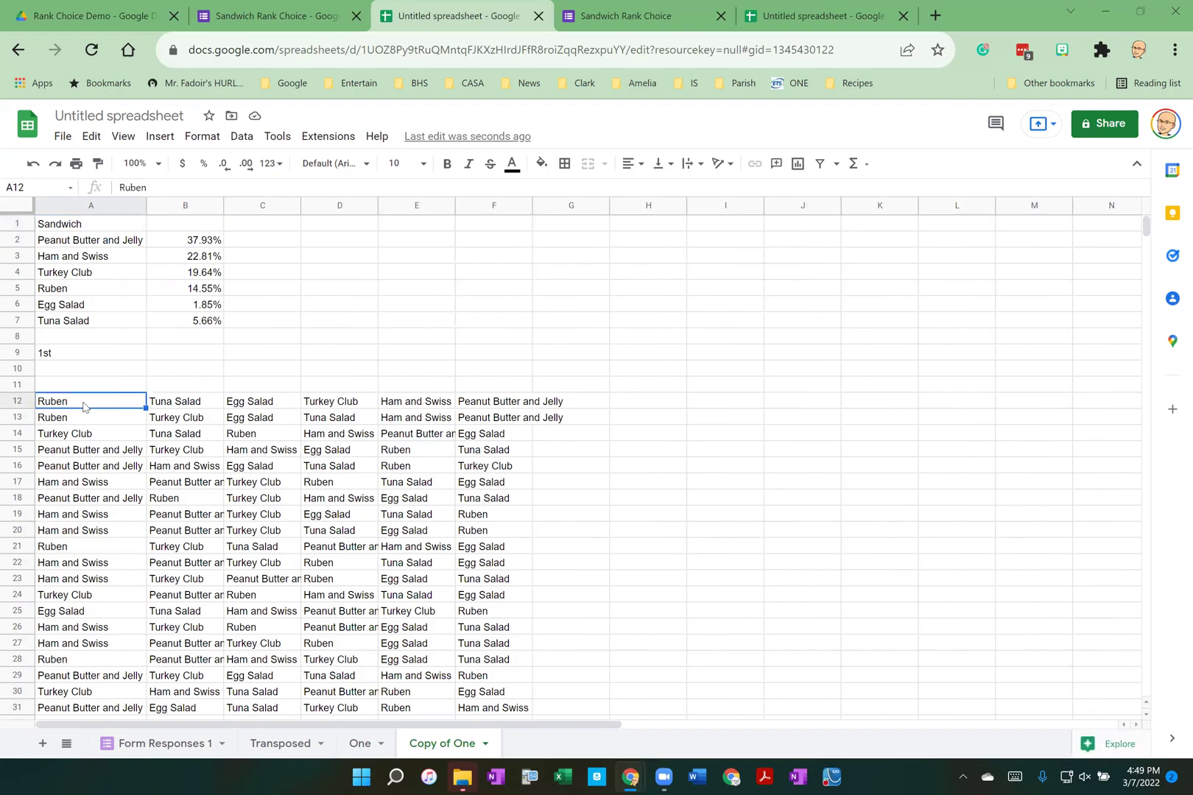
click(86, 383)
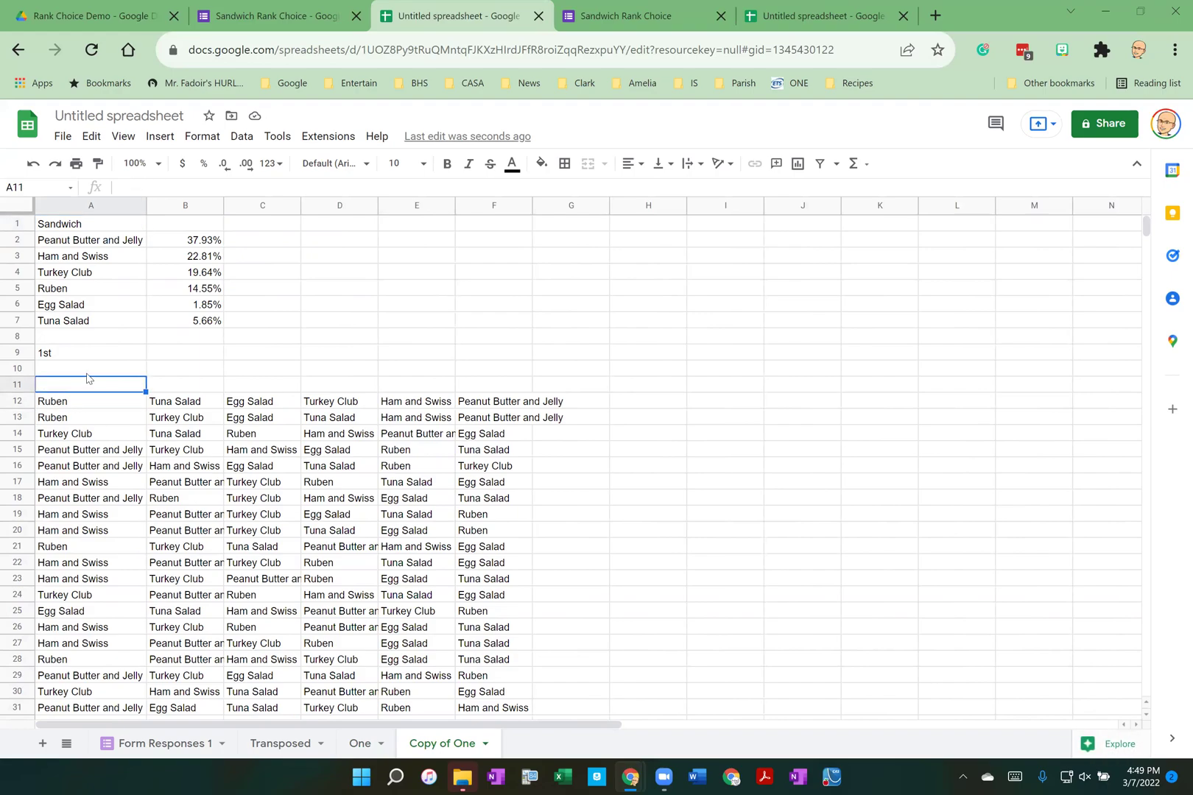
click(89, 373)
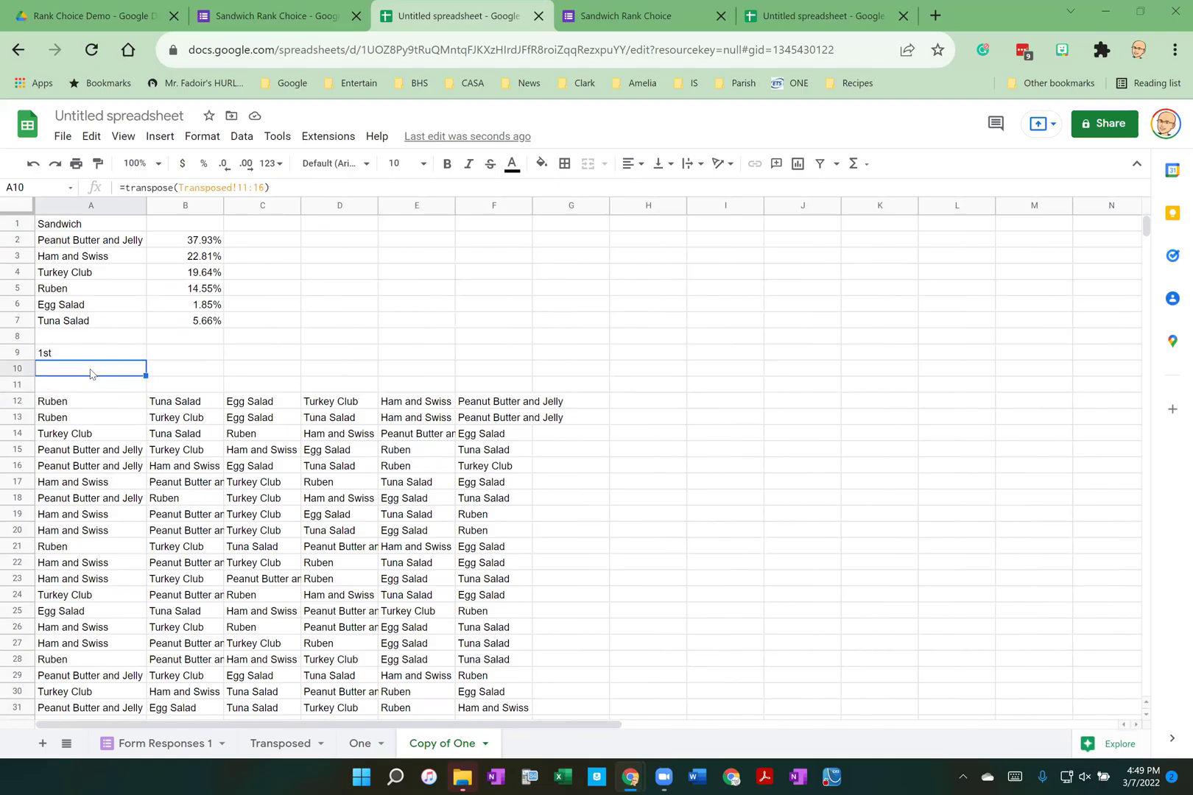
key(Delete)
click(120, 397)
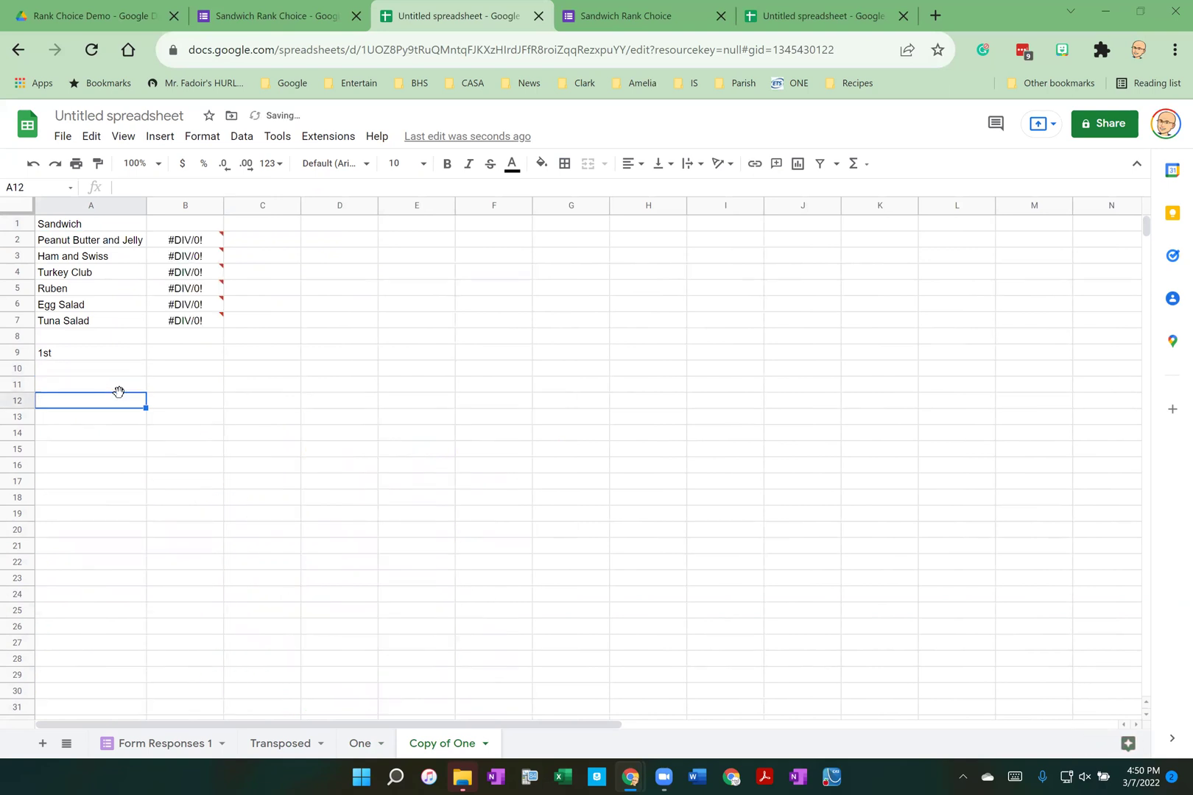
text(=)
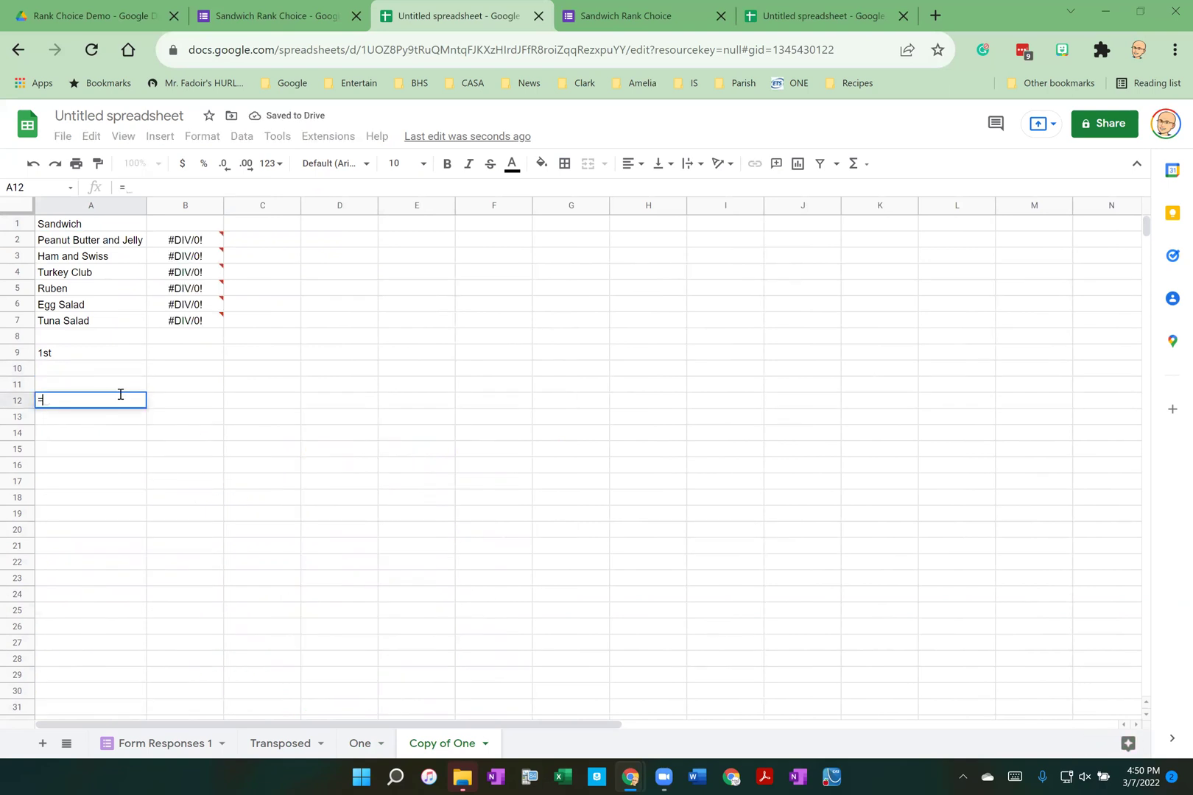
text(filt)
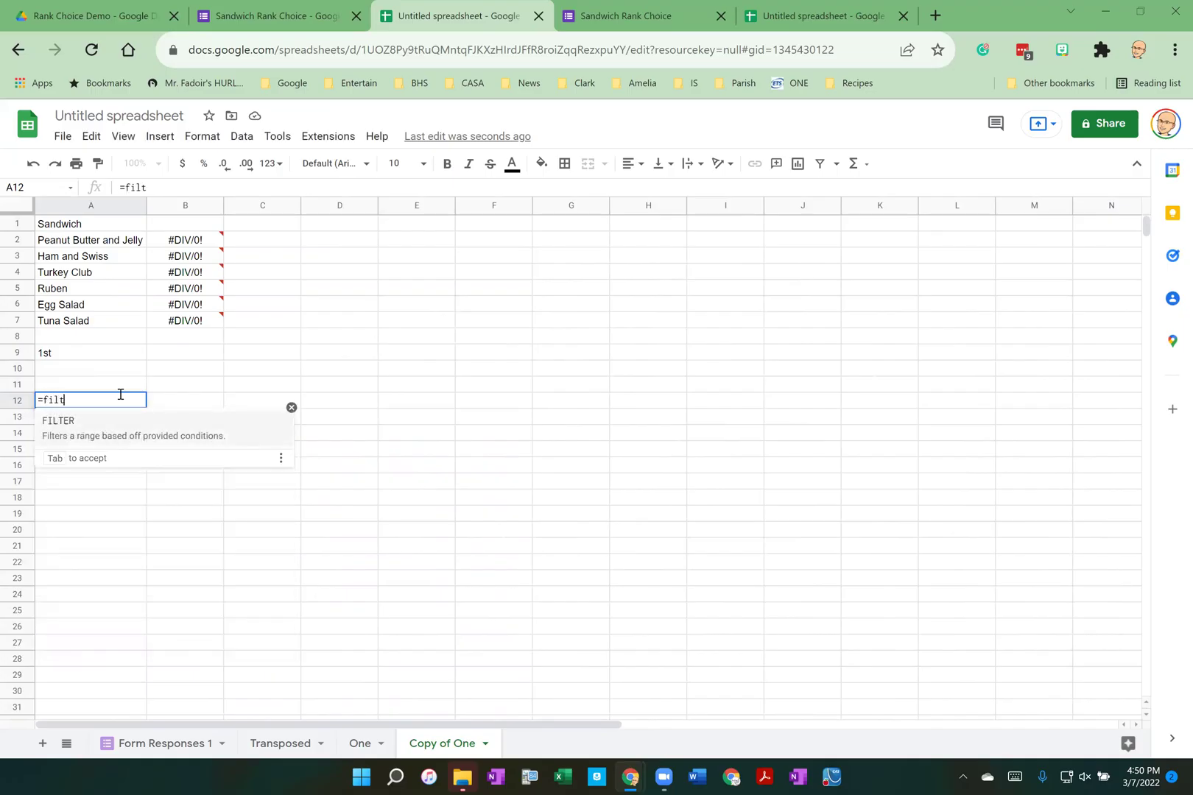
text(er()
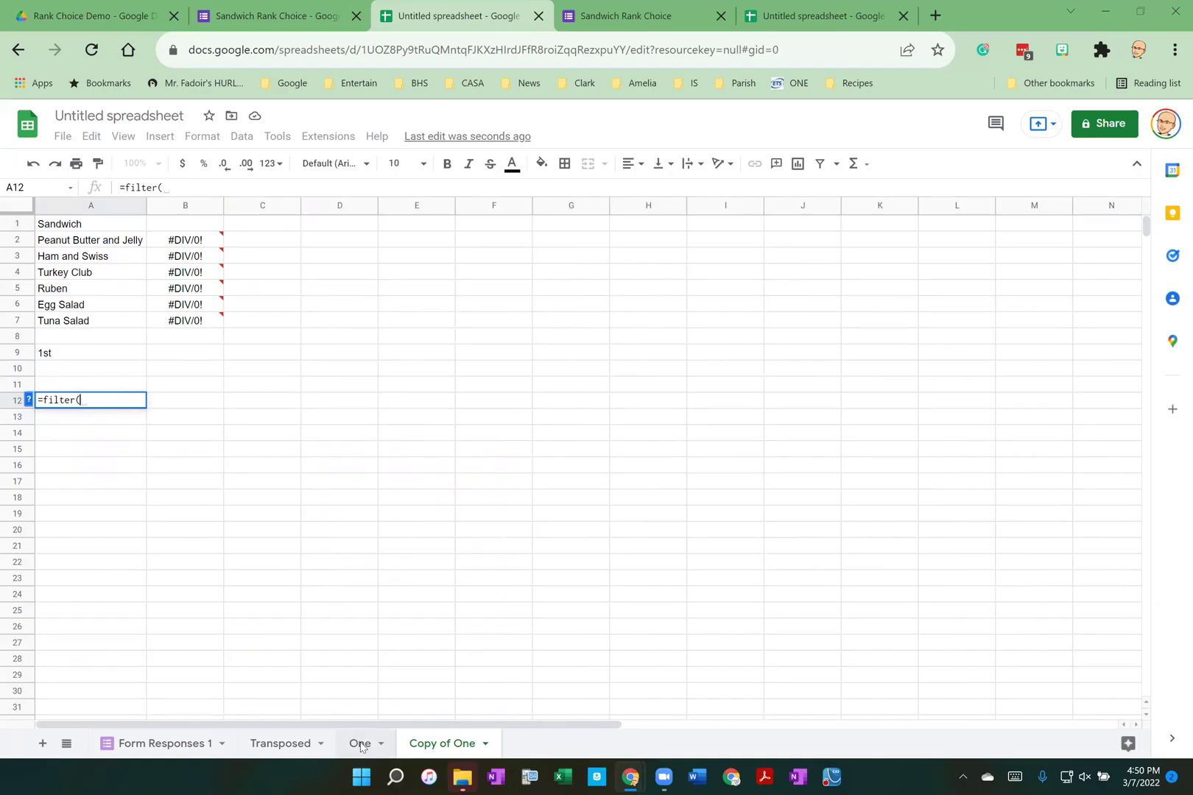
click(361, 744)
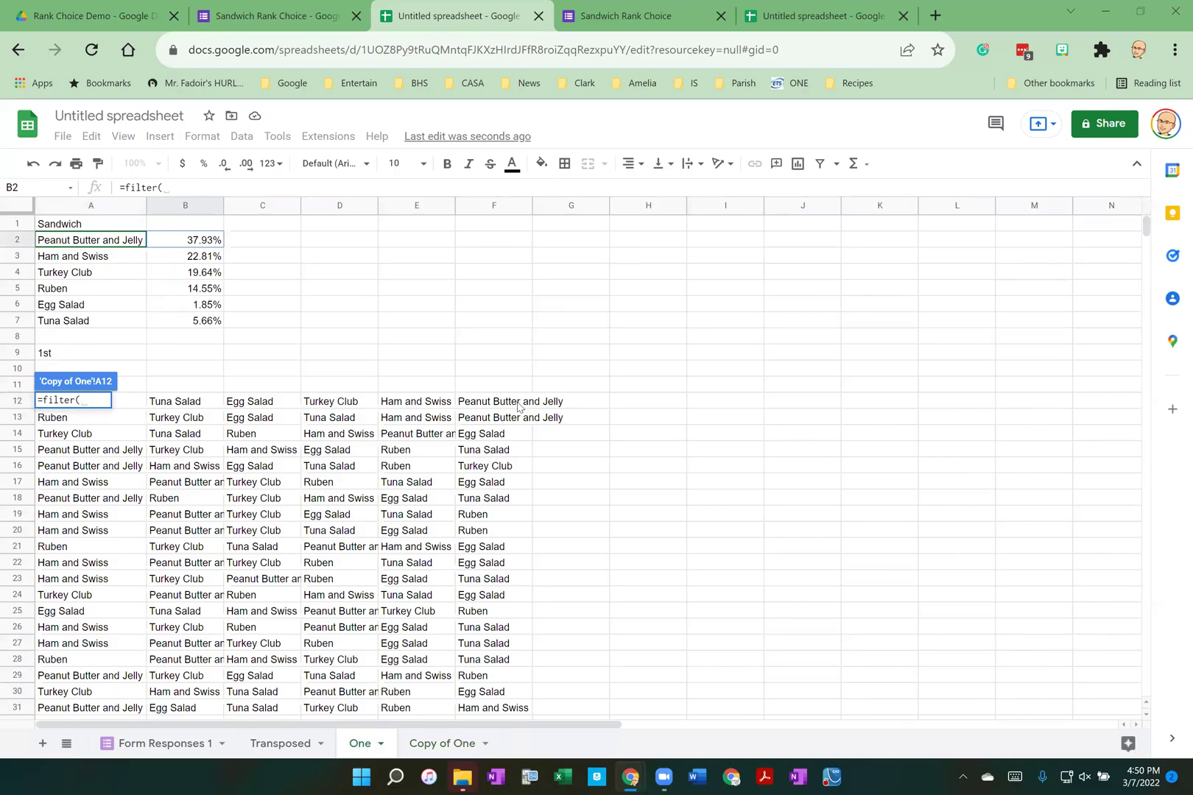
drag(520, 402, 145, 409)
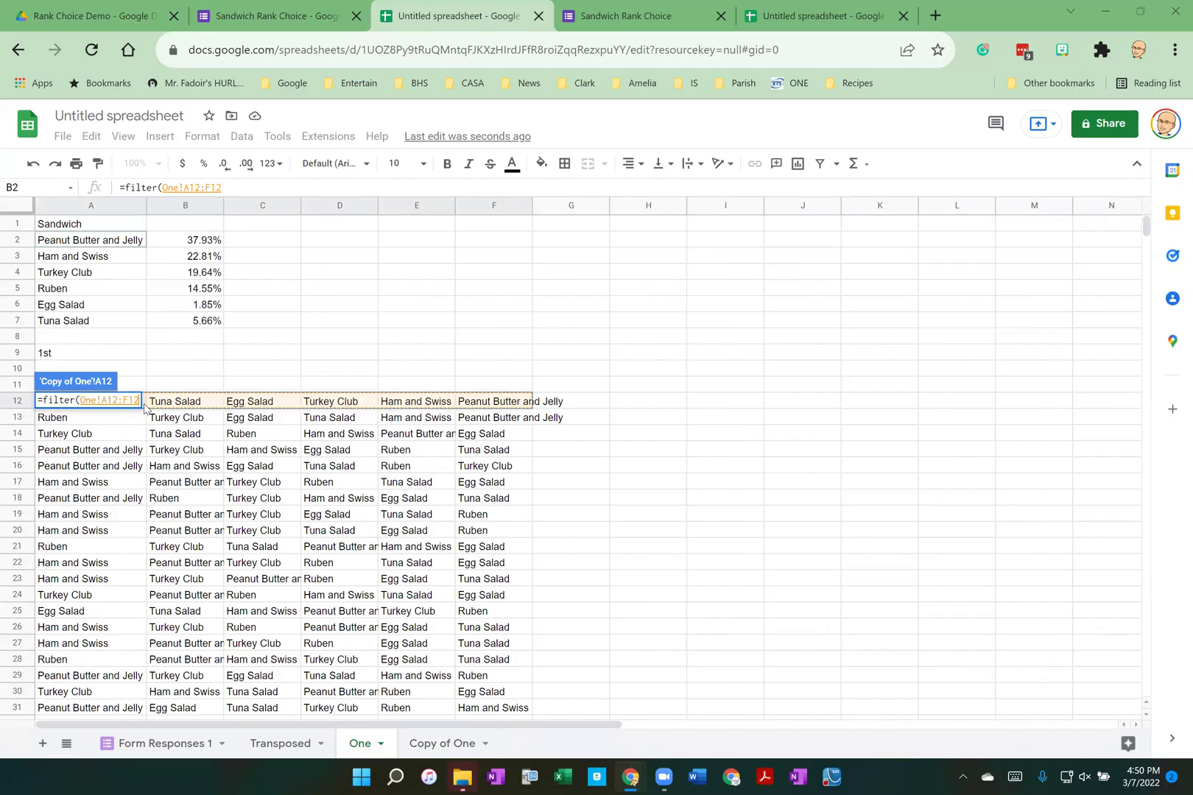
text(,)
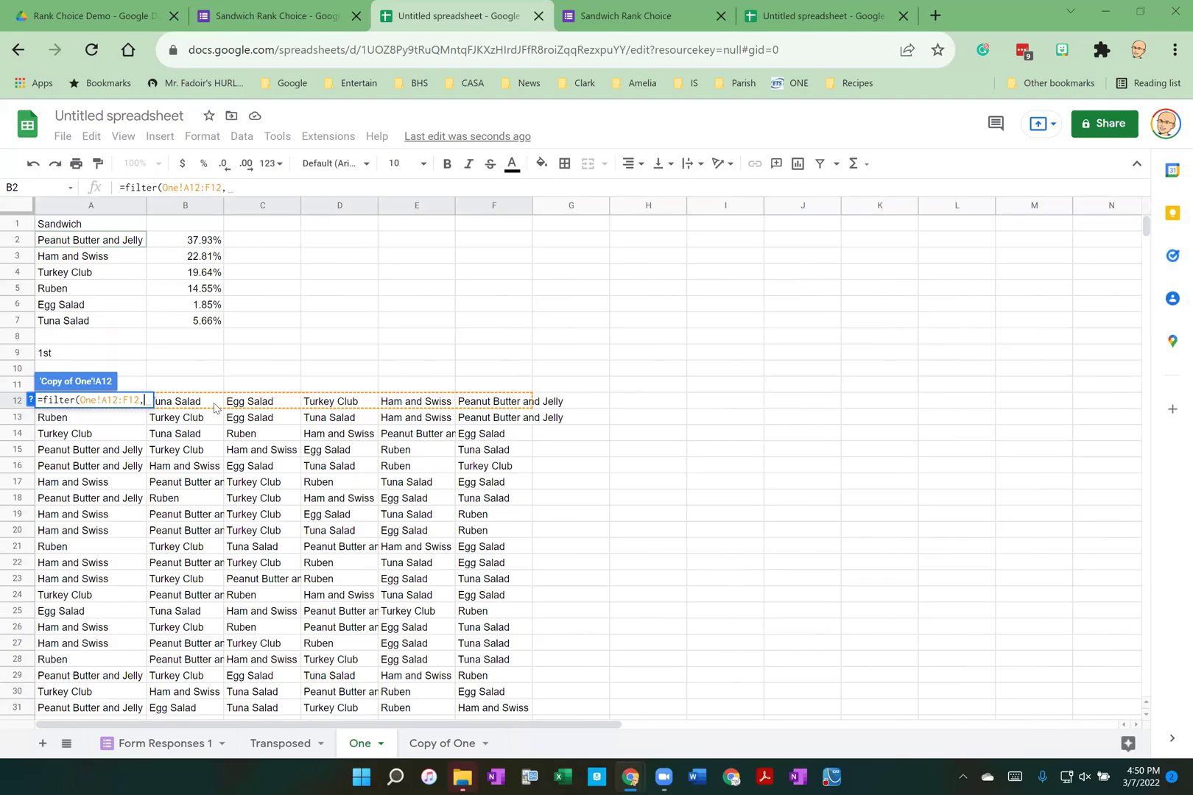
key(BackSpace)
key(Return)
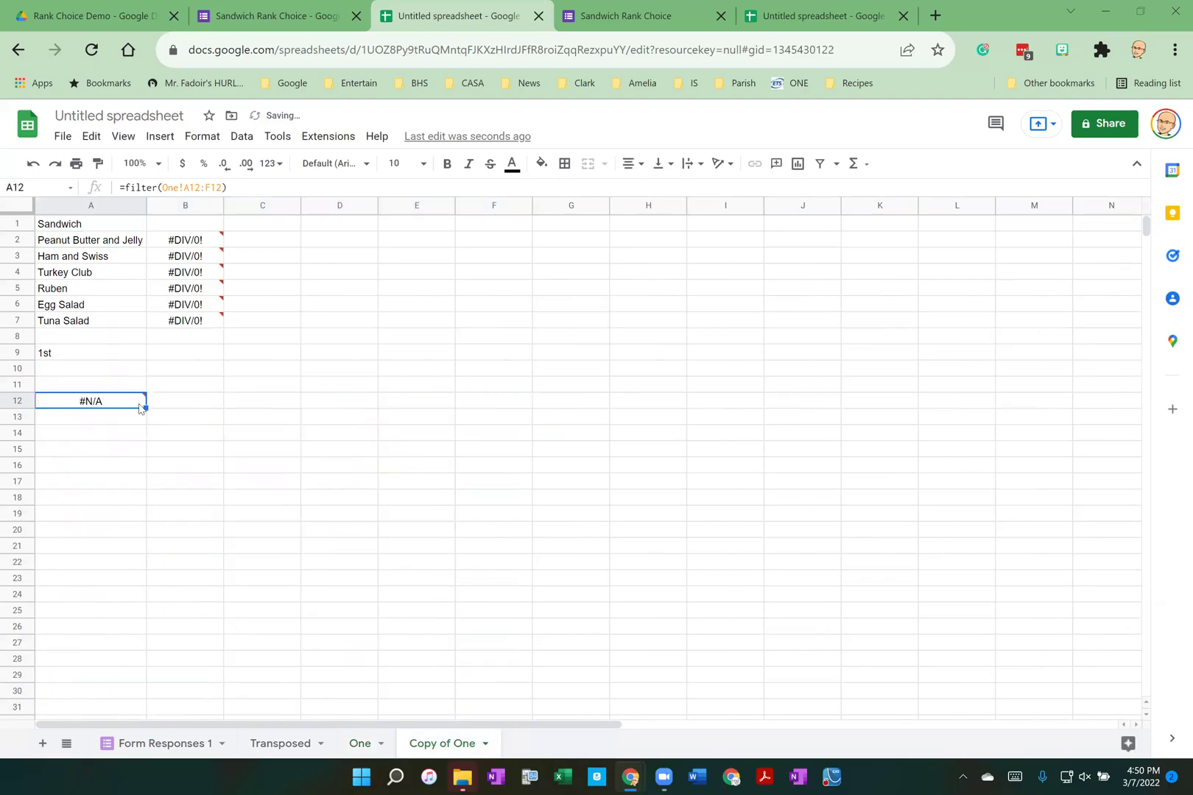
mouse_move(133, 408)
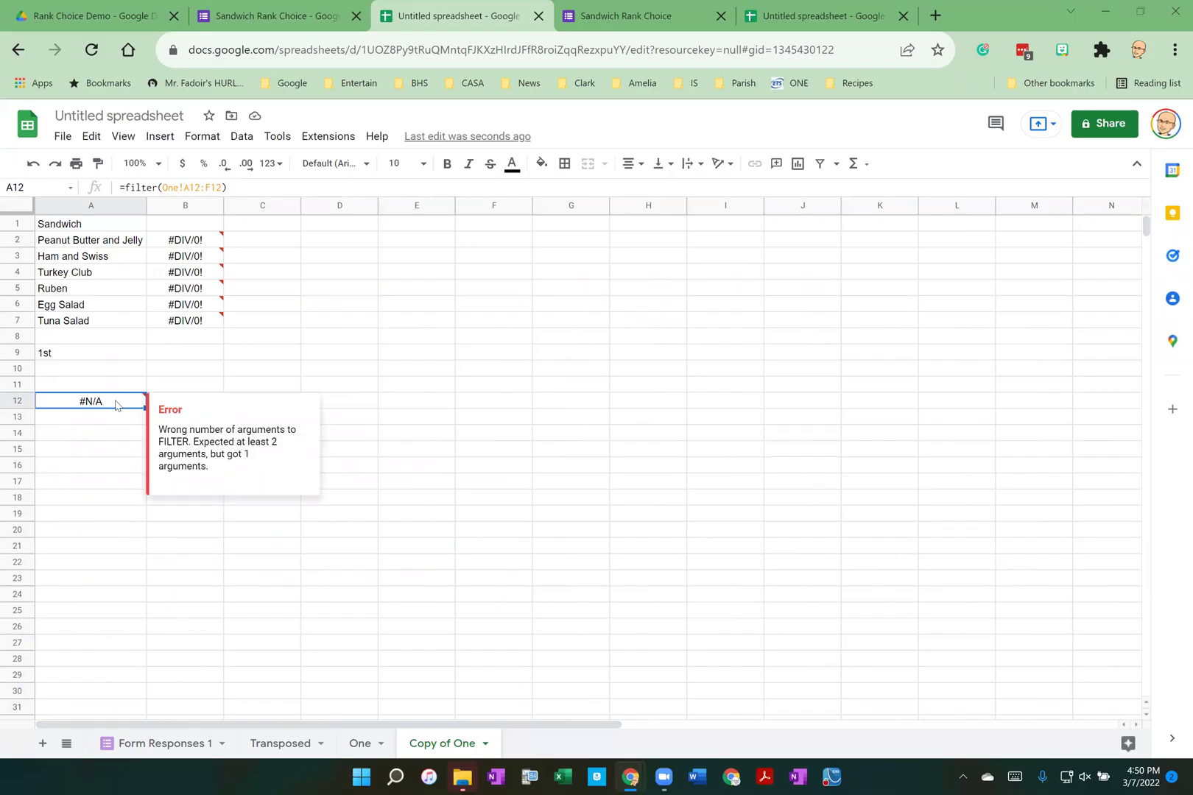
key(Delete)
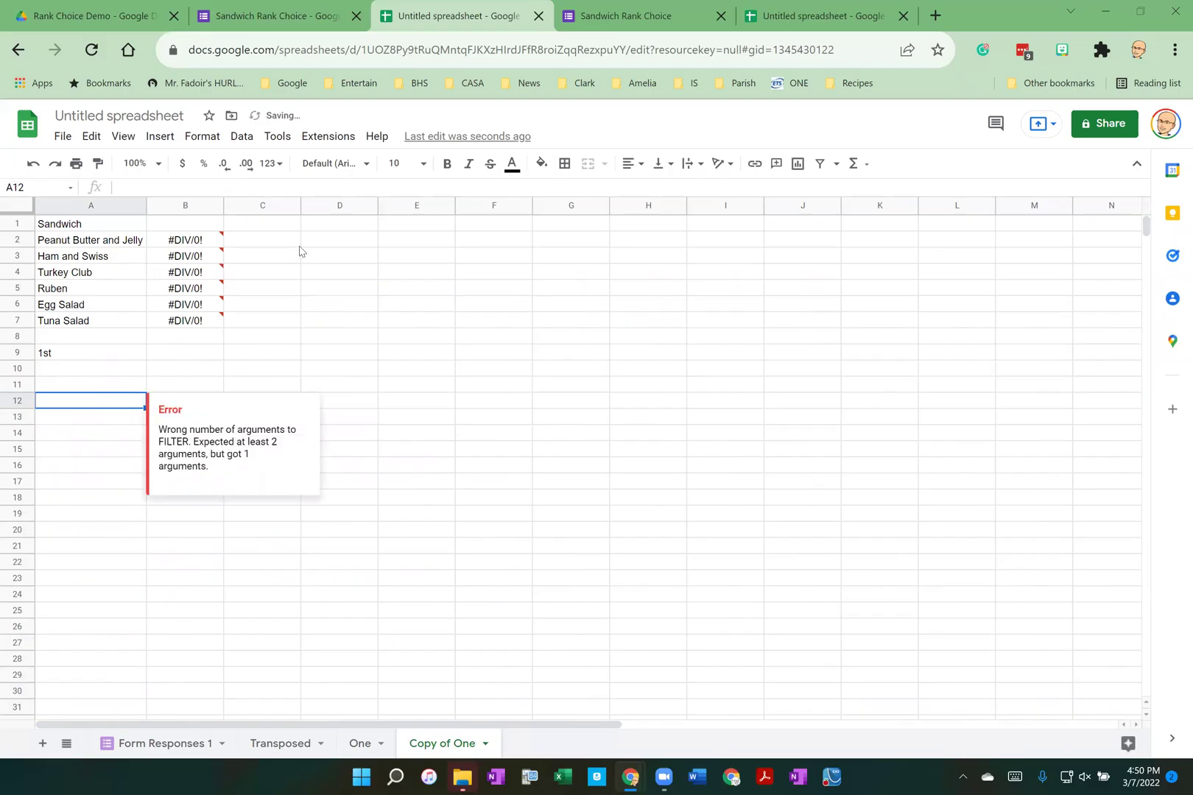
Enter the heading Eliminate in D1
click(336, 230)
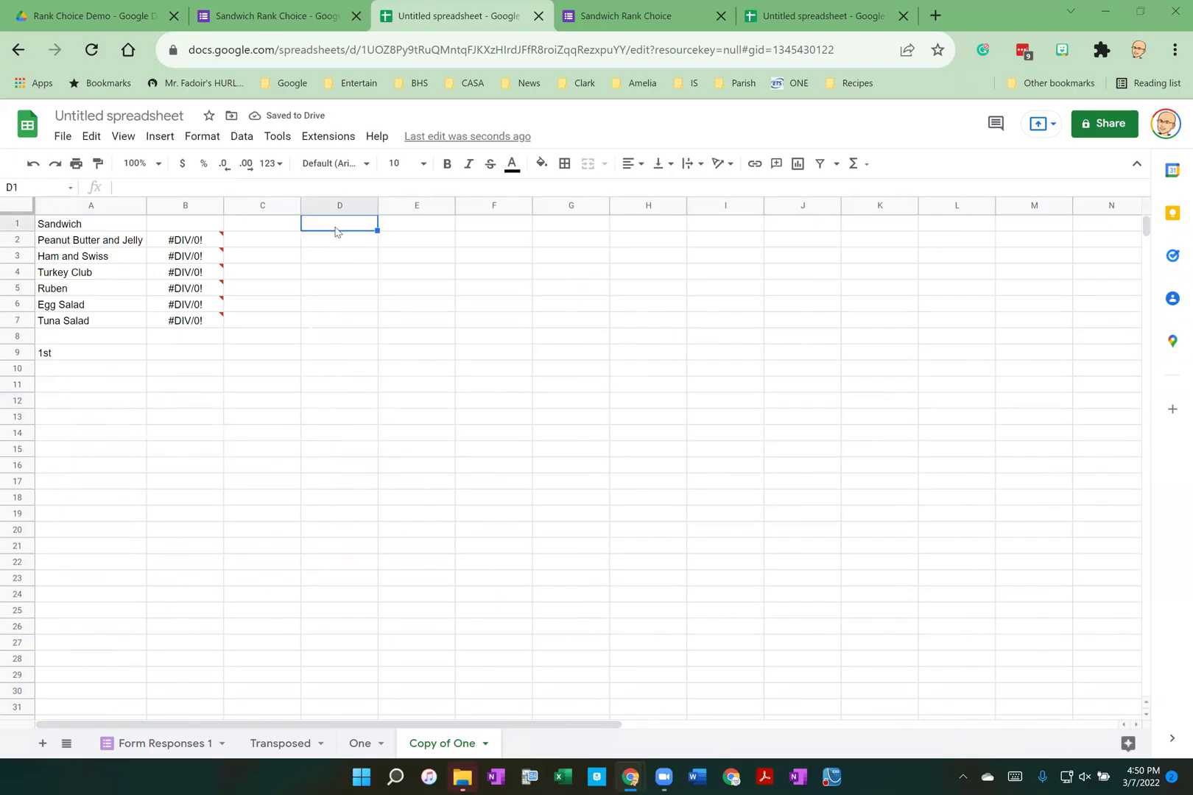
text(Elim)
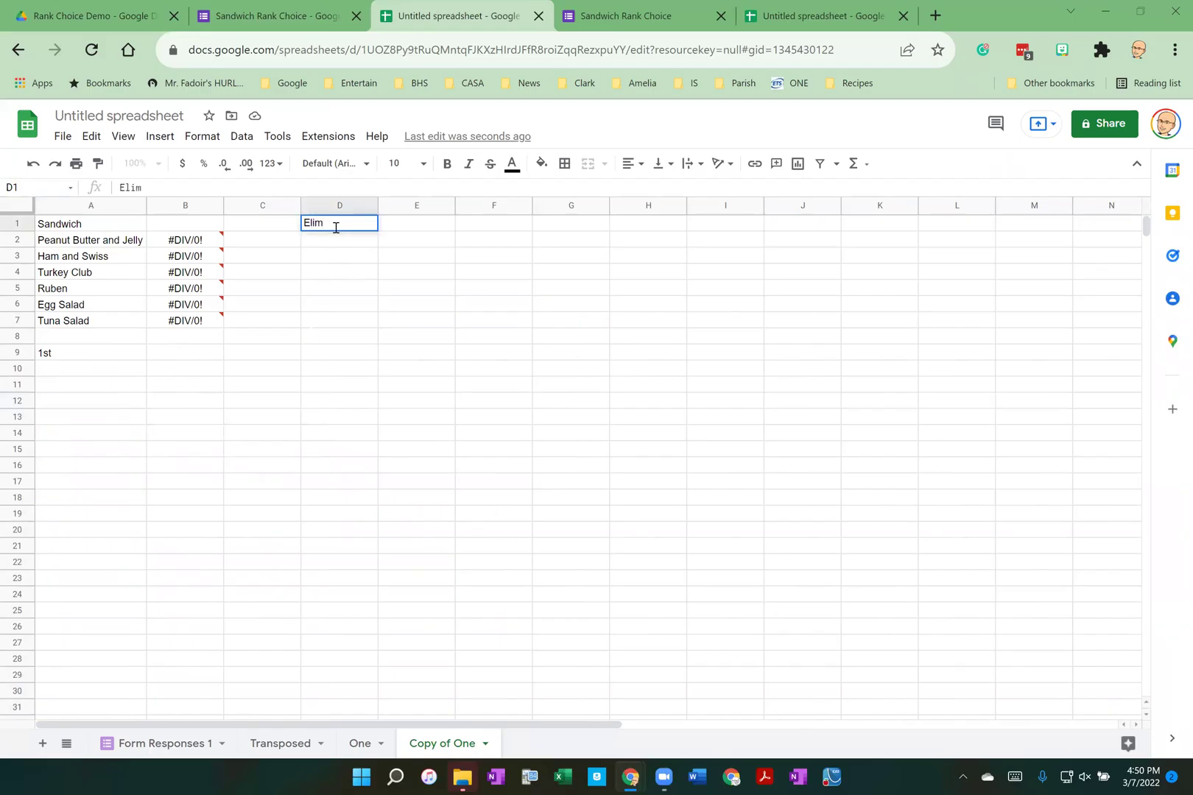
text(inate)
key(Return)
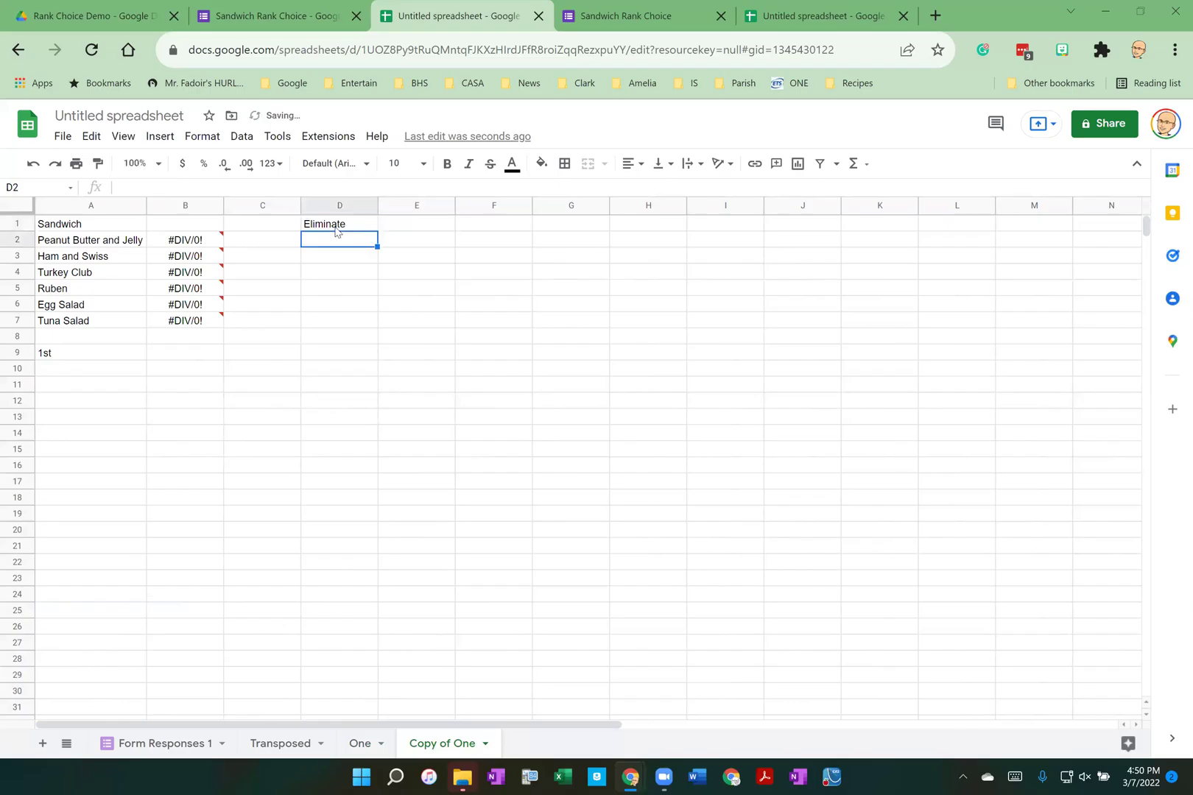
Enter =filter(One!A12:F12,One!A12:F12<>D2) in A12
click(65, 408)
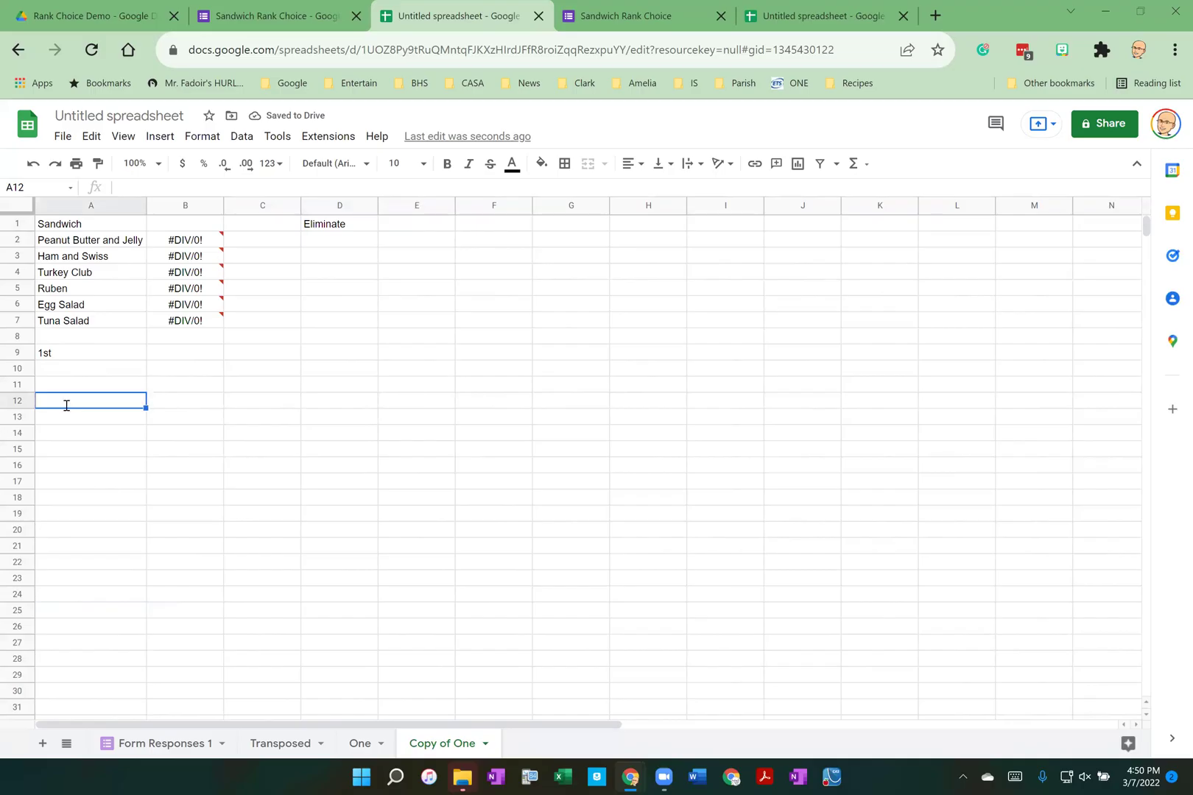
text(=f)
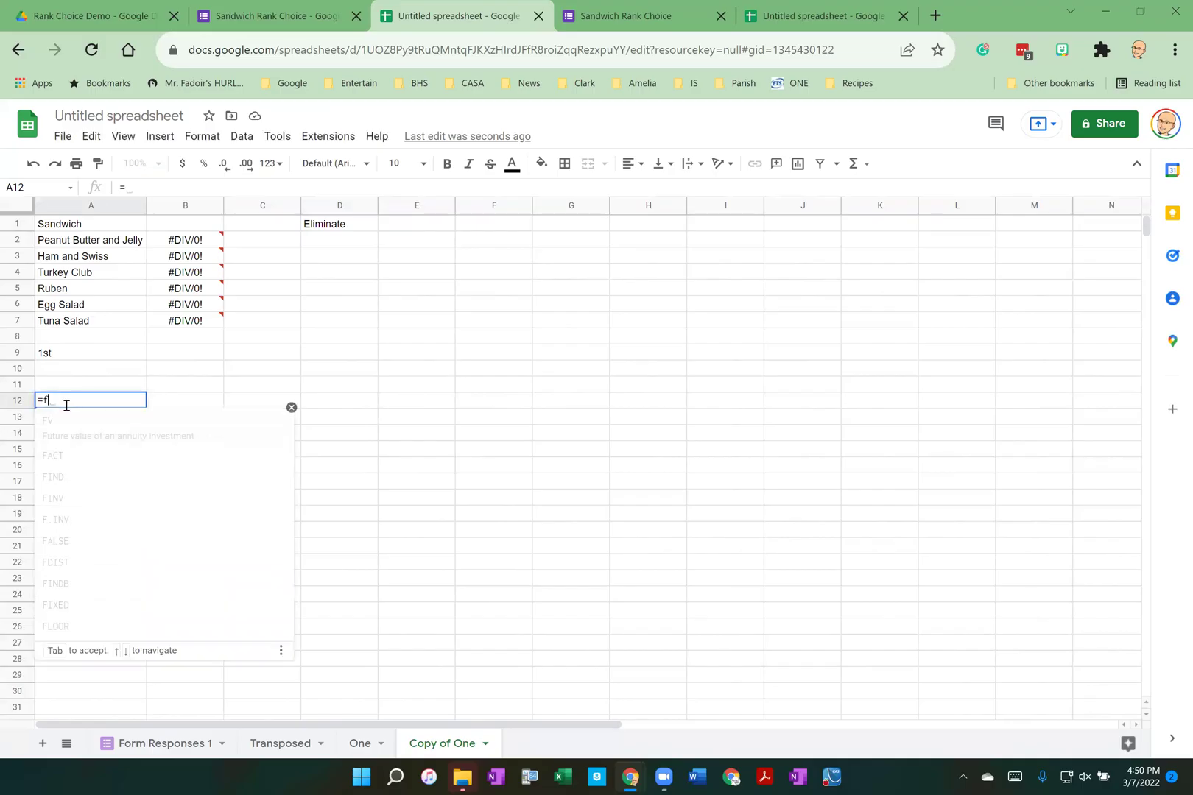
text(ilter()
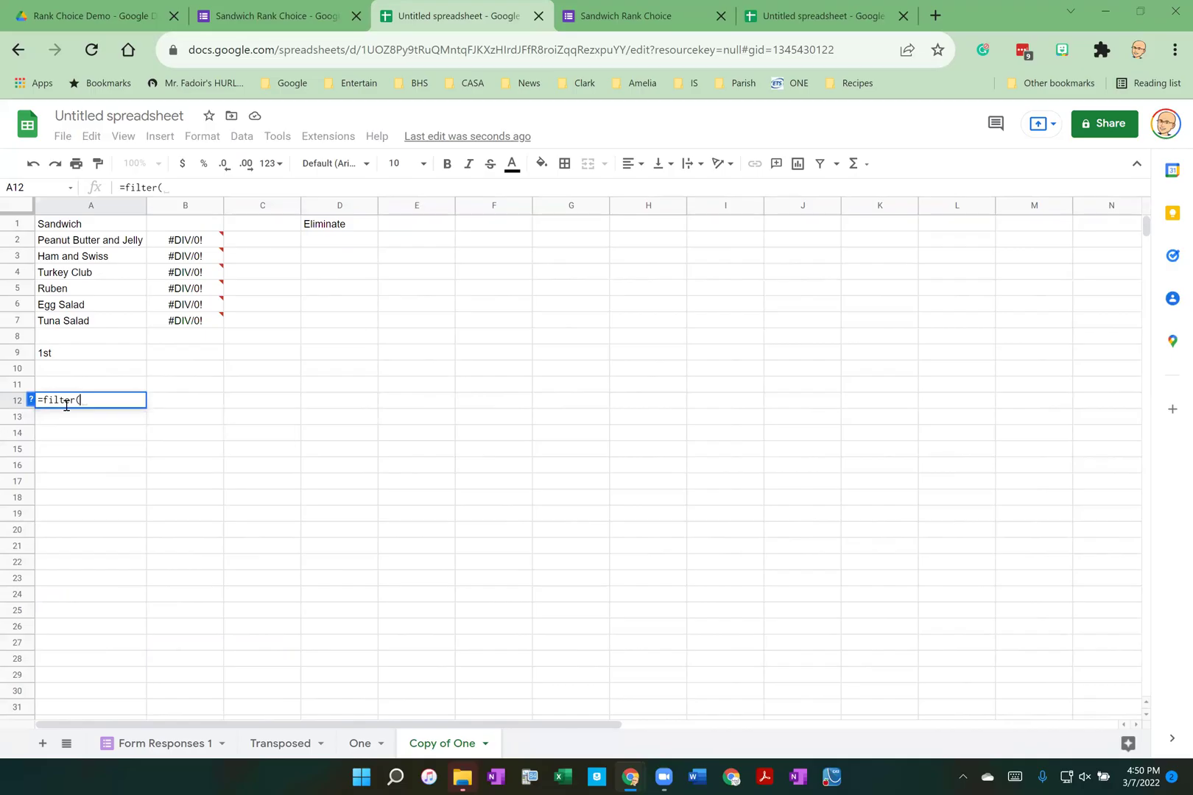
click(347, 745)
drag(493, 402, 142, 402)
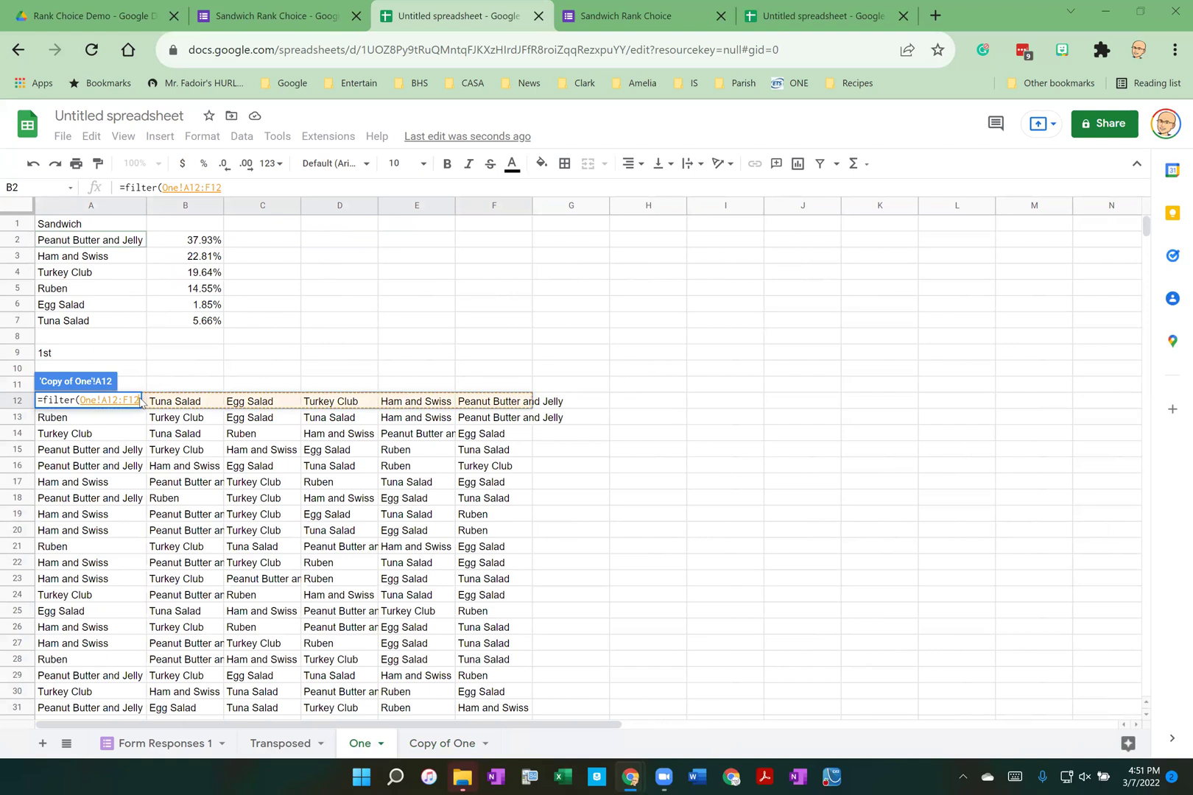
text(,)
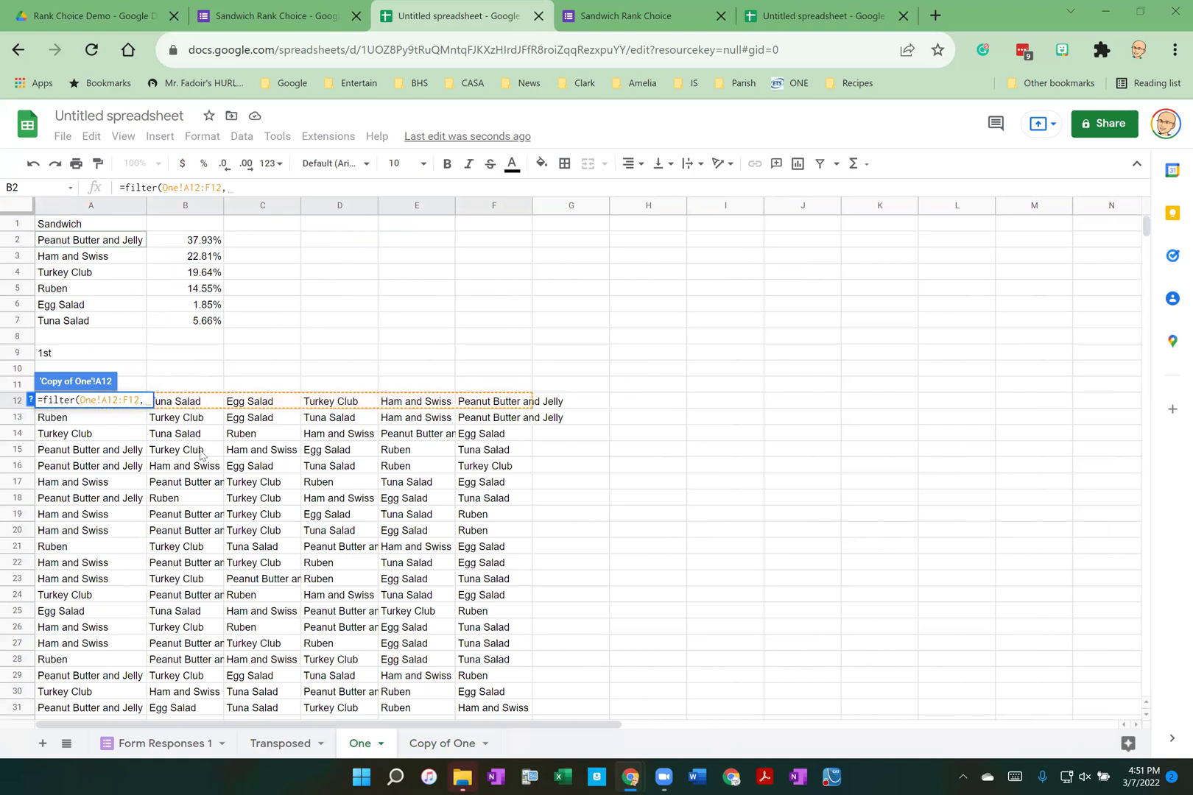
click(445, 745)
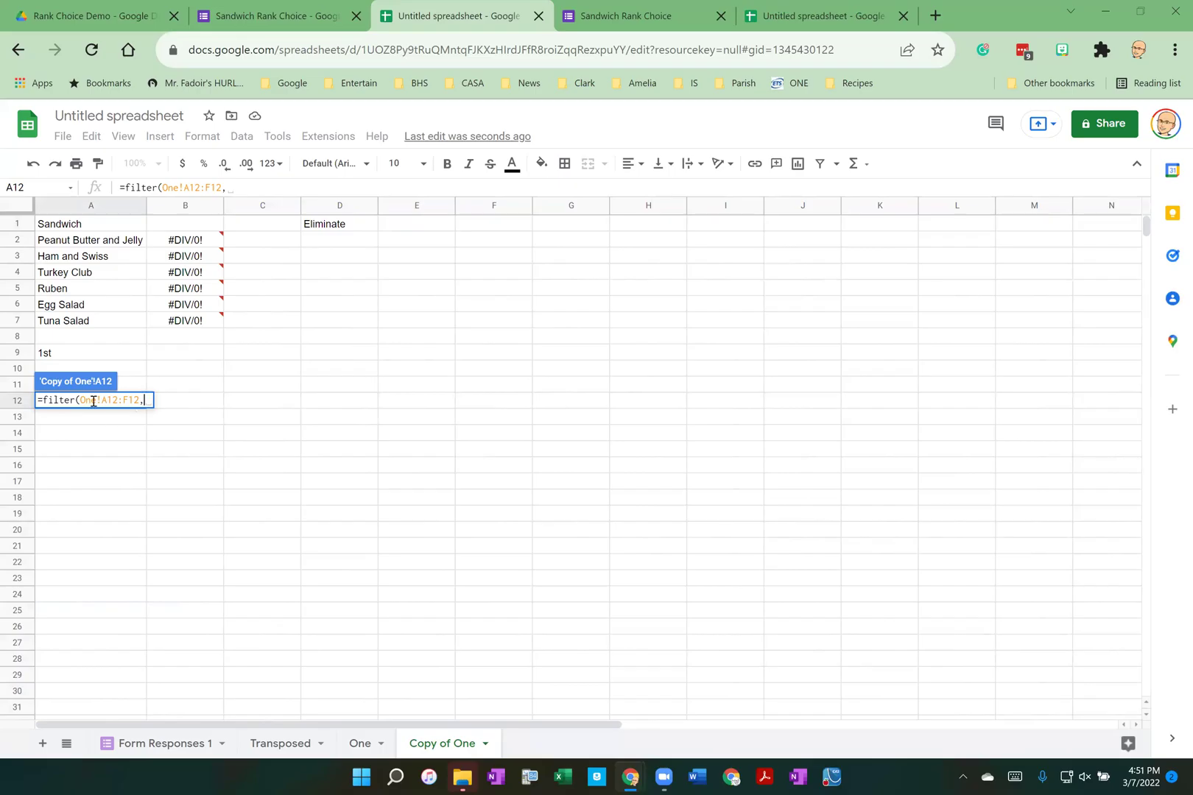
drag(81, 401, 140, 398)
key(ctrl+c)
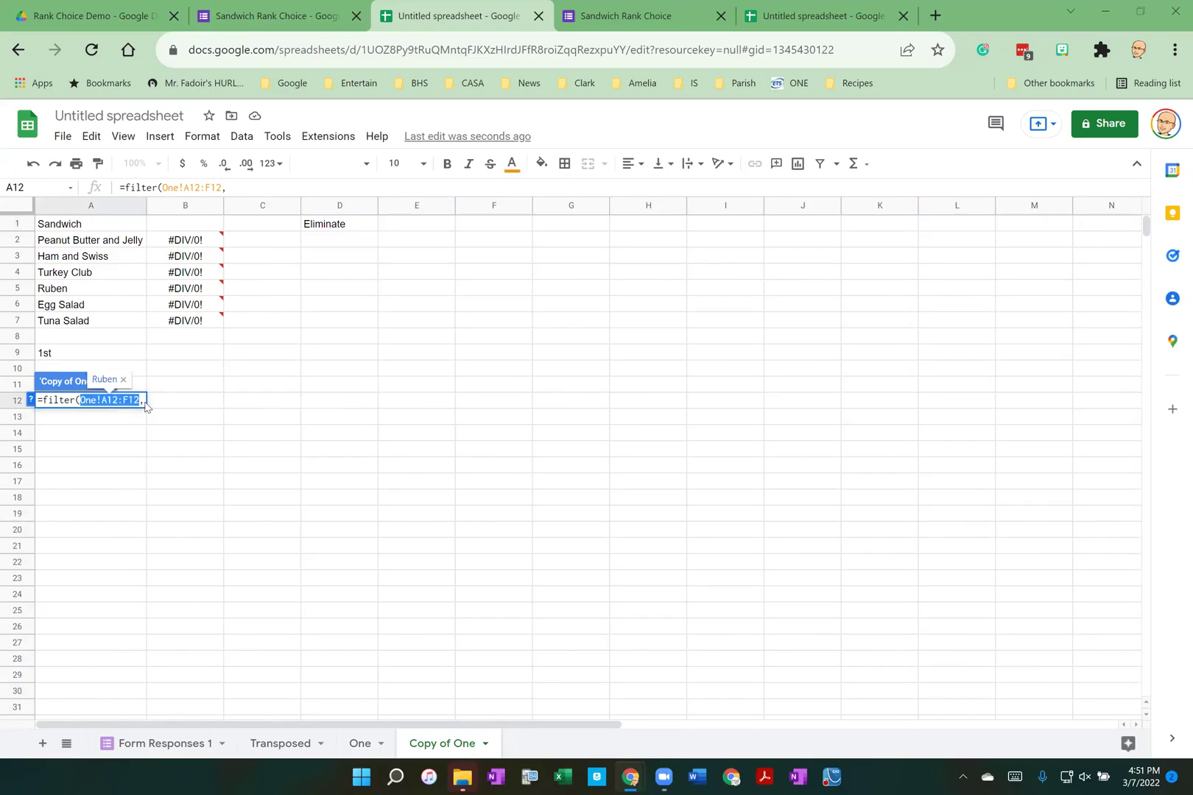
click(243, 189)
text(,)
key(ctrl+v)
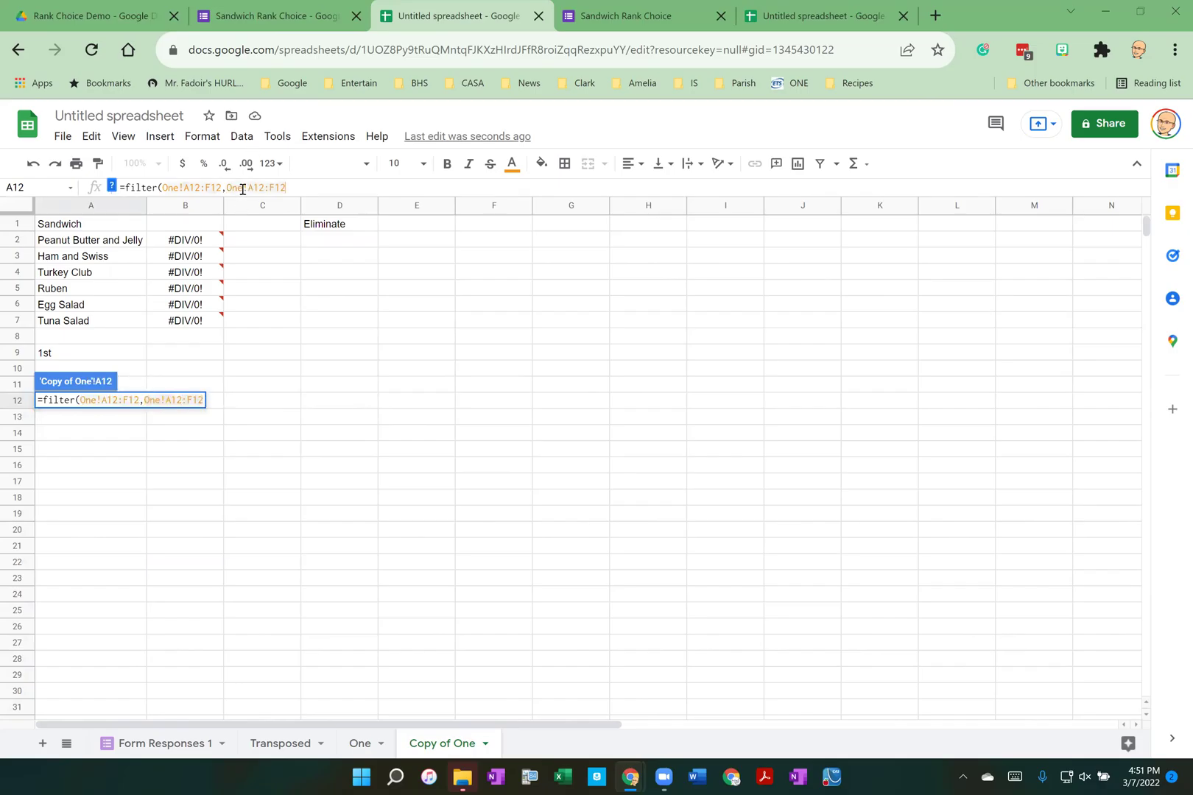
text(<>)
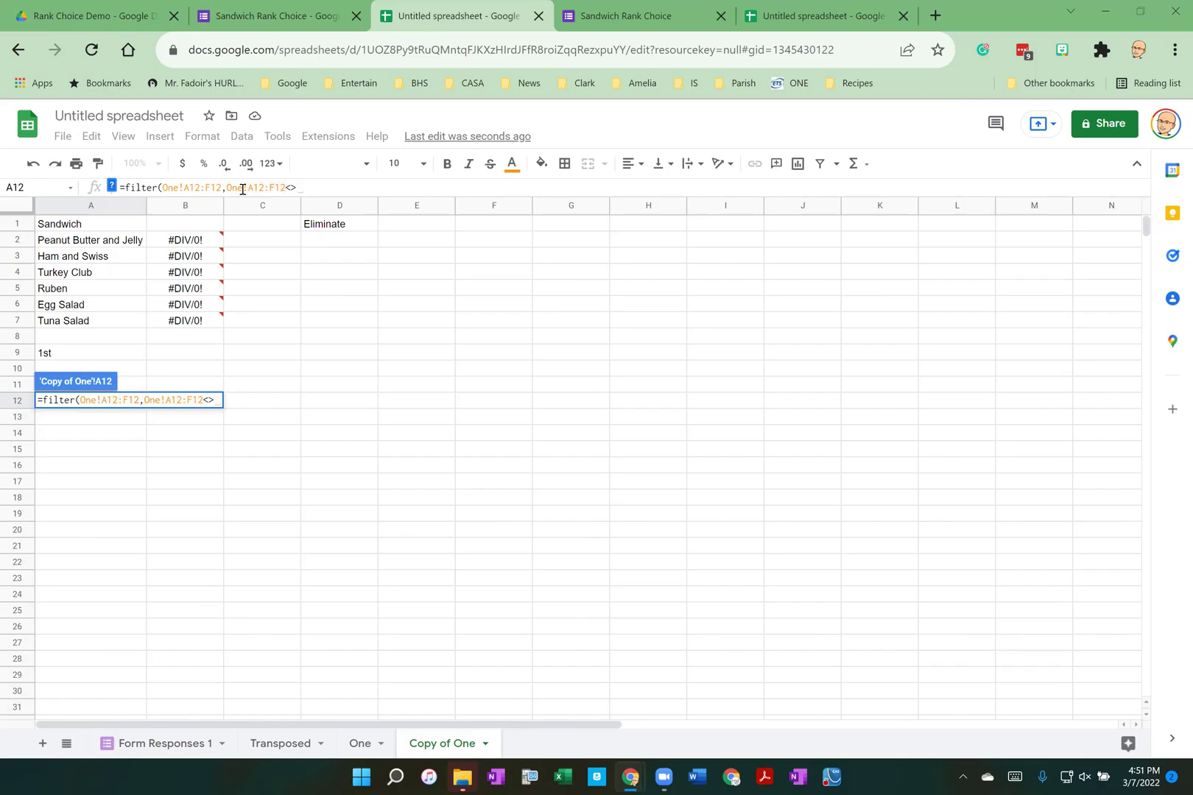
click(360, 244)
text())
key(Return)
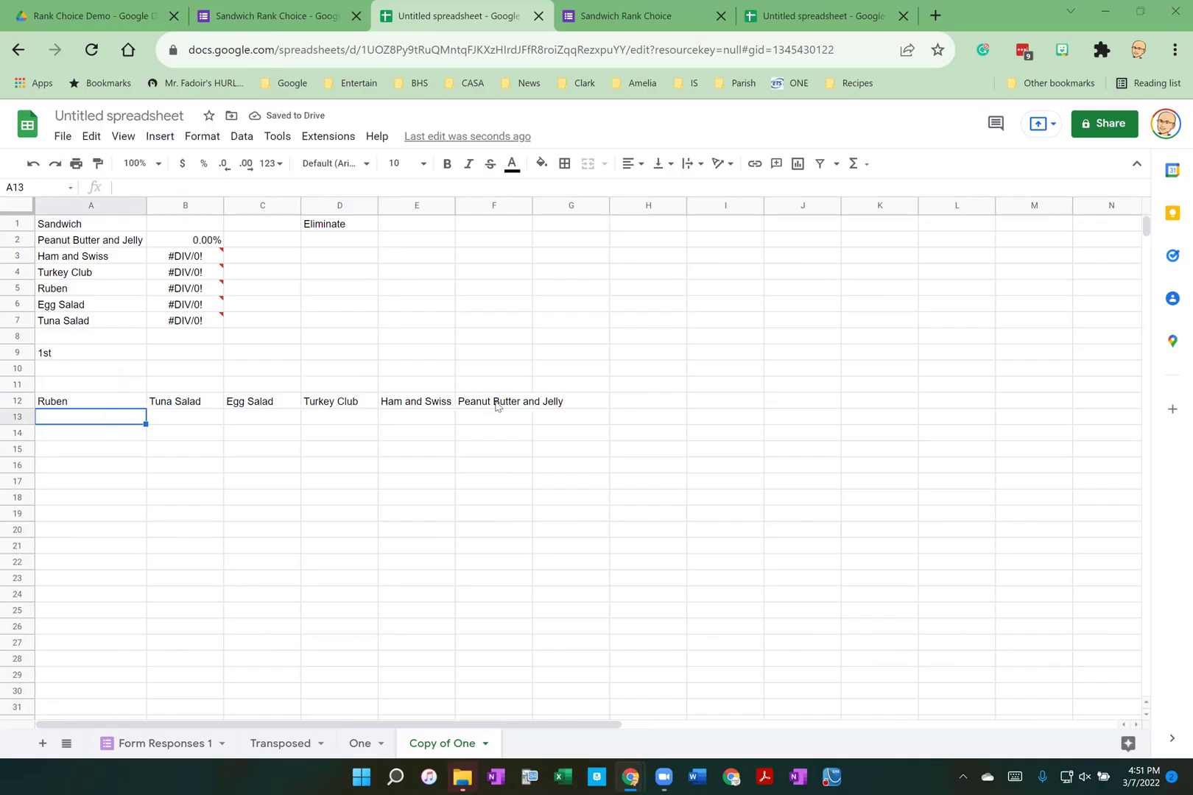
Add a dropdown to D2 that lists the six sandwich names from A2:A7
click(338, 246)
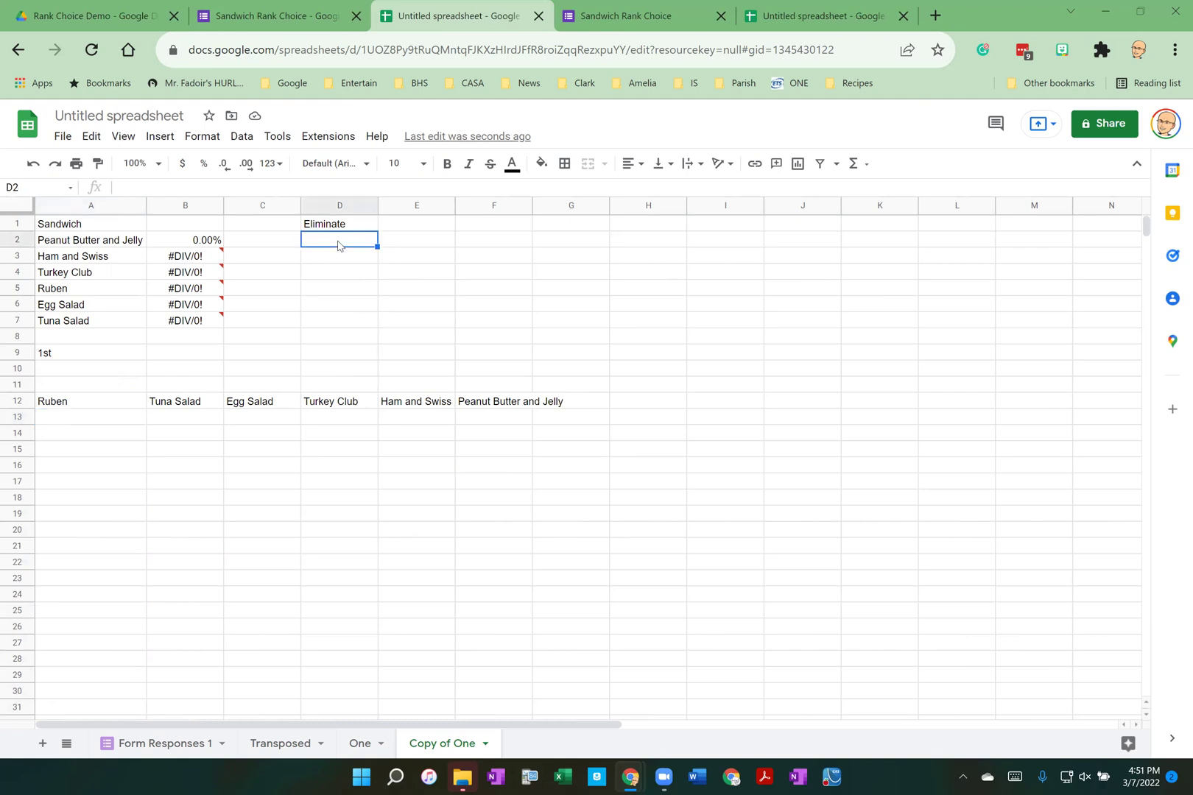
click(237, 140)
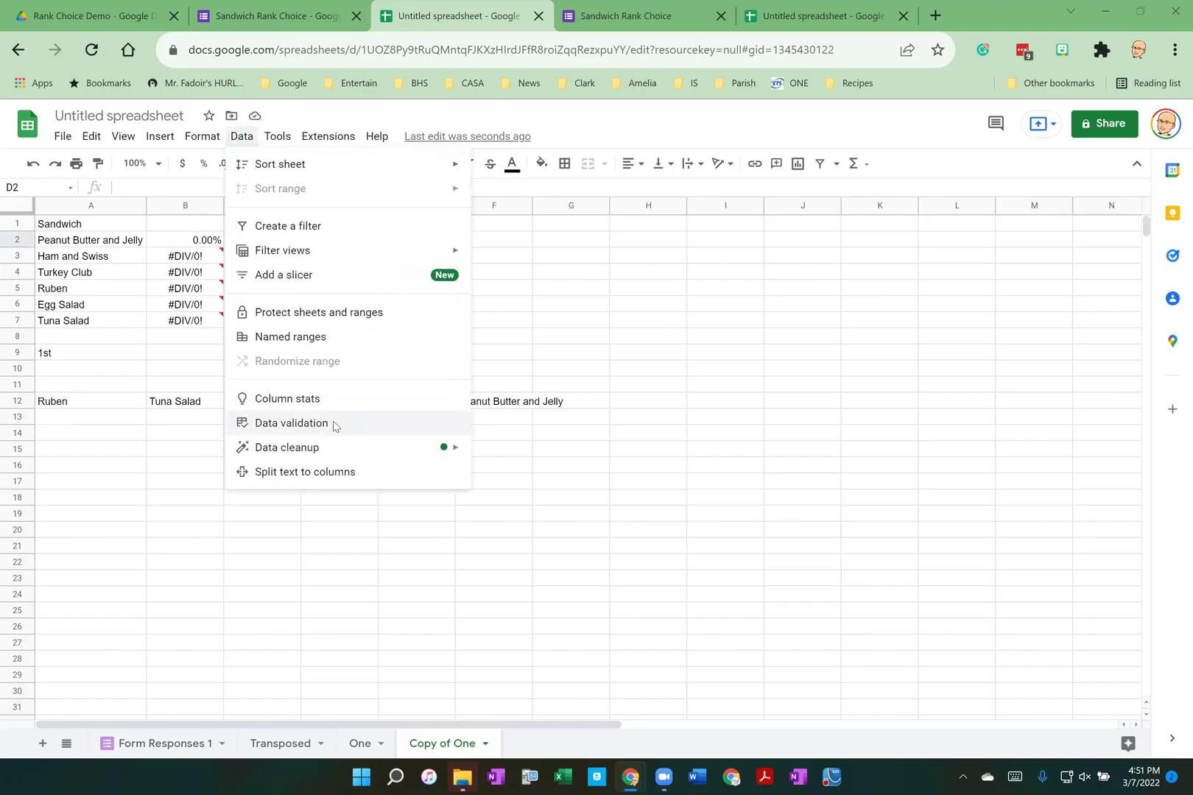
click(292, 423)
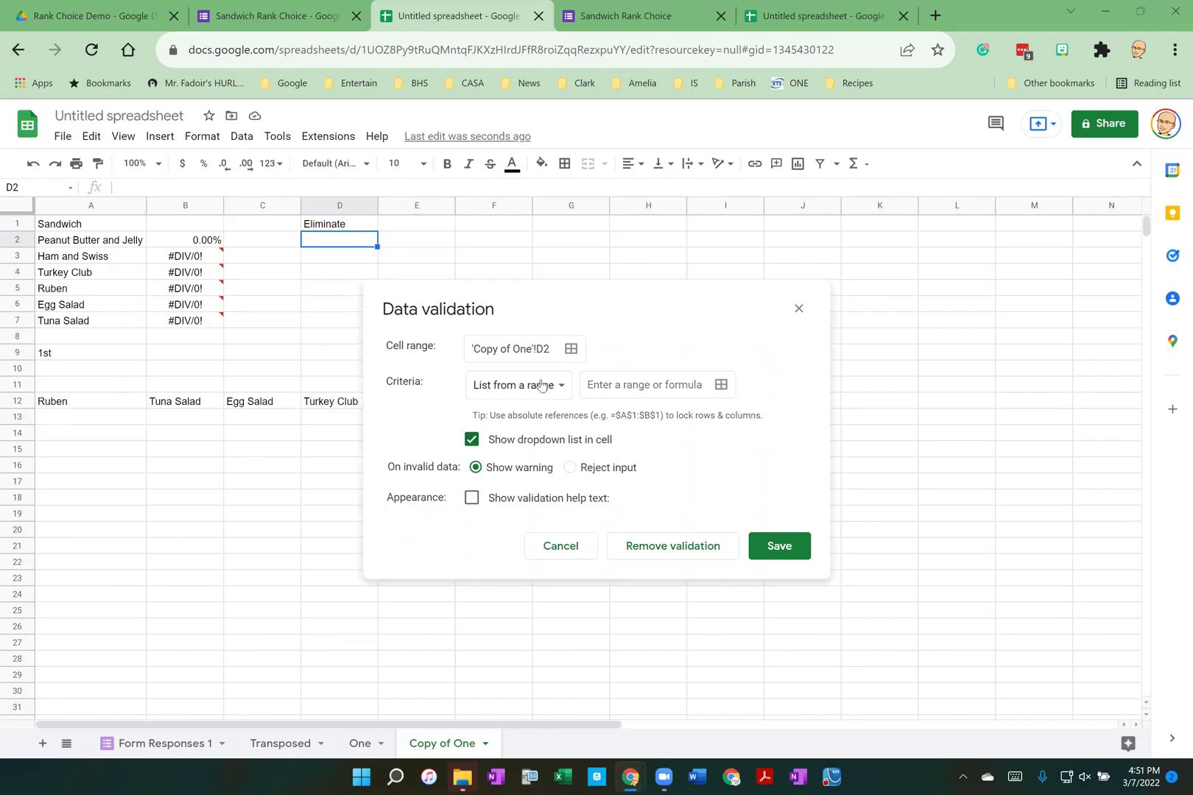
click(613, 387)
drag(128, 247, 127, 269)
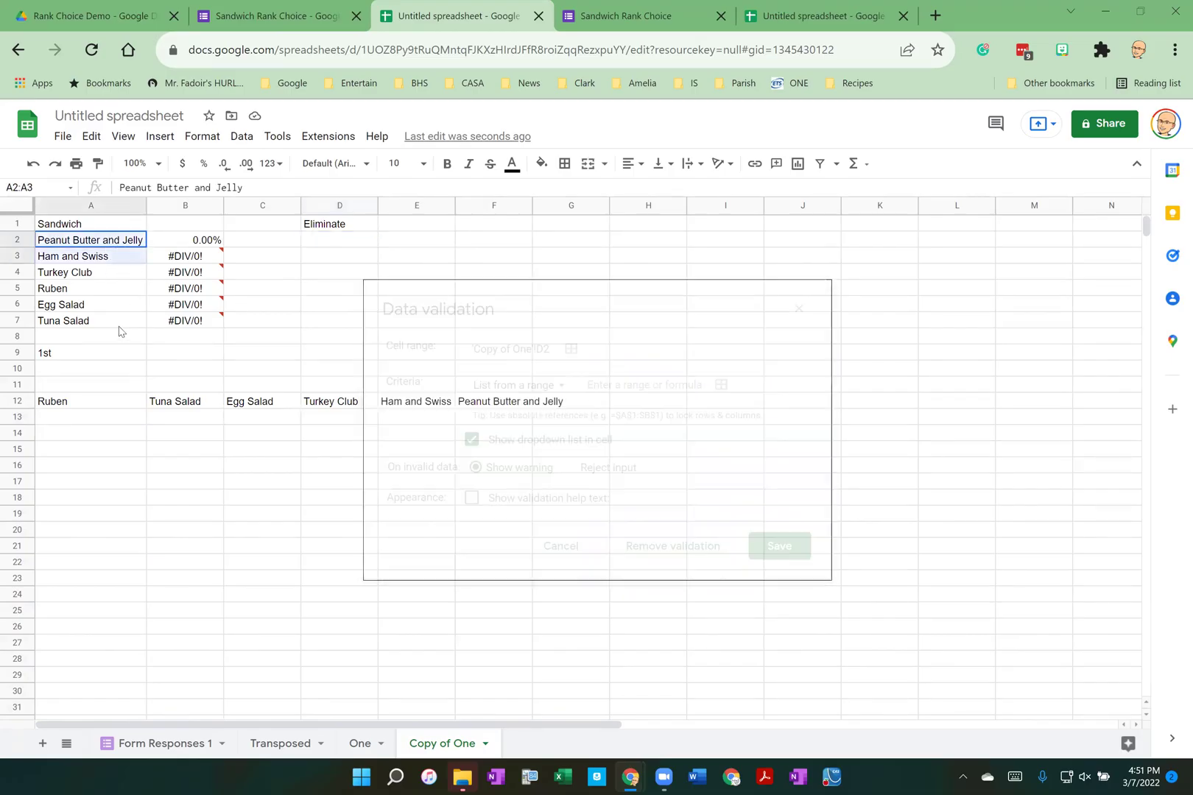
drag(120, 330, 121, 326)
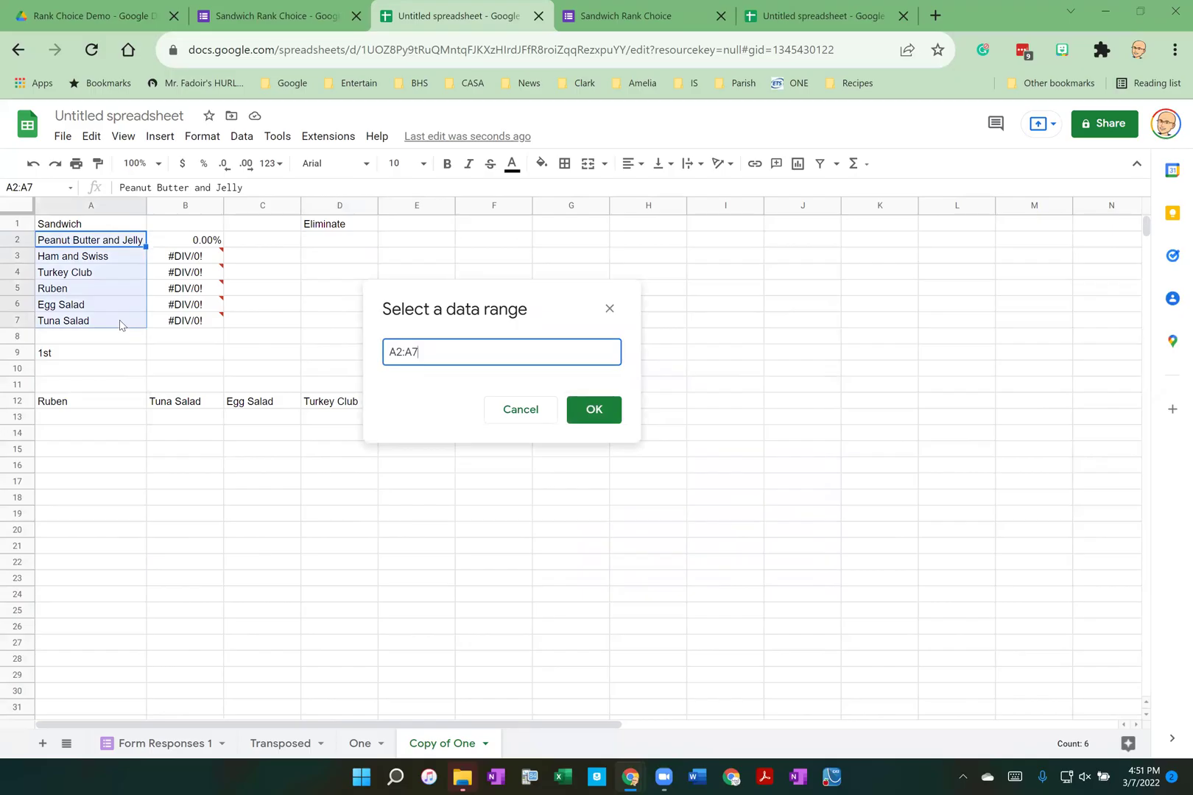
click(587, 411)
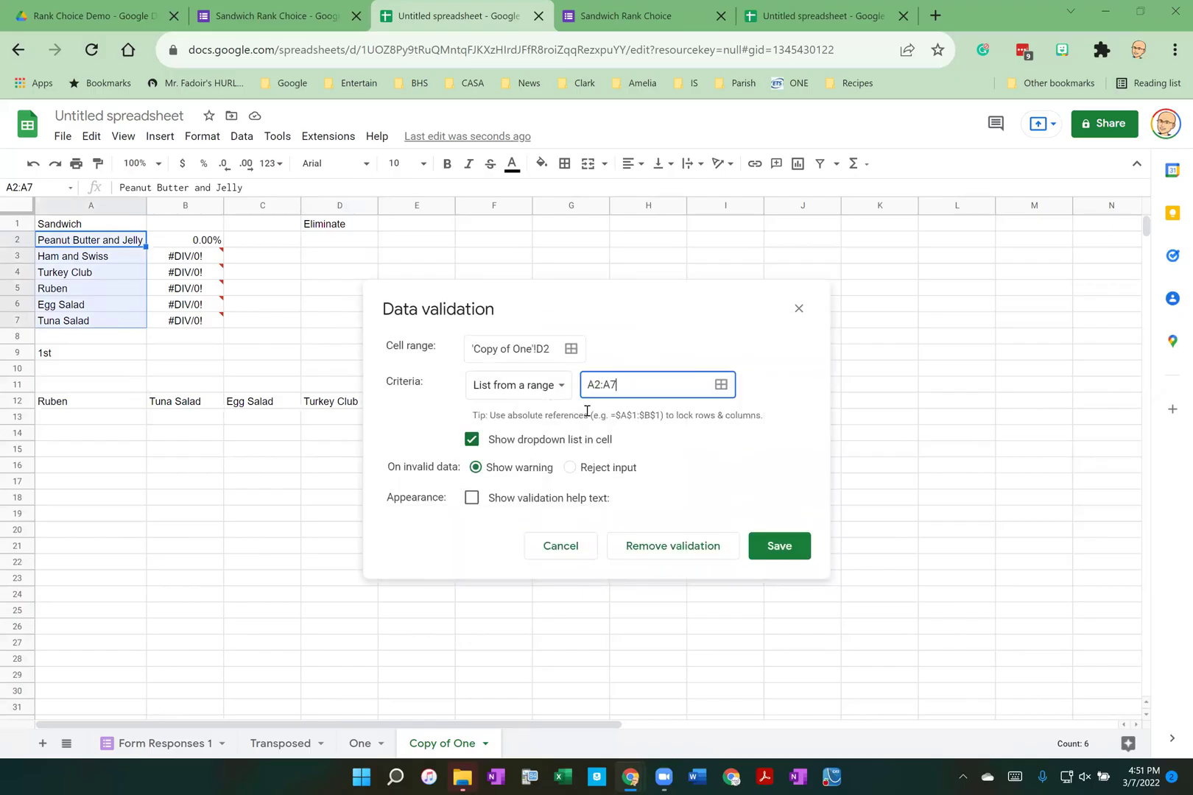
click(774, 545)
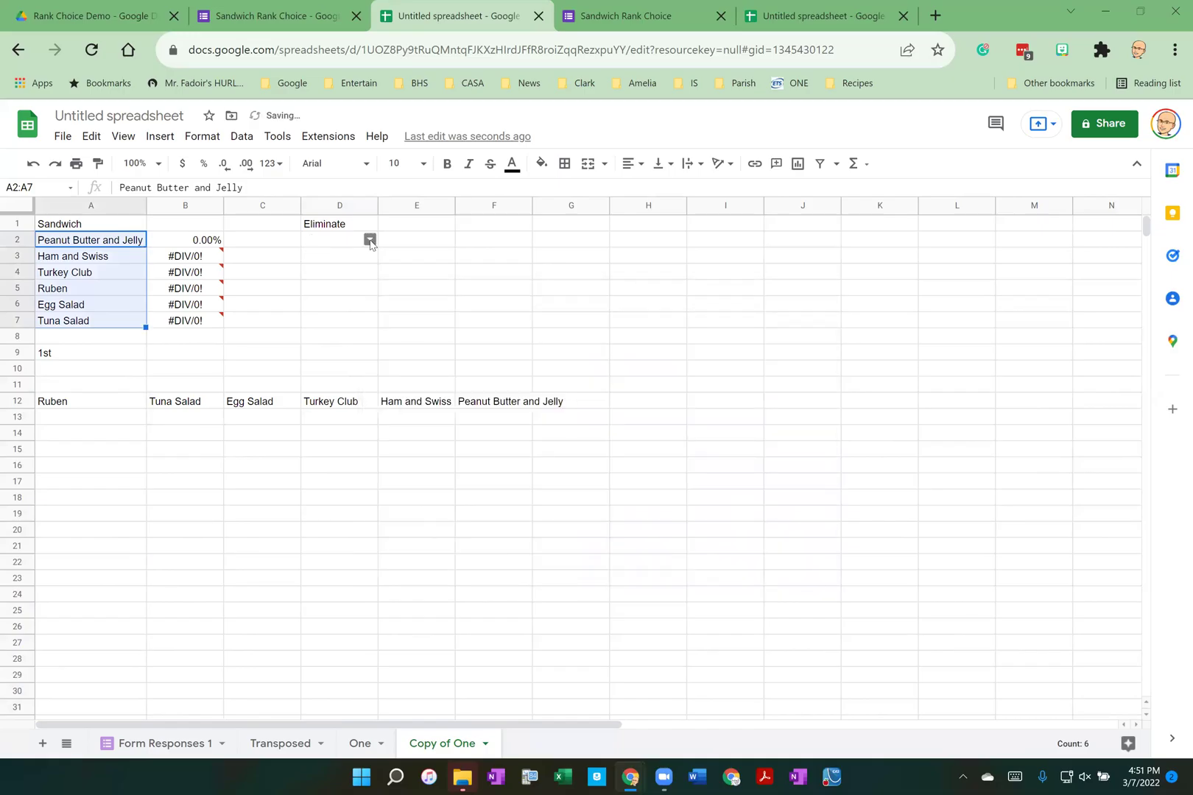
Choose Egg Salad in D2 and select A12 to review its filtered row
click(370, 240)
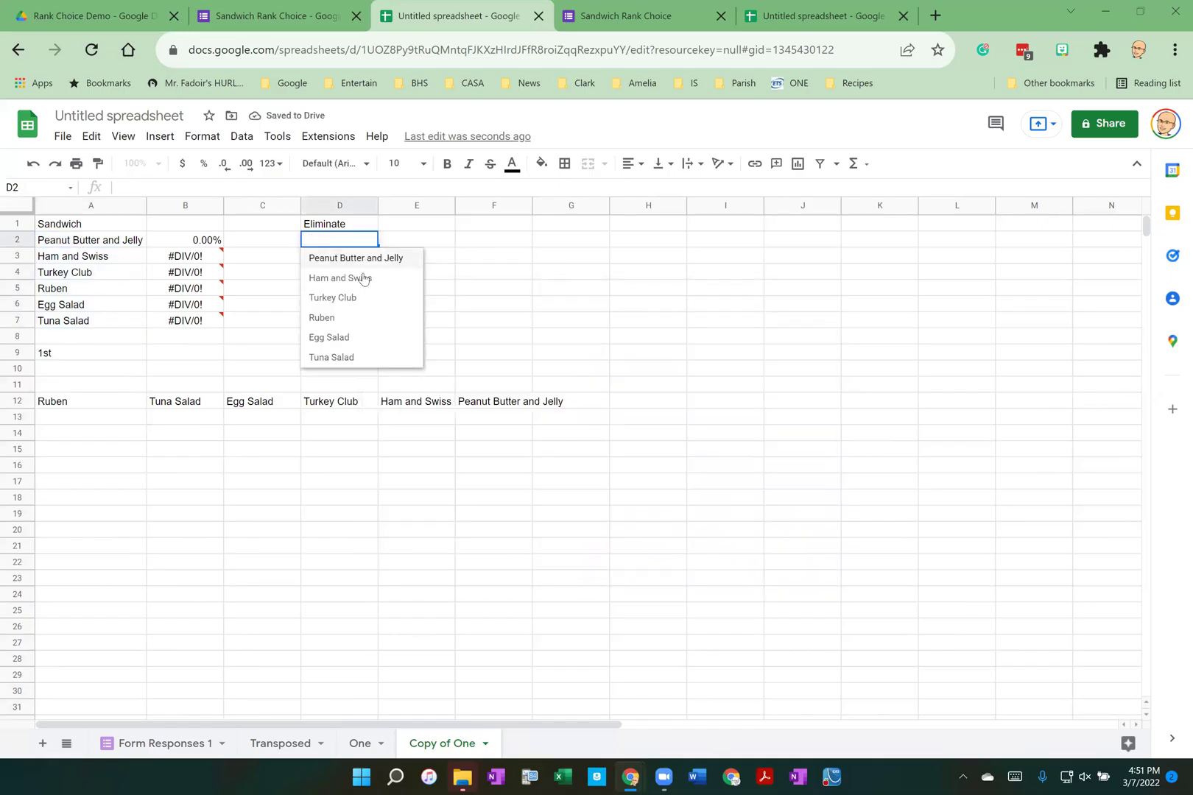
click(345, 339)
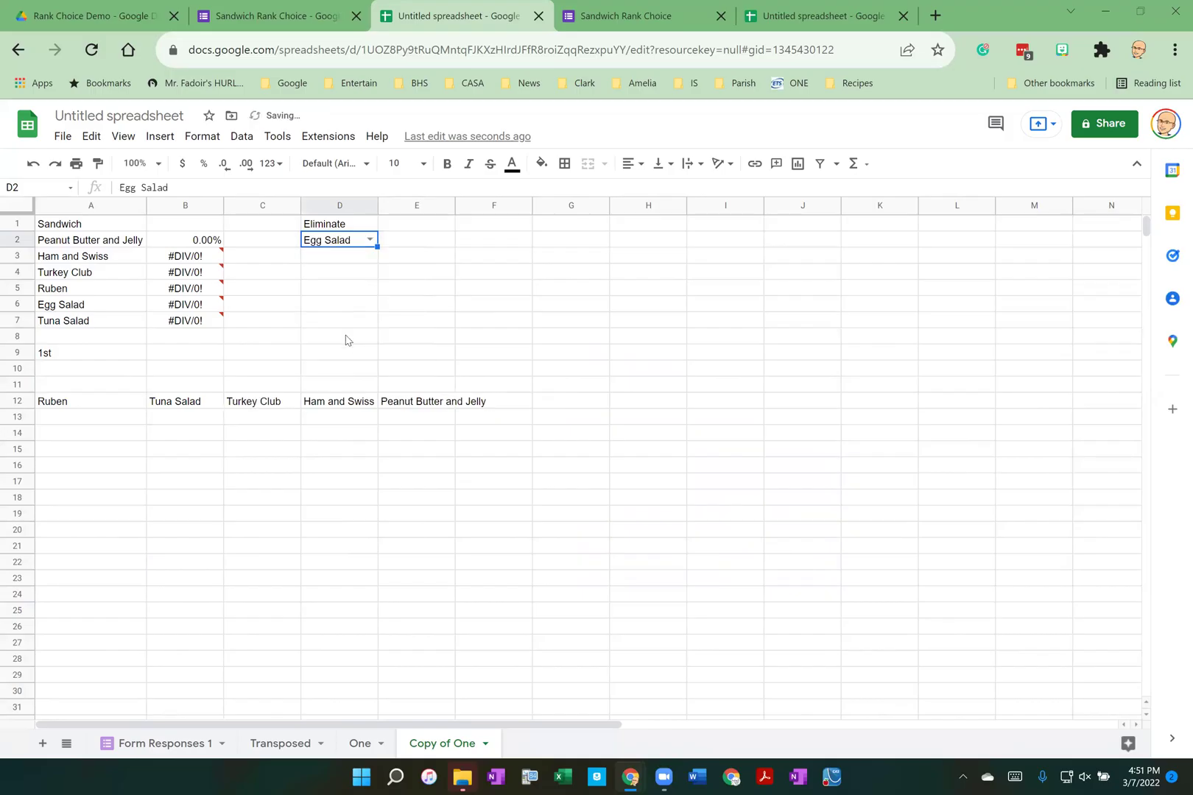
click(96, 408)
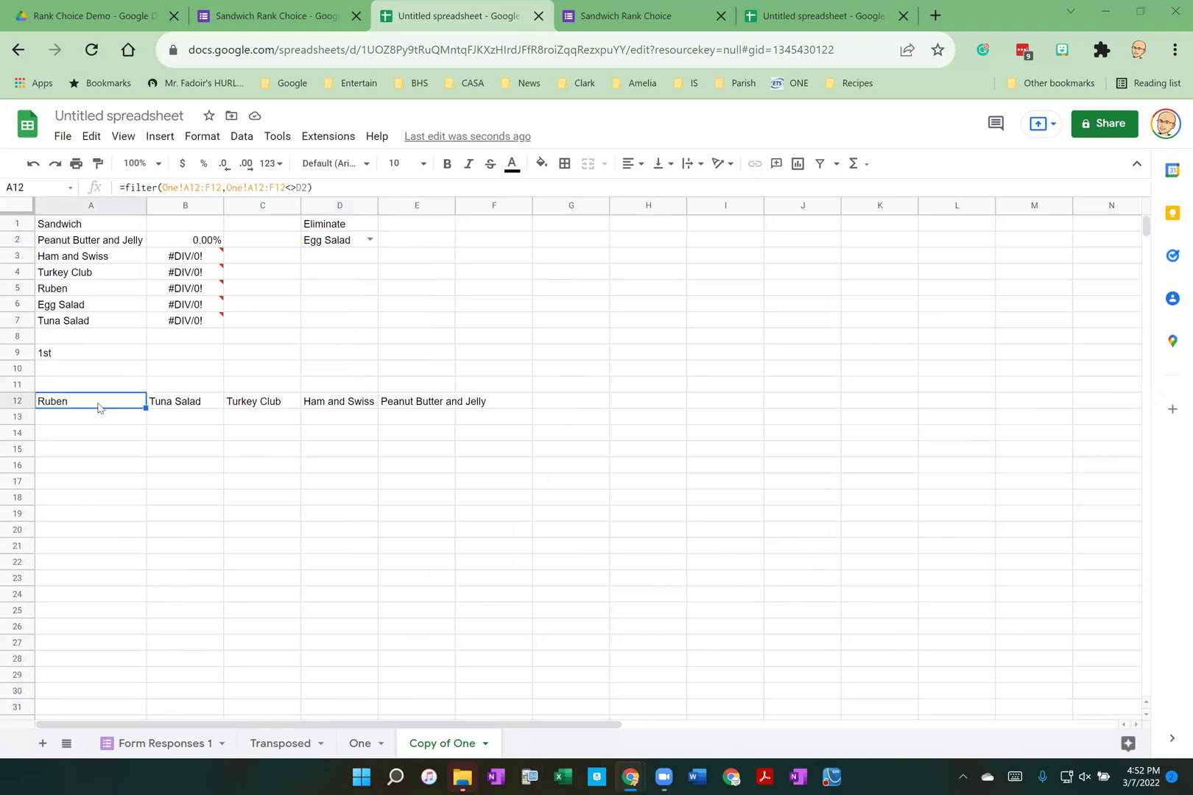
Copy the D2 dropdown down to D7 and clear the copied values
click(349, 245)
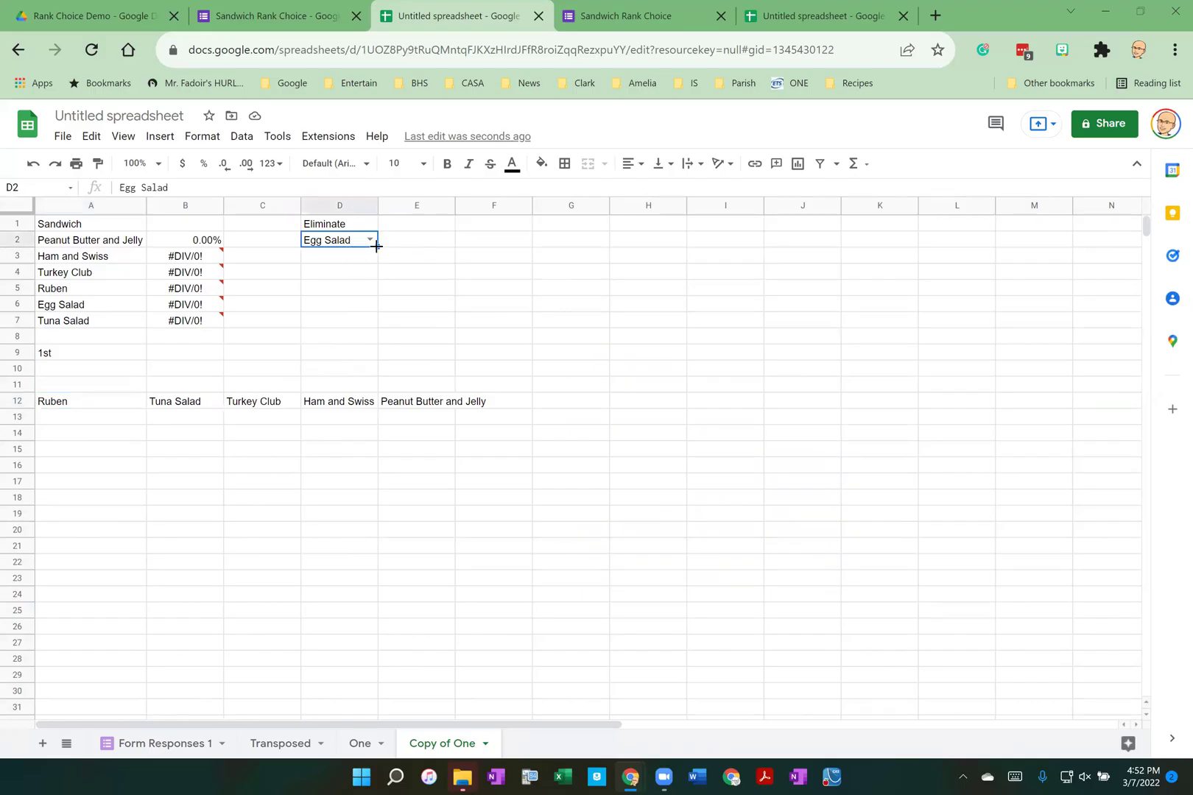
drag(376, 245, 373, 321)
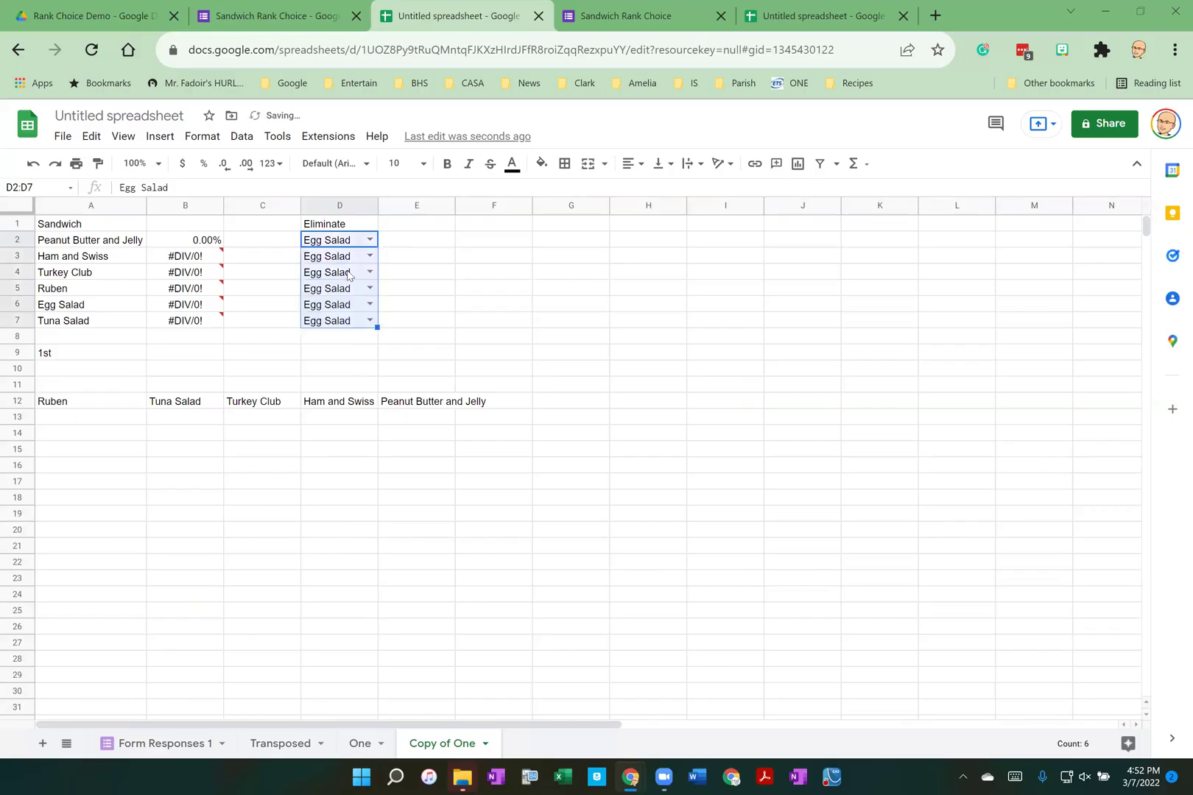
drag(350, 259, 347, 322)
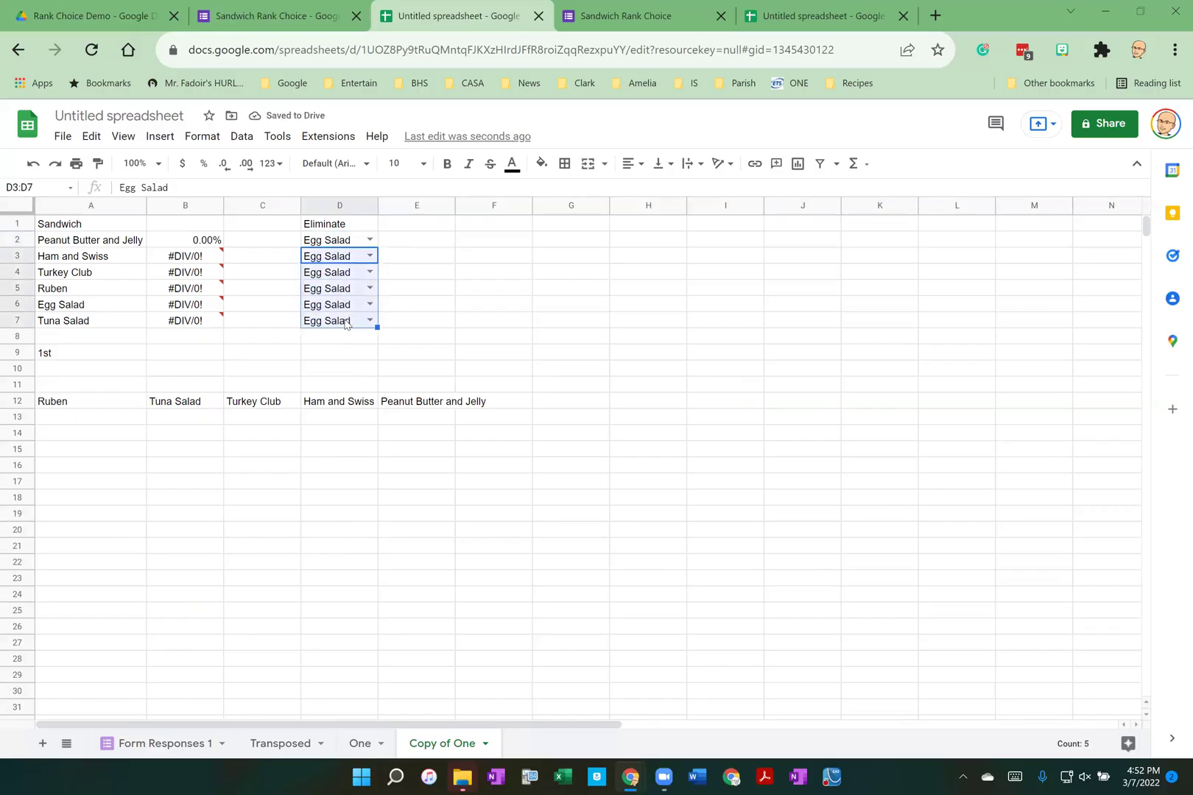
key(Delete)
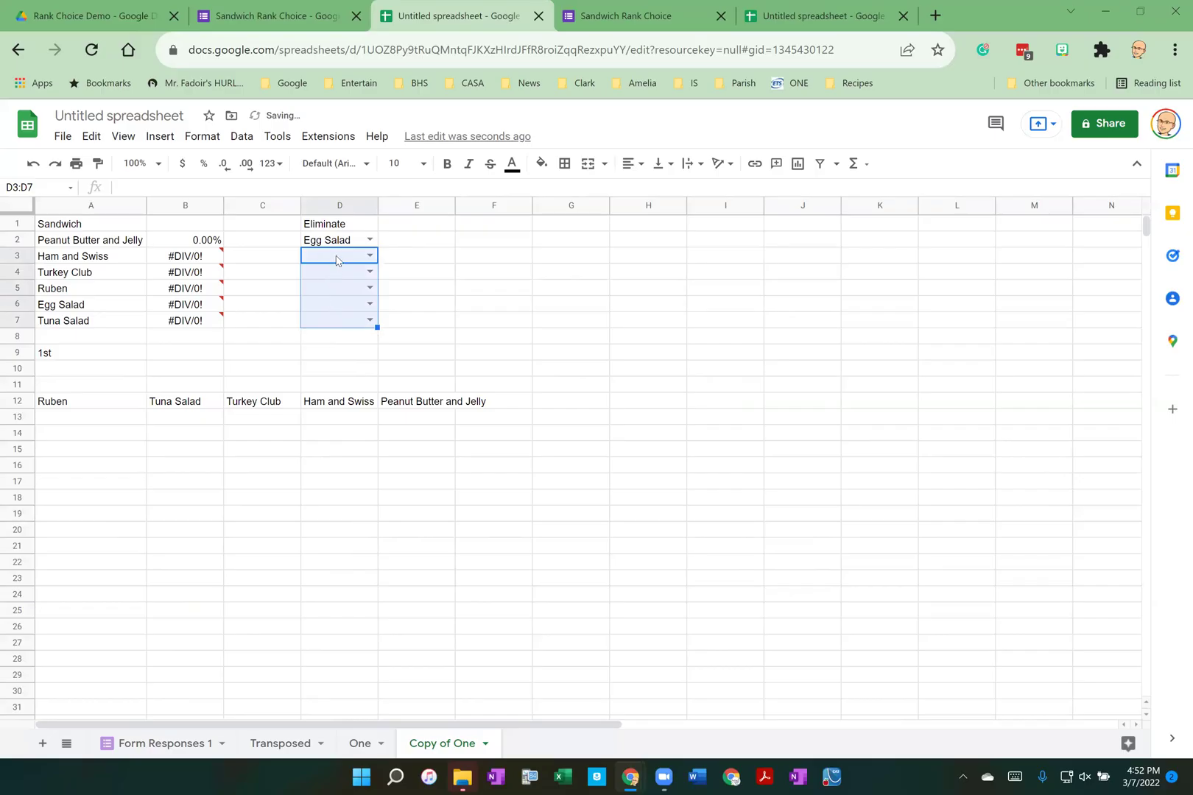
In A12's filter formula, duplicate the One!A12:F12<>D2 exclusion condition
click(104, 404)
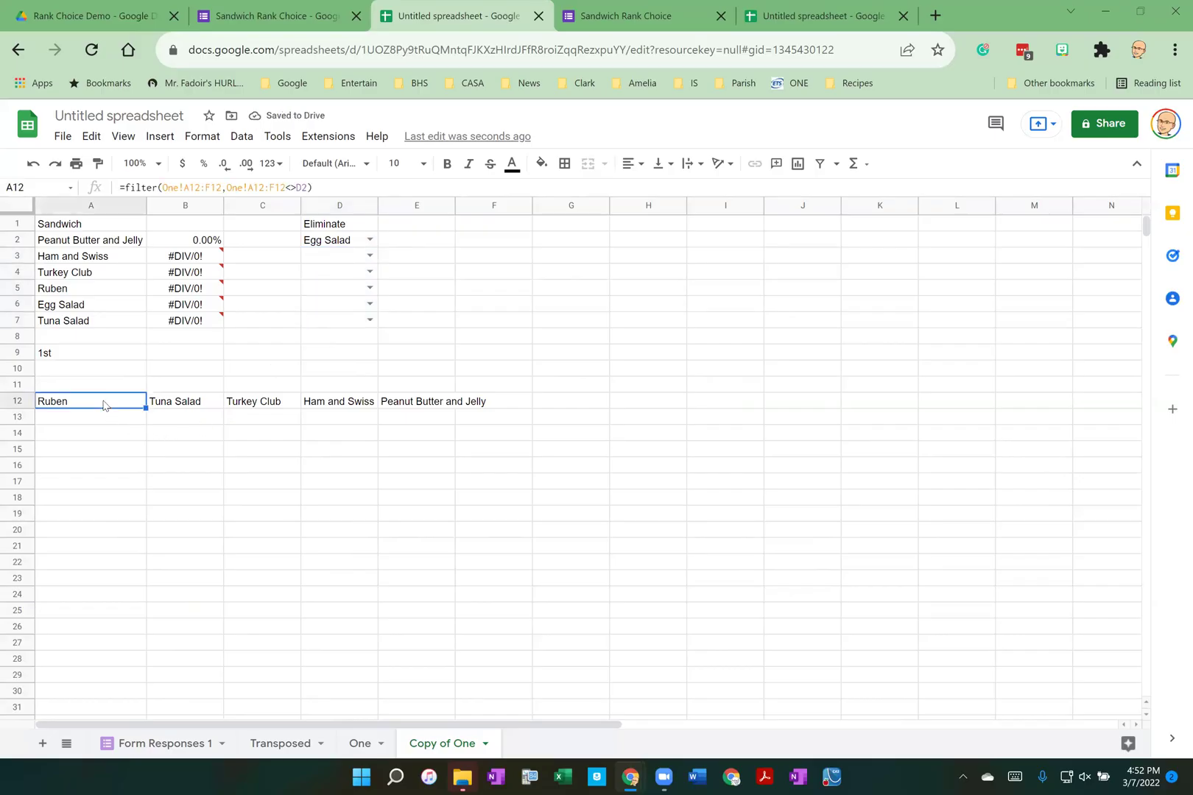
click(307, 188)
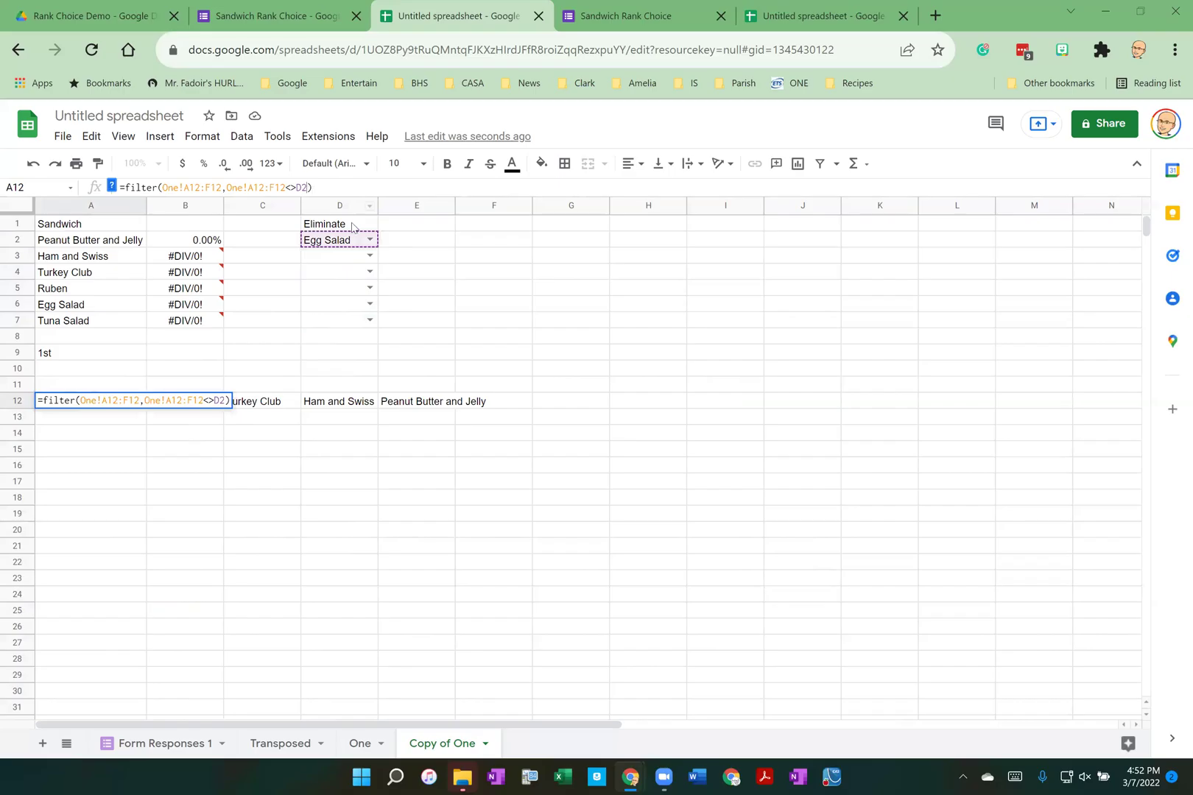
text(,)
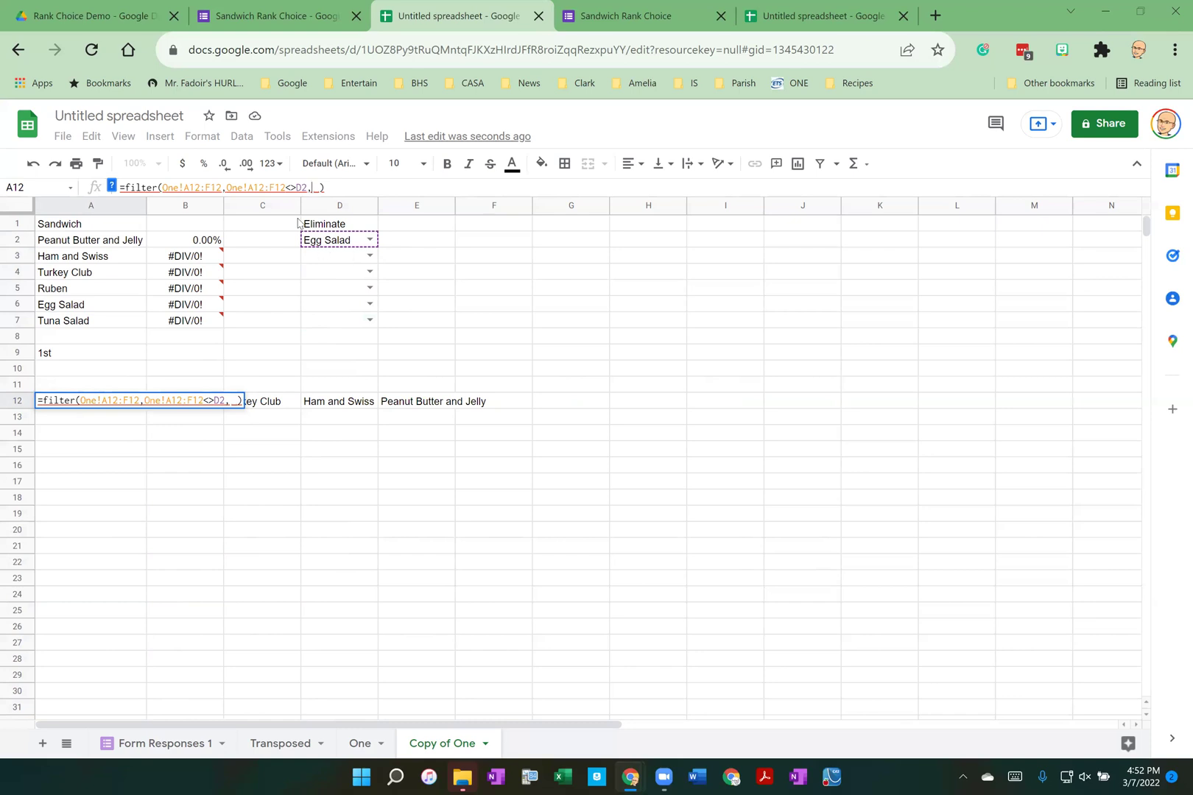
mouse_move(229, 190)
drag(229, 189, 316, 188)
key(ctrl+c)
key(Right)
key(ctrl+v)
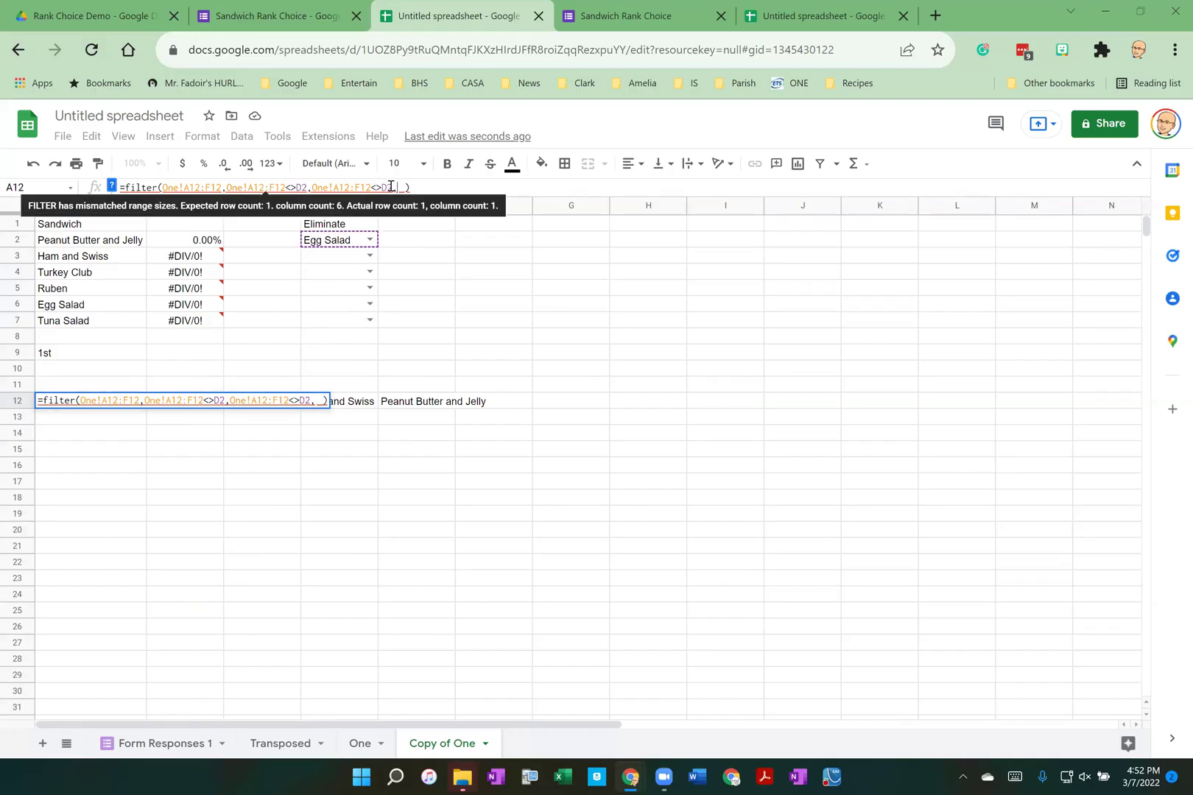
Add exclusion conditions for D3, D4, D5 and D6 and commit the formula
key(Down)
key(ctrl+v)
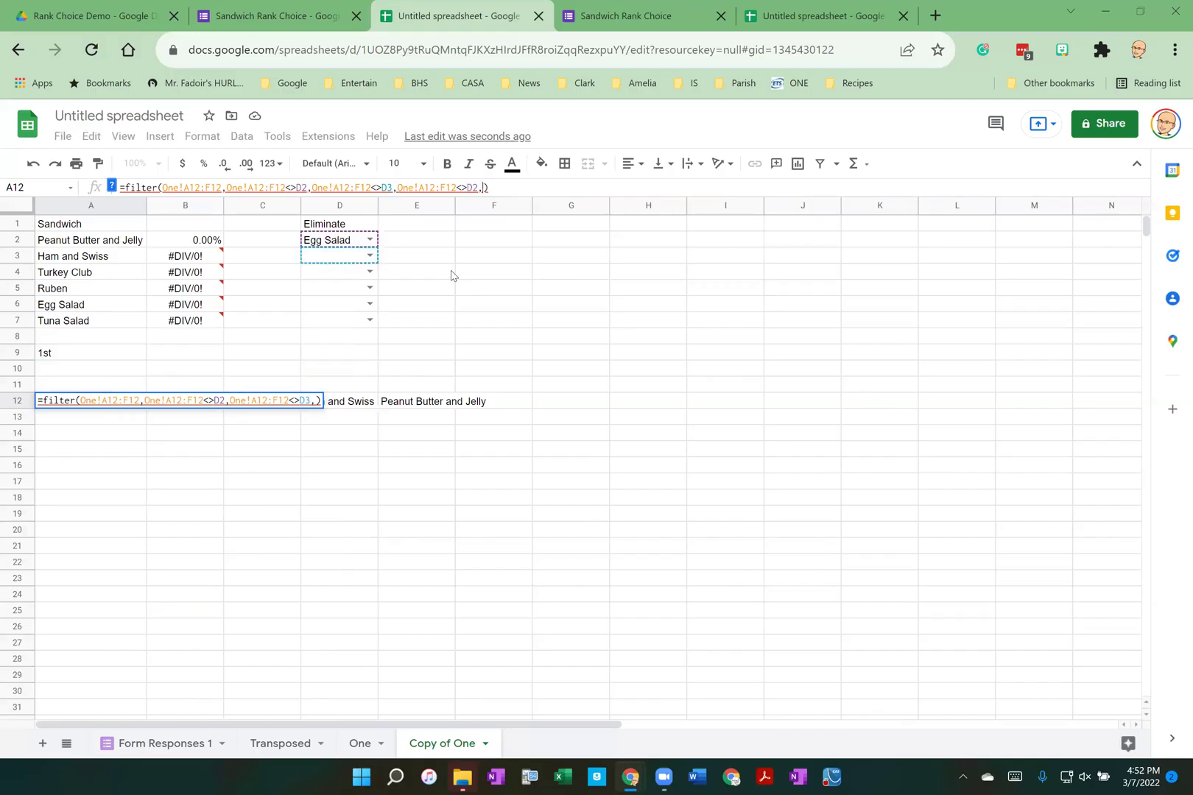
text(,)
key(BackSpace)
key(BackSpace)
key(BackSpace)
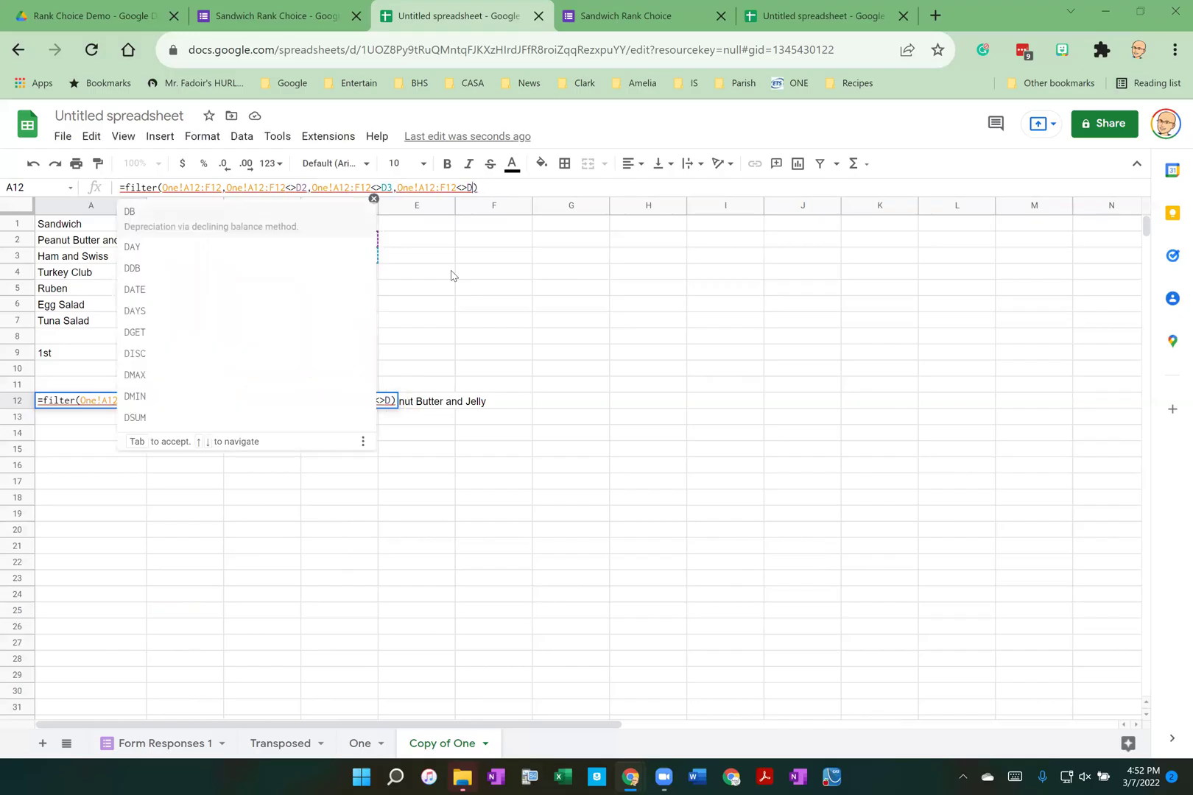
text(4,)
key(ctrl+v)
key(BackSpace)
key(BackSpace)
key(BackSpace)
text(5,)
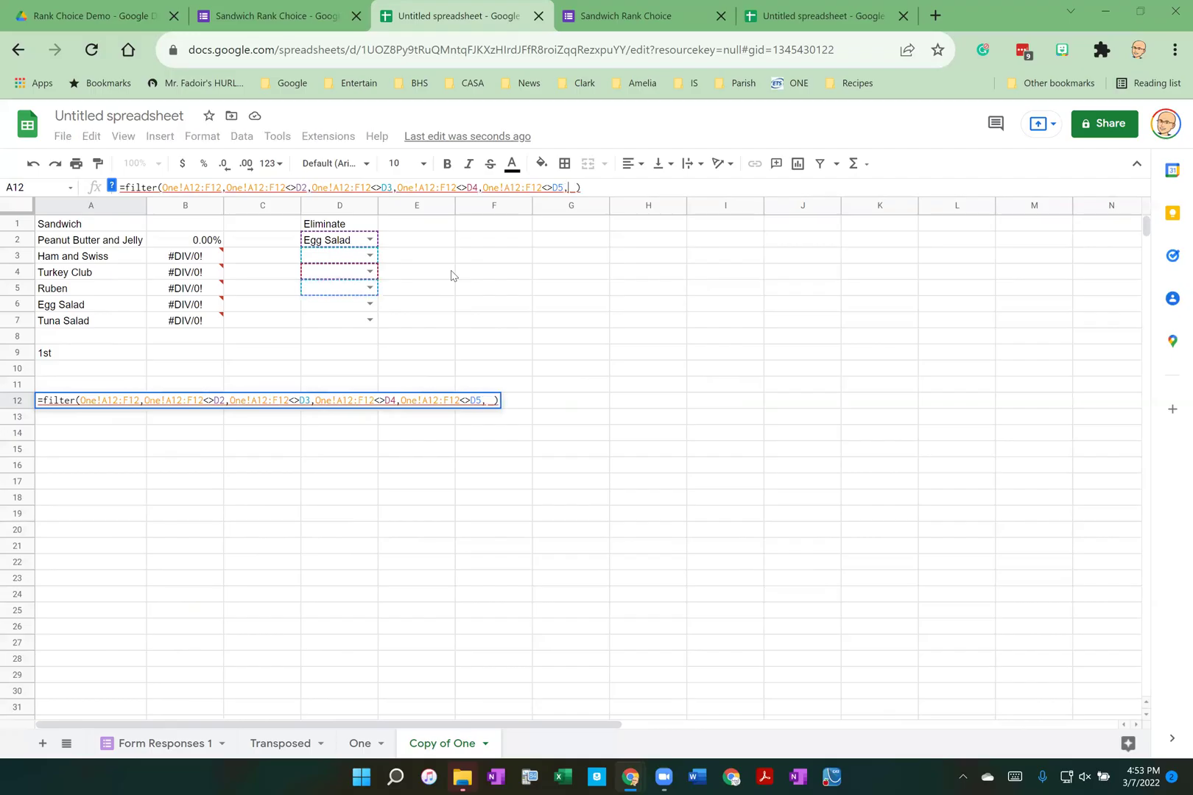
key(ctrl+v)
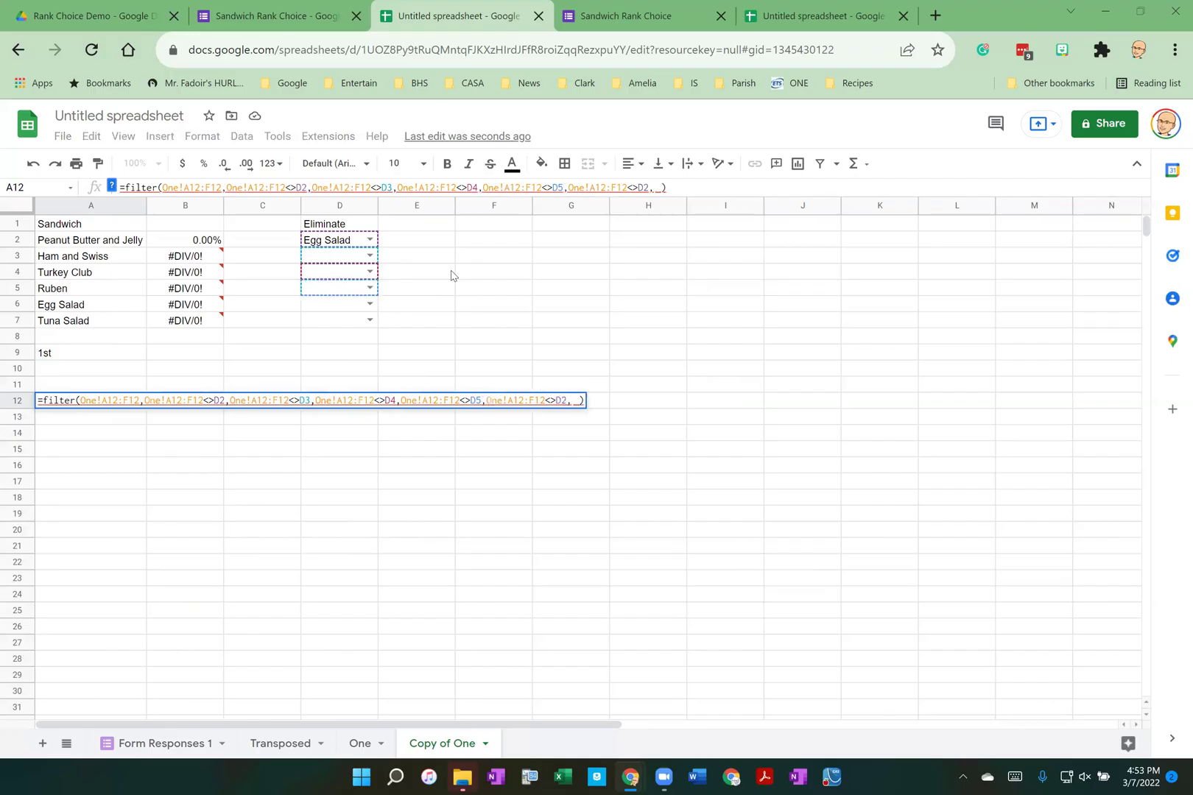
key(BackSpace)
key(BackSpace)
key(BackSpace)
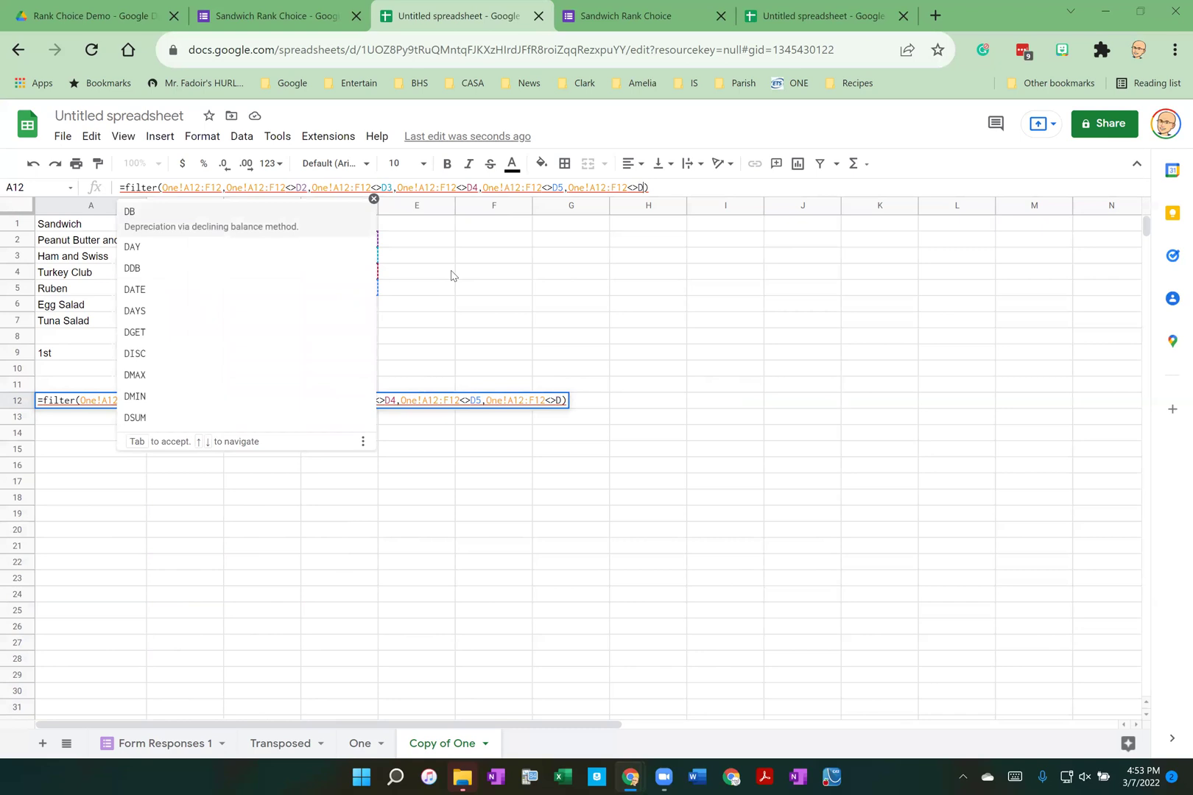
text(6)
key(Return)
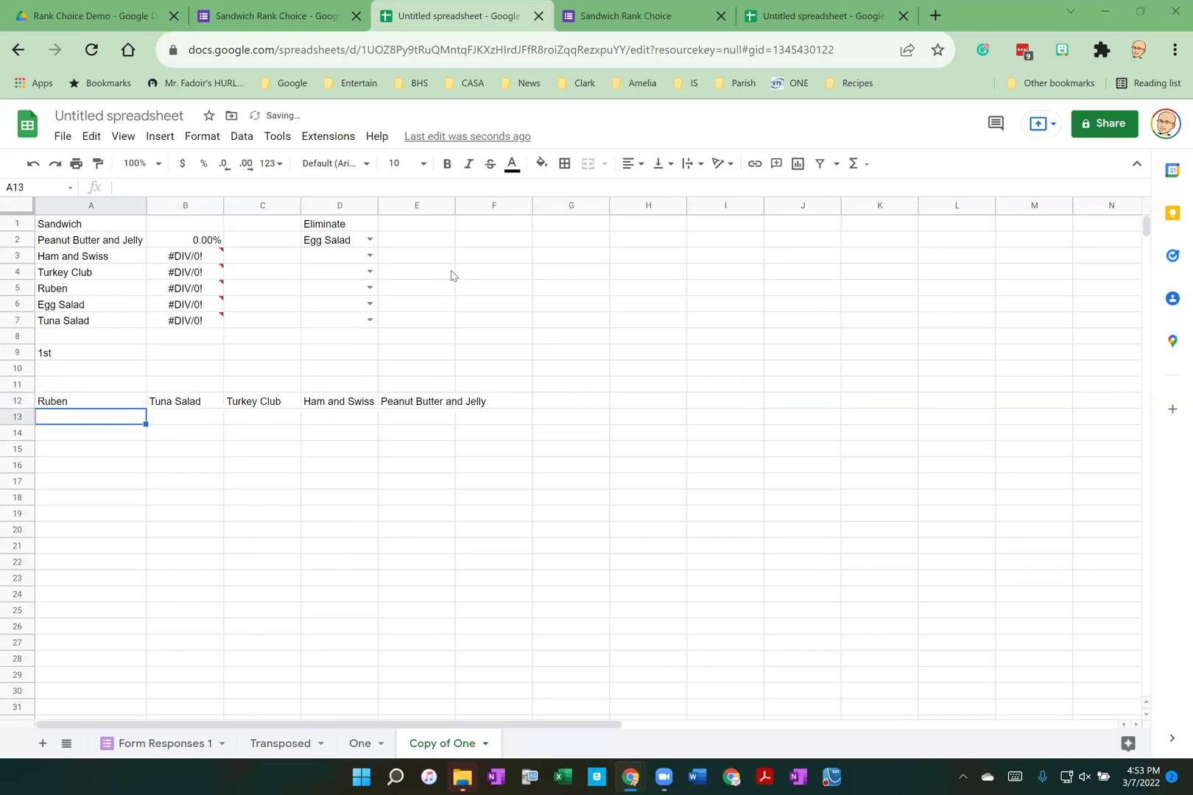
Set D3 to Turkey Club, D4 to Peanut Butter and Jelly, D5 to Ham and Swiss, D6 to Tuna Salad
click(369, 257)
click(356, 315)
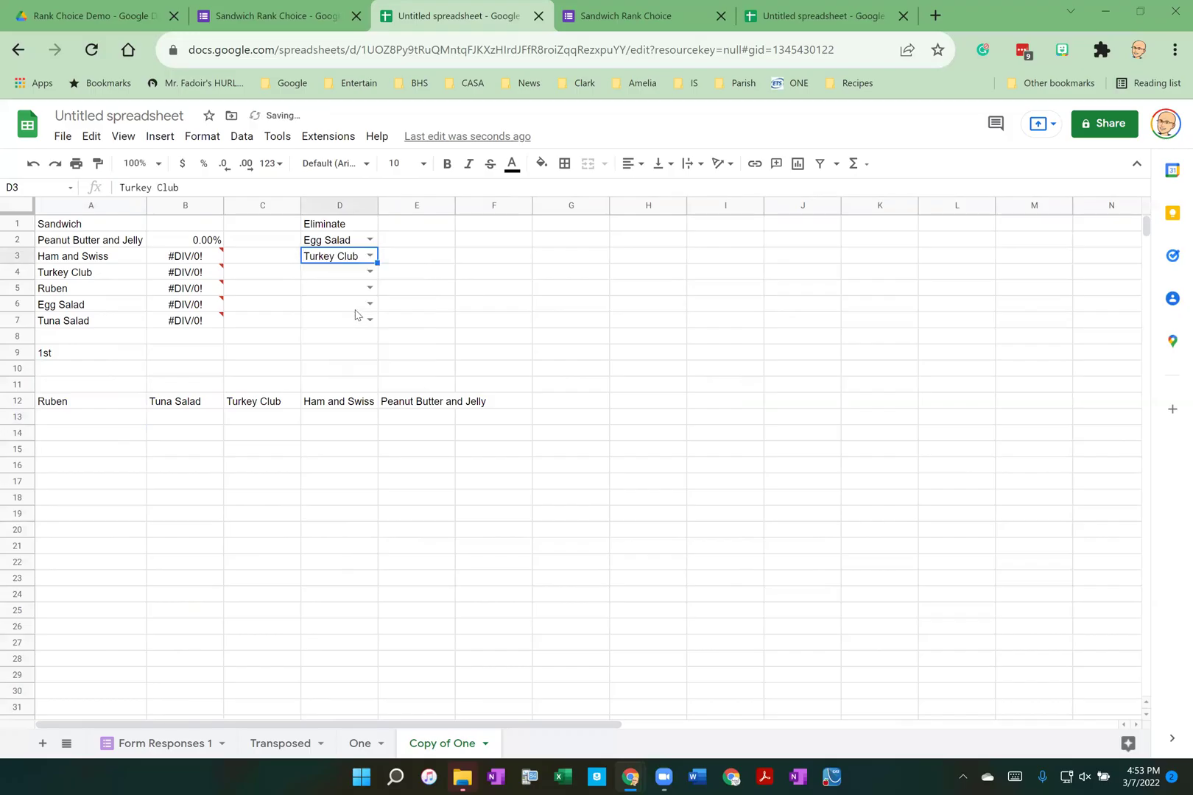
click(370, 272)
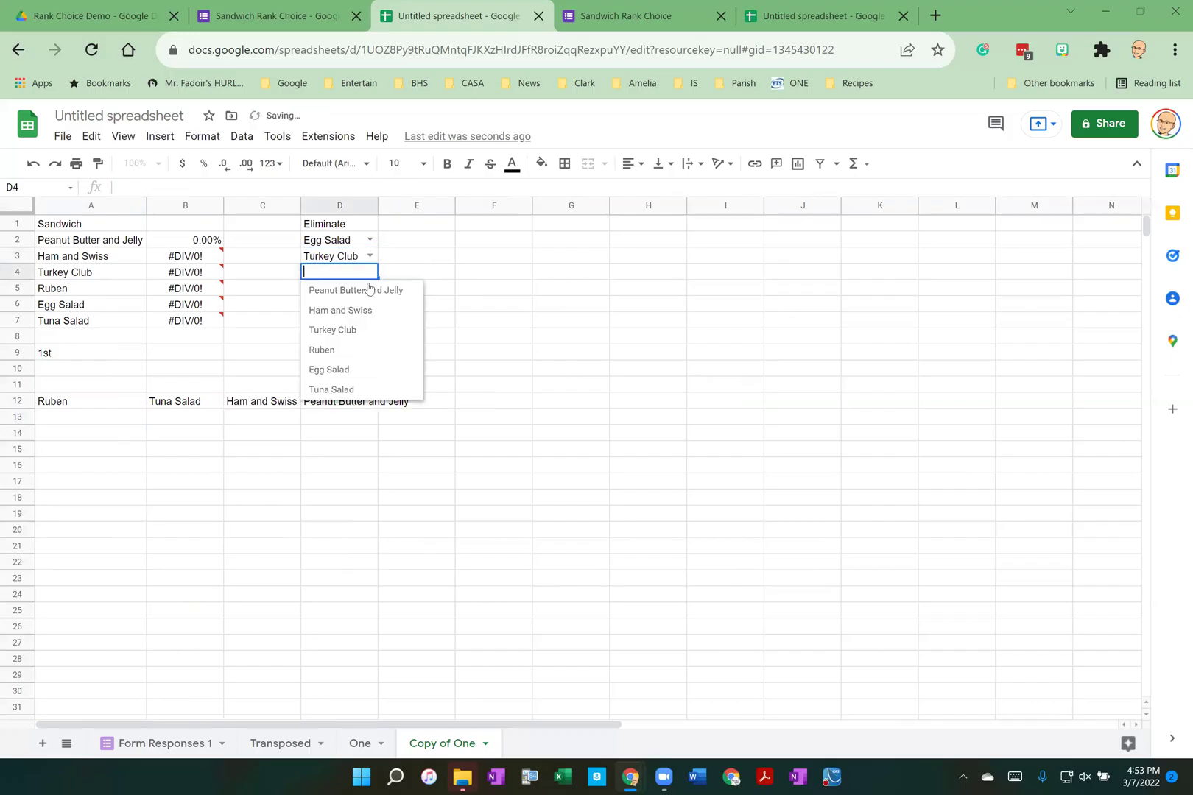
click(355, 371)
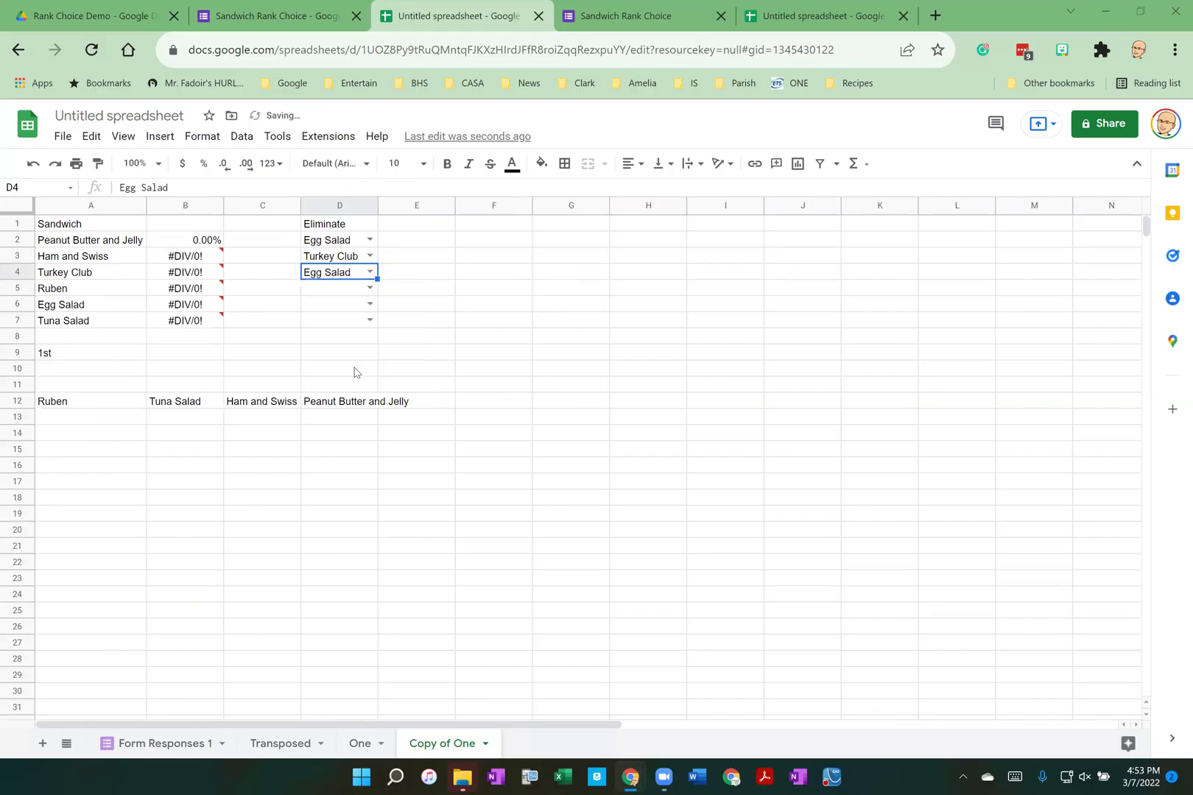
click(370, 272)
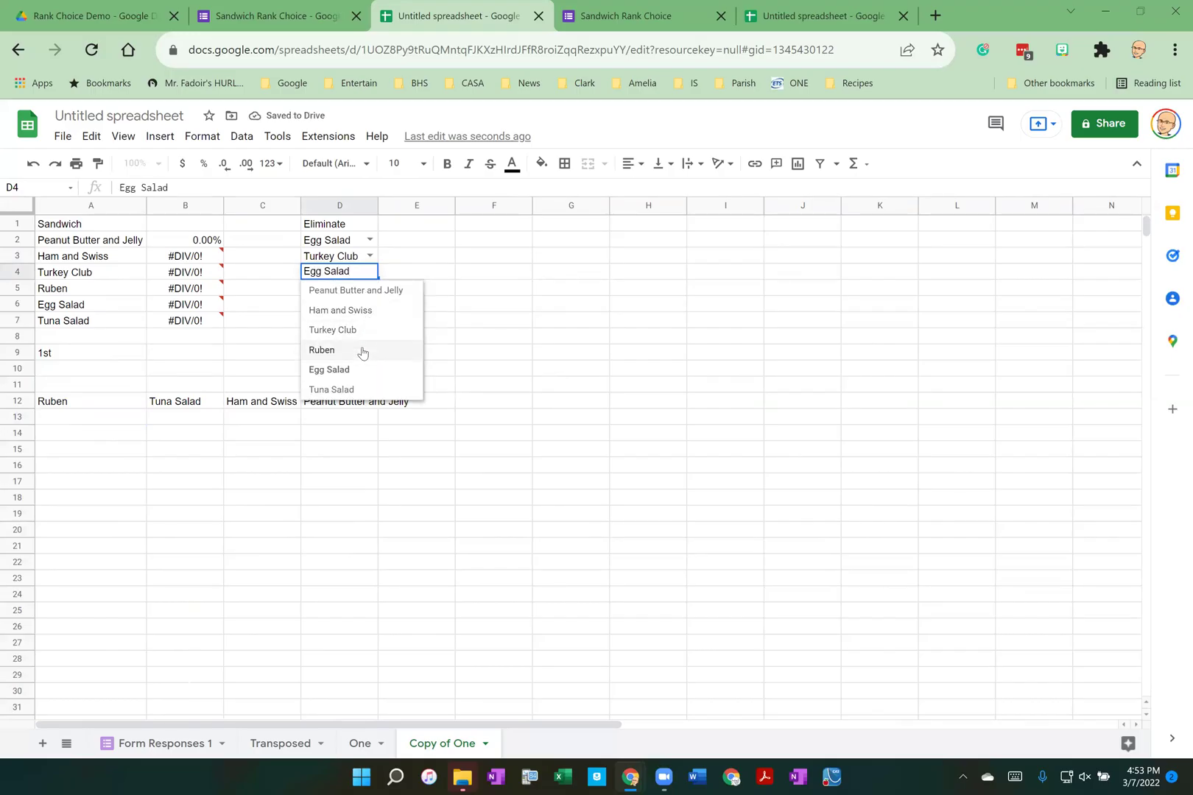
click(372, 293)
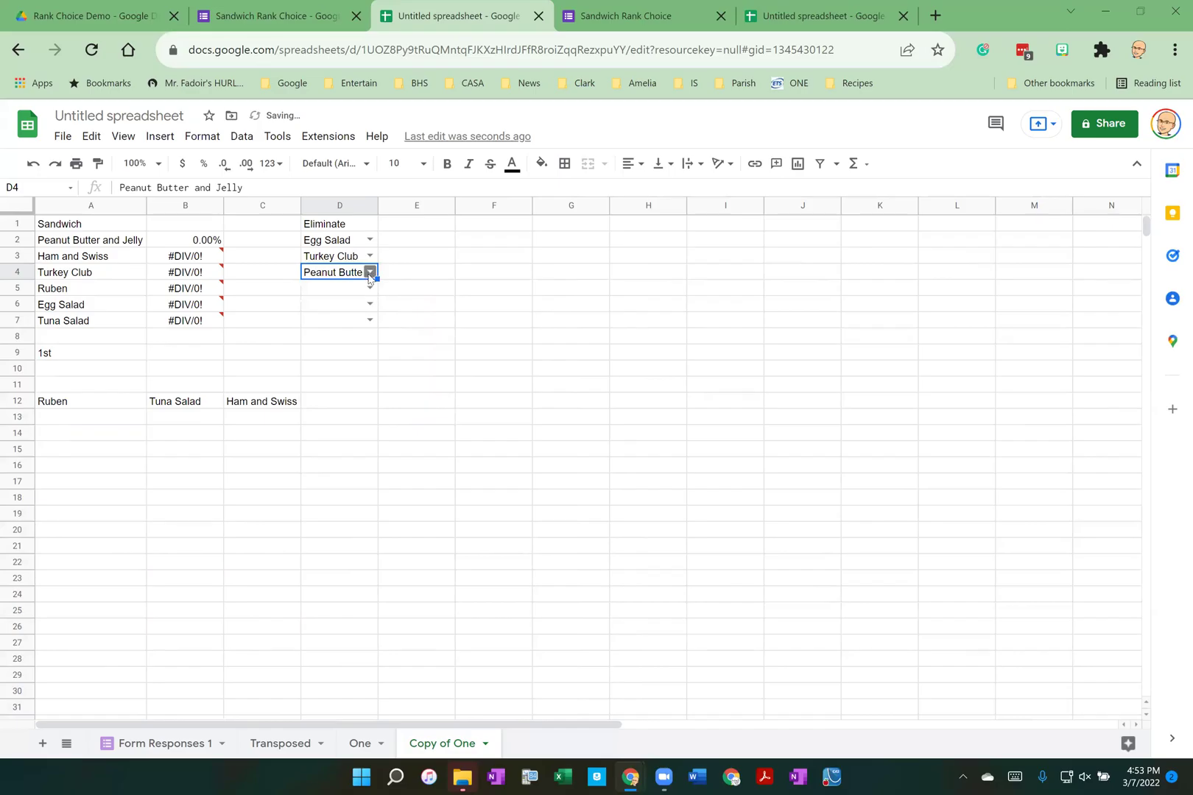
click(370, 288)
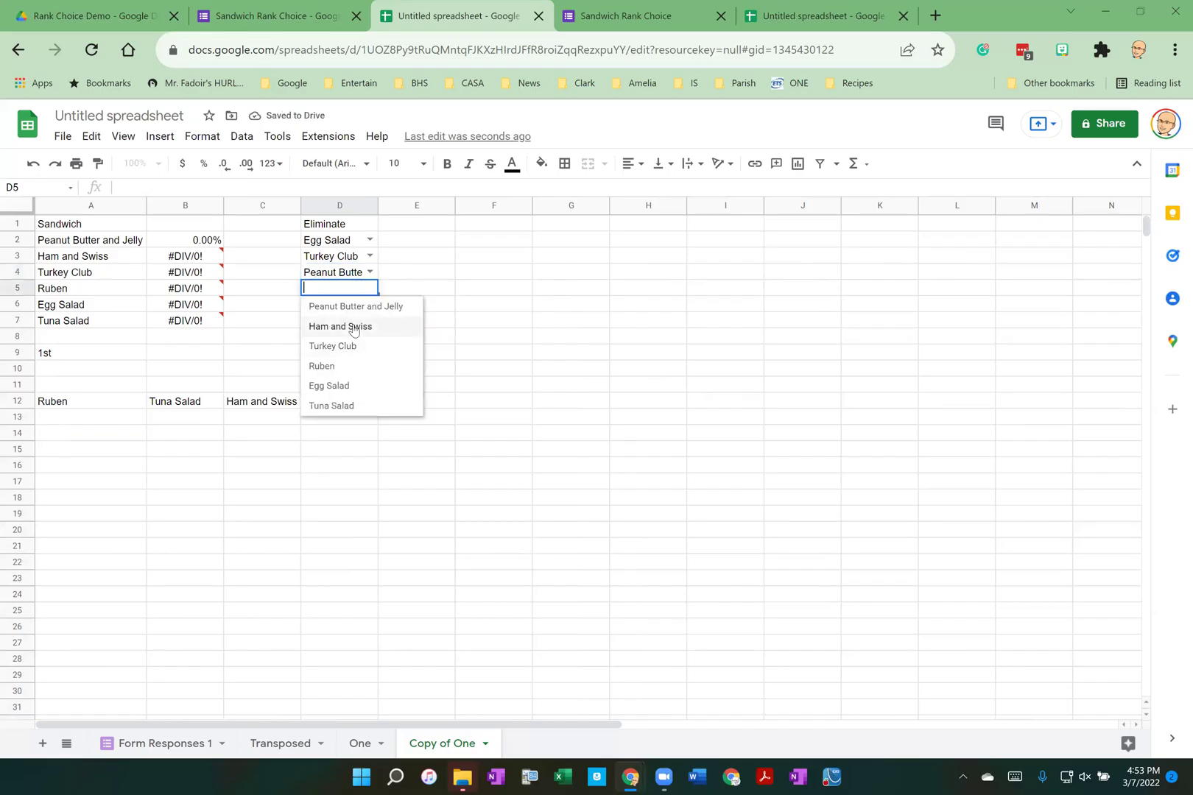
click(354, 327)
click(366, 304)
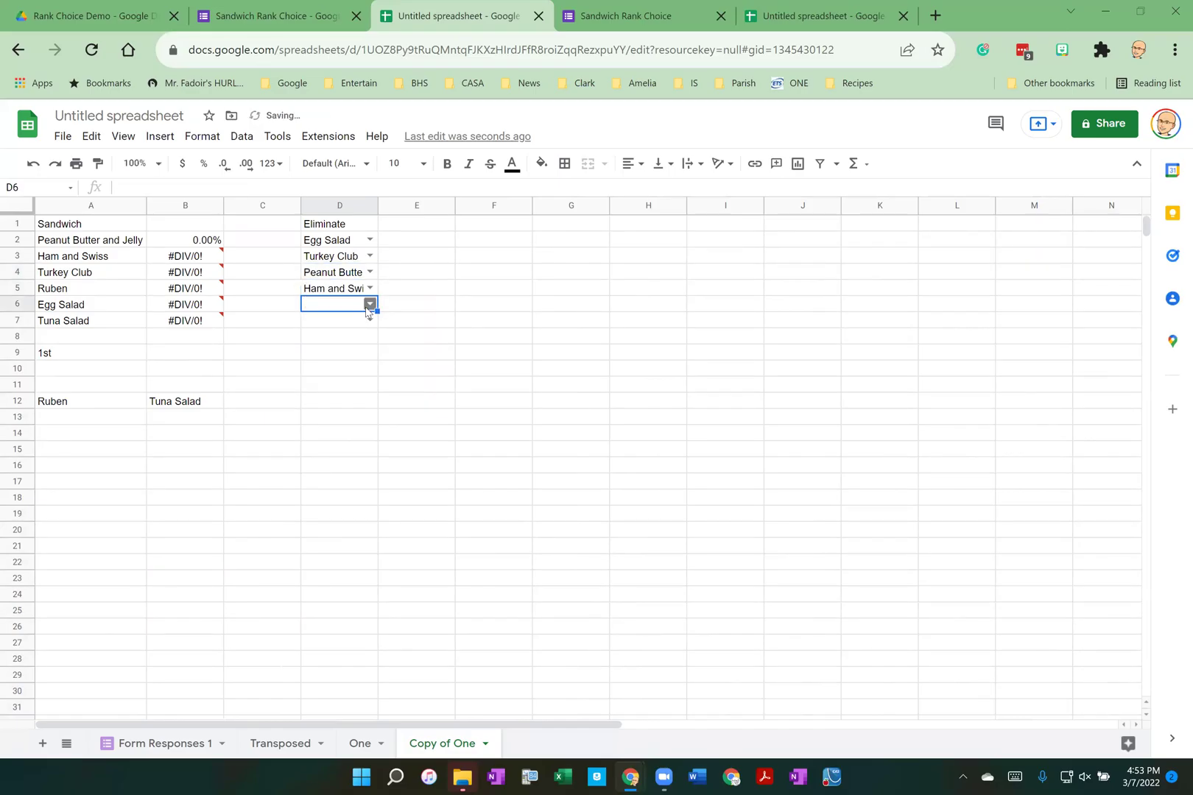
click(369, 305)
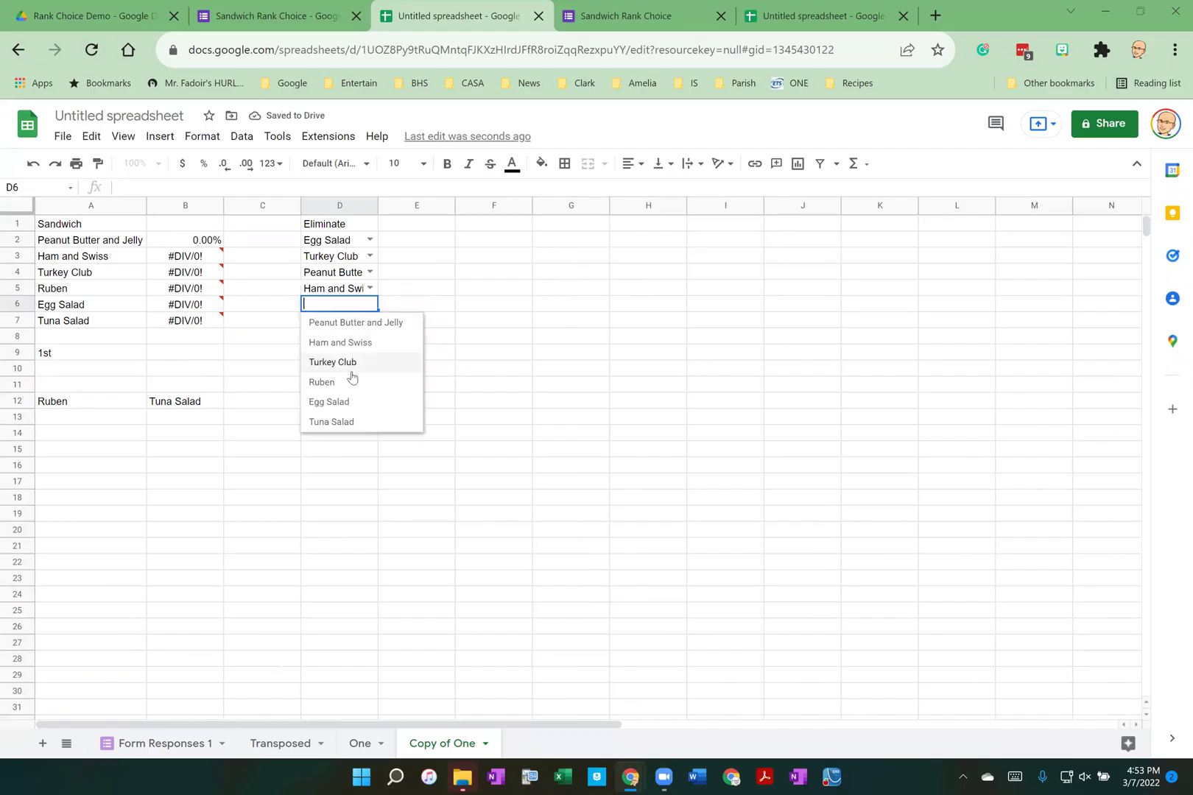
click(346, 422)
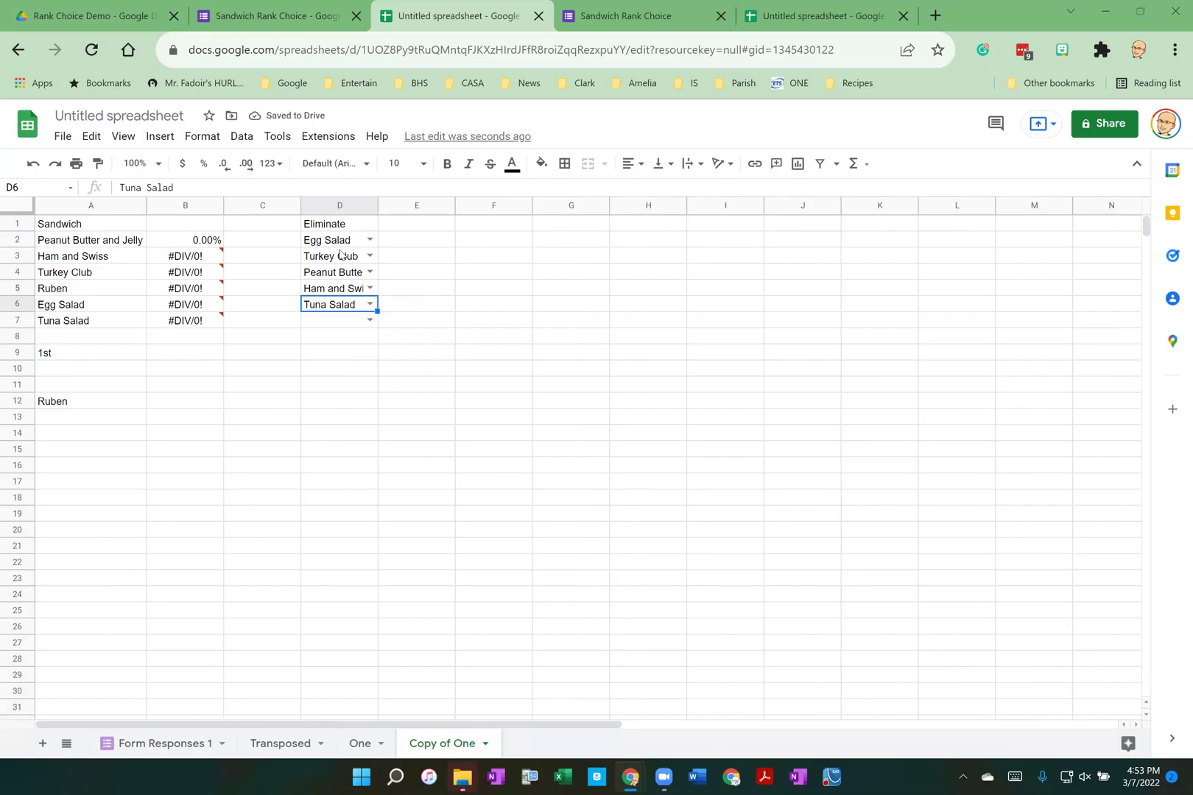
Clear the D2:D6 eliminations and fill the A12 filter formula down into A13
drag(343, 243, 341, 307)
key(Delete)
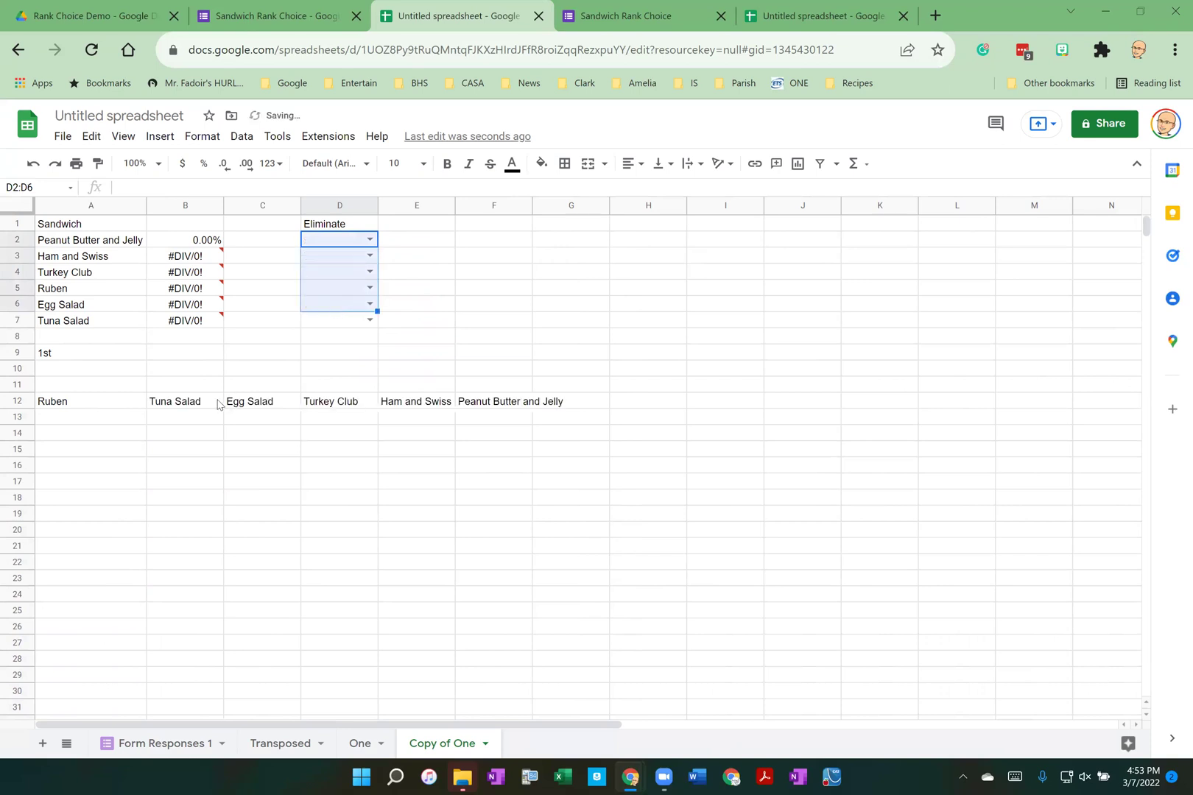
click(115, 406)
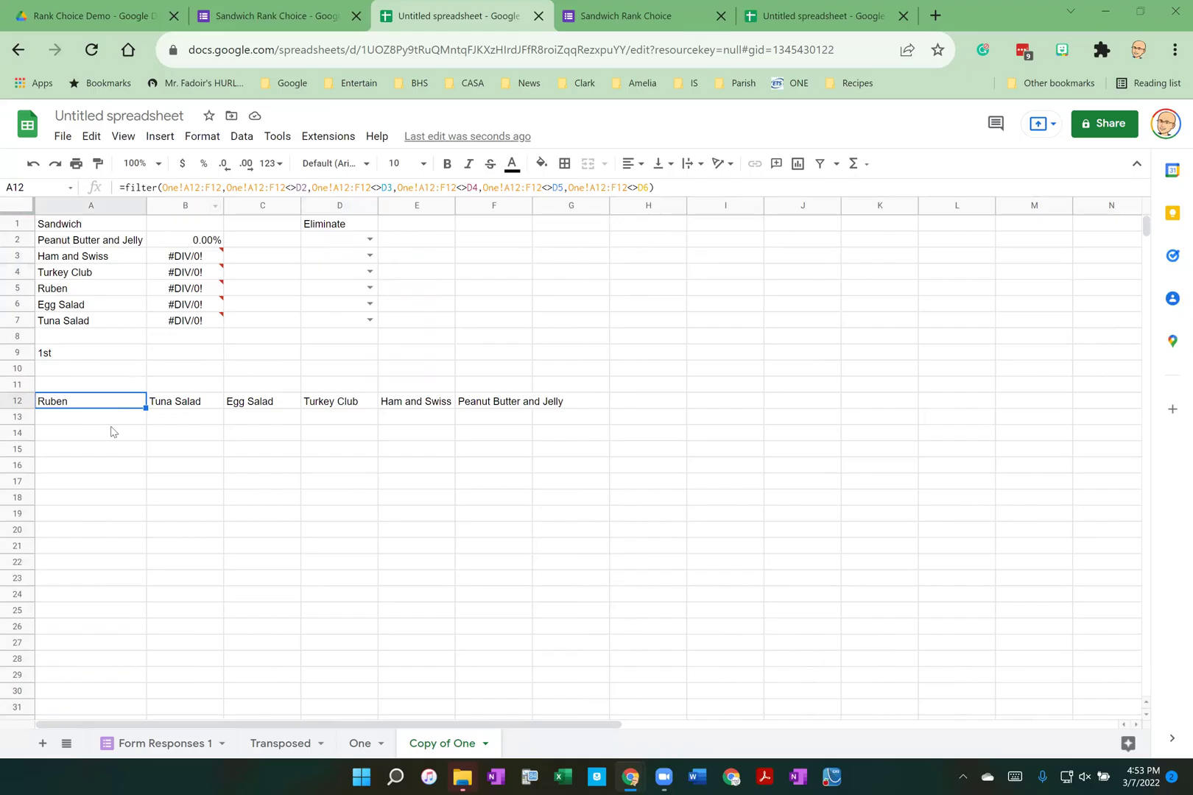
drag(146, 408, 147, 424)
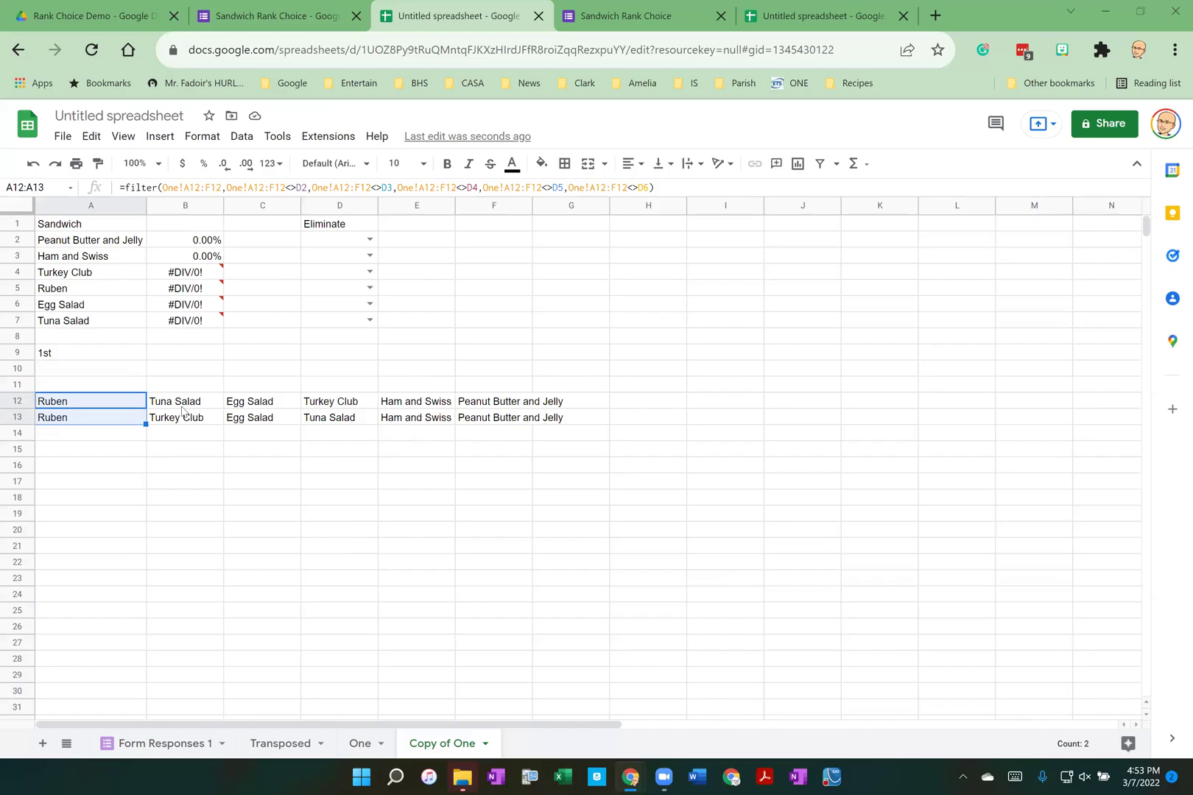
click(100, 405)
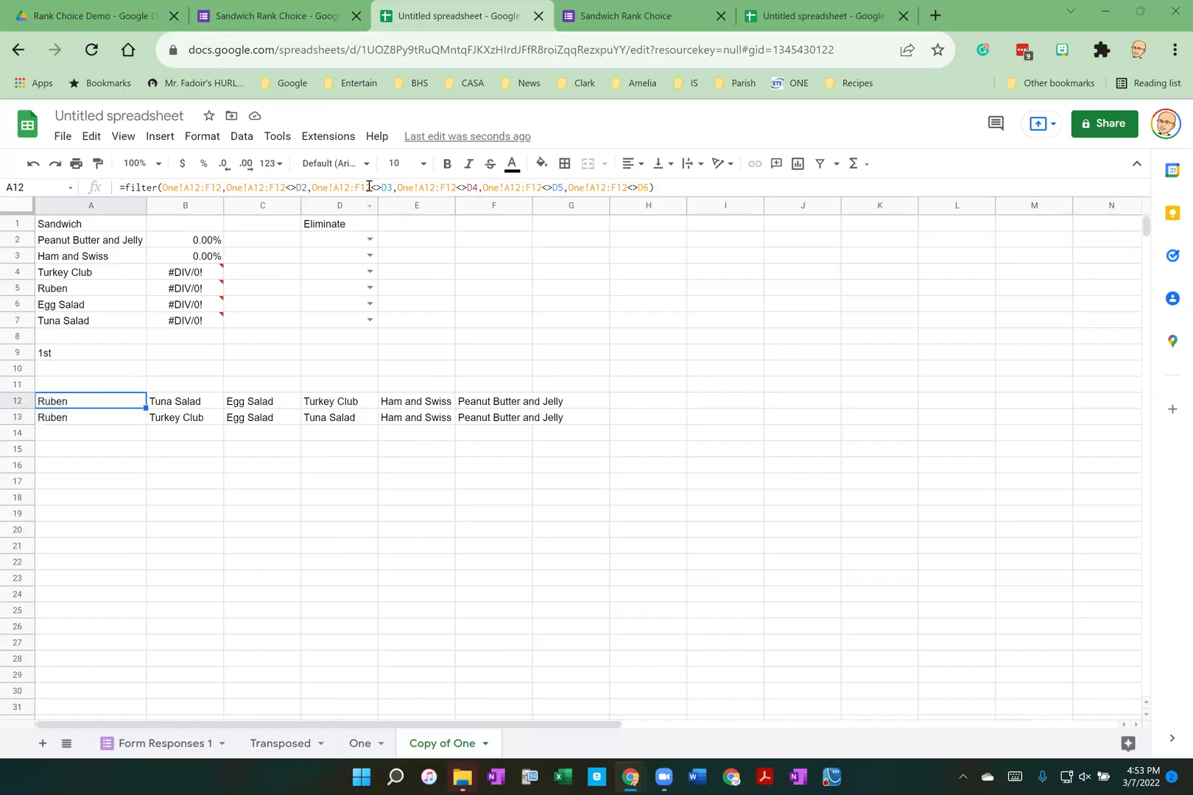
Lock the rows of A12's exclusion references so they read D$2 through D$6
click(300, 187)
text($)
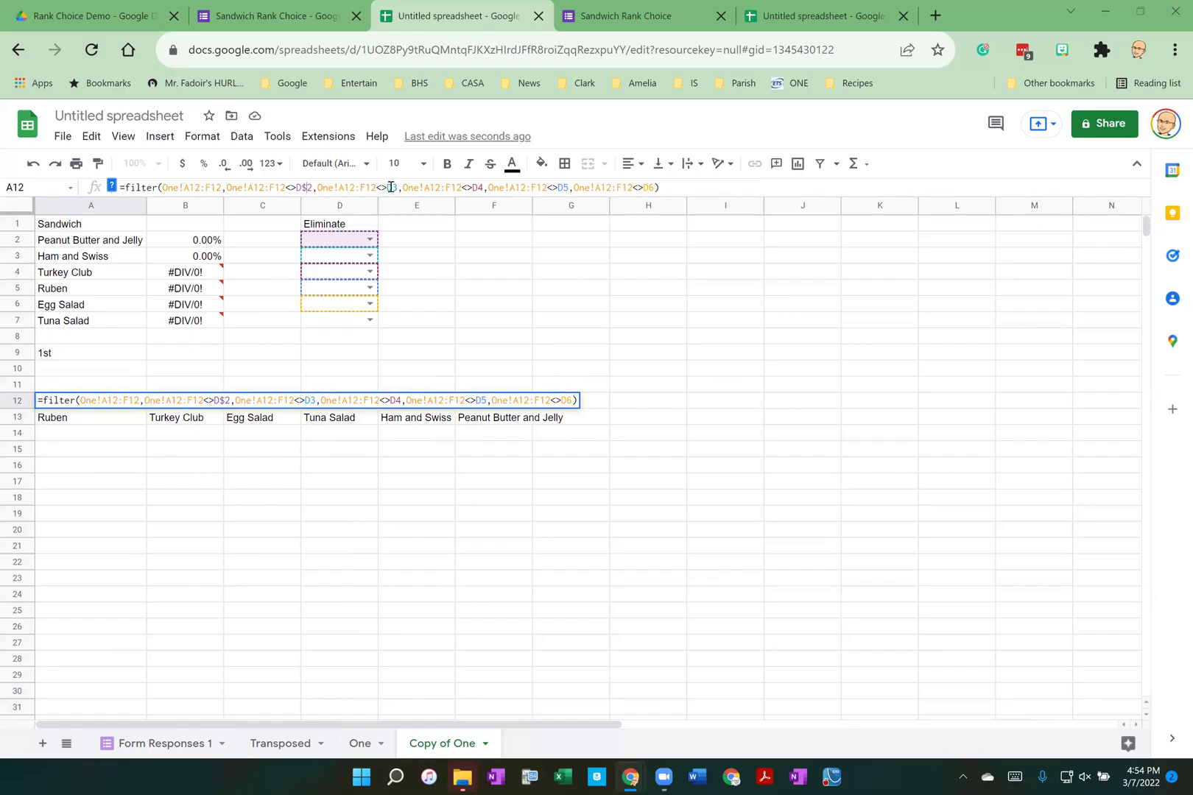
click(390, 187)
text($)
click(484, 188)
text($)
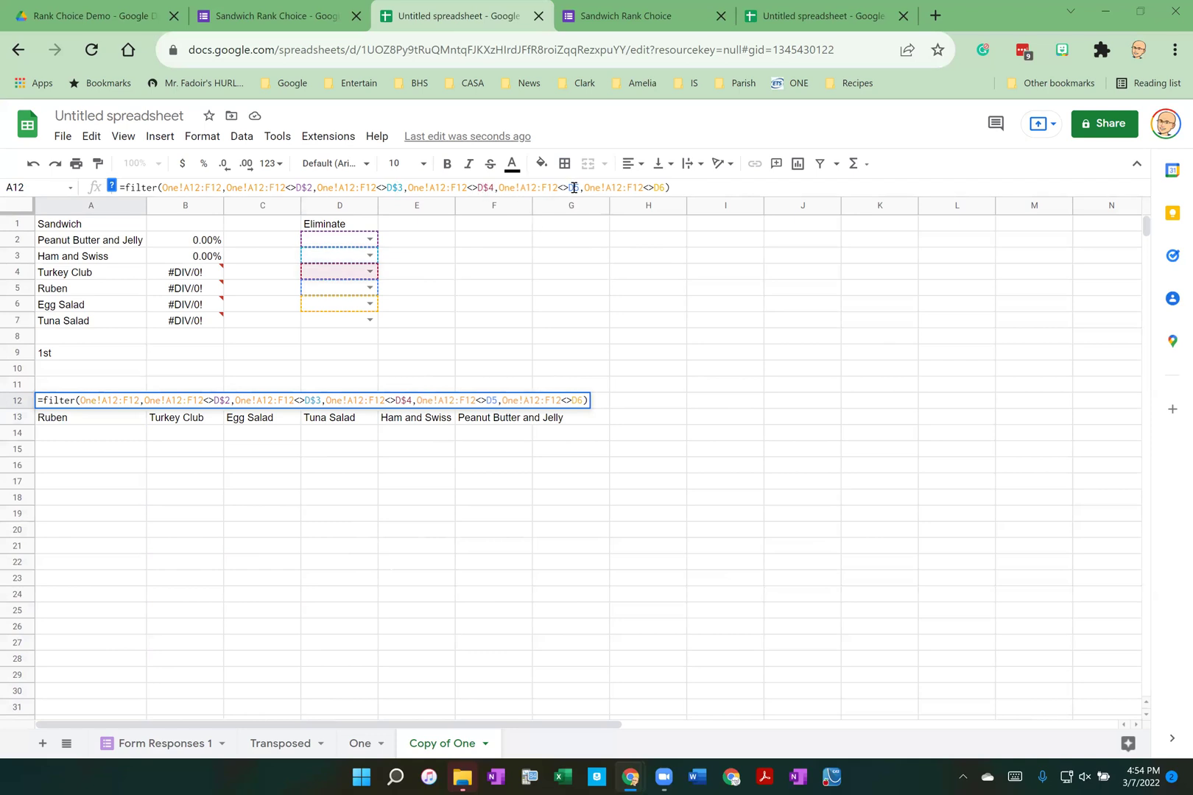
click(574, 188)
text($)
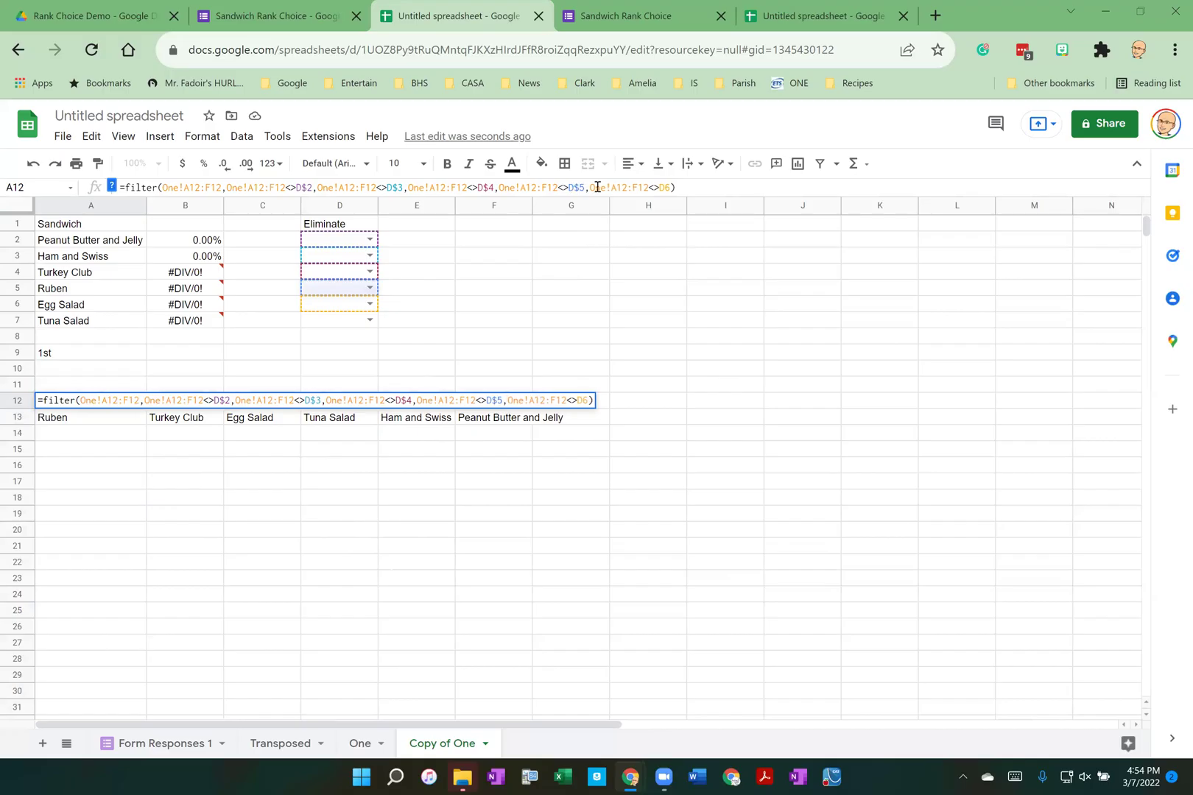
click(664, 187)
text($)
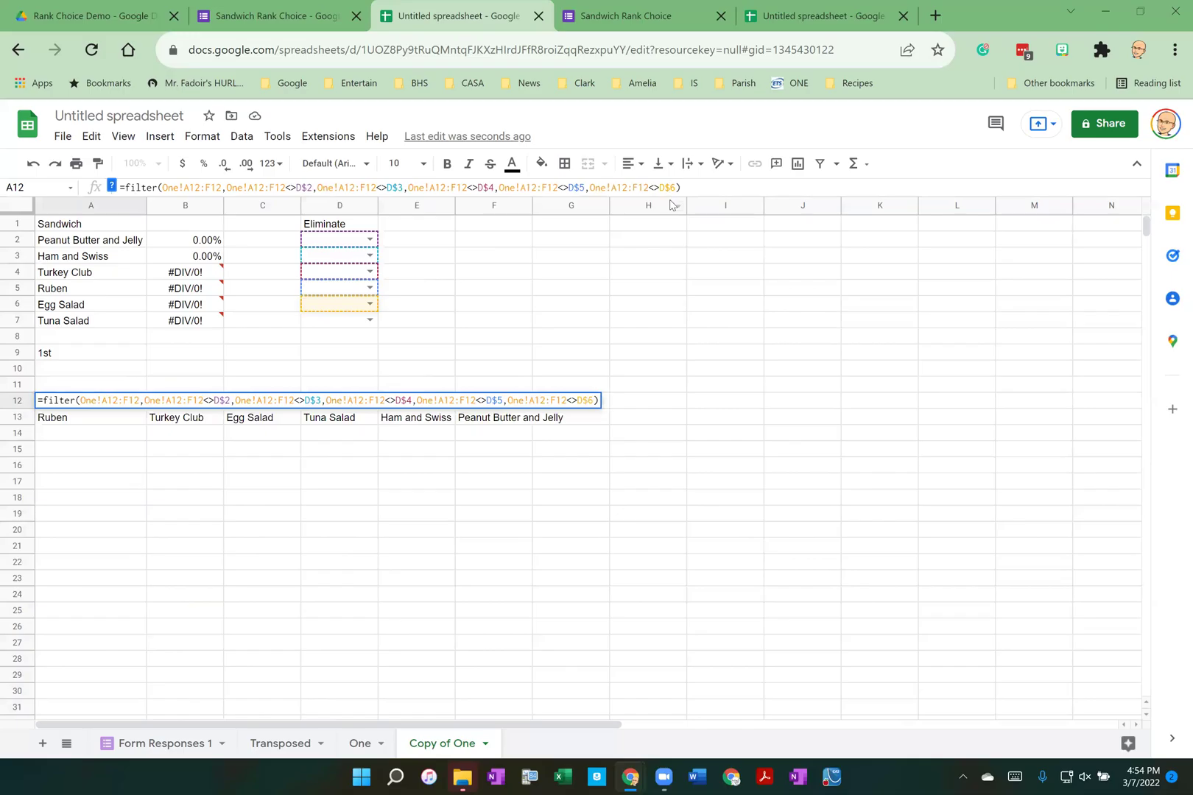
key(Return)
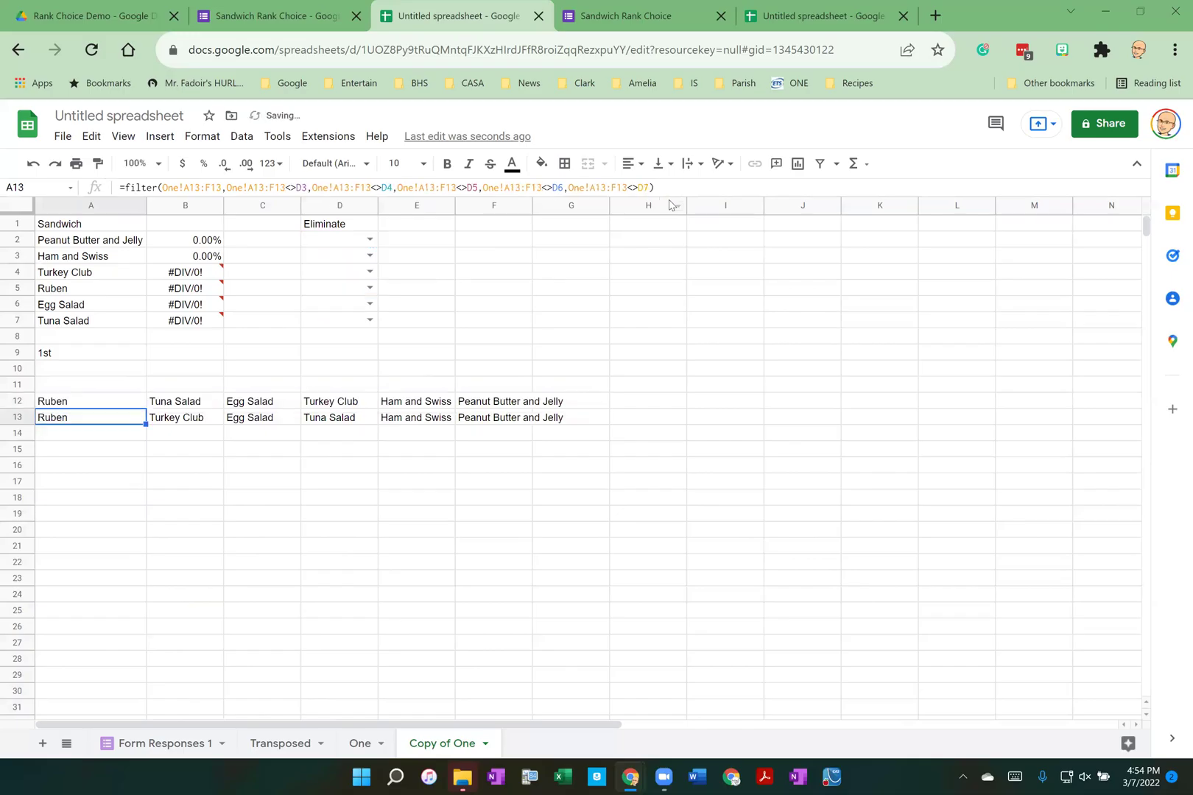
Fill the A12 filter down to A23, test with Egg Salad and Ham and Swiss, then clear D2:D3
click(121, 402)
drag(145, 408, 157, 586)
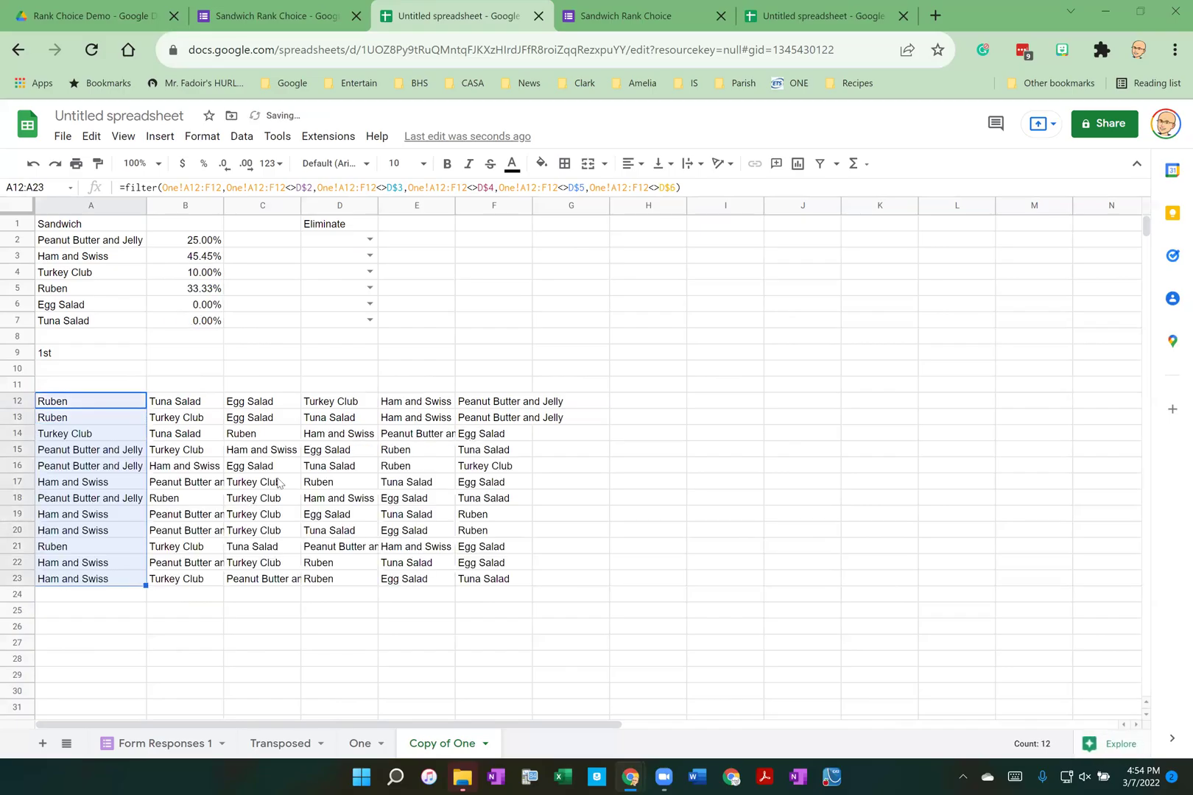
click(370, 240)
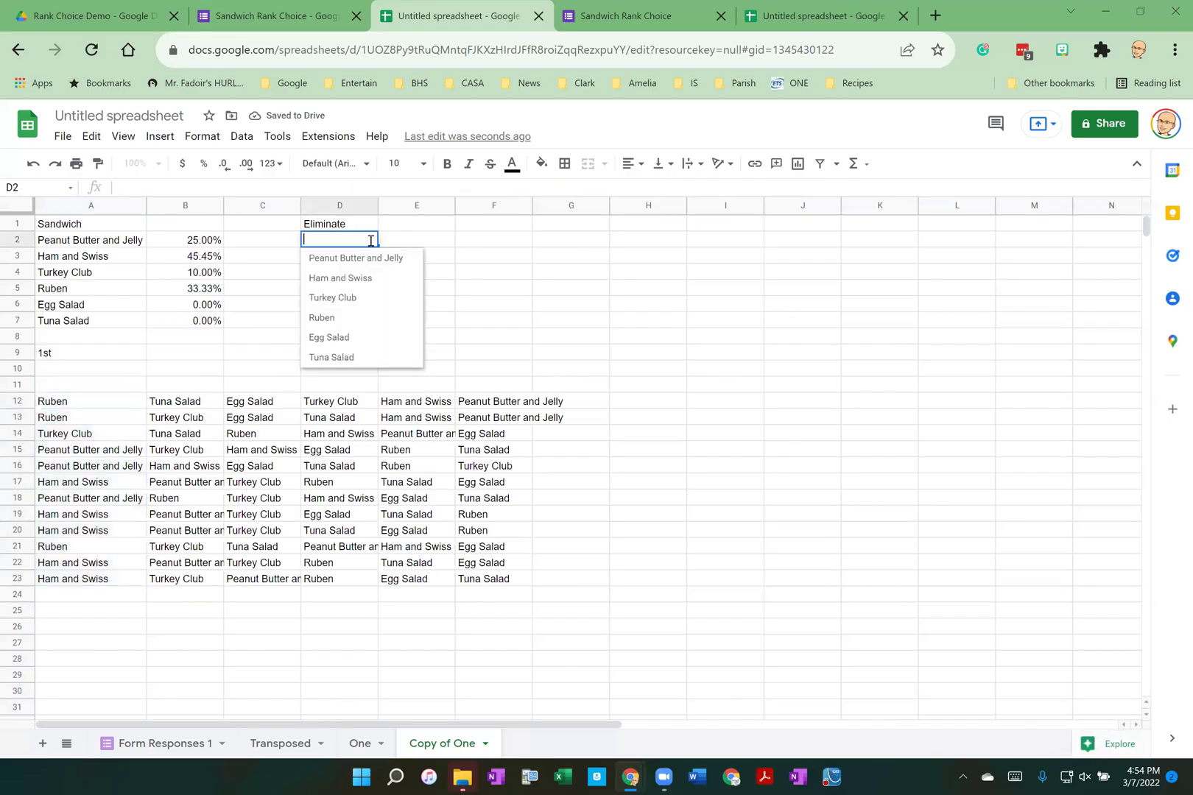
click(344, 338)
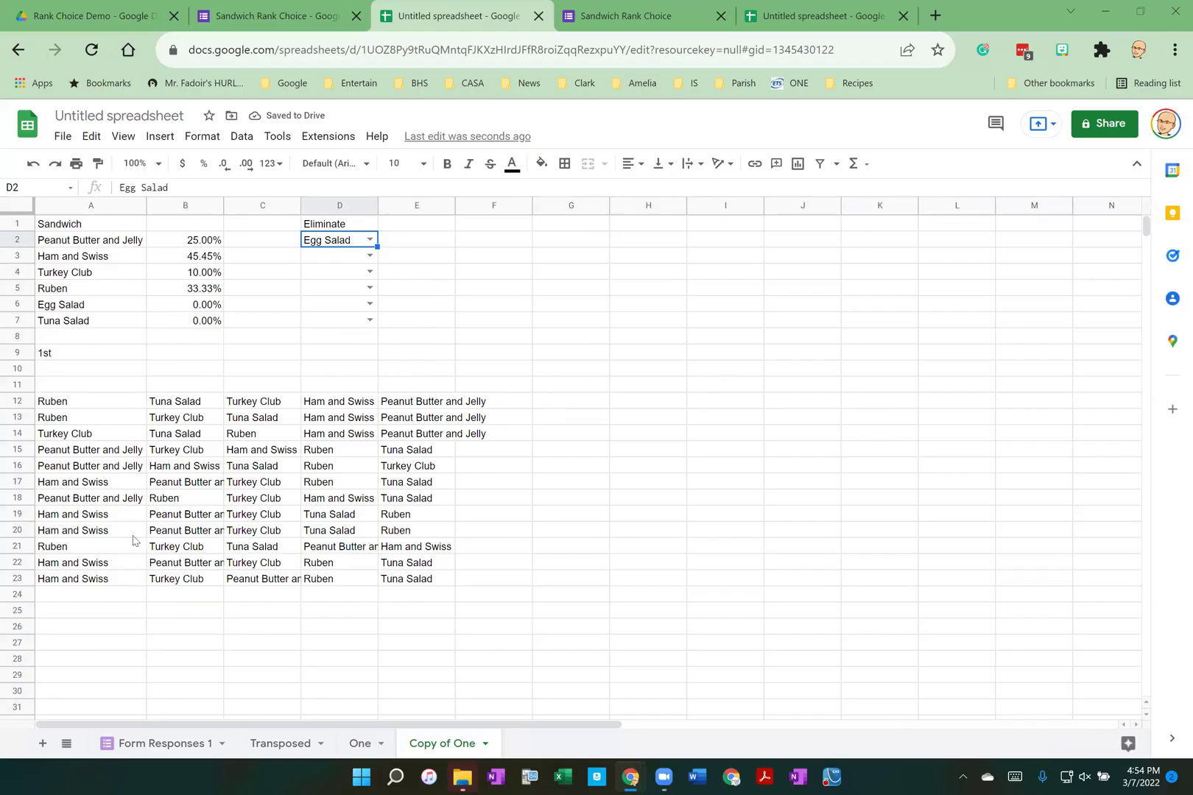
click(370, 256)
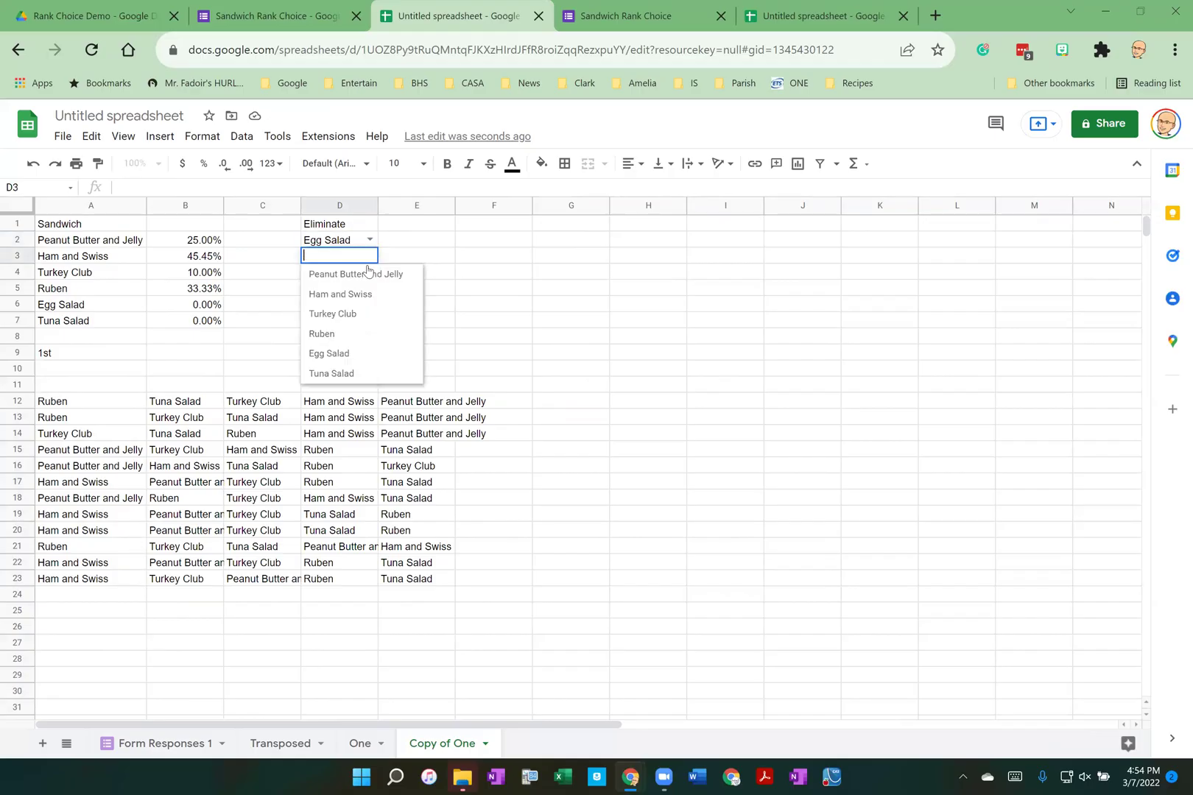
click(361, 295)
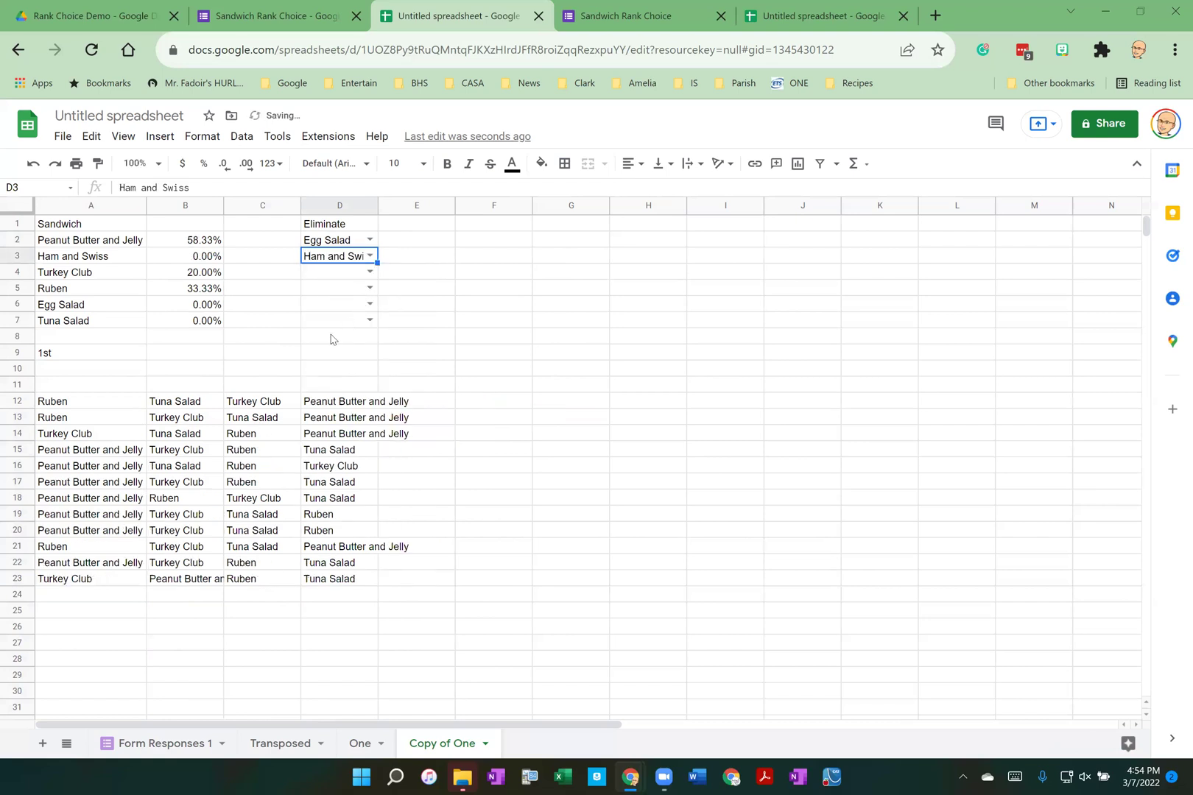
drag(343, 247, 347, 264)
key(Delete)
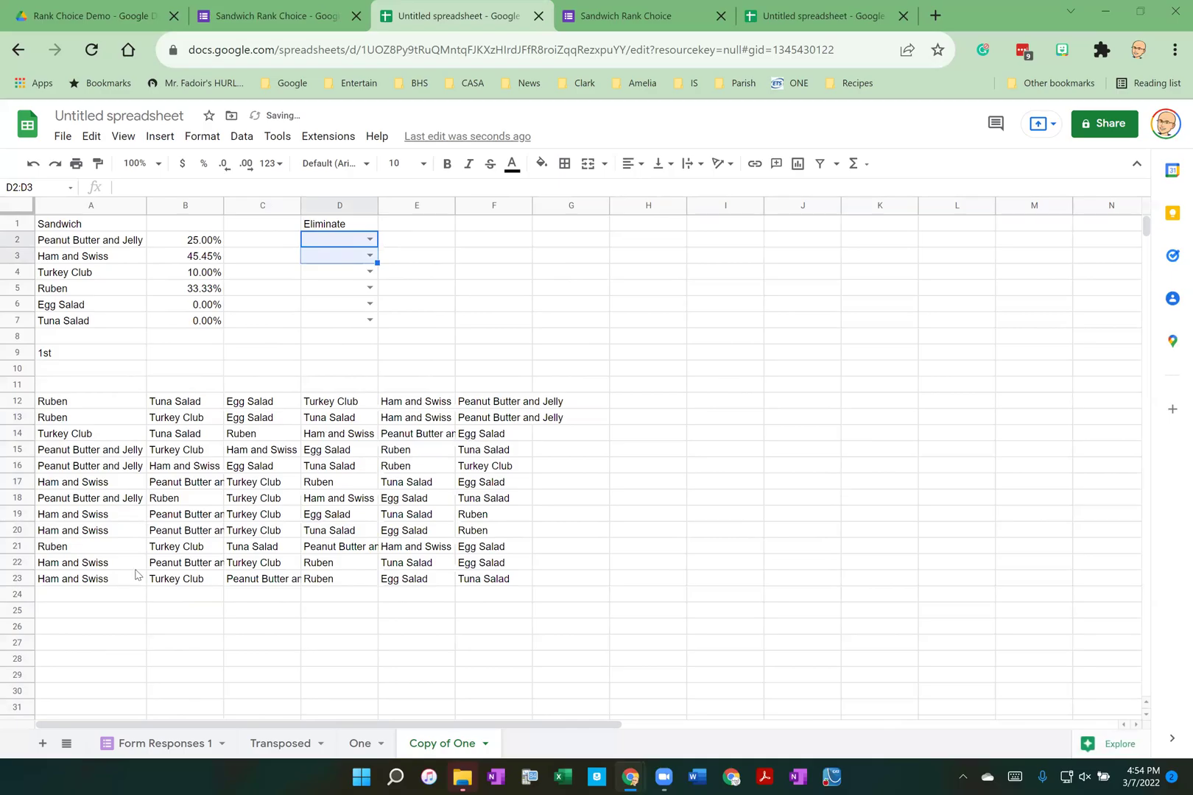
Fill the A23 filter formula down through row 1000, then return to the top
click(138, 584)
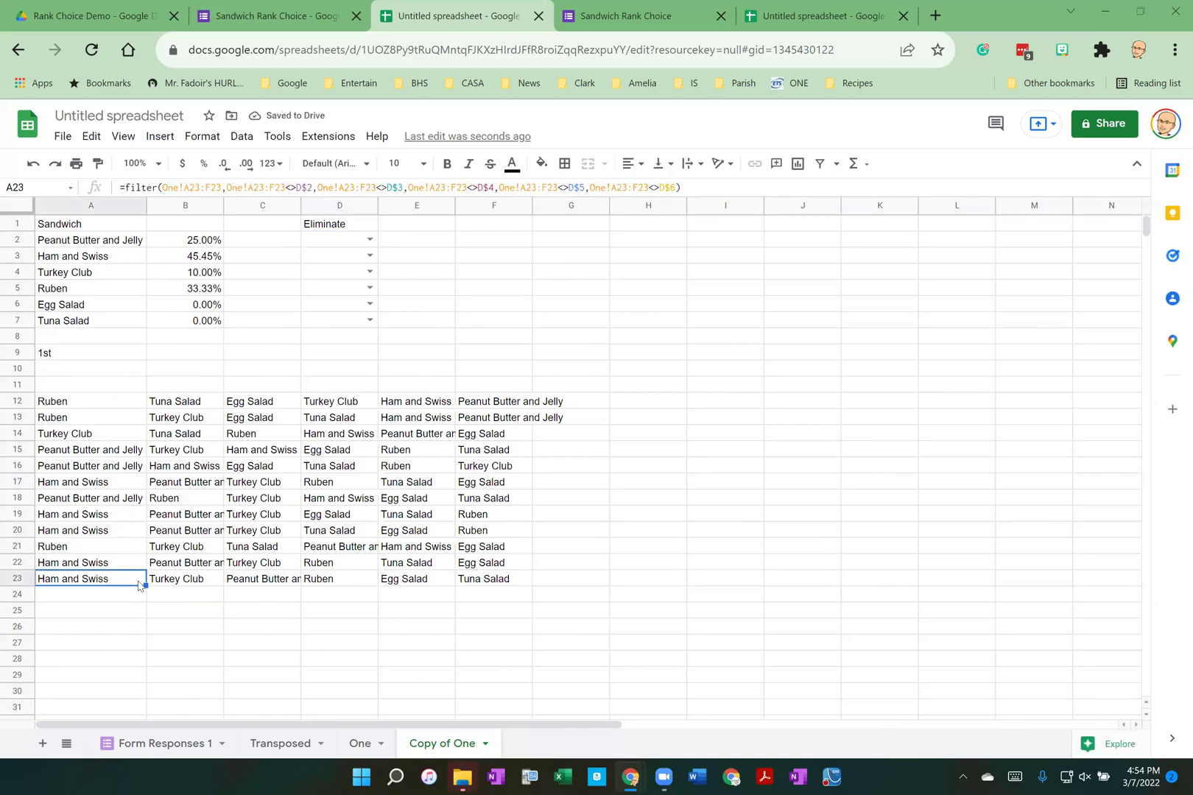
drag(137, 585, 138, 585)
scroll(139, 587, down, 12)
scroll(138, 587, down, 20)
scroll(139, 585, down, 20)
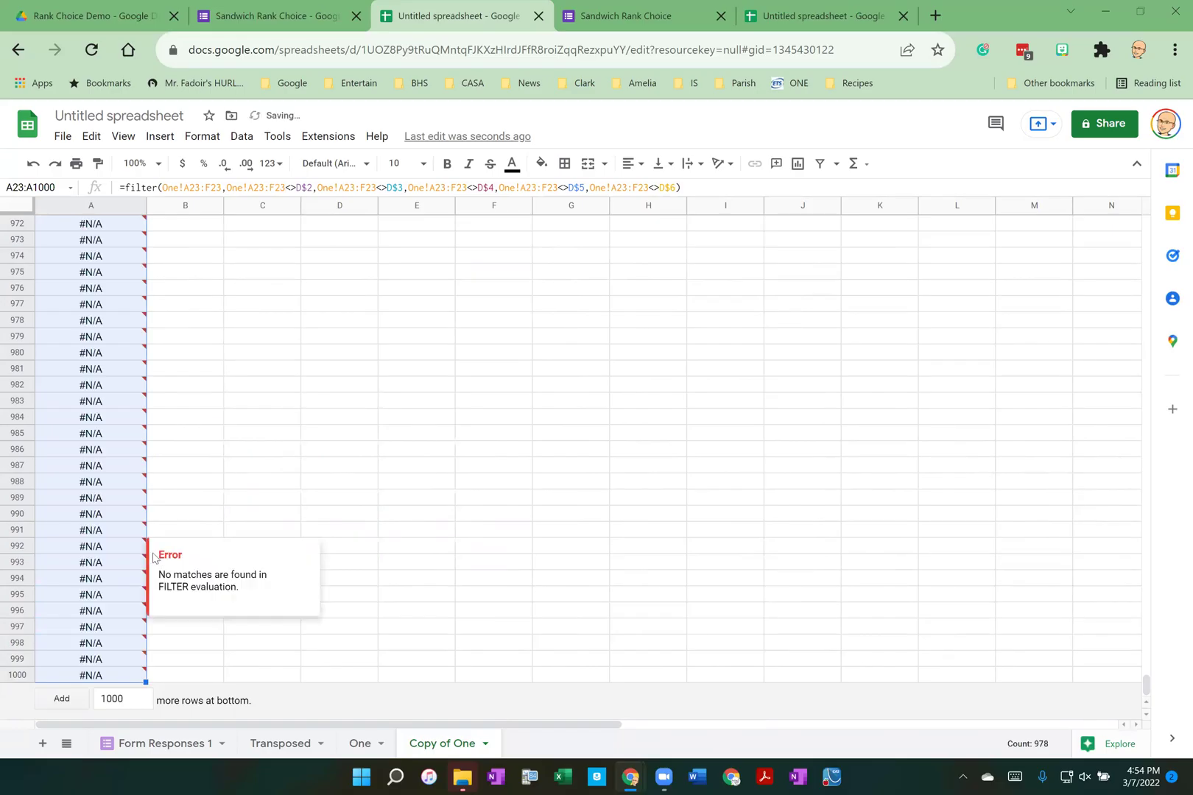
scroll(127, 481, up, 20)
scroll(126, 481, up, 20)
drag(1142, 572, 1145, 245)
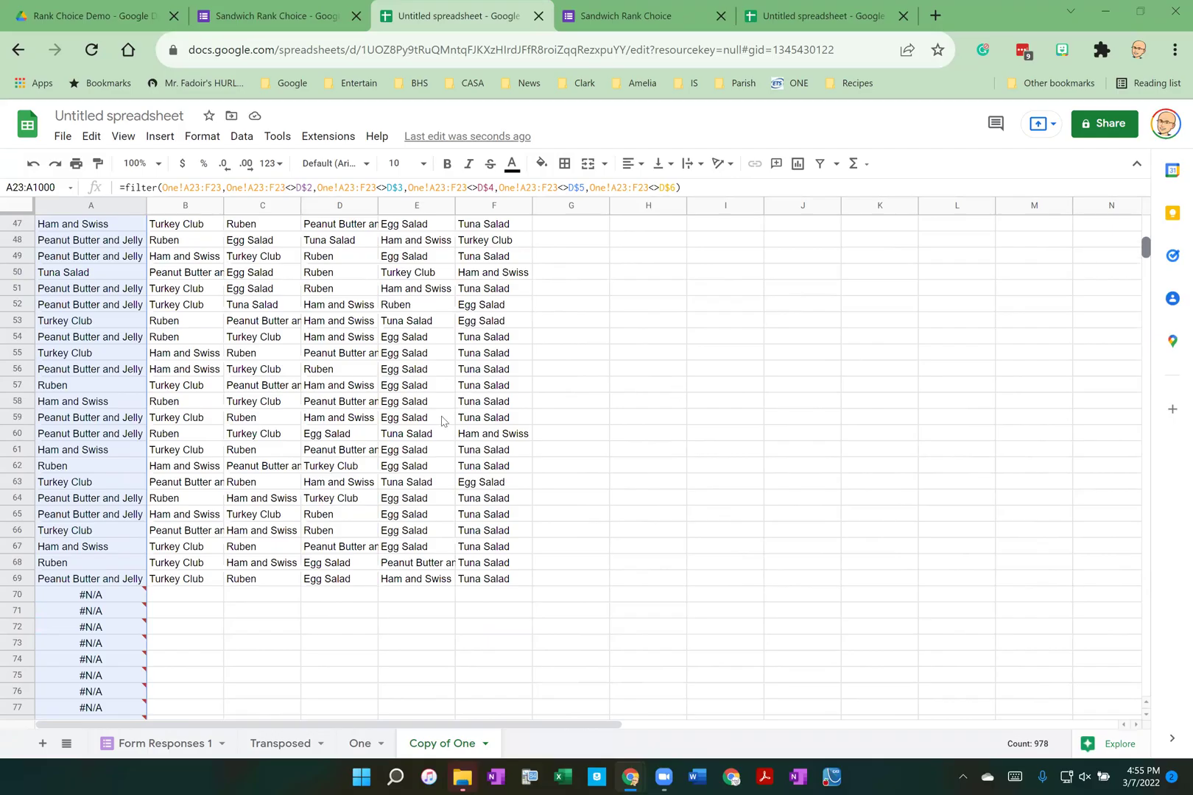
scroll(317, 420, up, 8)
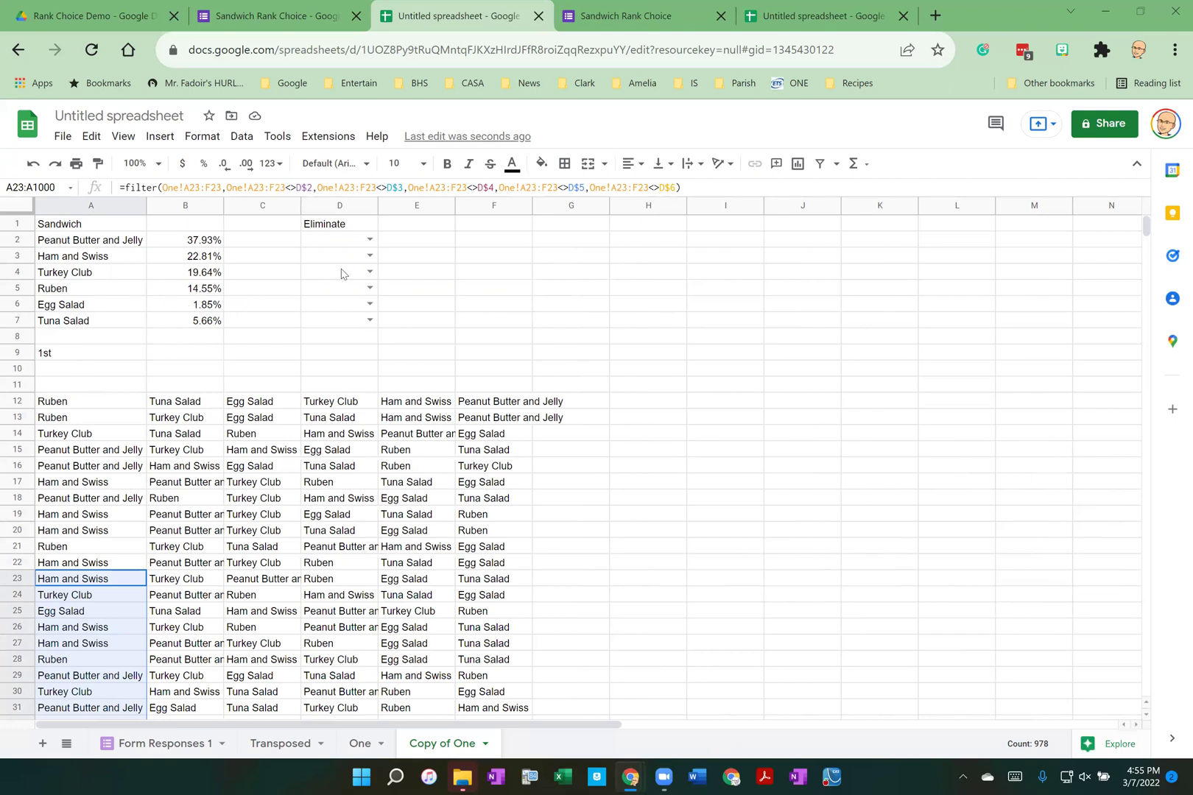
Set D2–D5 to Egg Salad, Tuna Salad, Ruben, and Ham and Swiss; Peanut Butter and Jelly leads at 56.90%
click(370, 240)
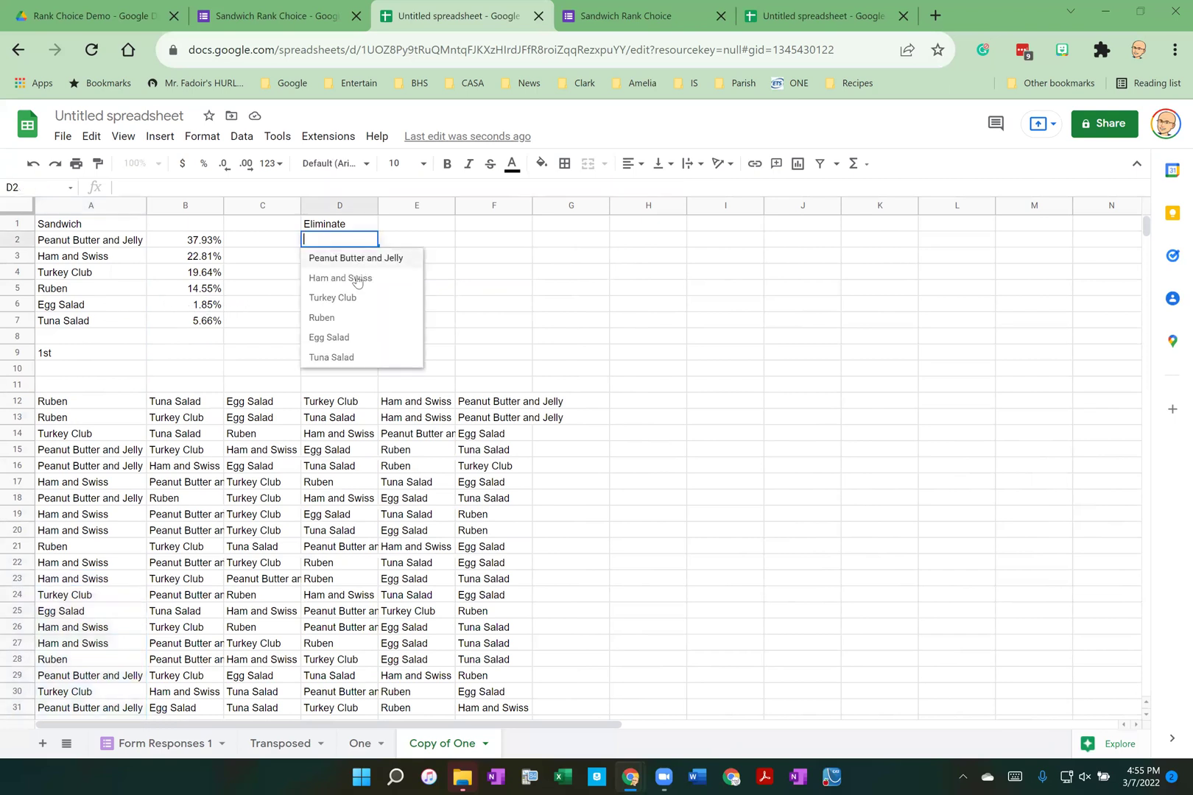
click(335, 337)
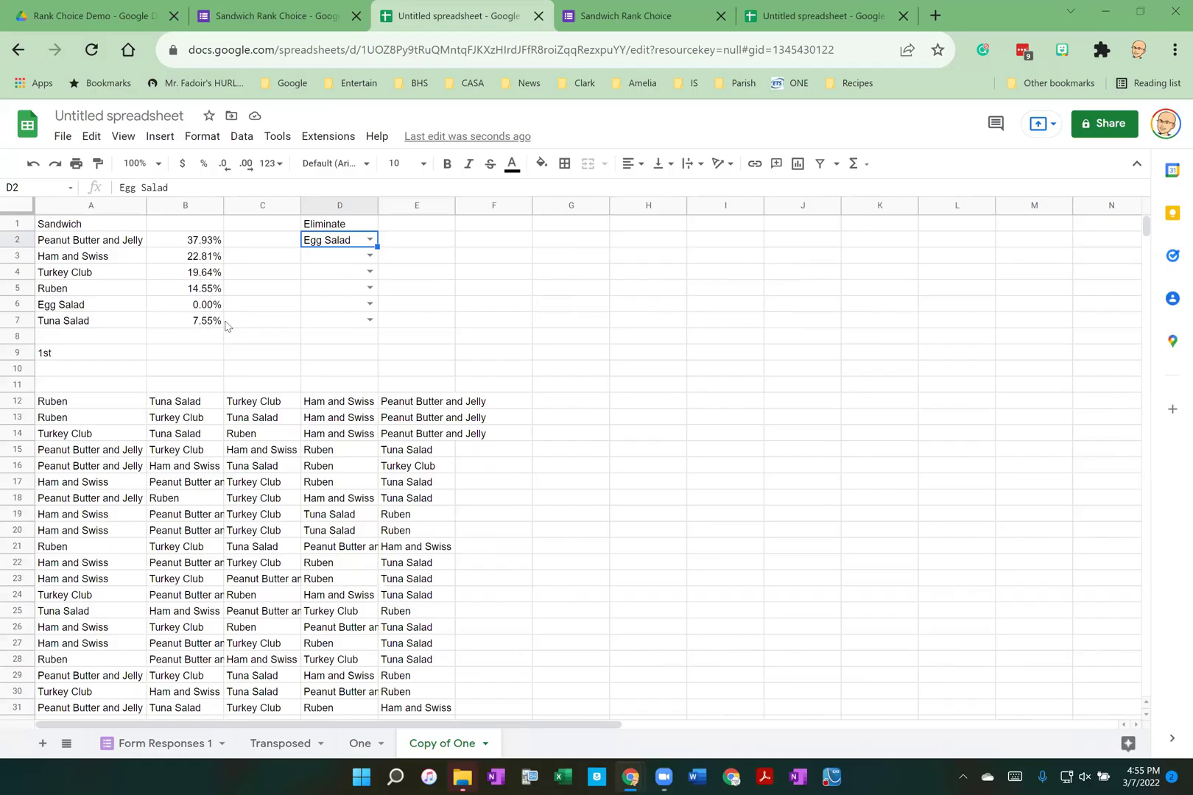
click(369, 256)
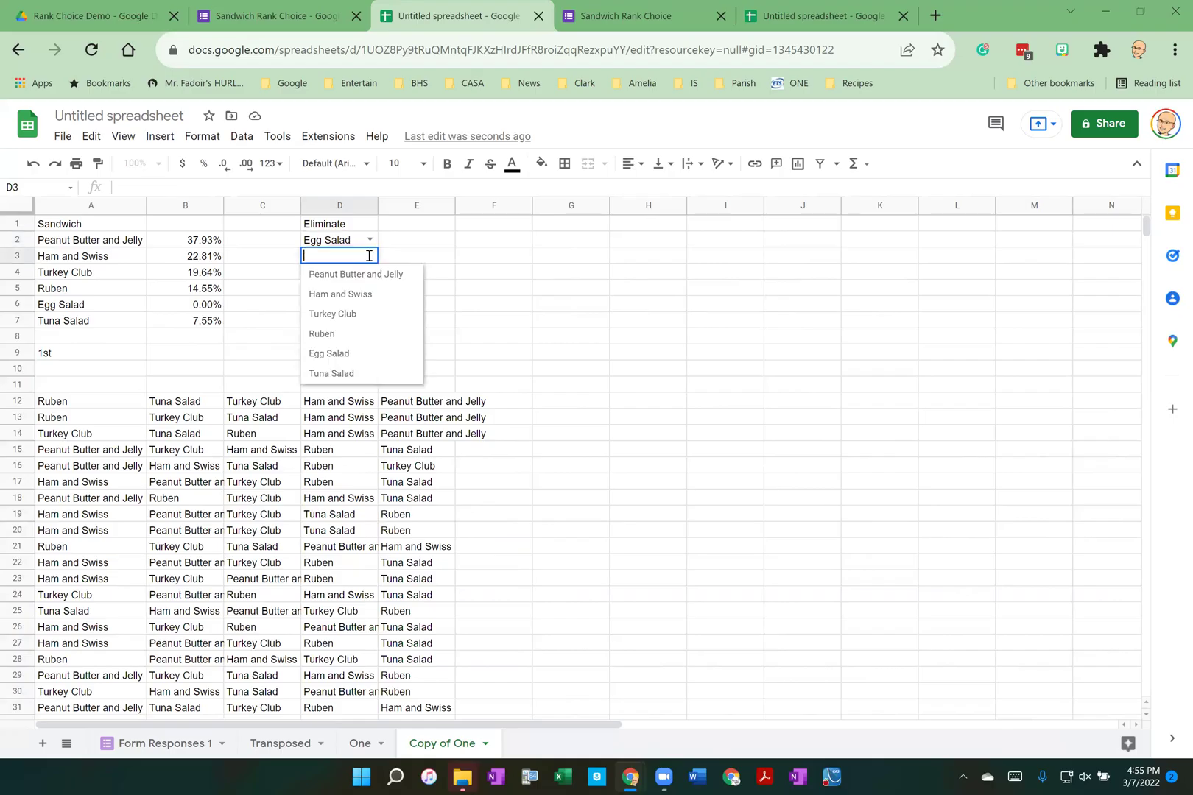
click(336, 373)
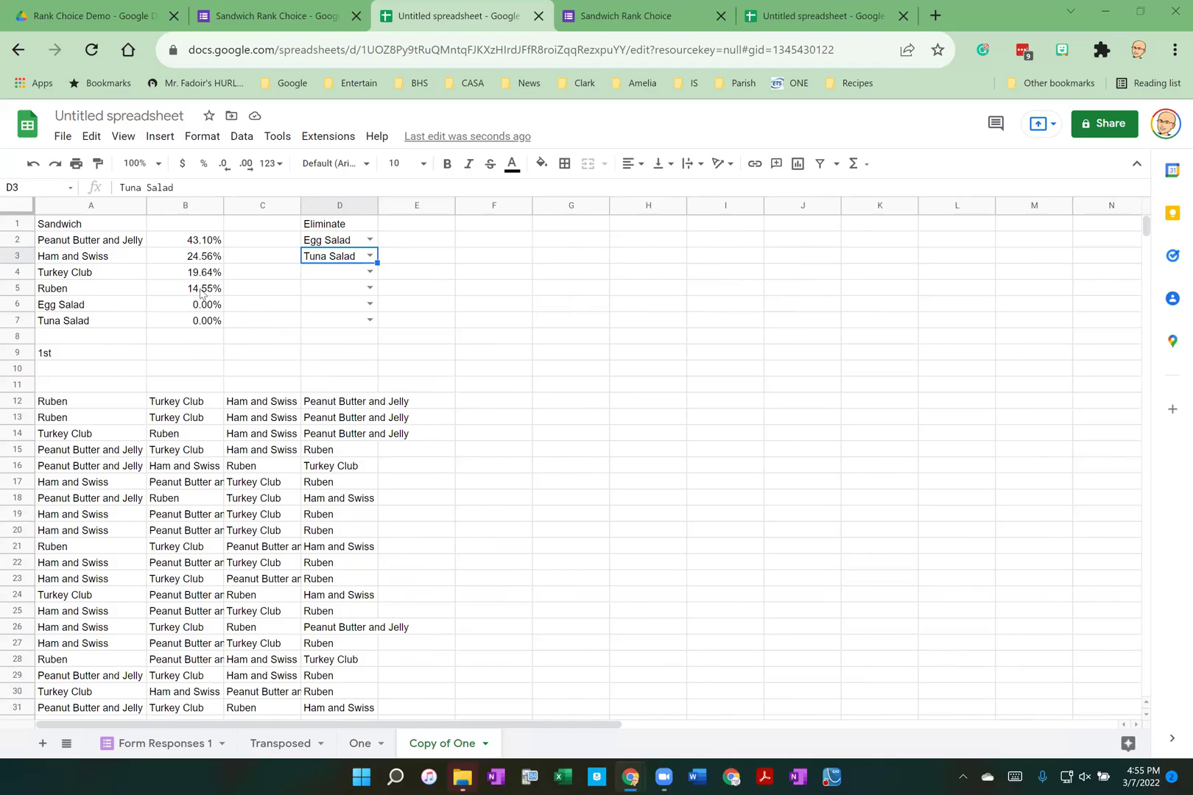
click(370, 272)
click(337, 353)
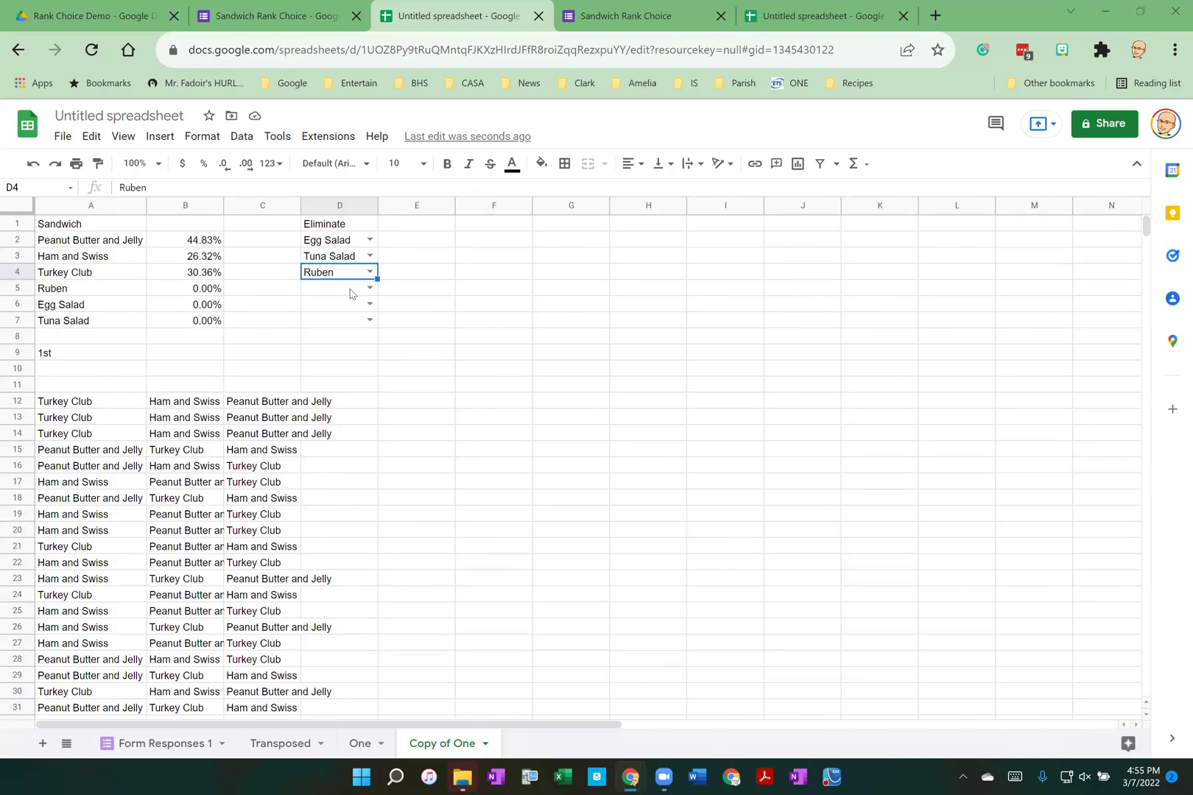
click(370, 288)
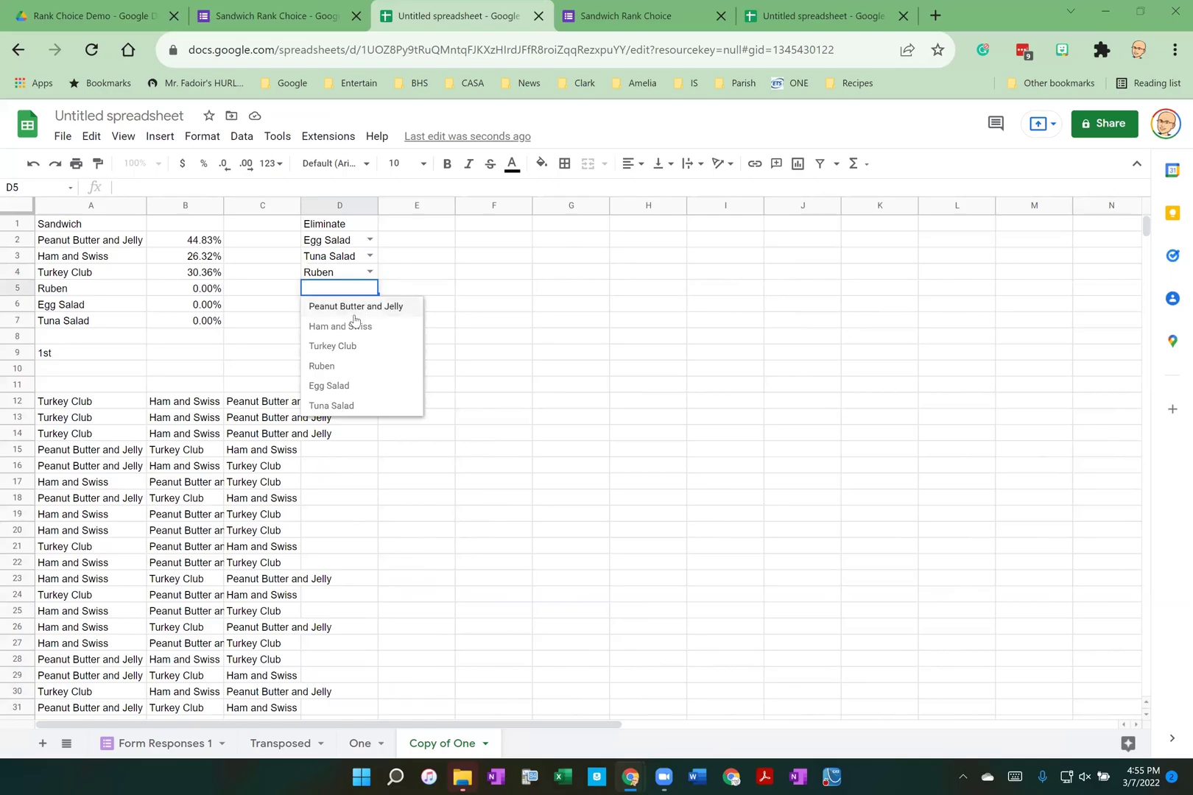
click(354, 325)
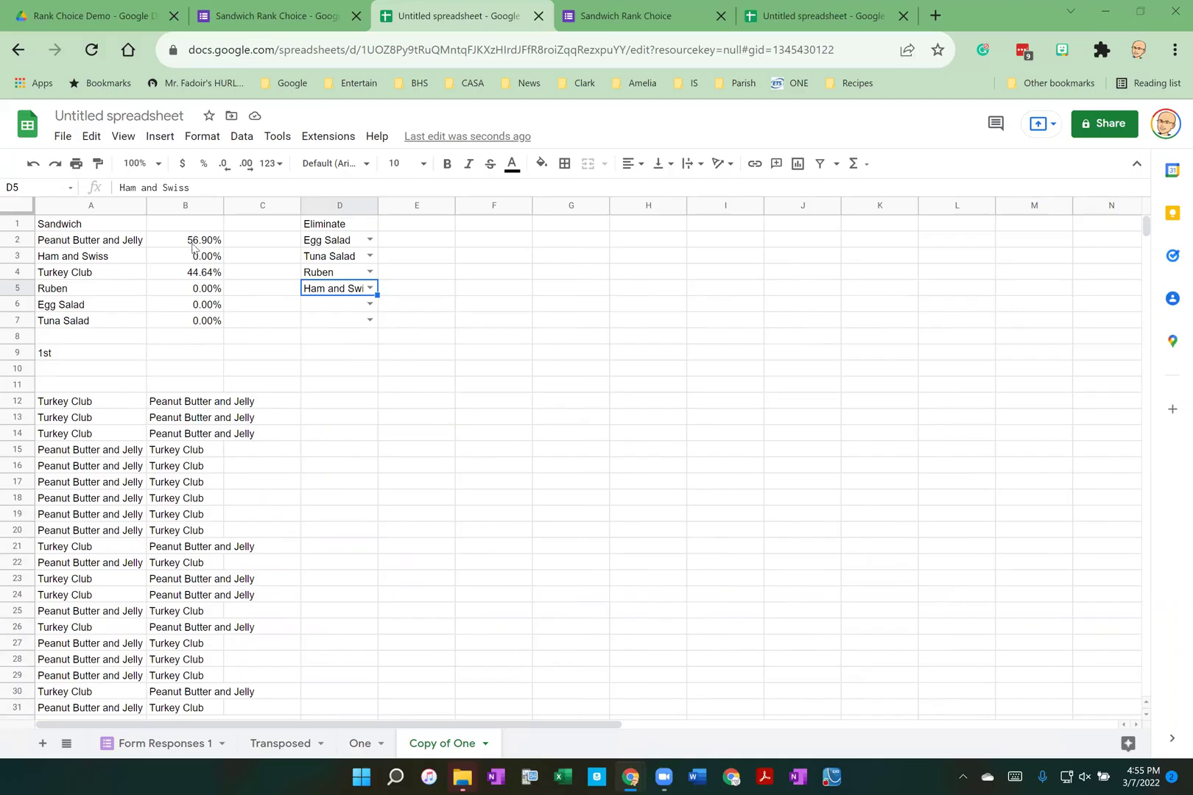
Change the spreadsheet title from 'Untitled spreadsheet' to 'Rank Choice'
click(139, 117)
text(r)
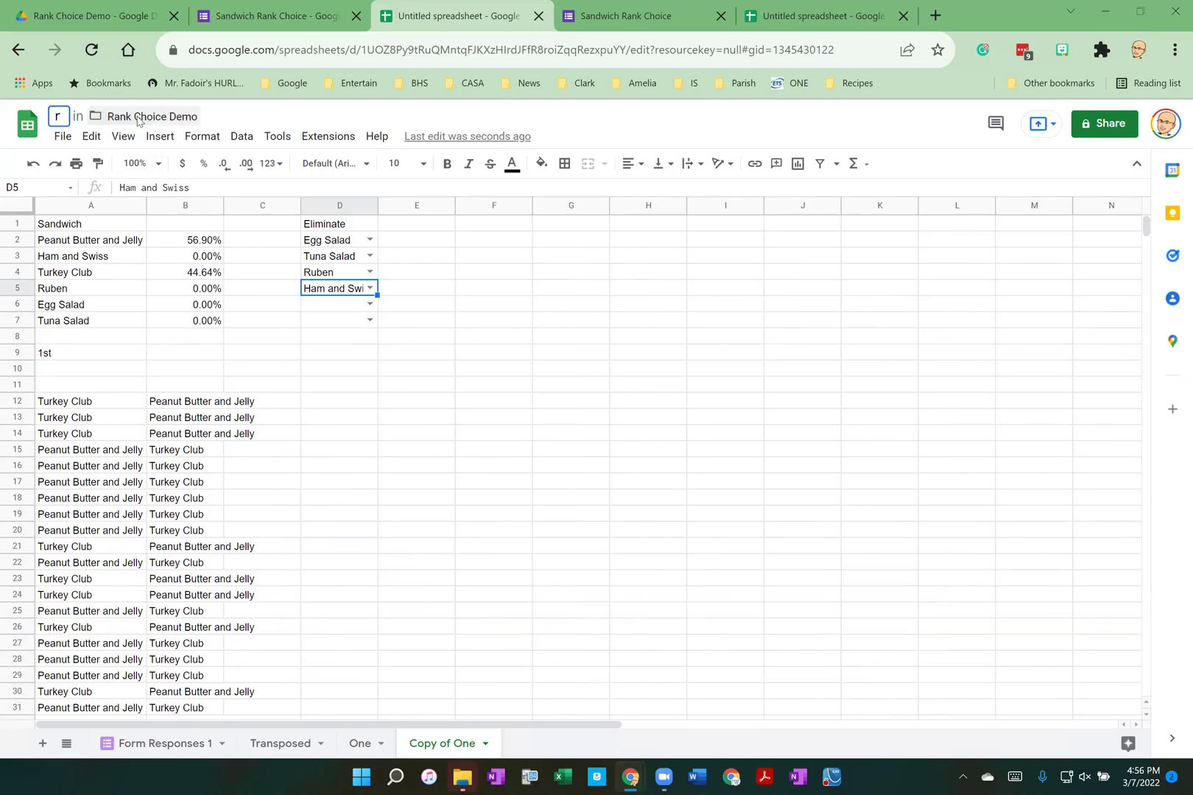
key(BackSpace)
text(Rand)
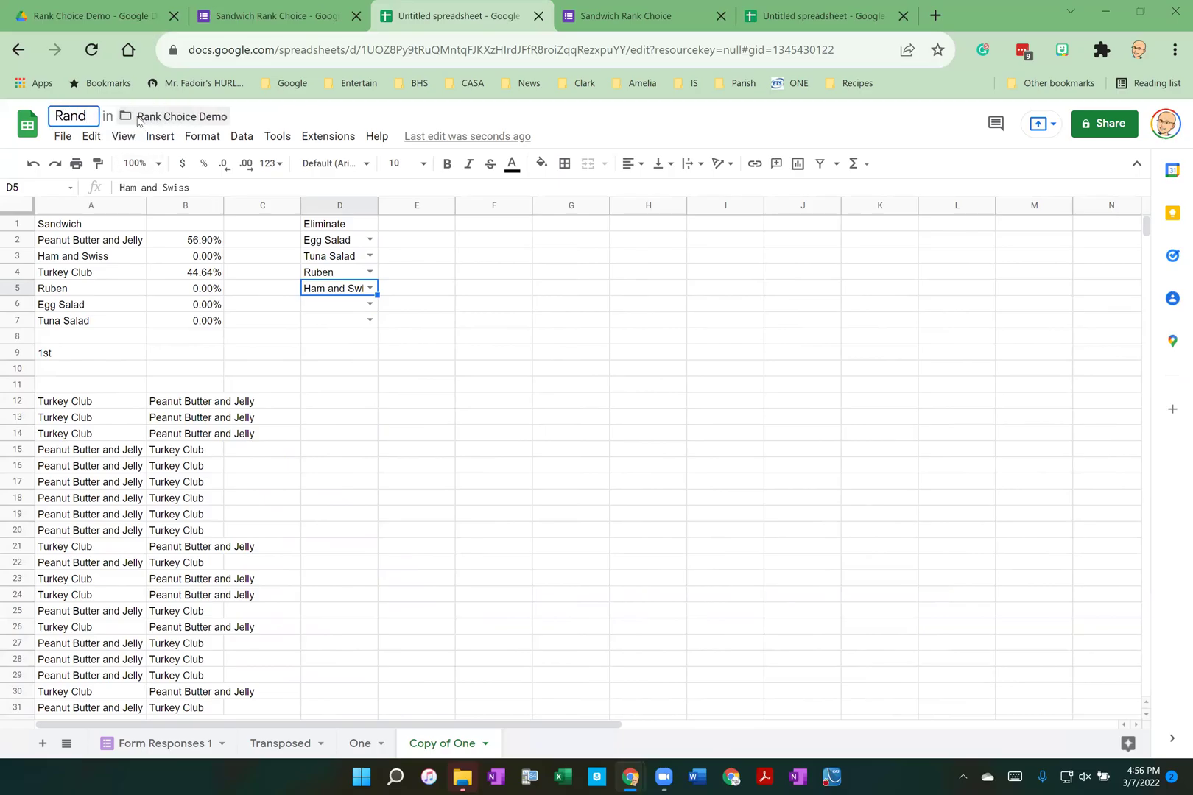
key(BackSpace)
text(k Choic)
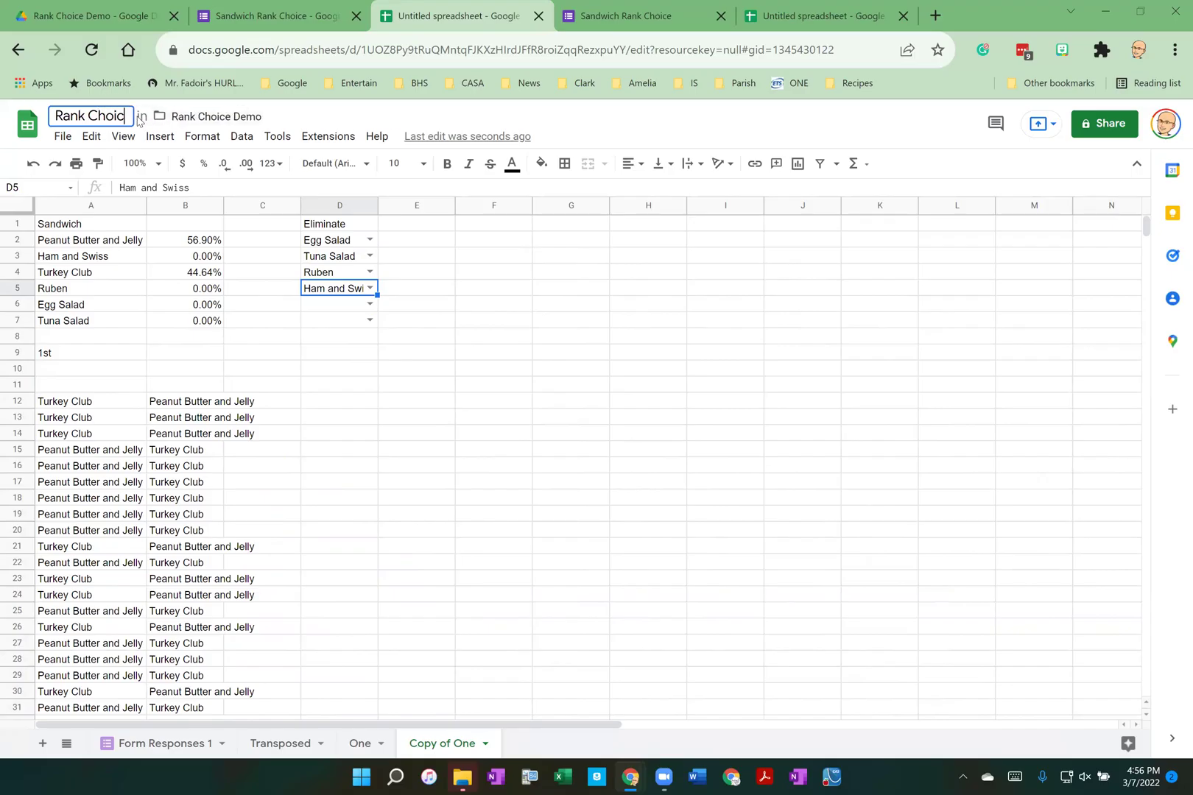
text(e)
key(Return)
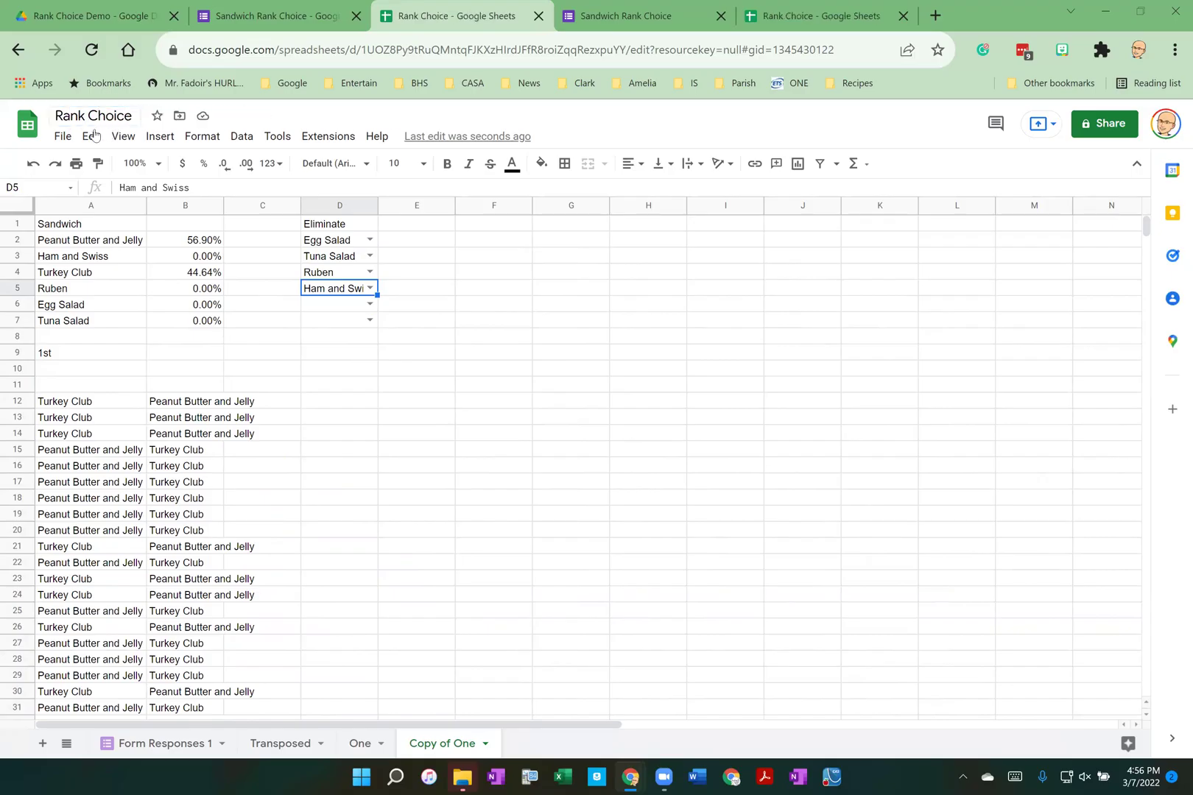